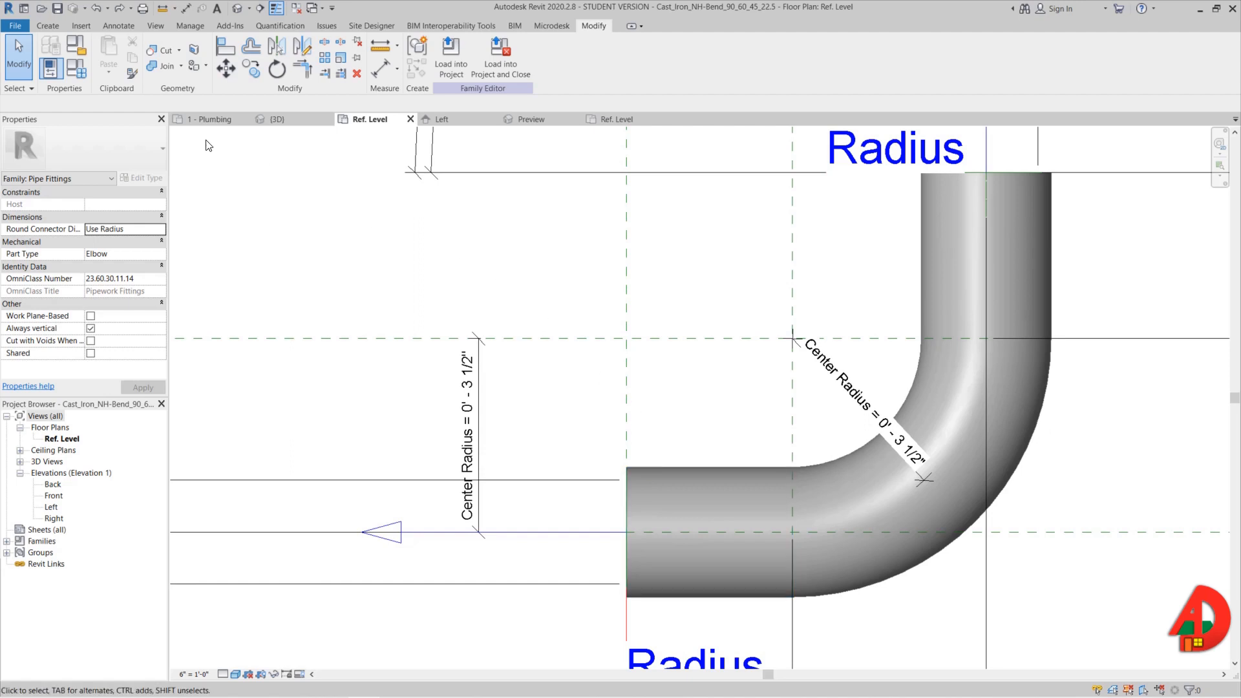
- Start a sweep and sketch a horizontal path line about 1/4" long on the pipe's centerline, ending at the pipe's open end
click(57, 25)
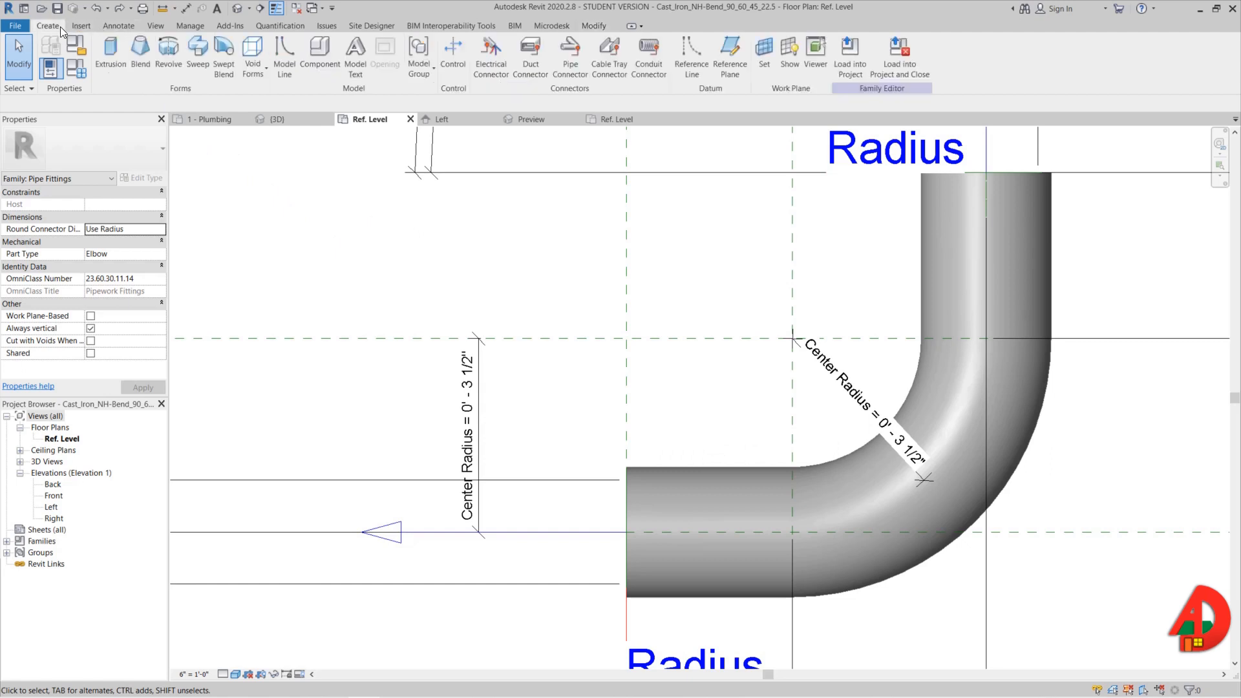
click(192, 61)
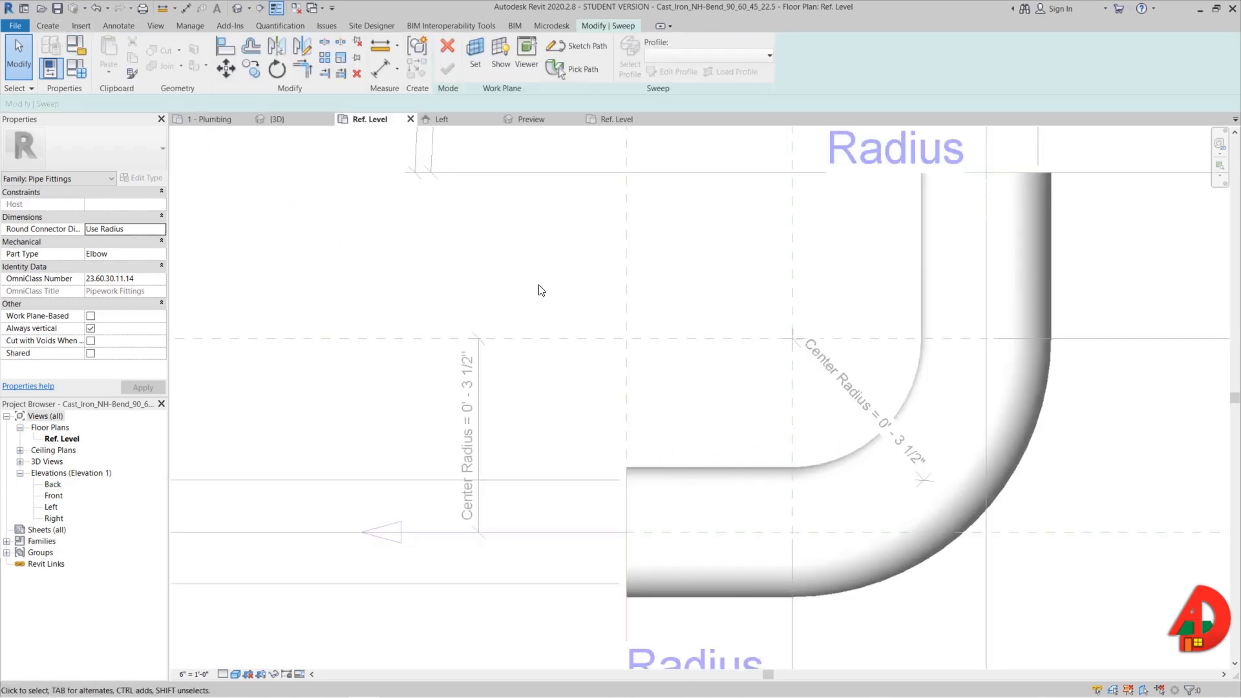
click(588, 48)
scroll(643, 542, up, 4)
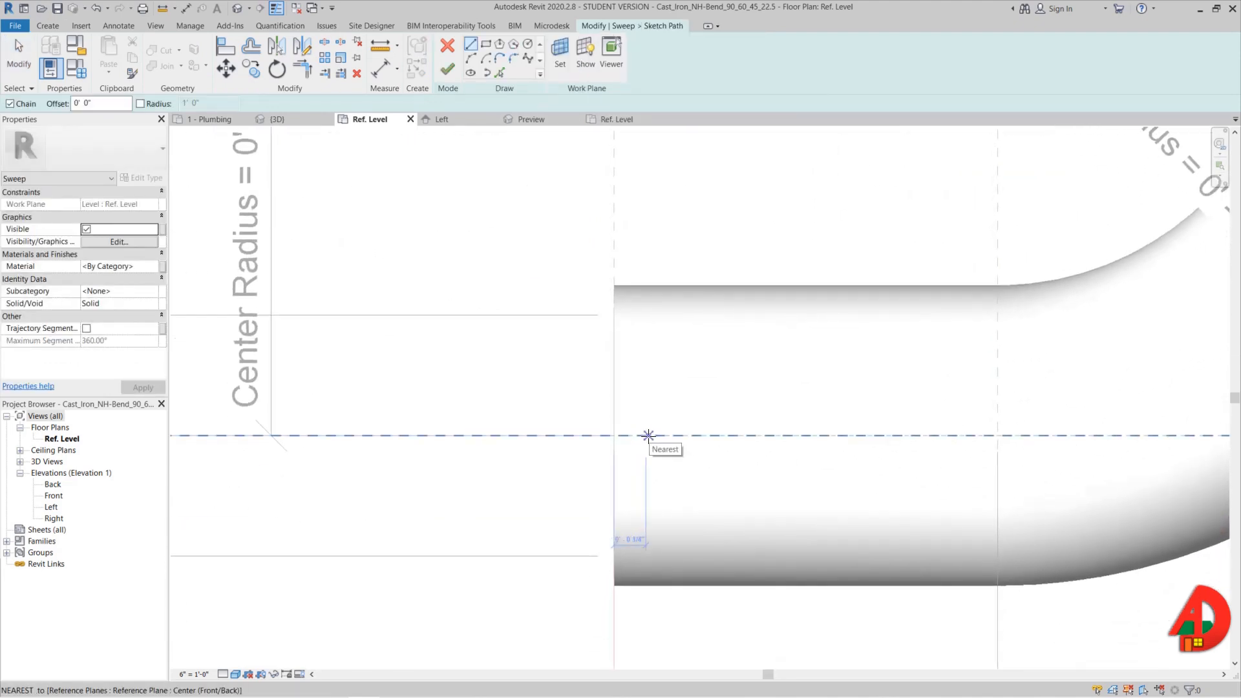
click(633, 435)
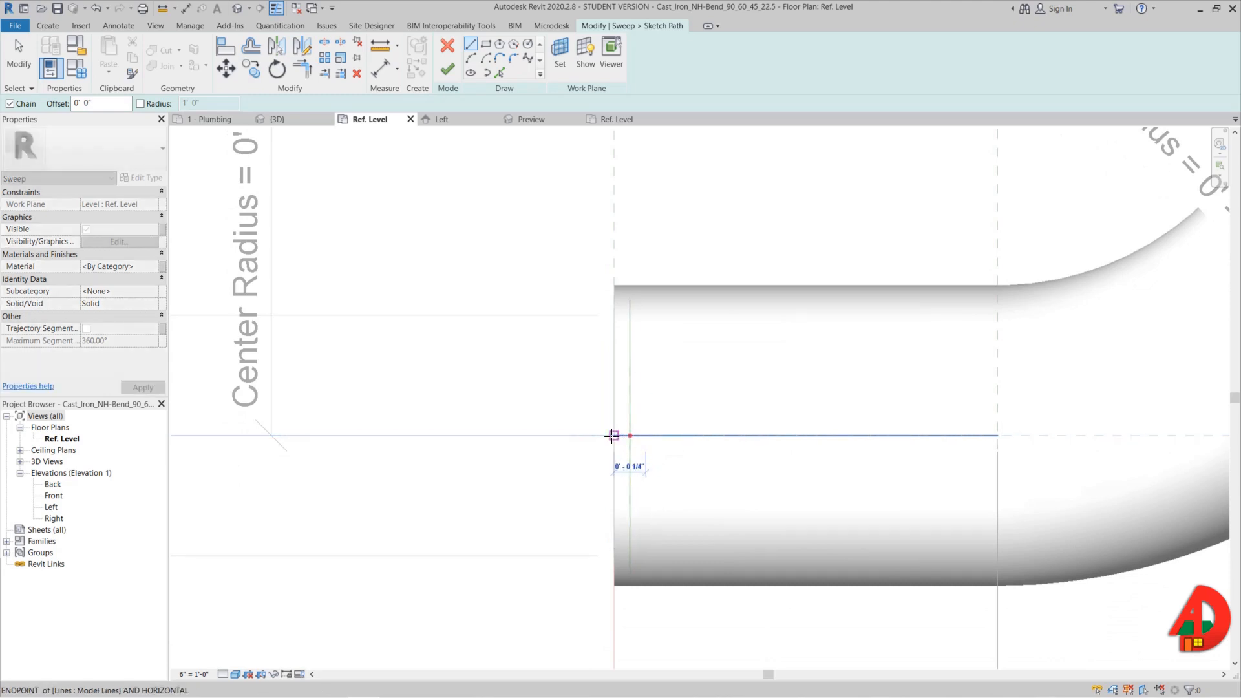
click(614, 435)
key(Escape)
key(Escape)
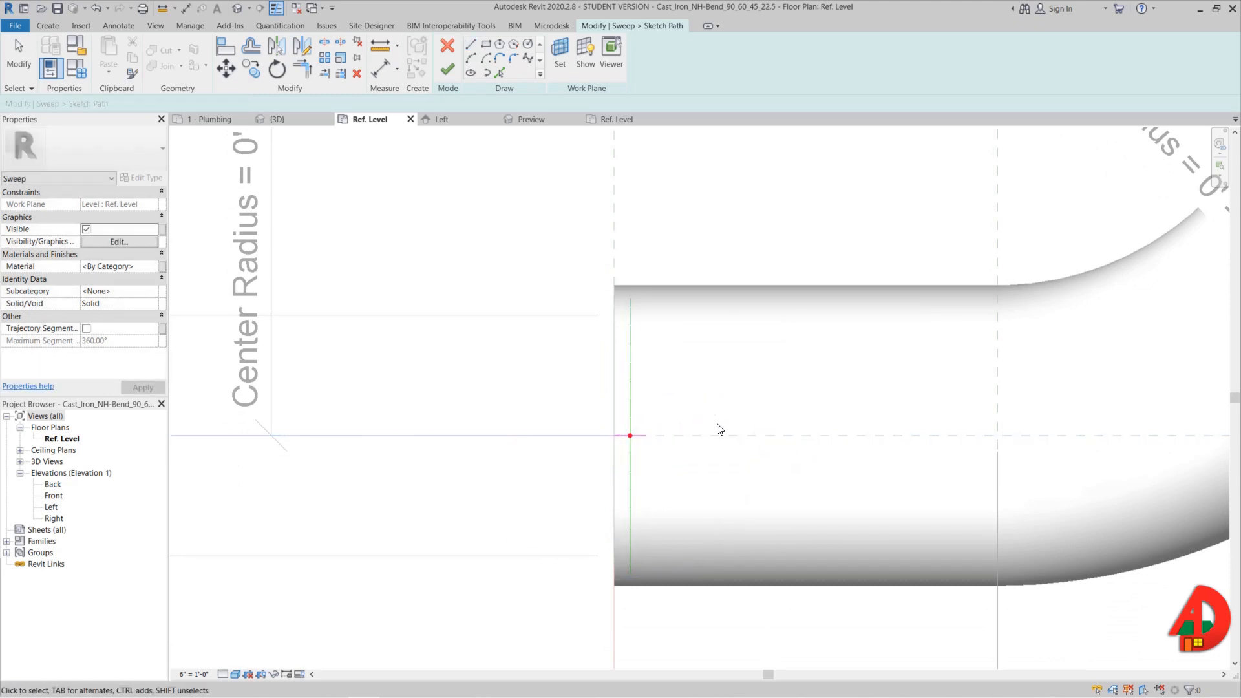
- Align the sweep path line with the center reference plane and its outer endpoint with the reference plane at the pipe's end
click(643, 437)
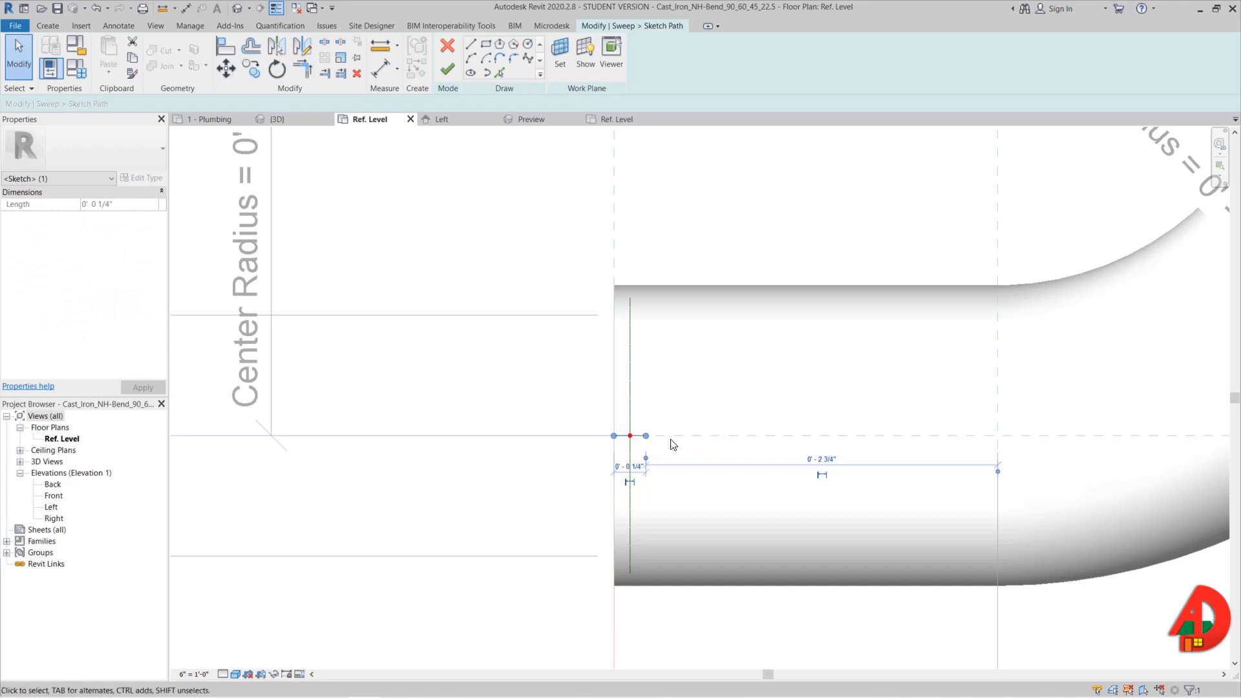
key(a)
key(l)
click(634, 436)
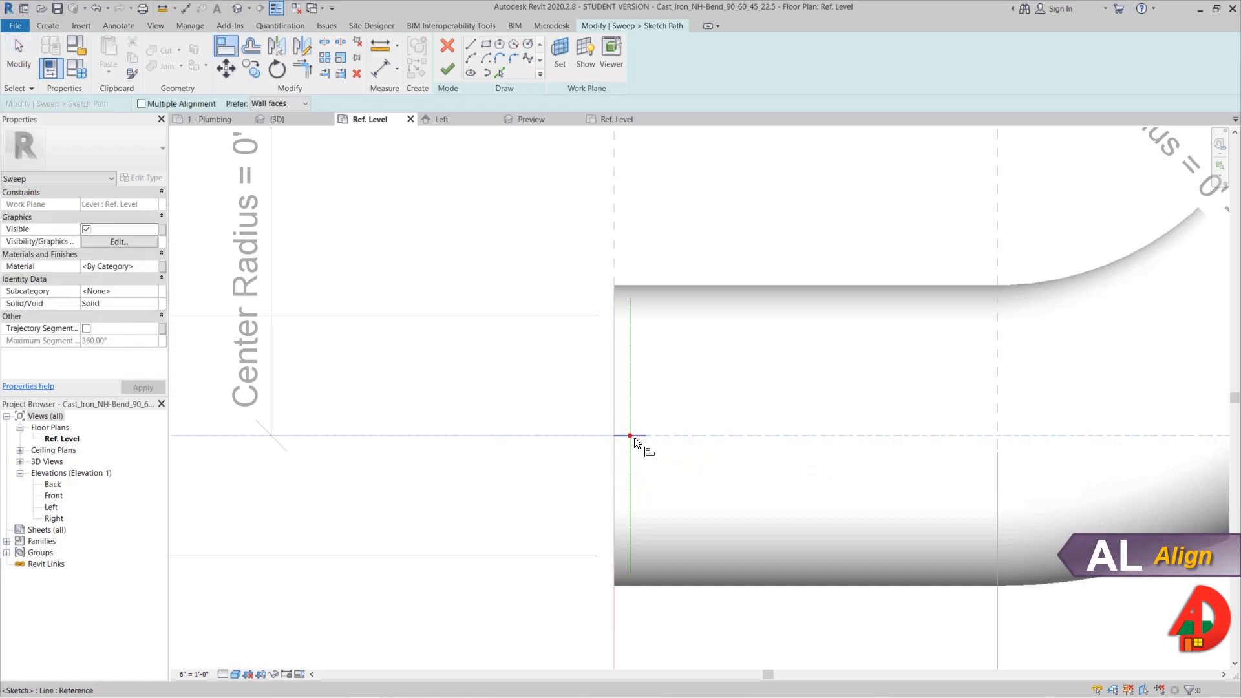
click(633, 437)
click(610, 403)
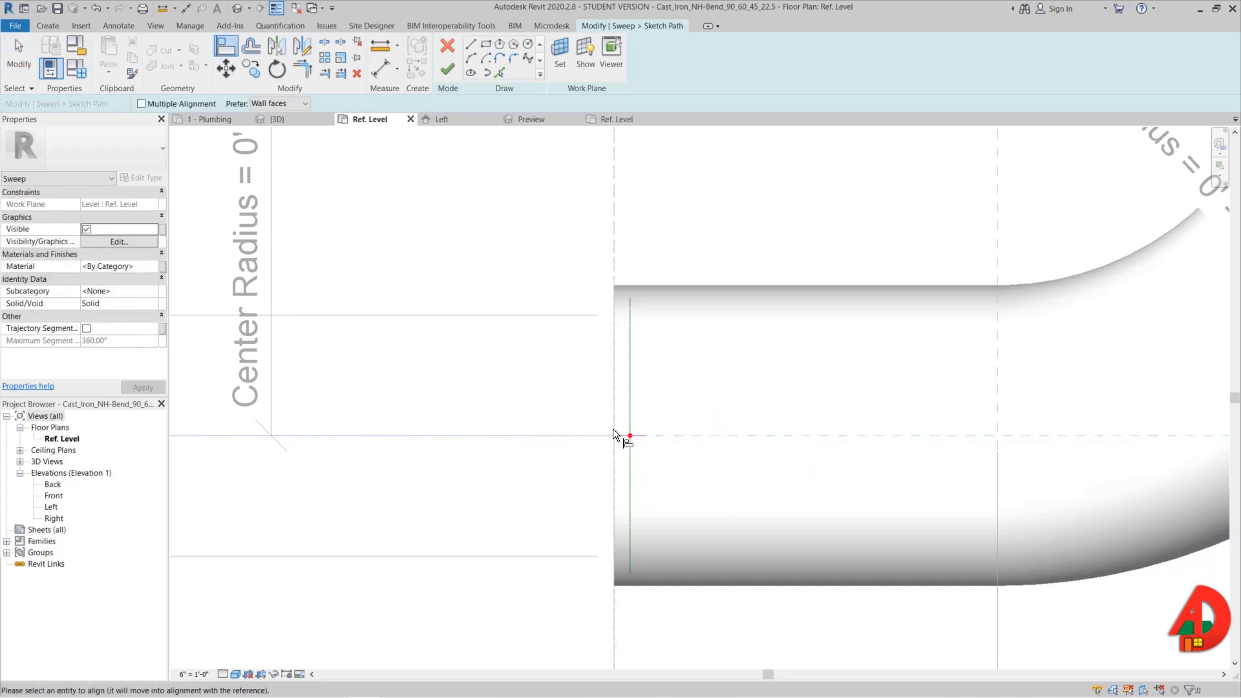
click(612, 434)
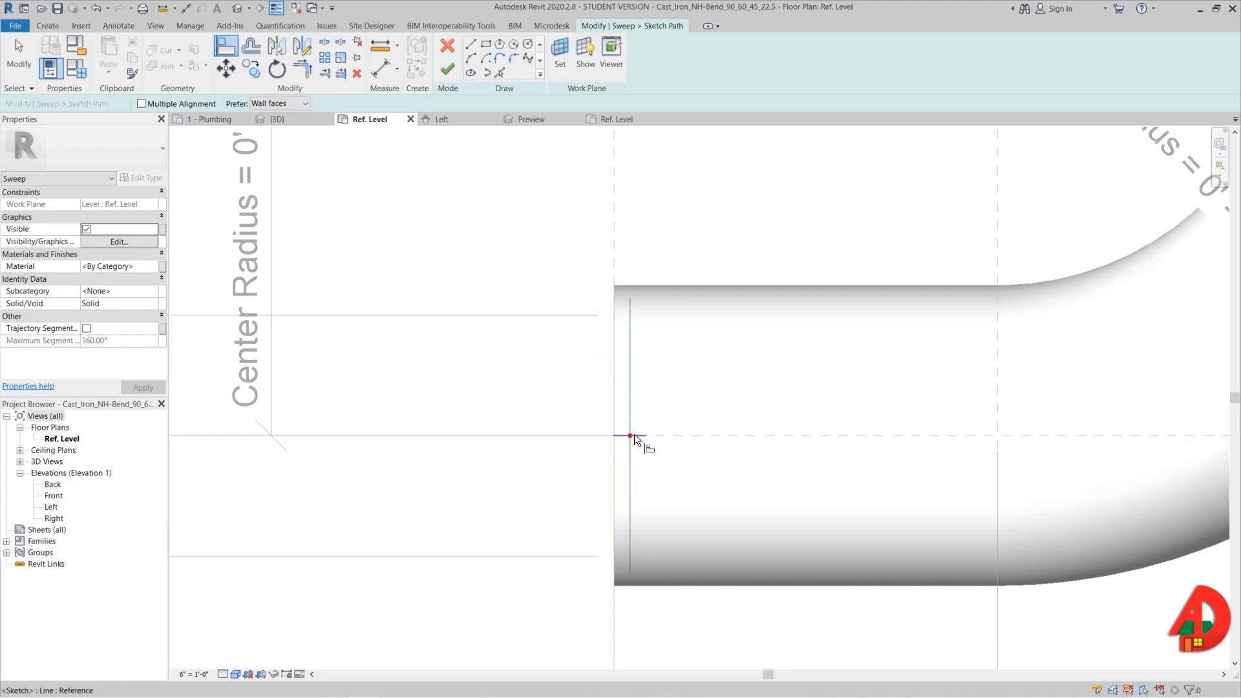
key(Escape)
key(Escape)
- Make the path line's temporary length dimension permanent and finish the path sketch
click(635, 435)
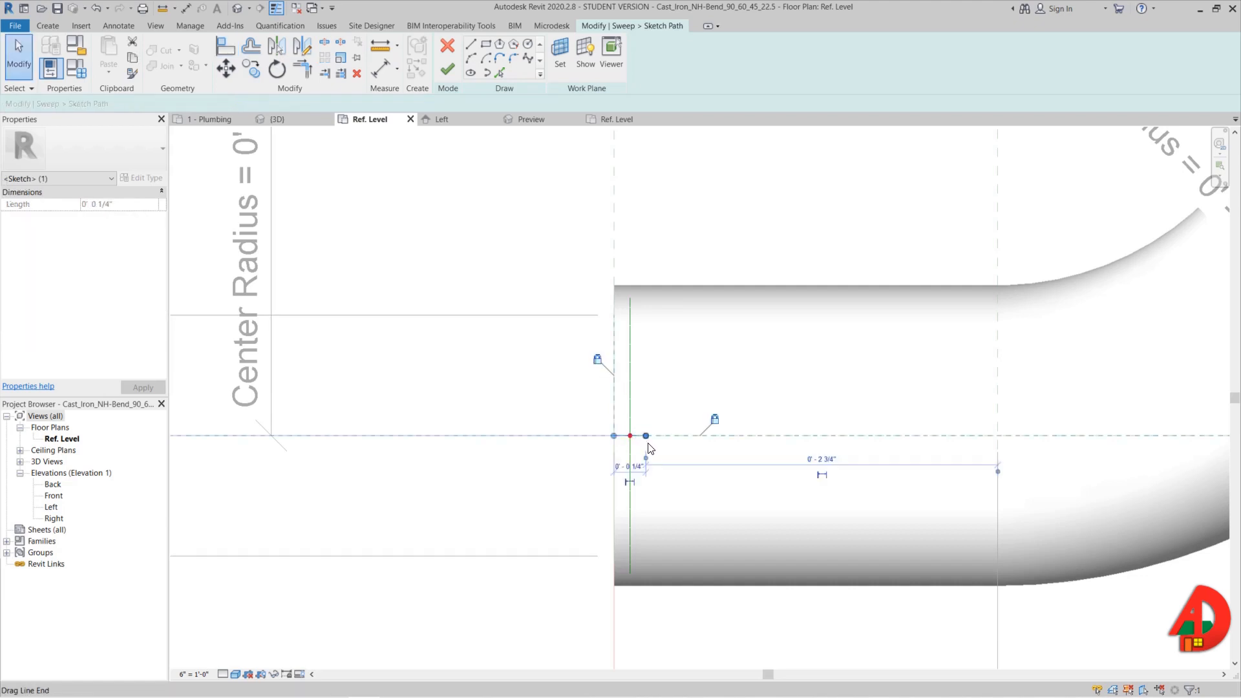
click(633, 478)
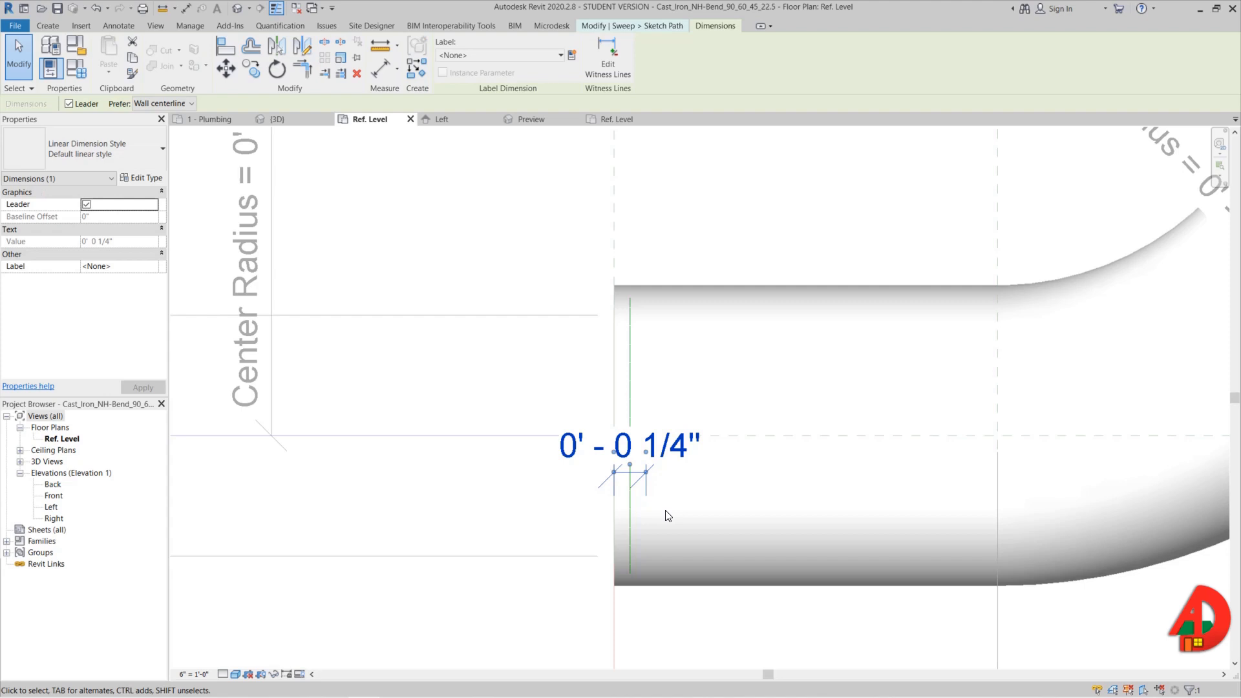
scroll(668, 515, down, 6)
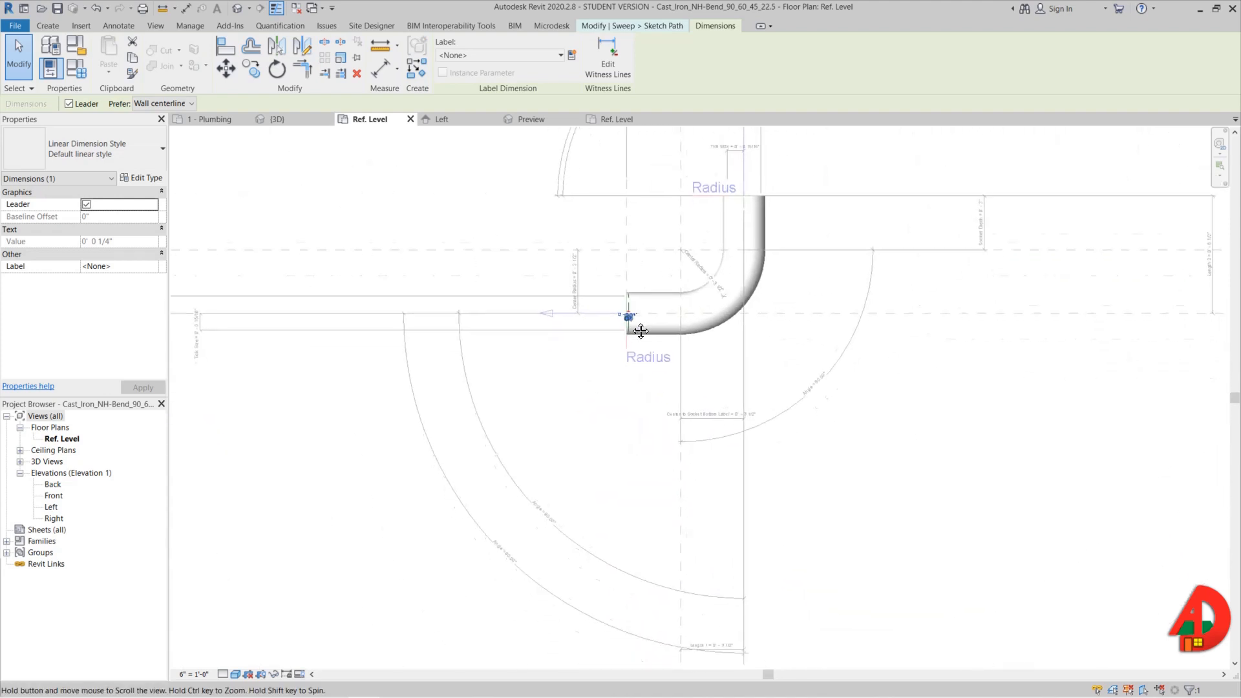
scroll(643, 465, up, 2)
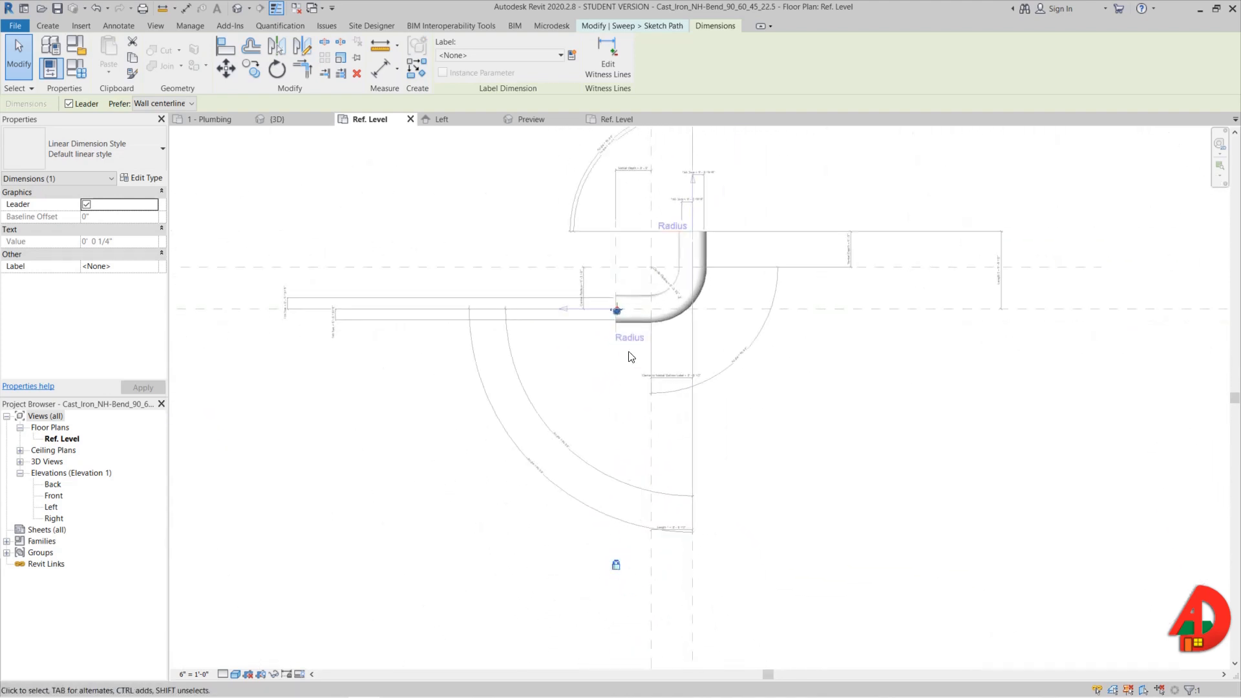
scroll(598, 317, up, 3)
scroll(598, 317, up, 5)
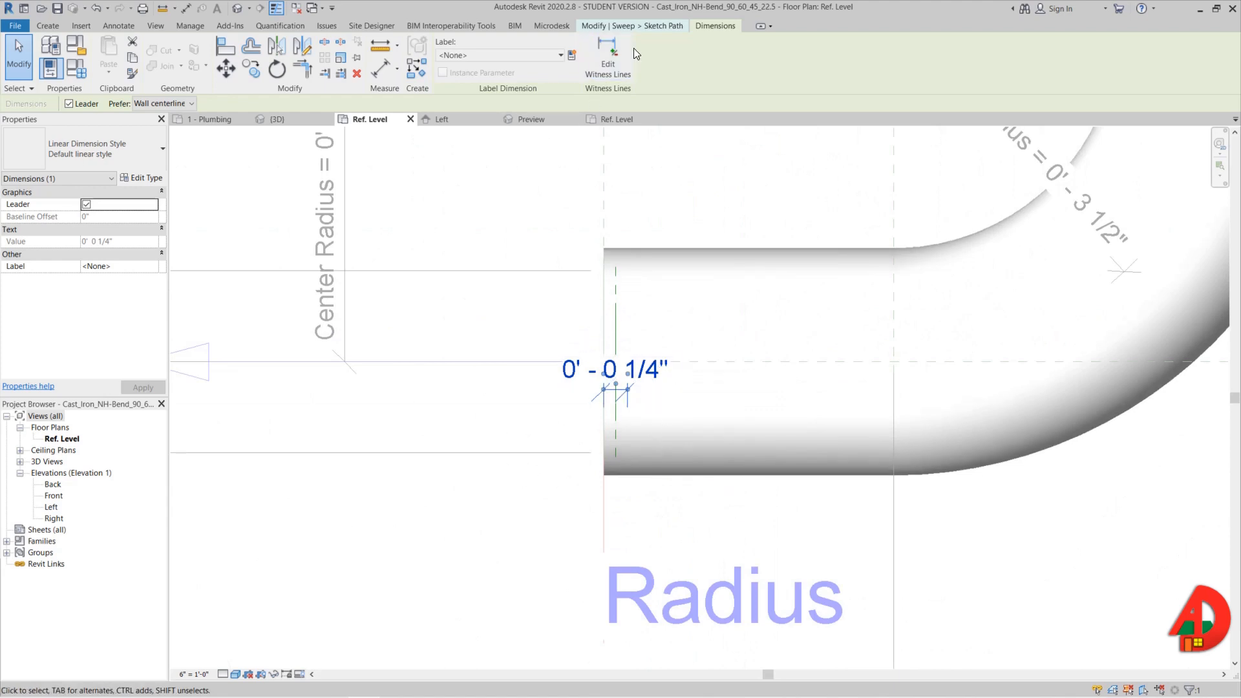
click(637, 29)
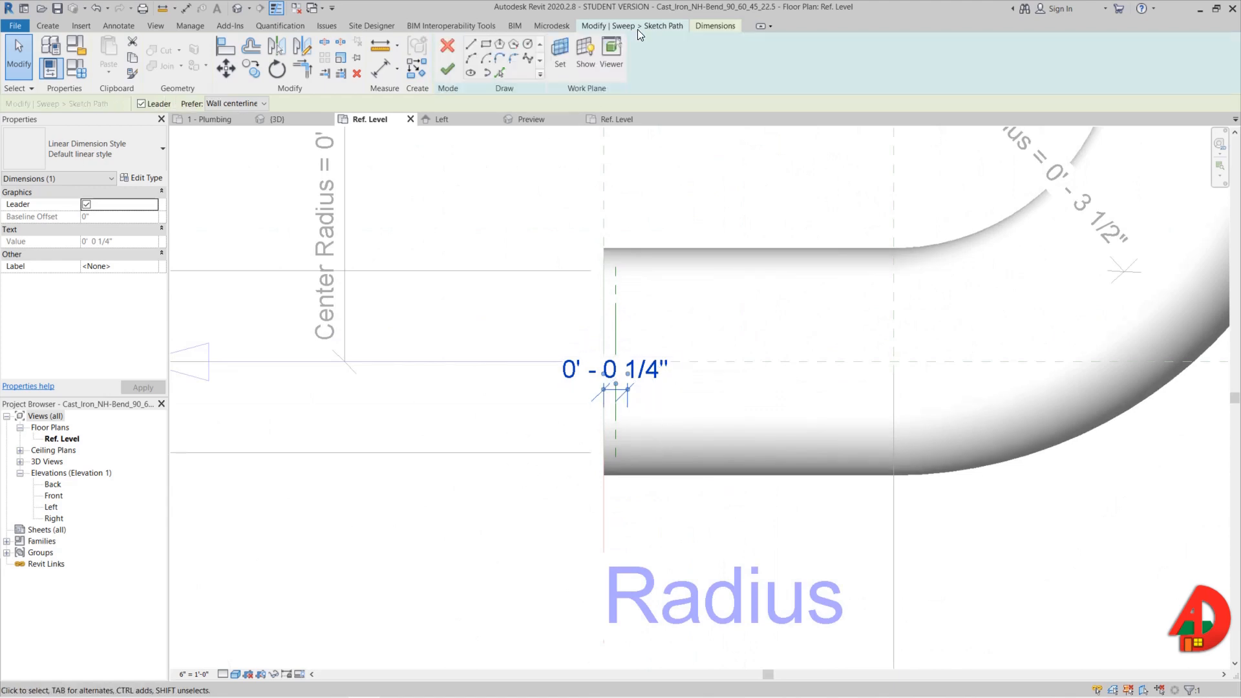
click(448, 72)
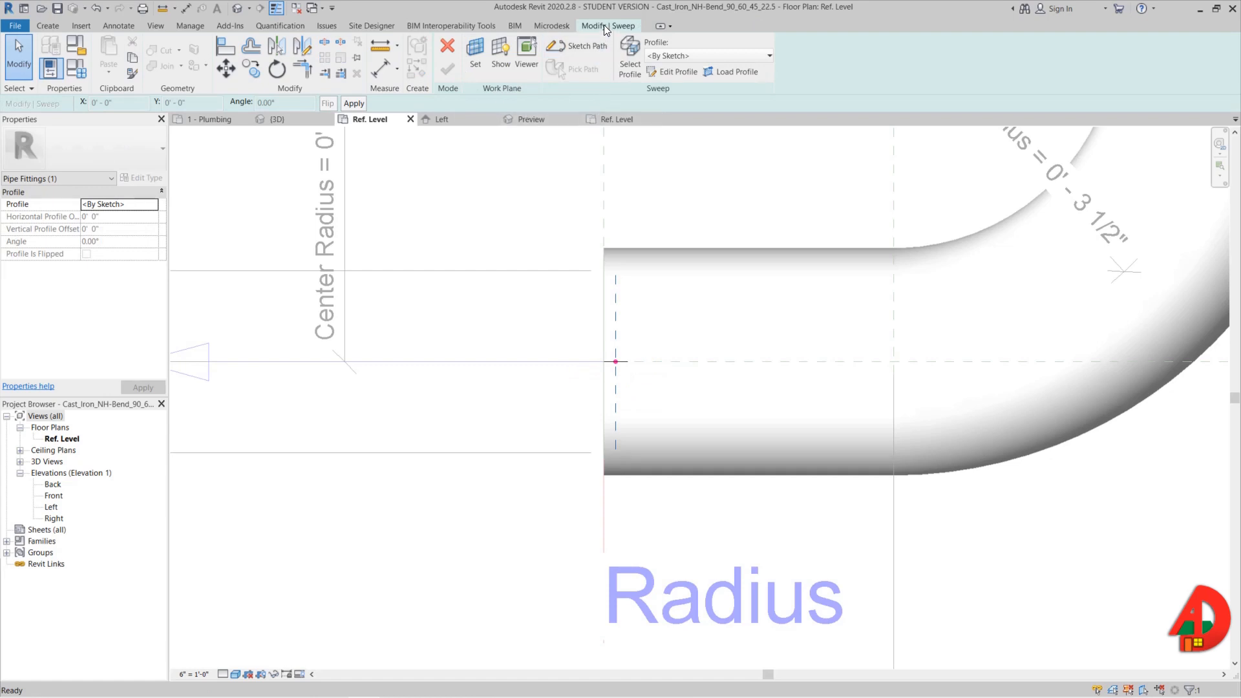
- Edit the sweep profile in the Left elevation and draw a circle centered on the path, matching the pipe's outer circle, about 1 45/256" radius
click(672, 73)
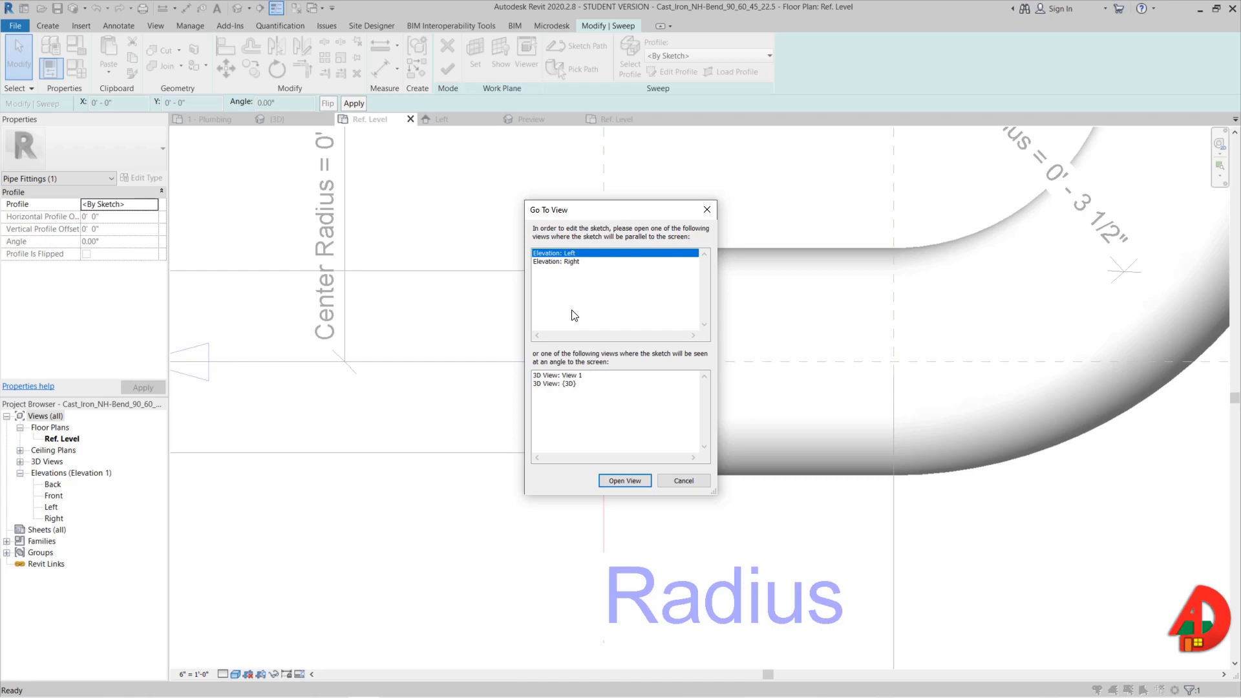
double_click(580, 253)
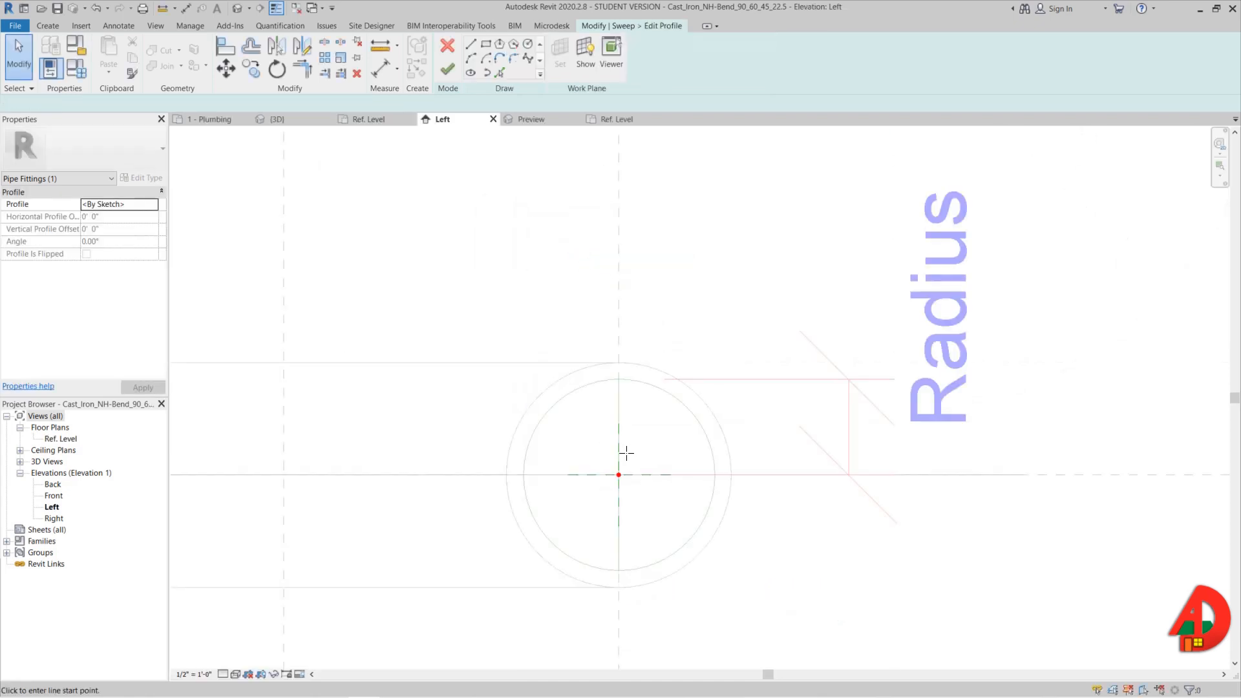
click(528, 44)
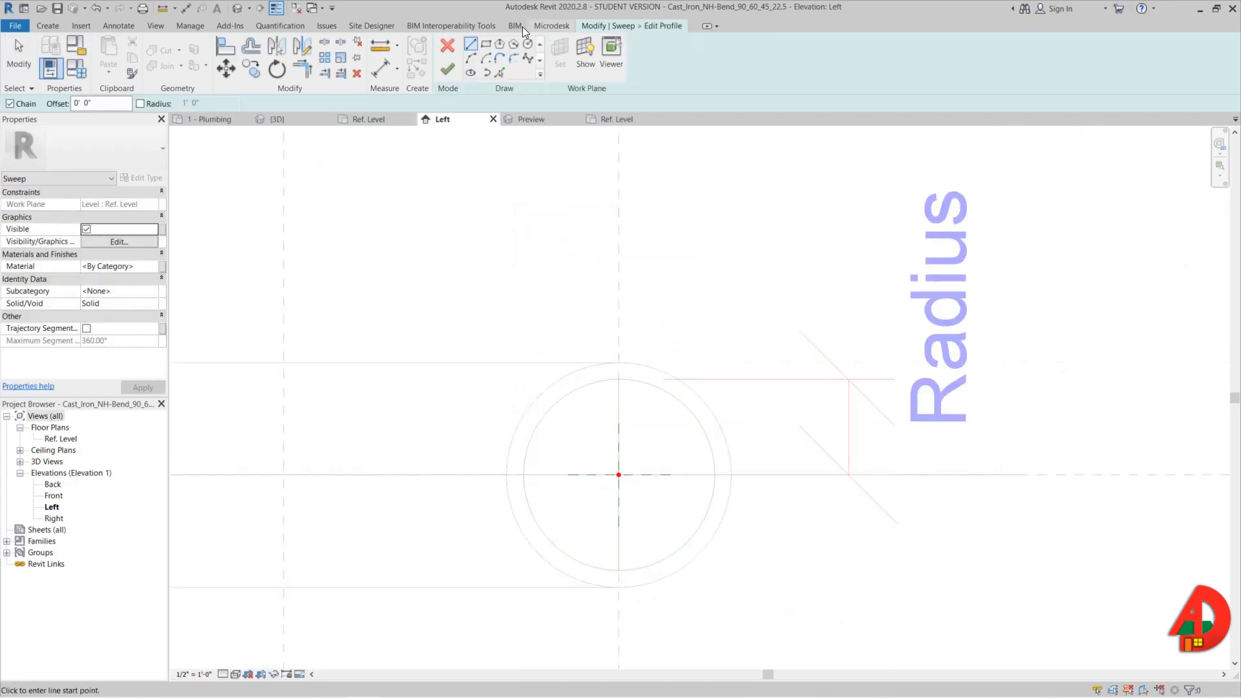
click(618, 474)
click(713, 545)
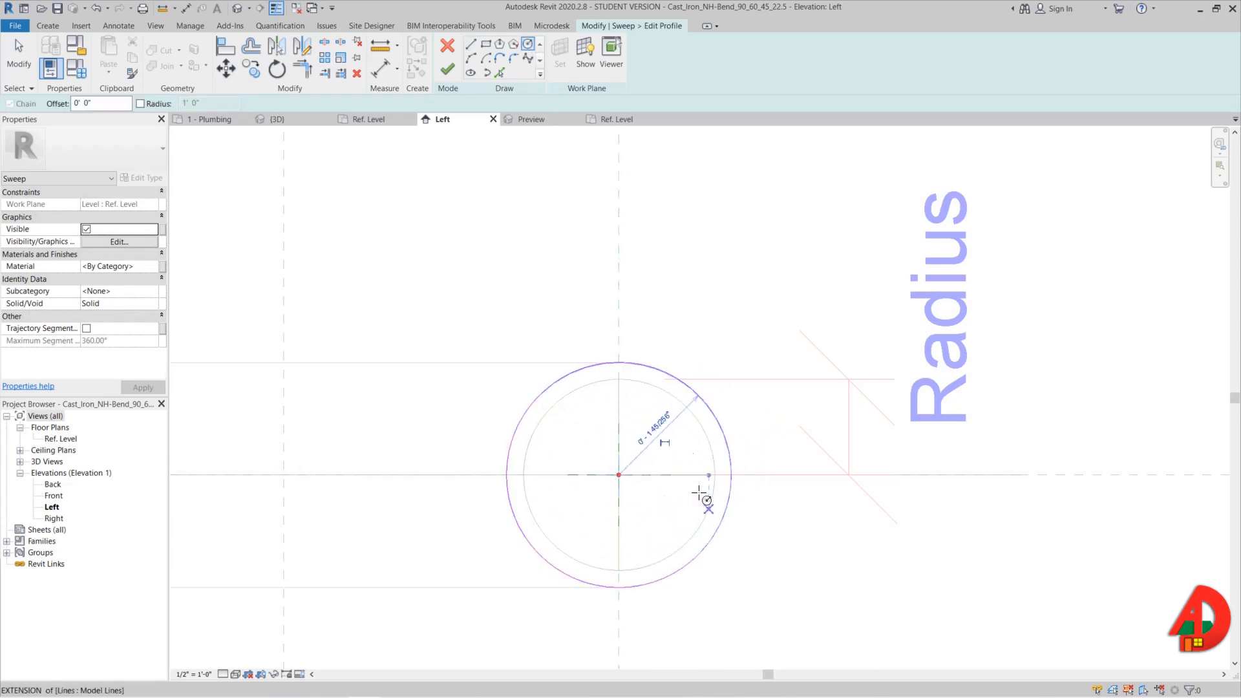
key(Escape)
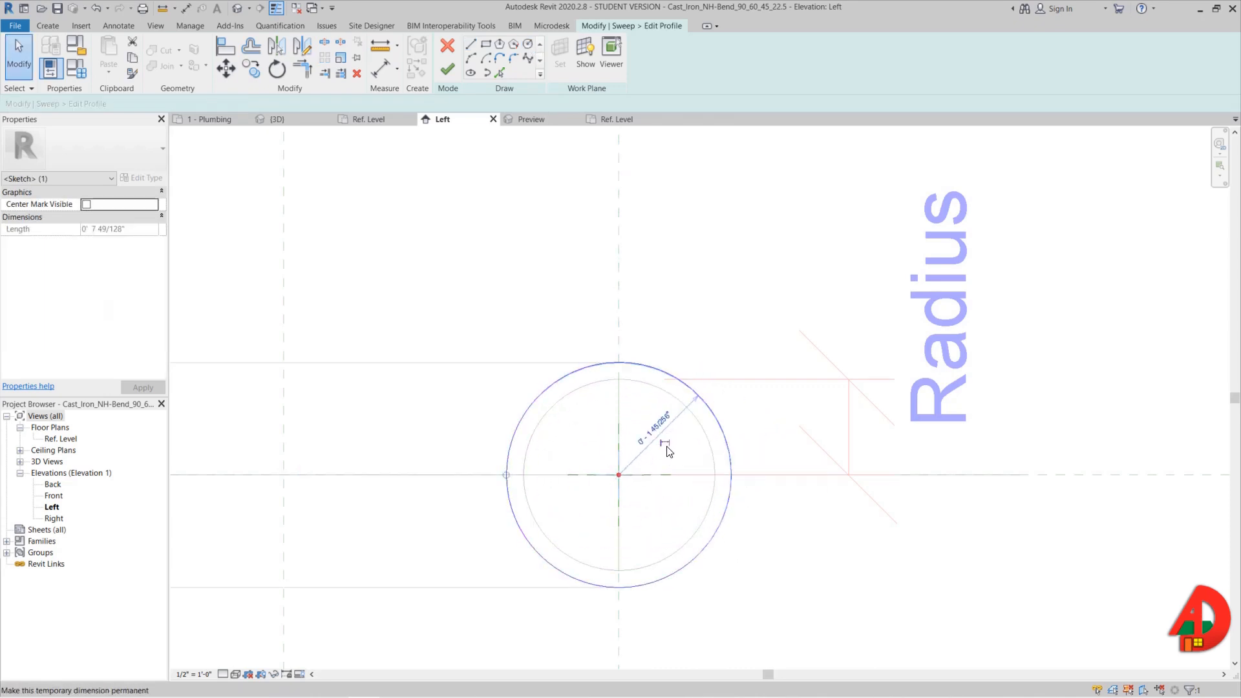
- Label the profile circle's permanent radius dimension with a new family type parameter named "Hub radius" and finish the sweep
click(665, 443)
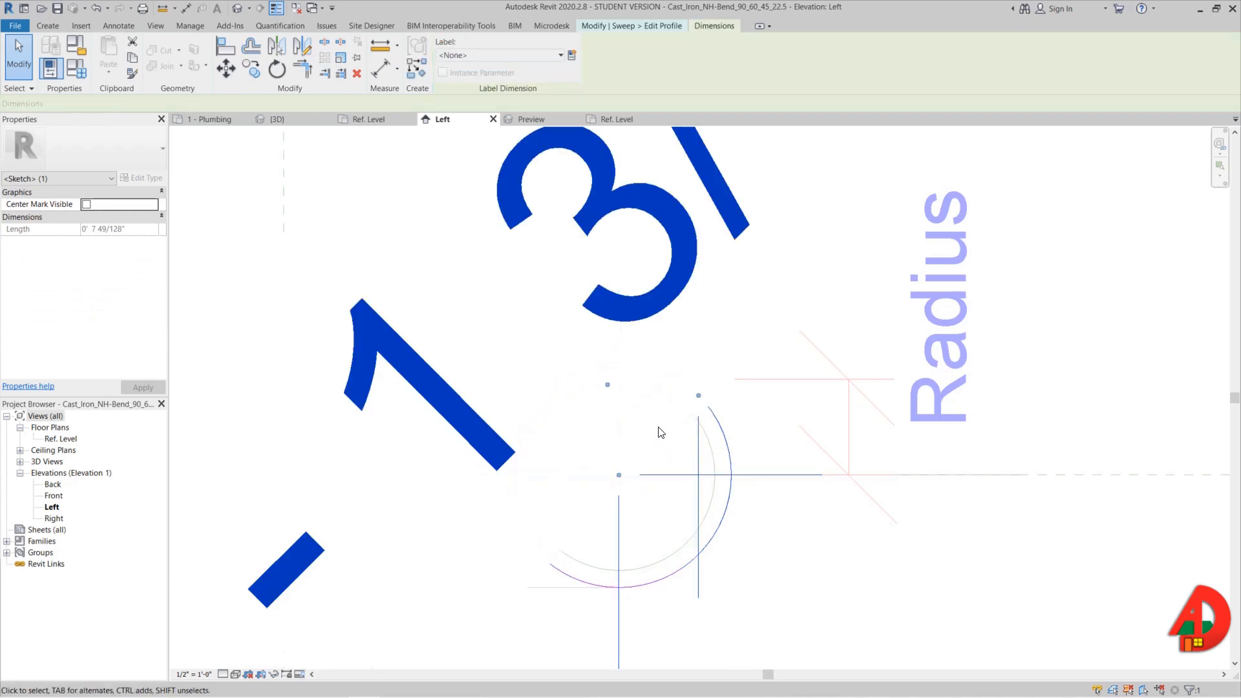
click(572, 55)
text(Hub radius)
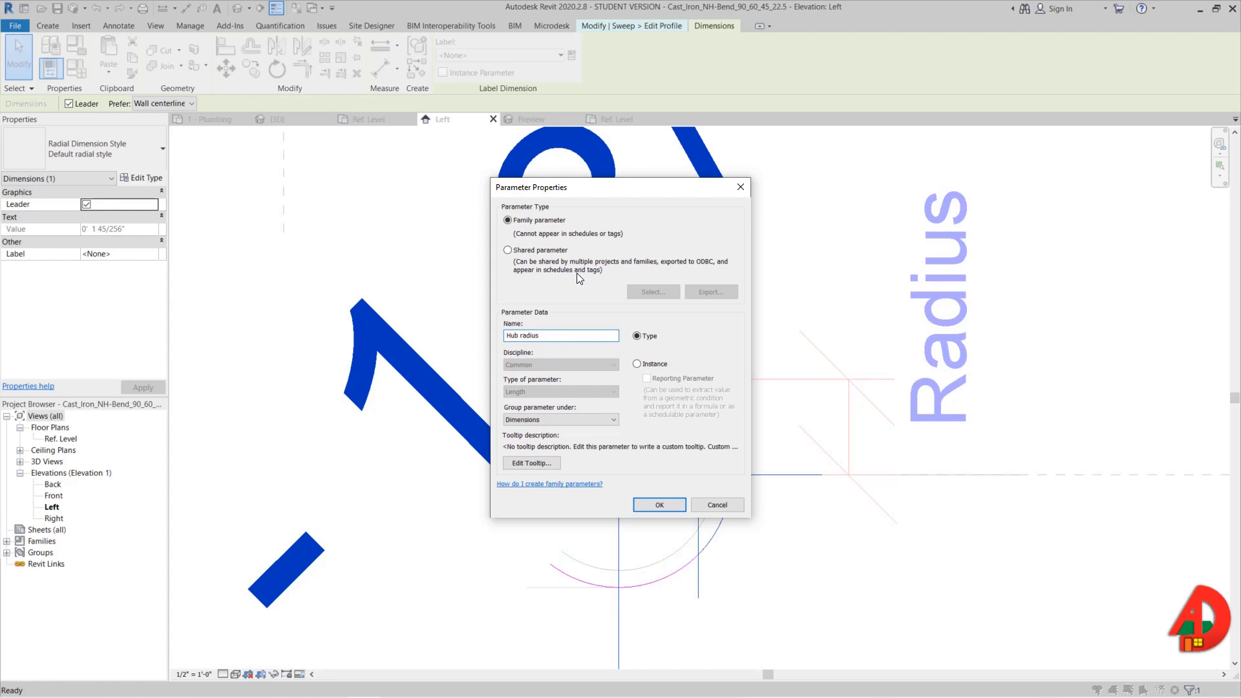
click(659, 504)
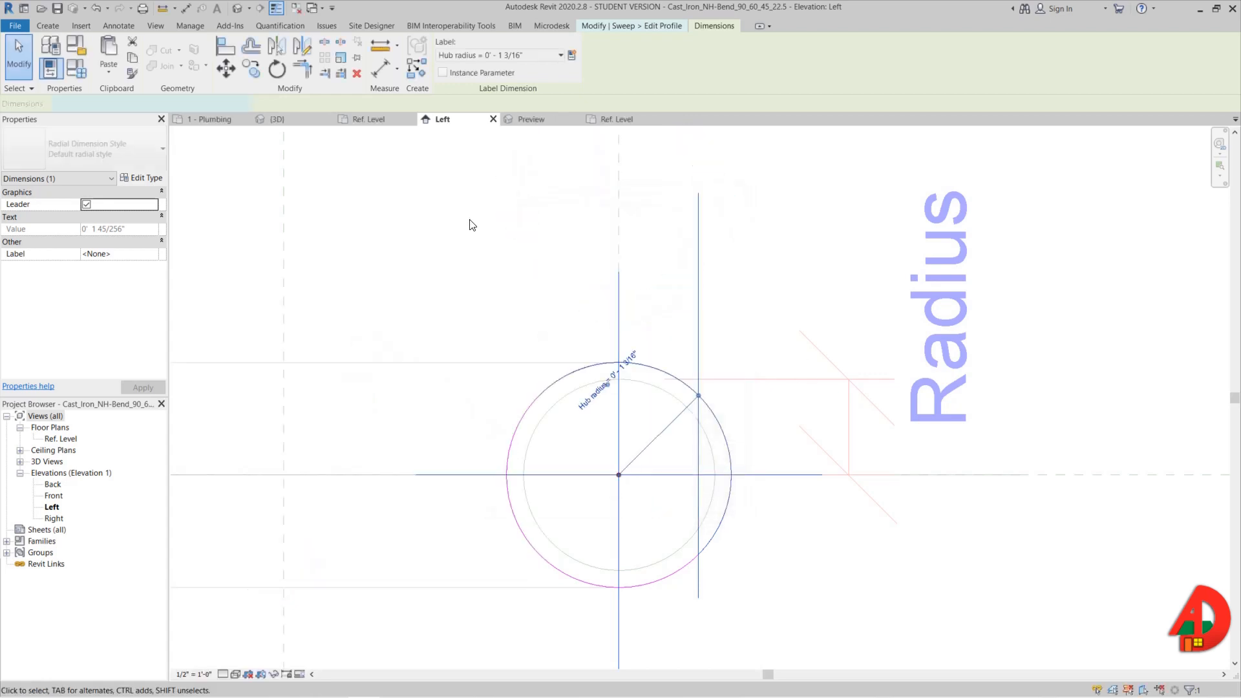
click(604, 24)
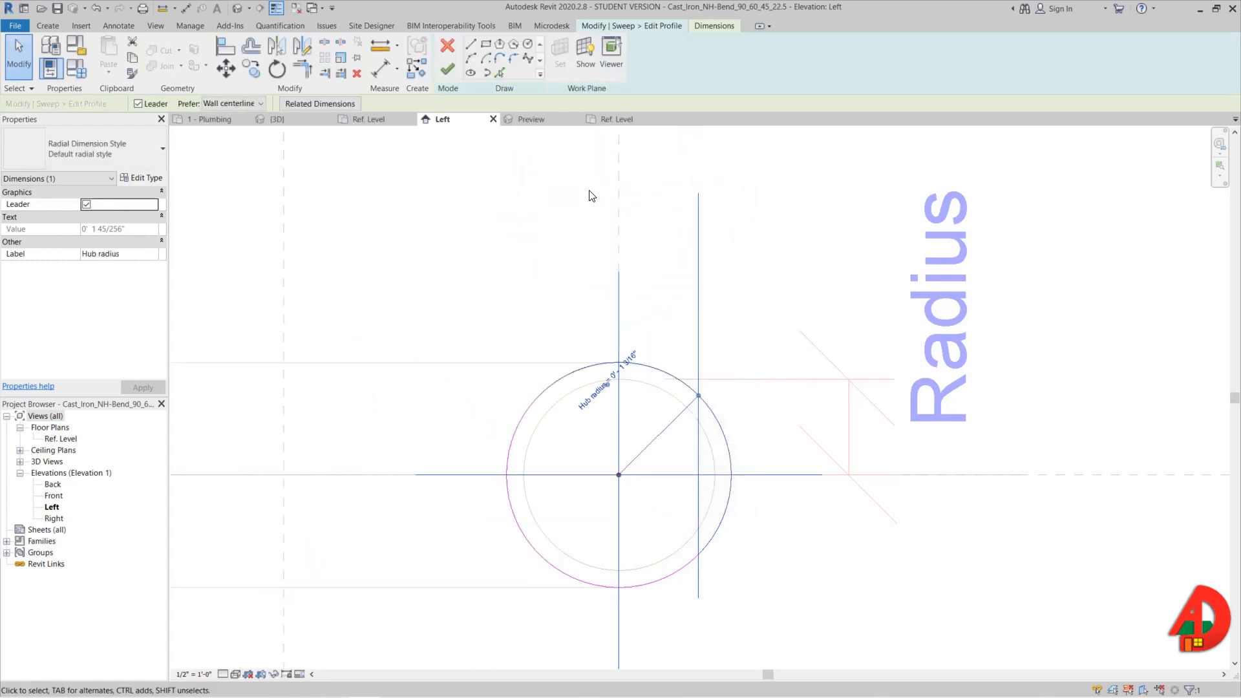
click(445, 68)
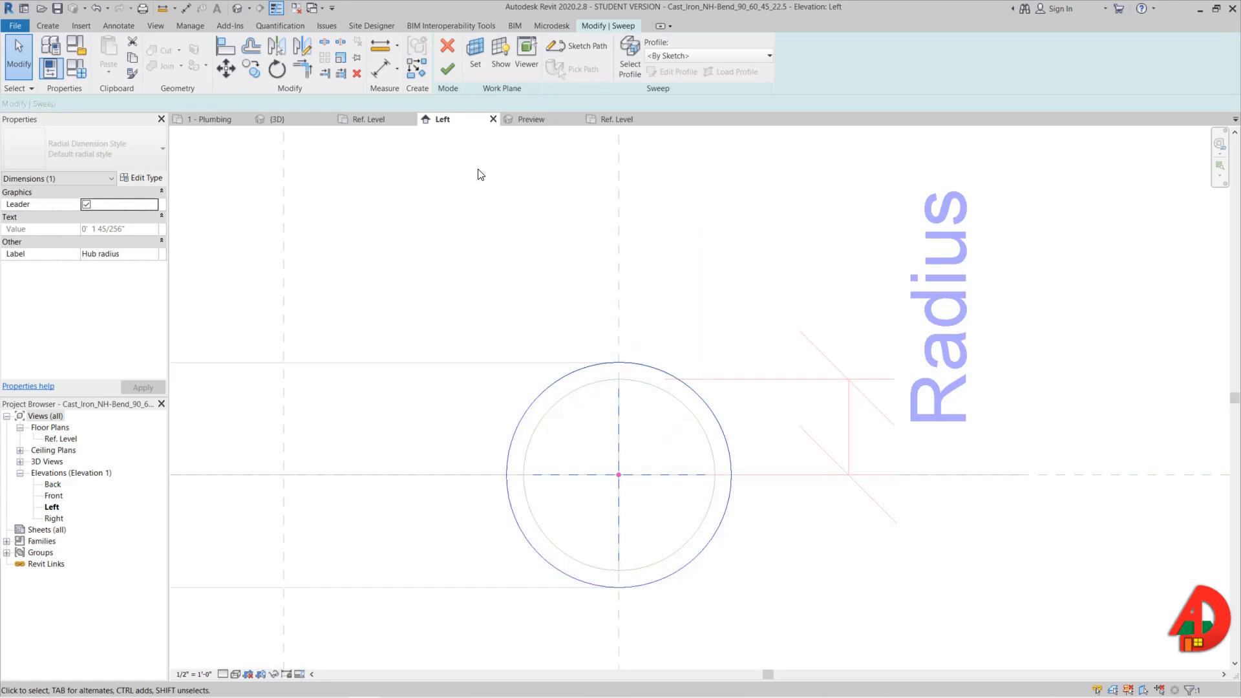
click(453, 67)
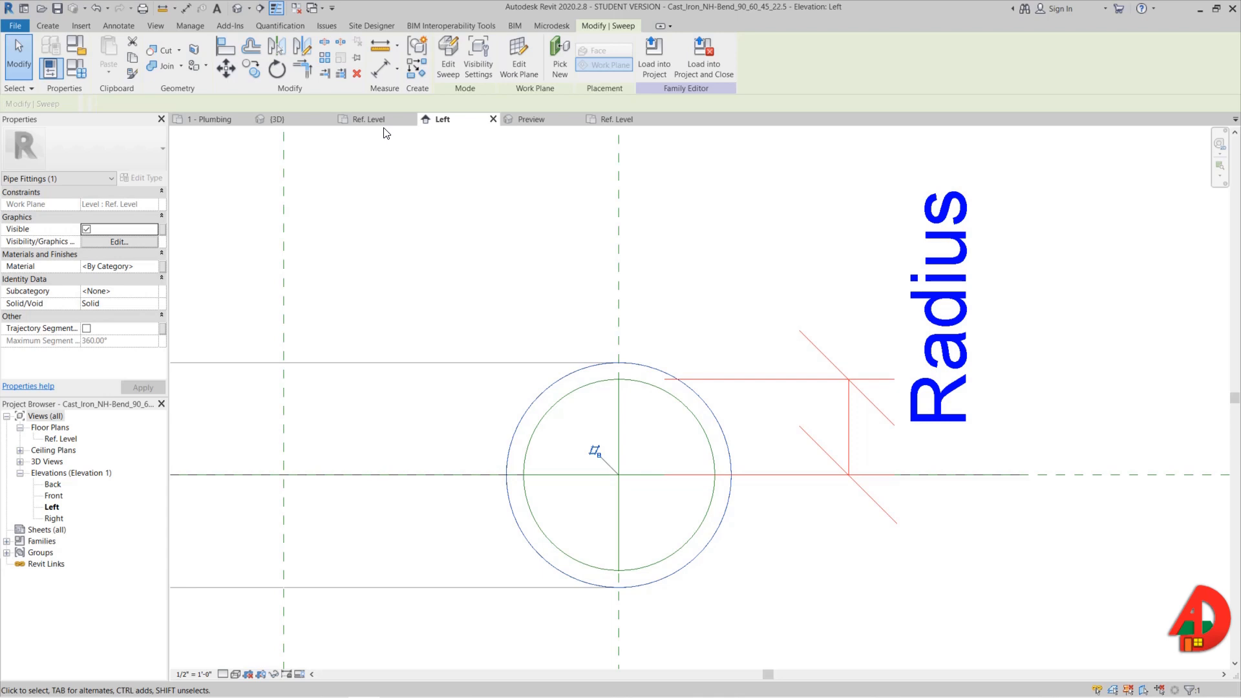
- Show the new hub sweep at the elbow's end in the 3D view with the Realistic visual style
click(275, 118)
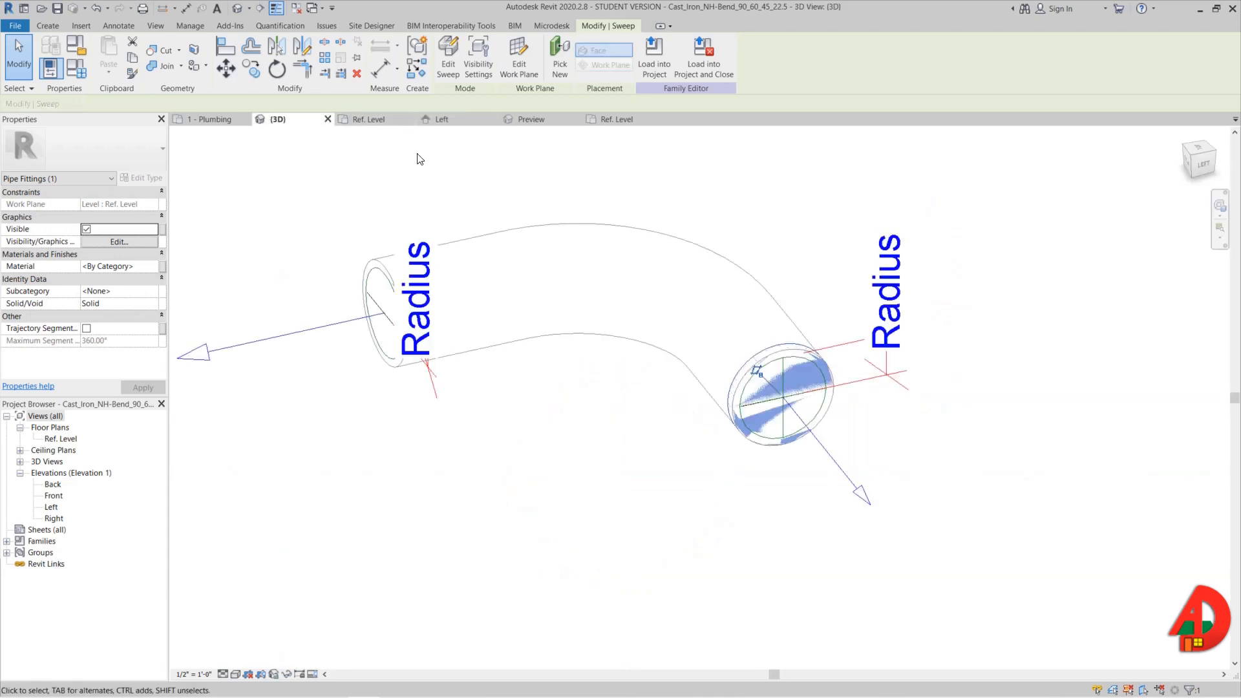
shift+middle_drag(811, 382, 894, 465)
scroll(827, 390, up, 1)
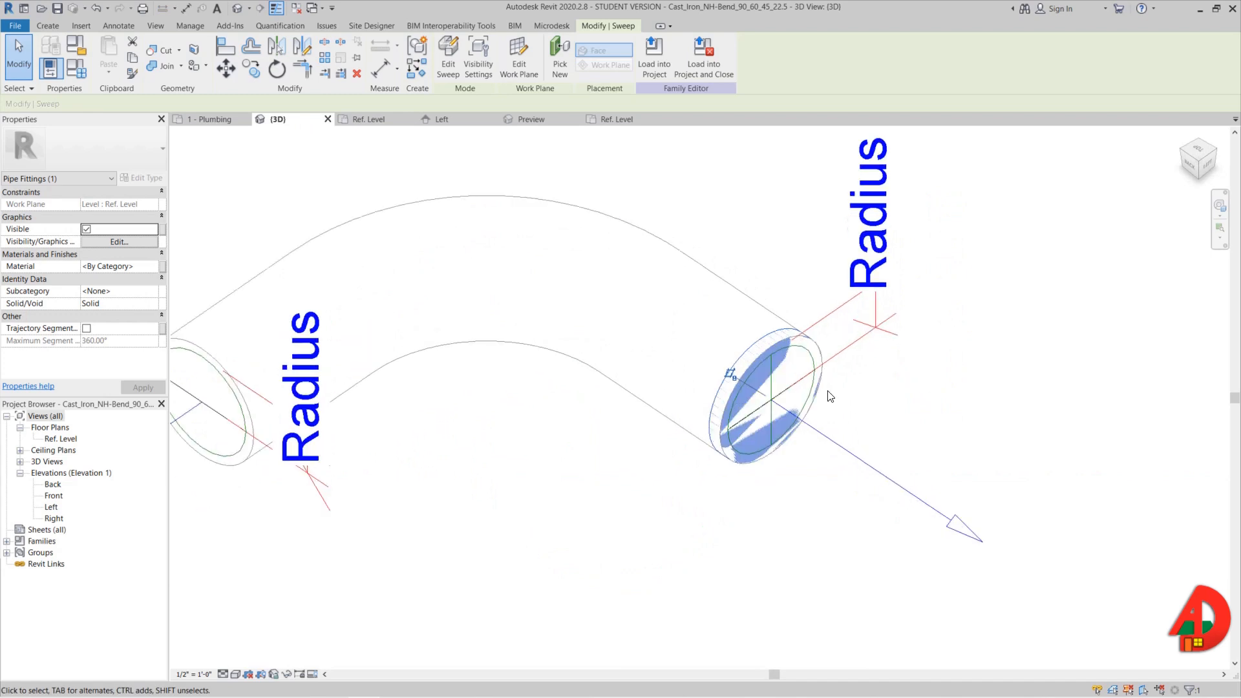
scroll(721, 432, up, 1)
click(237, 674)
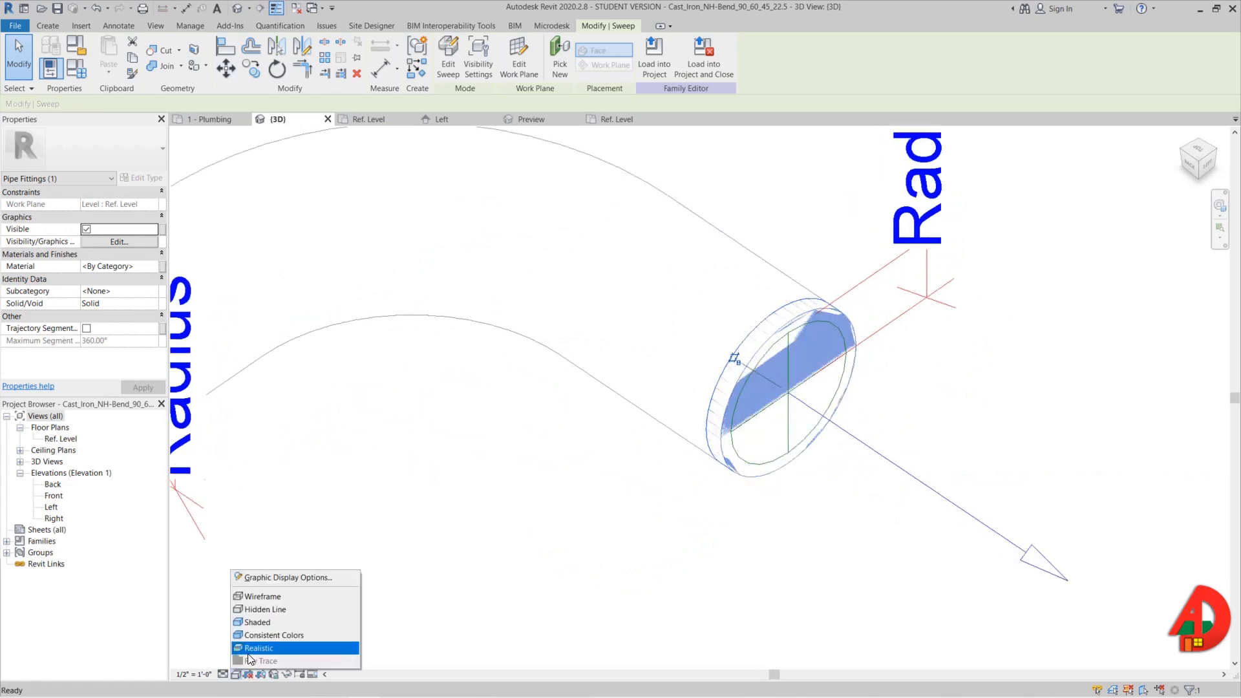
click(258, 648)
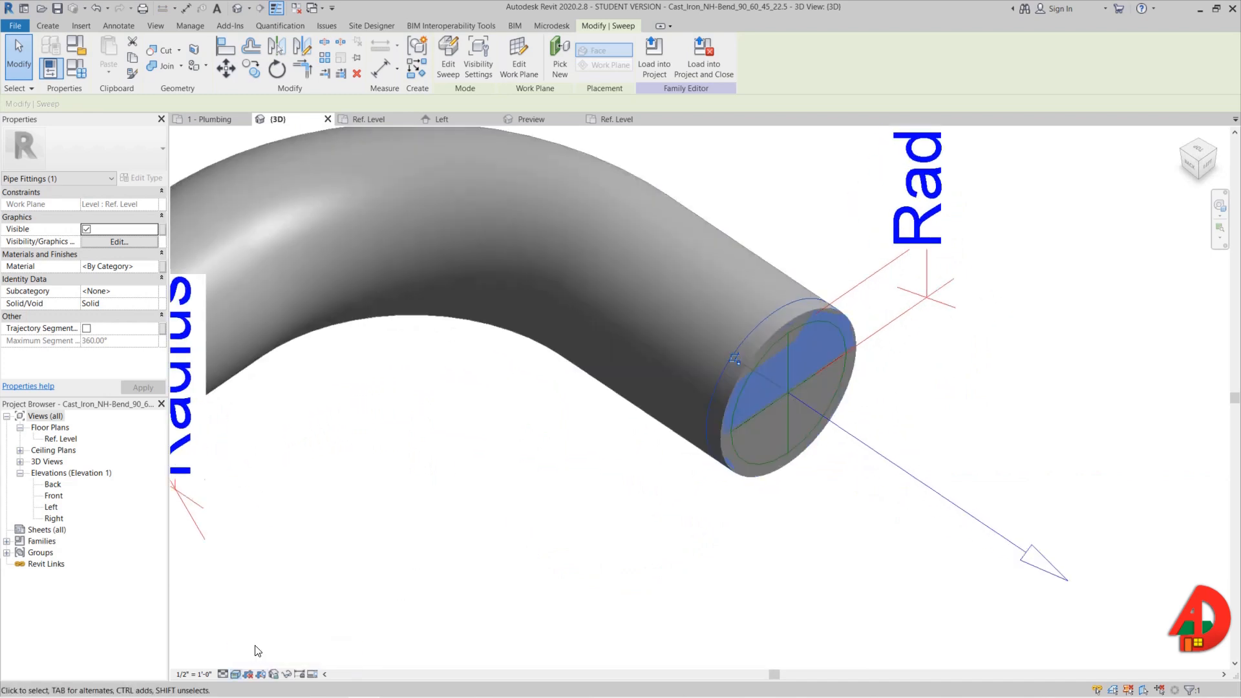
click(615, 441)
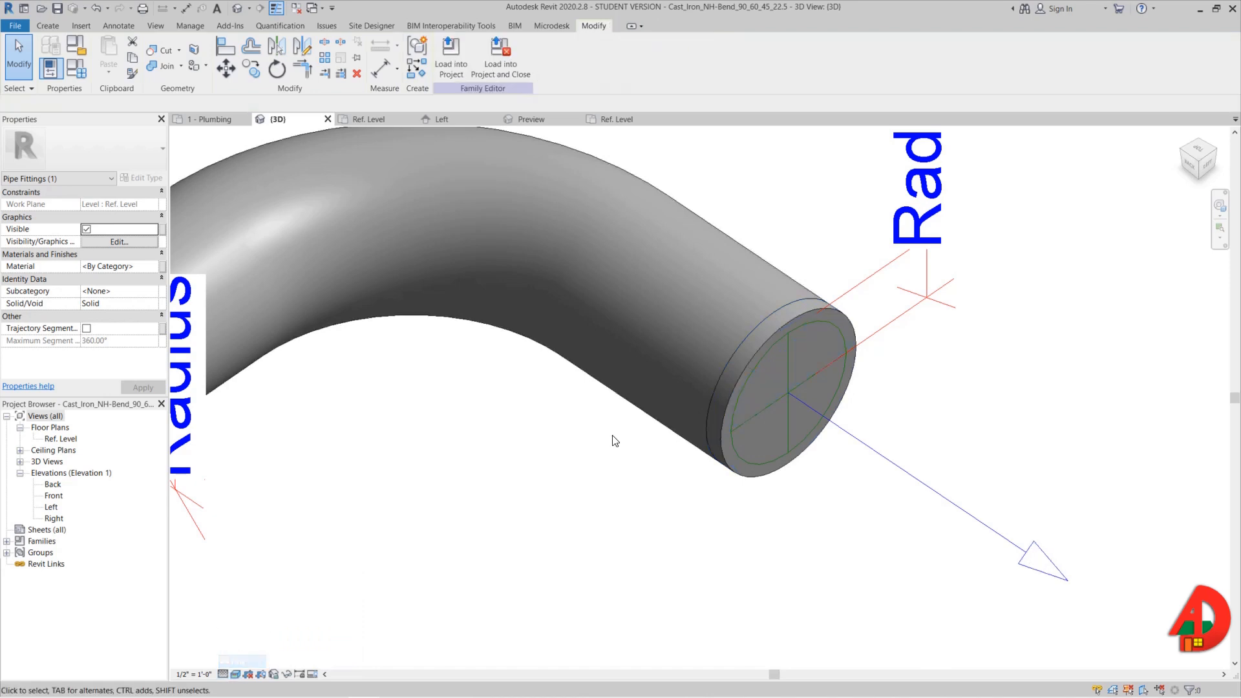
- Enter the formula Socket Outside Radius + 0' 0 23/64" for the Hub radius parameter in Family Types
click(766, 320)
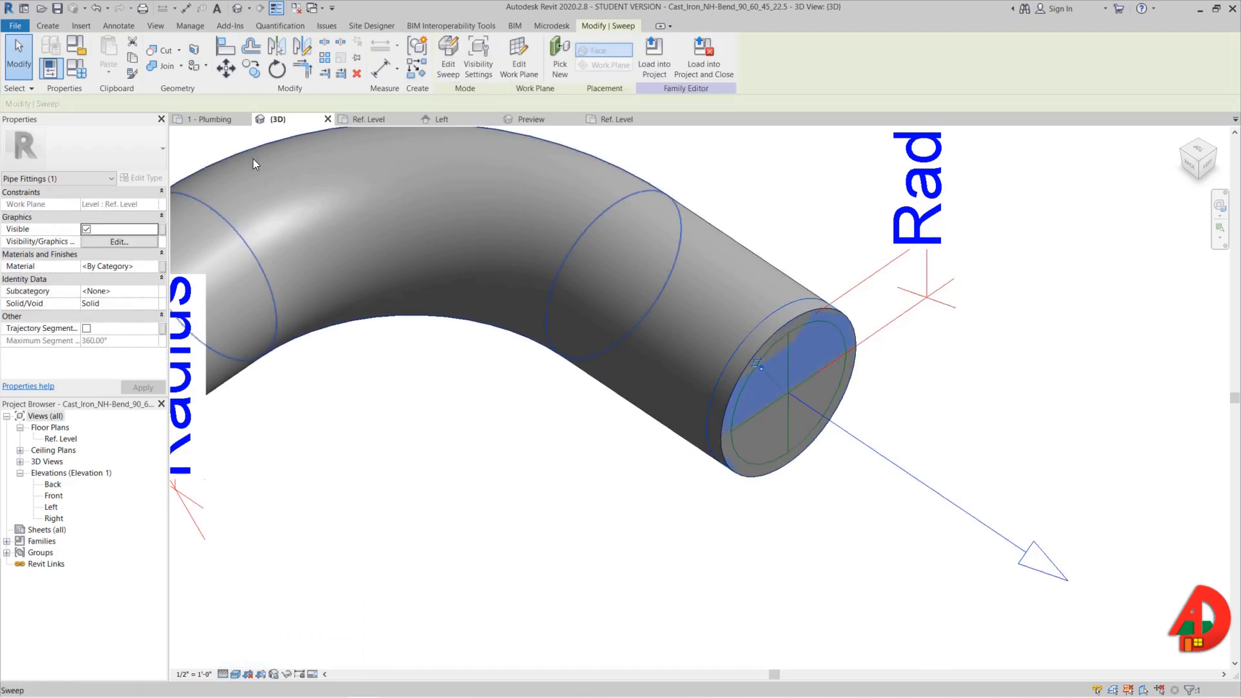
click(75, 73)
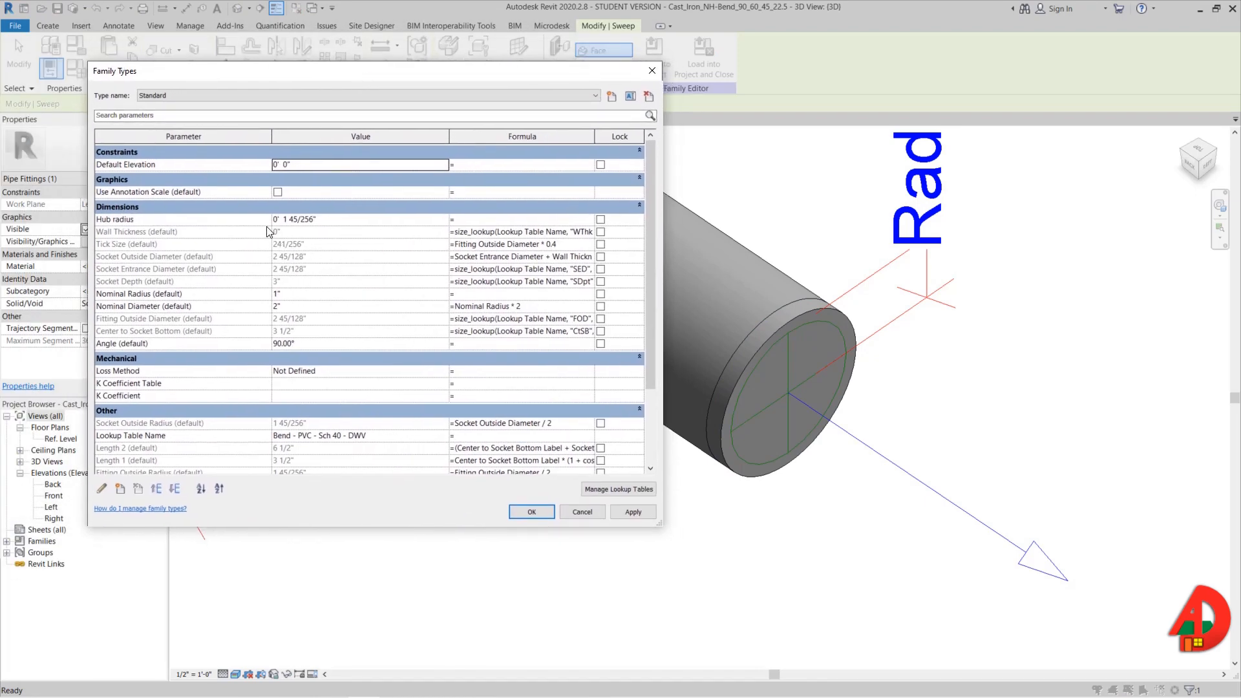
click(473, 220)
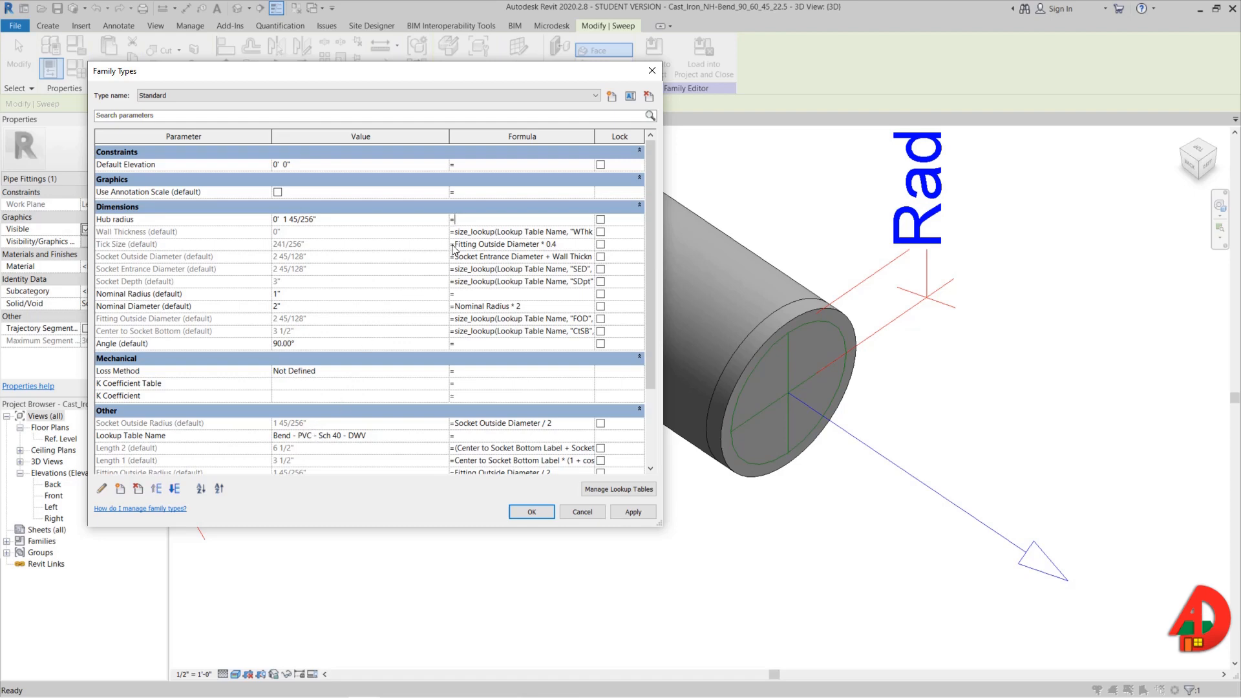
click(173, 423)
drag(175, 423, 105, 426)
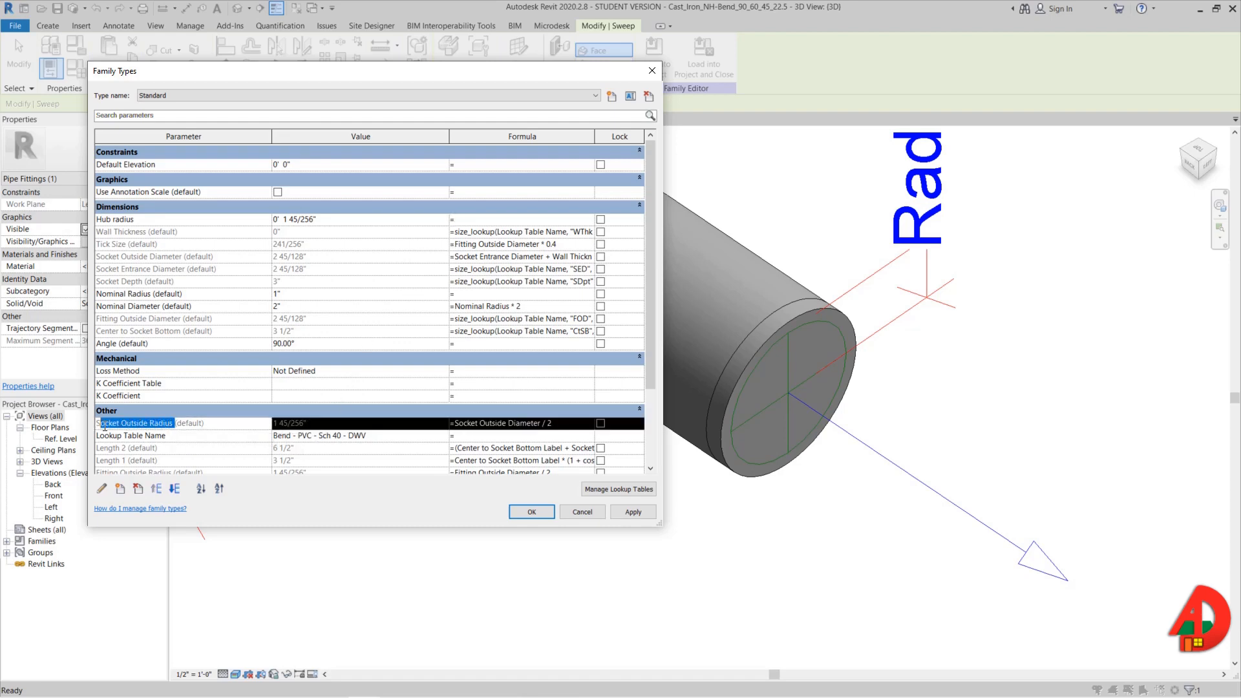
click(490, 219)
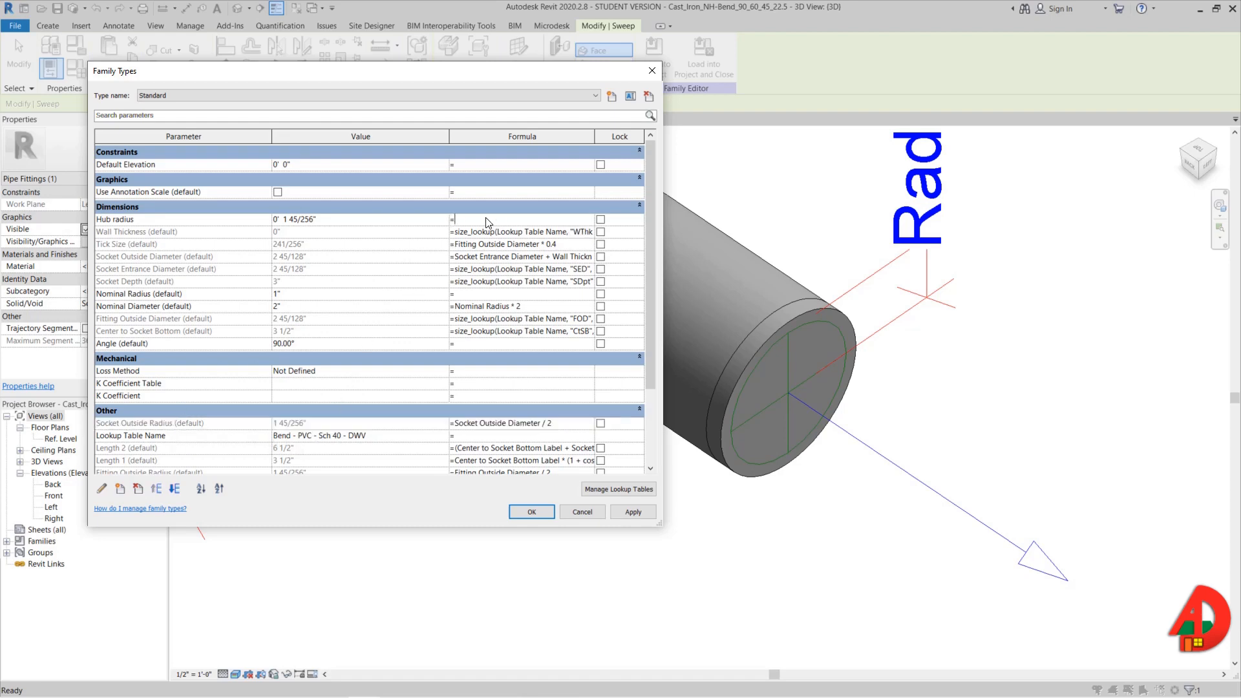
text(Socket Outside Radius)
key(Tab)
click(633, 512)
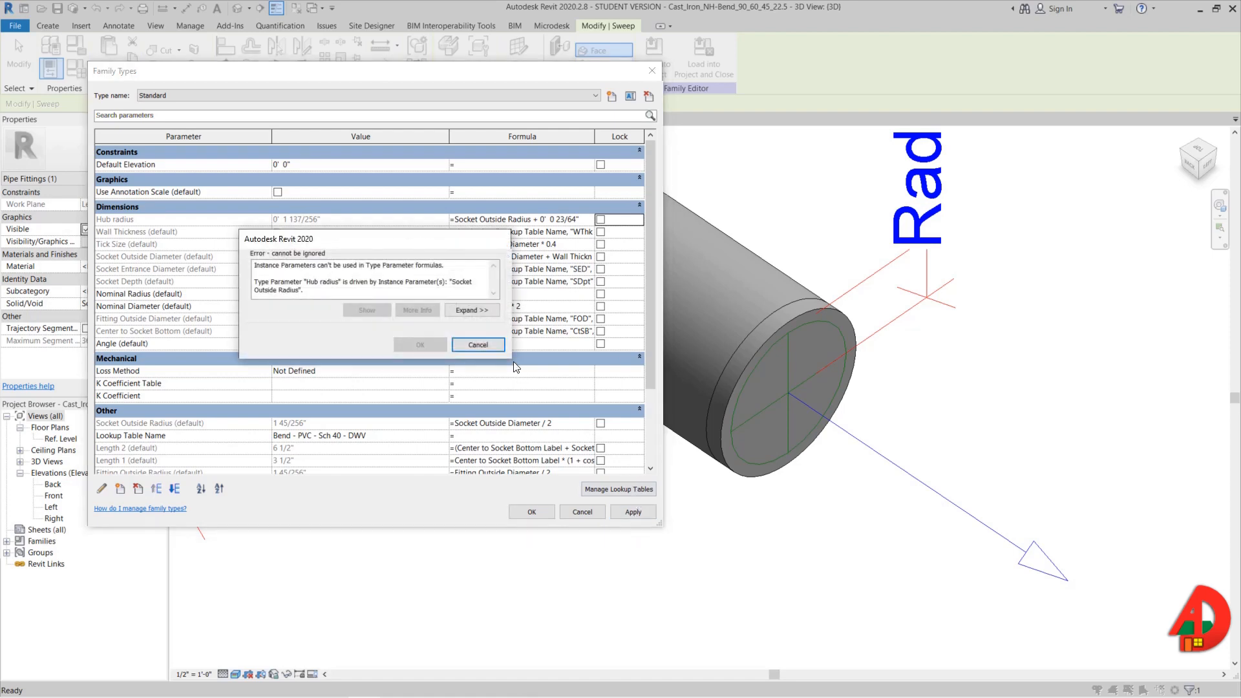
click(479, 343)
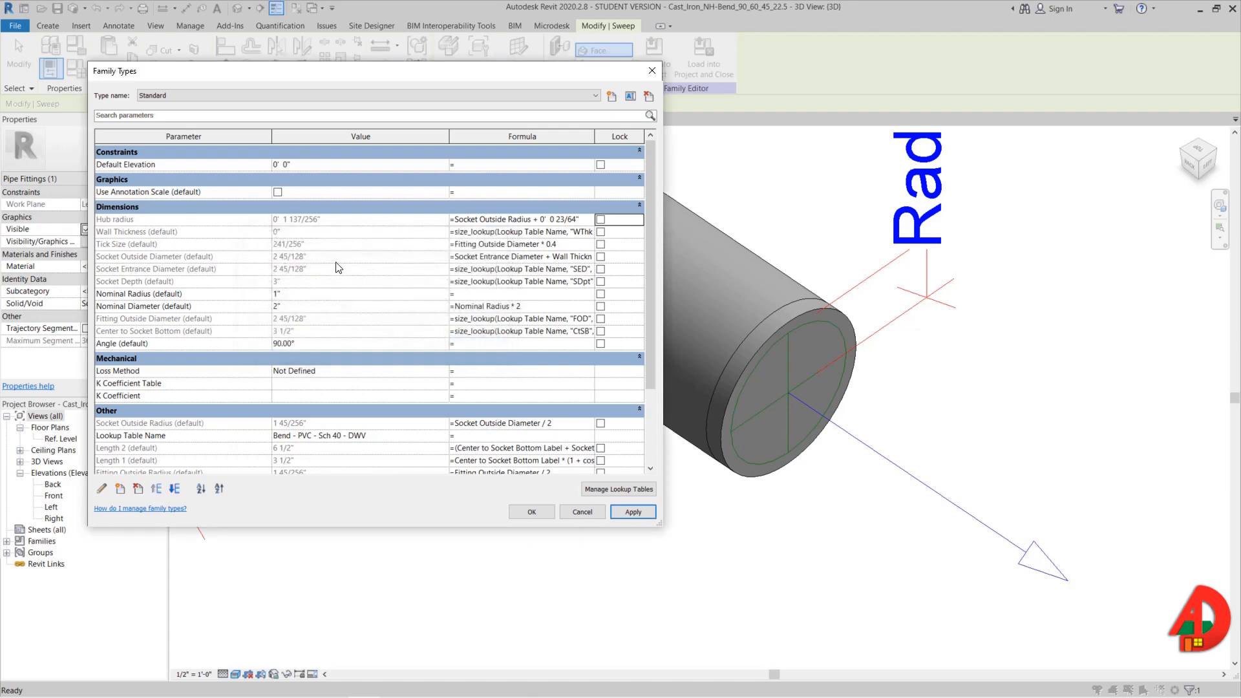
- Change the Hub radius parameter to an instance parameter and apply its formula to the model
click(171, 222)
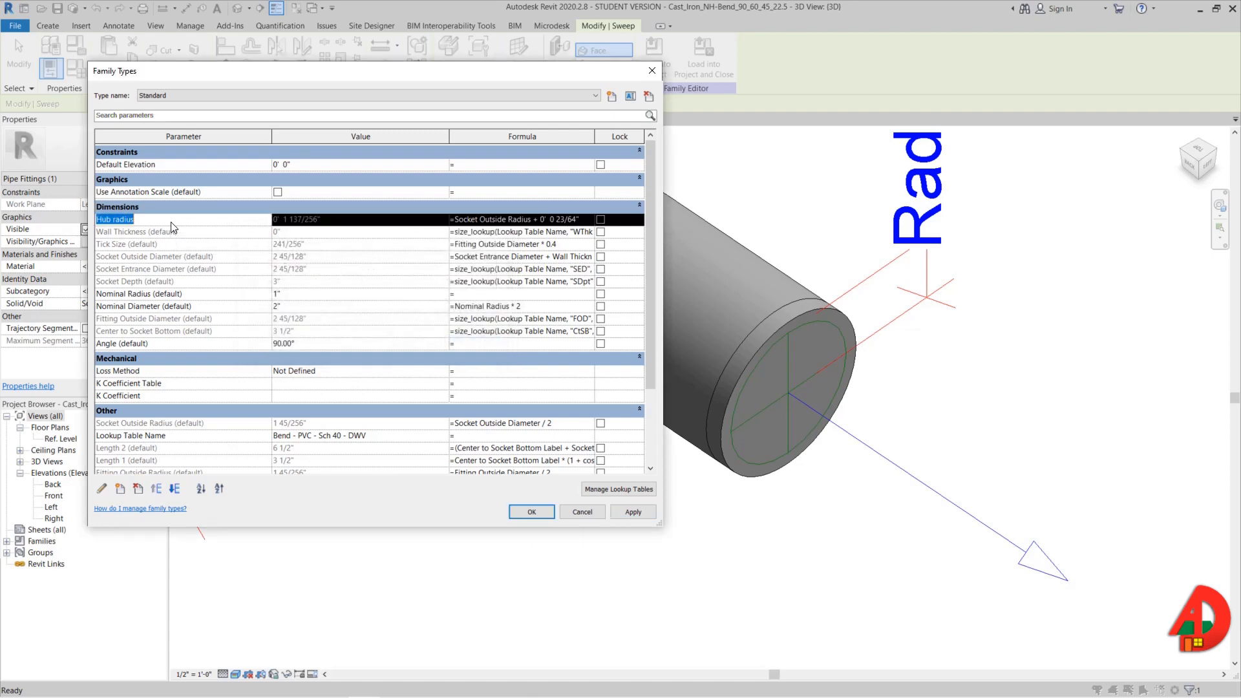
click(101, 489)
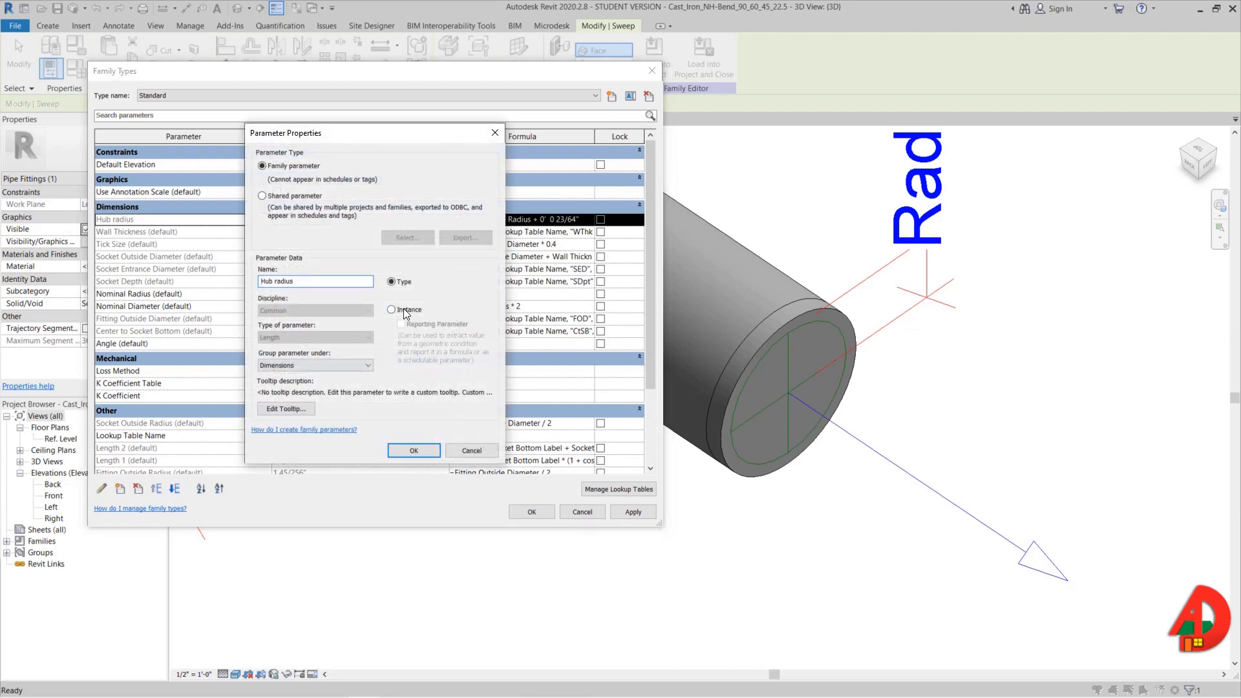
click(414, 450)
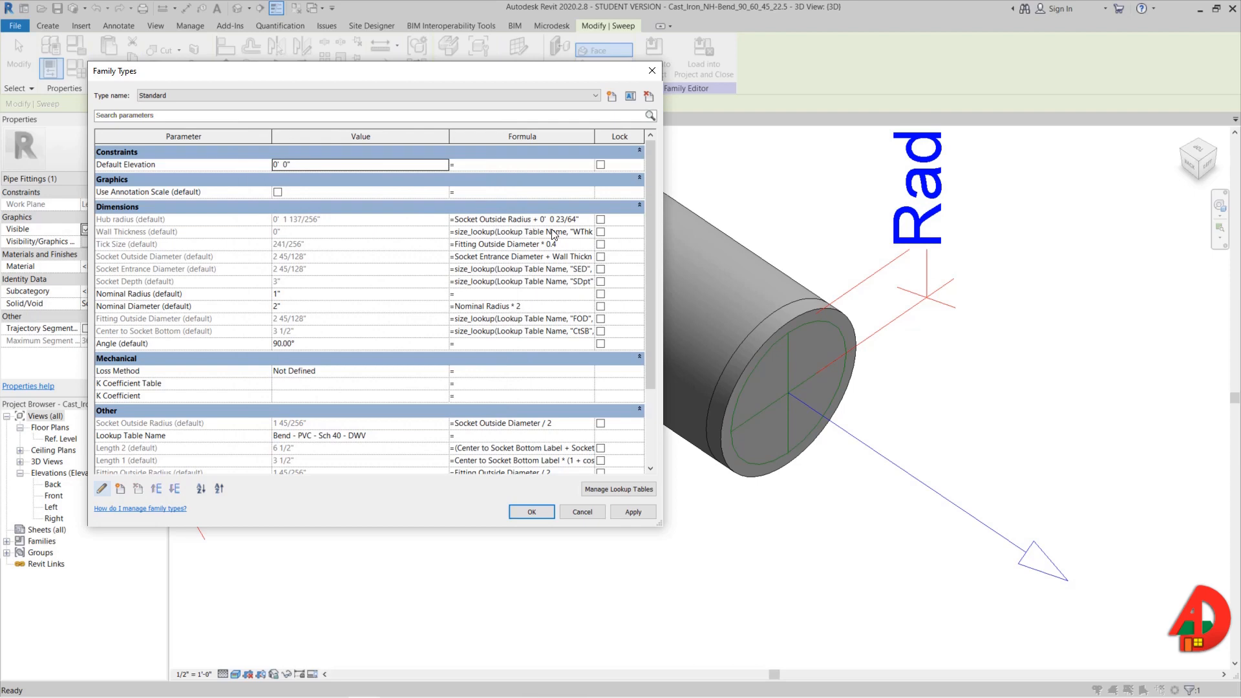
click(632, 512)
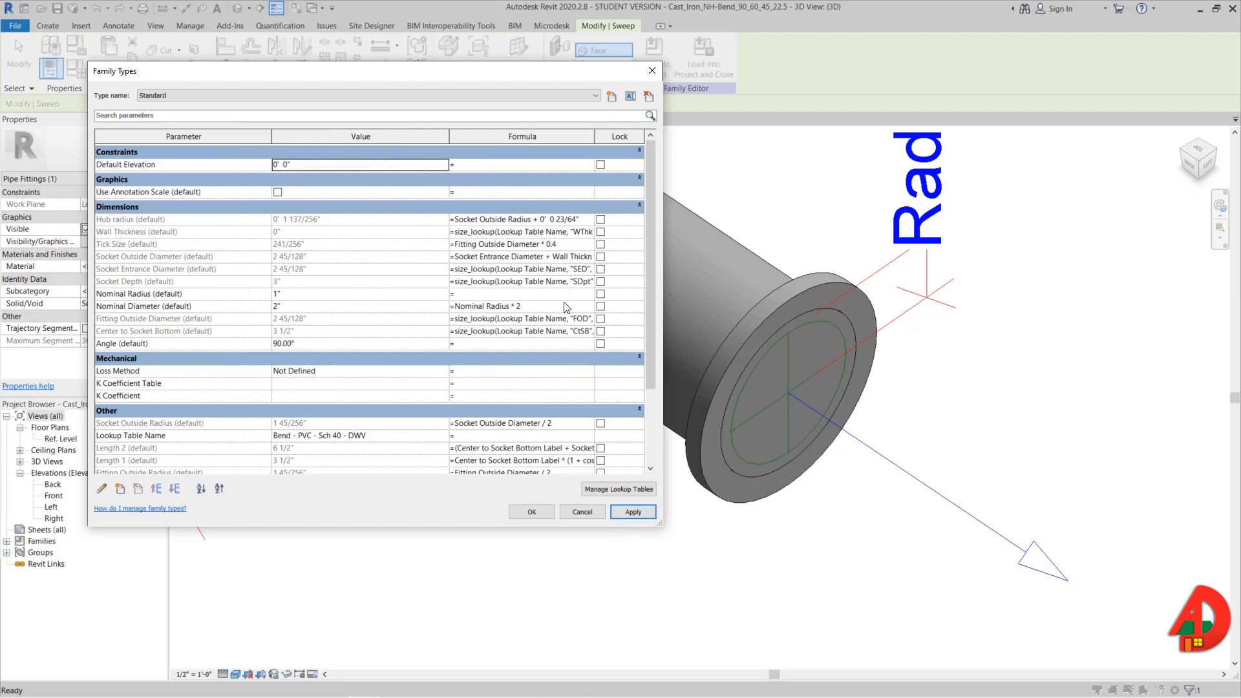
- Try a 3/64" offset in the Hub radius formula, set it to Socket Outside Radius + 1/32", and accept the family types
click(555, 220)
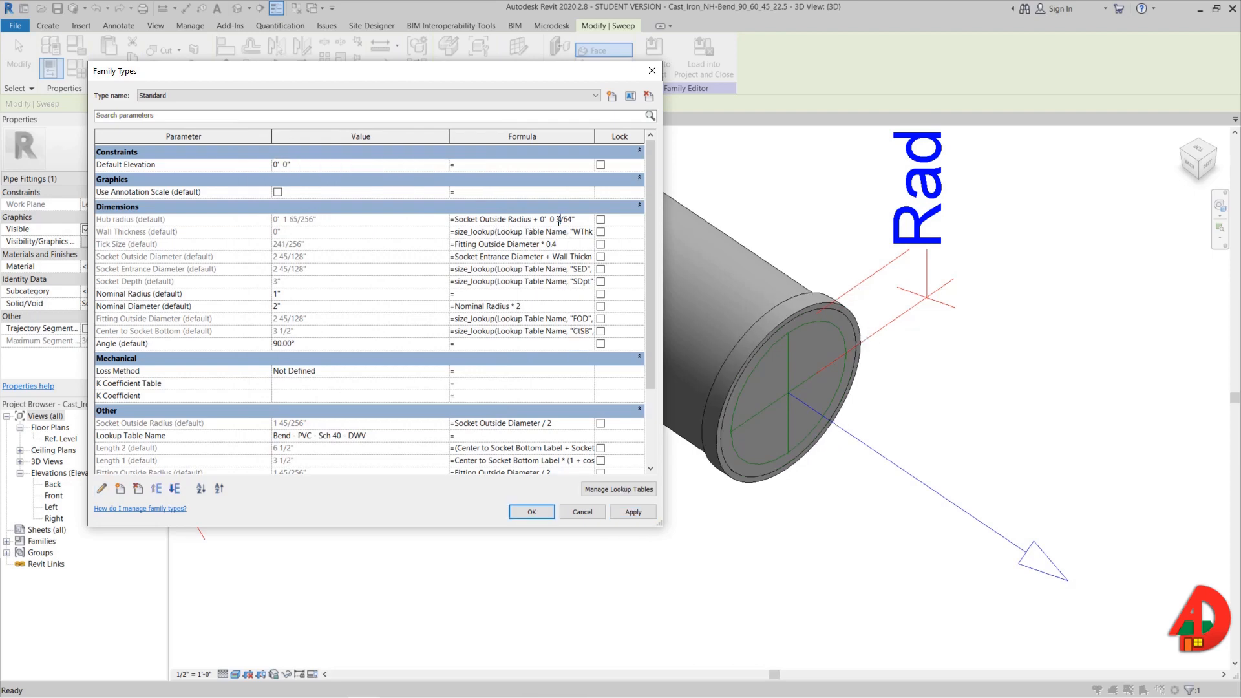
click(628, 511)
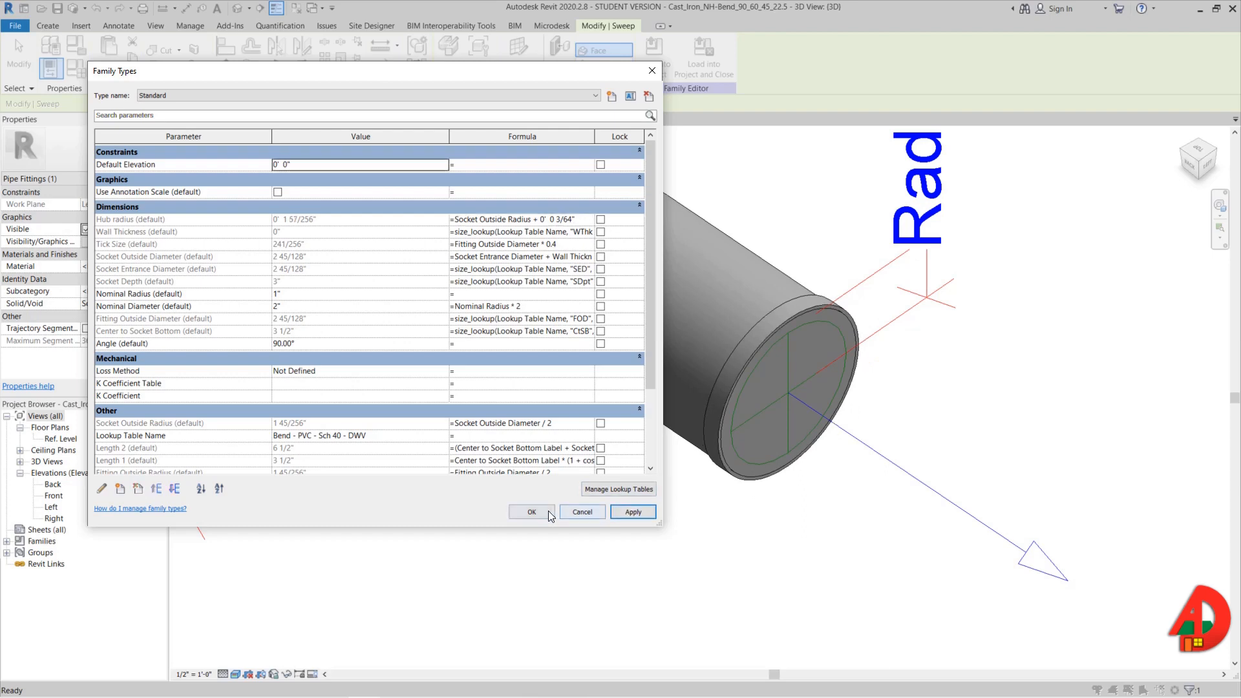
click(560, 222)
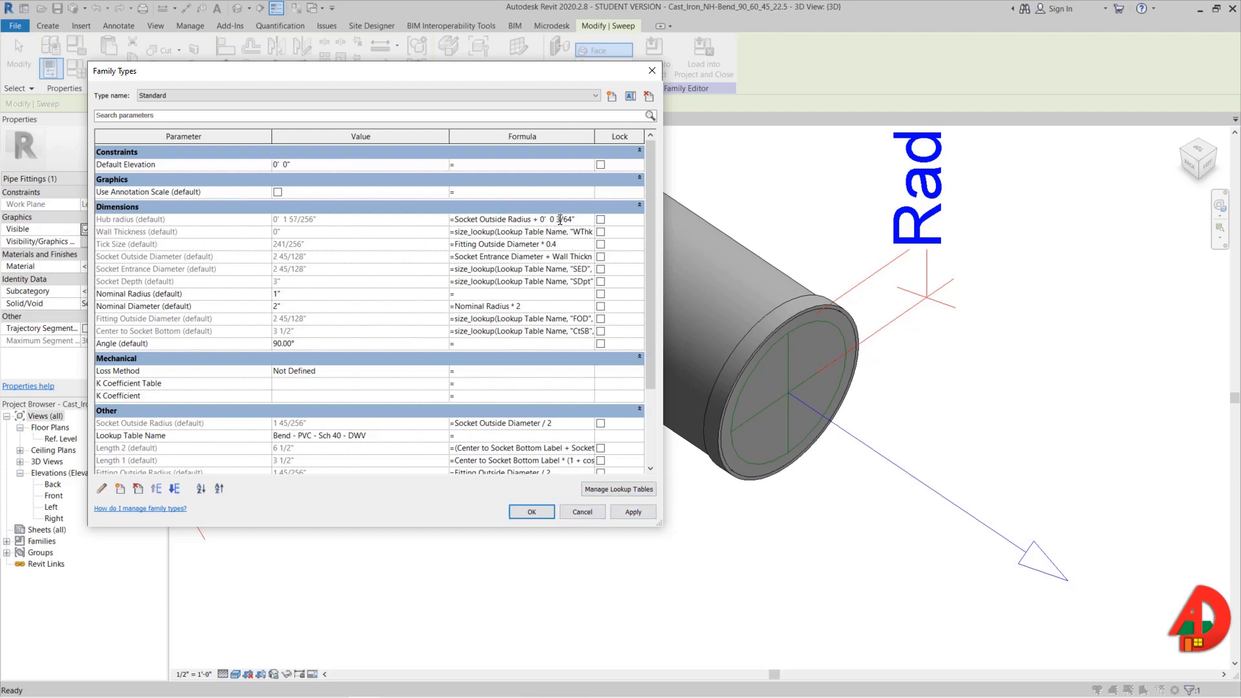
drag(561, 220, 557, 220)
text(2)
click(627, 511)
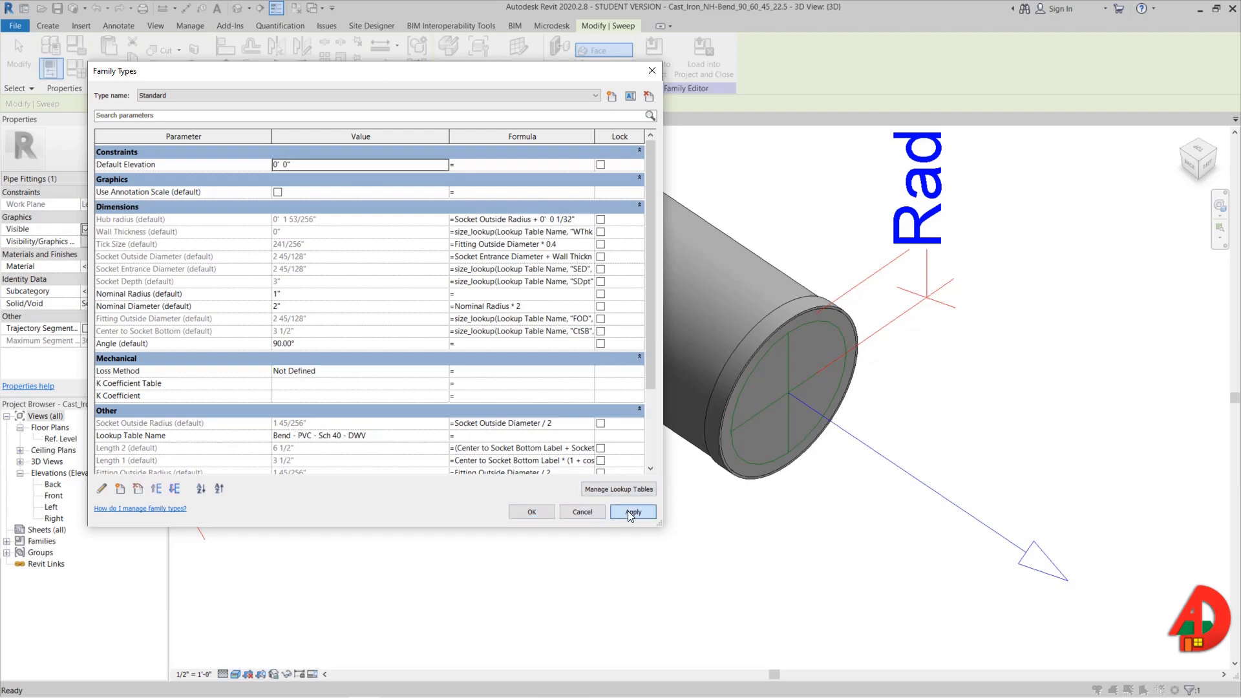
click(541, 511)
shift+middle_drag(780, 350, 955, 310)
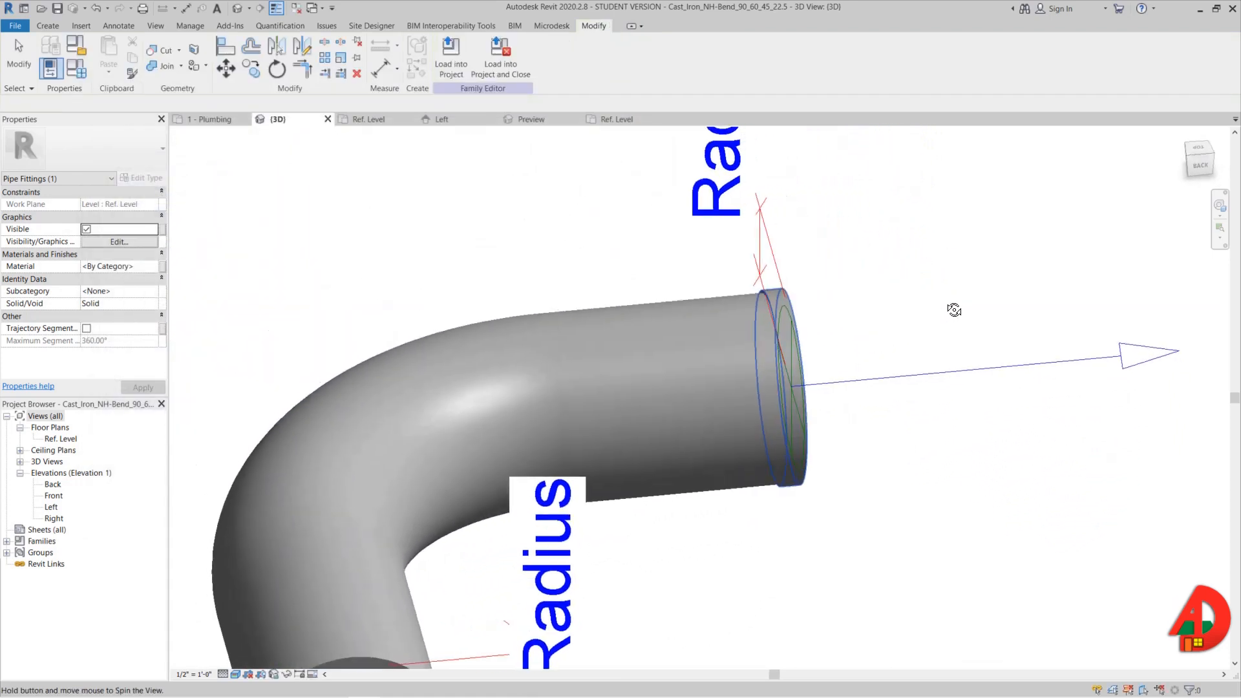
click(951, 311)
shift+middle_drag(842, 315, 690, 451)
shift+middle_drag(697, 308, 426, 173)
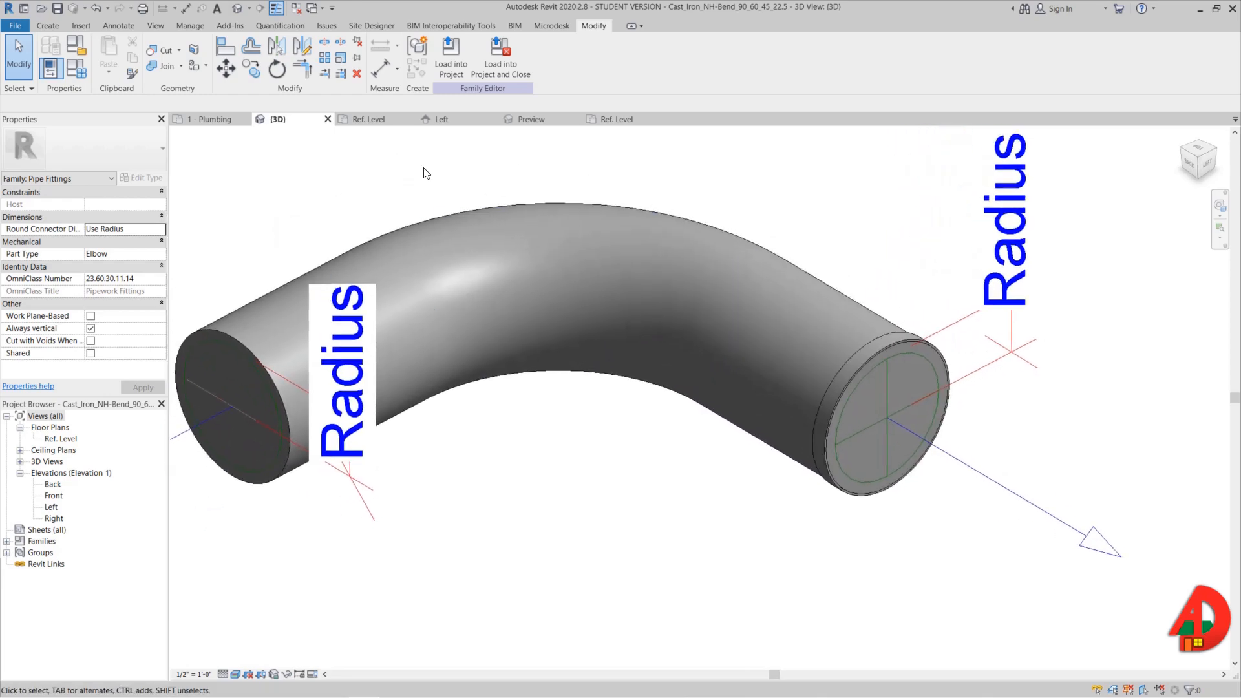
- Start a second sweep in the Ref. Level plan and sketch a path line about 1/4" long on the centerline at the elbow's other end
click(350, 123)
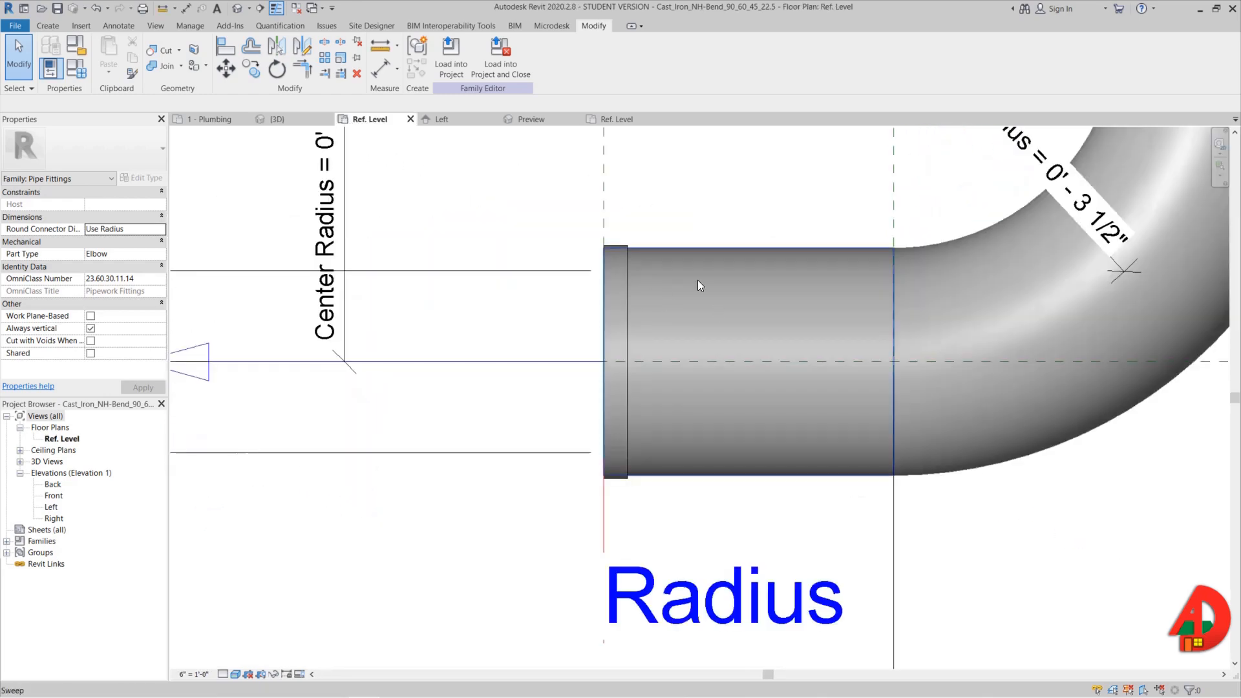
scroll(697, 281, down, 2)
middle_drag(698, 281, 563, 565)
middle_drag(747, 241, 510, 316)
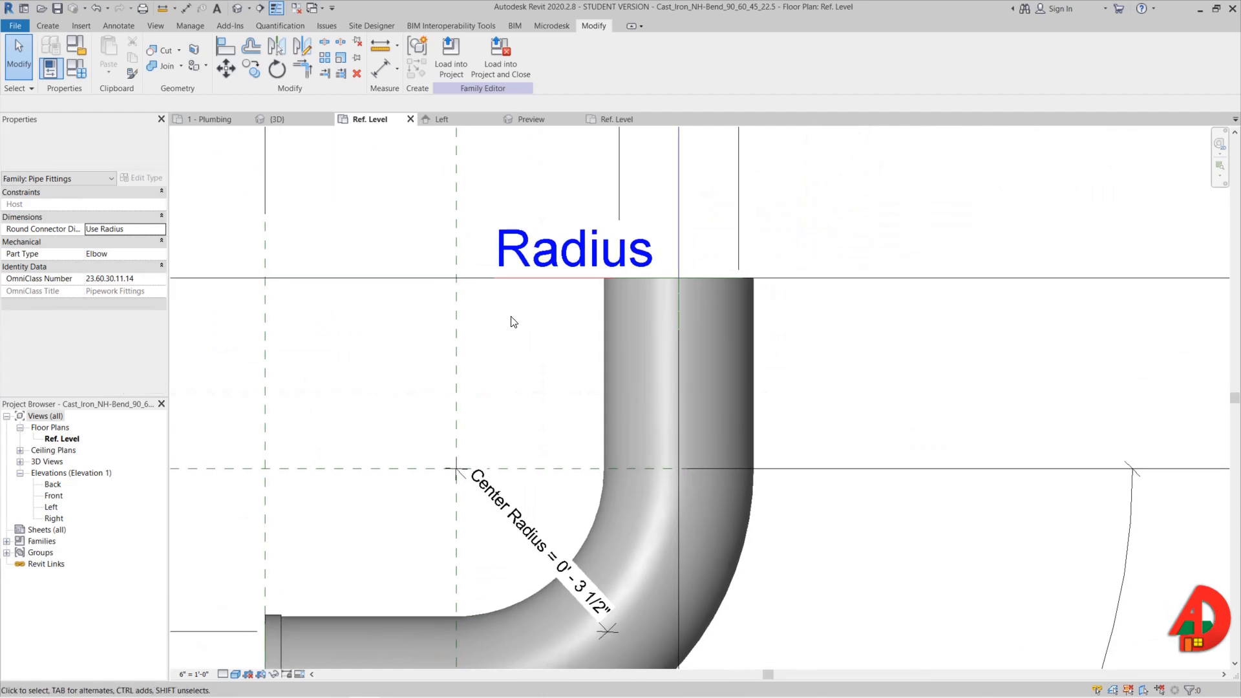
click(48, 25)
click(198, 57)
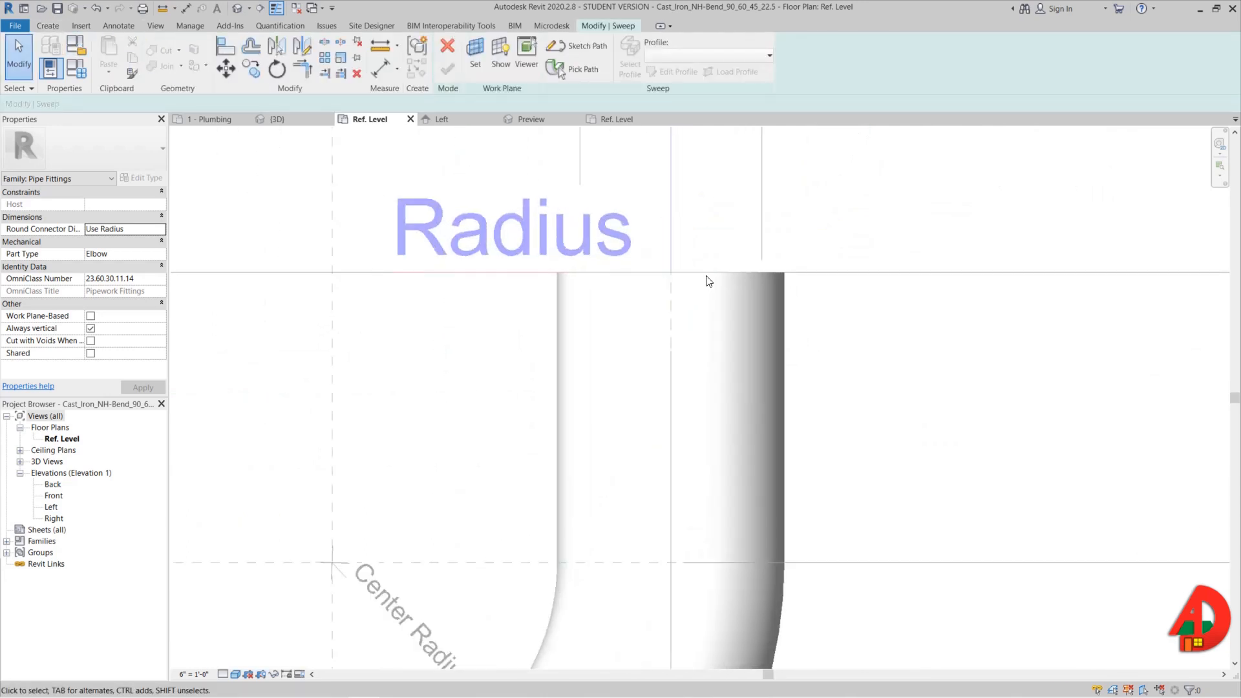
click(577, 45)
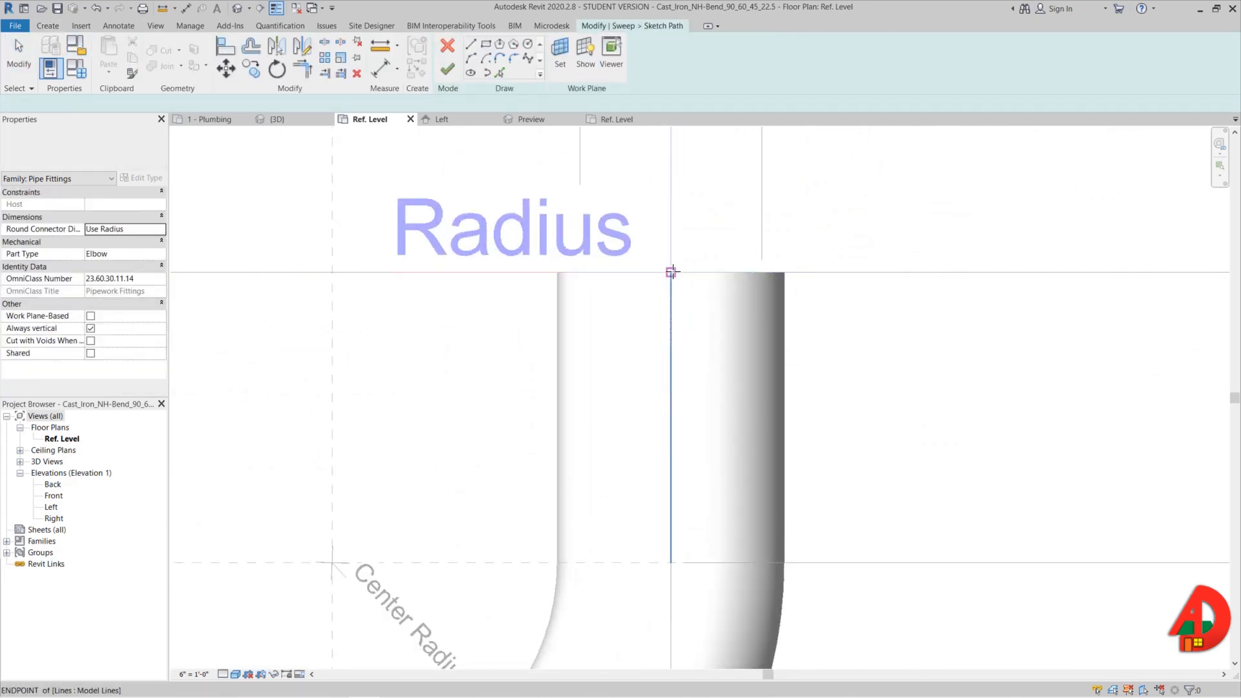
scroll(671, 272, up, 2)
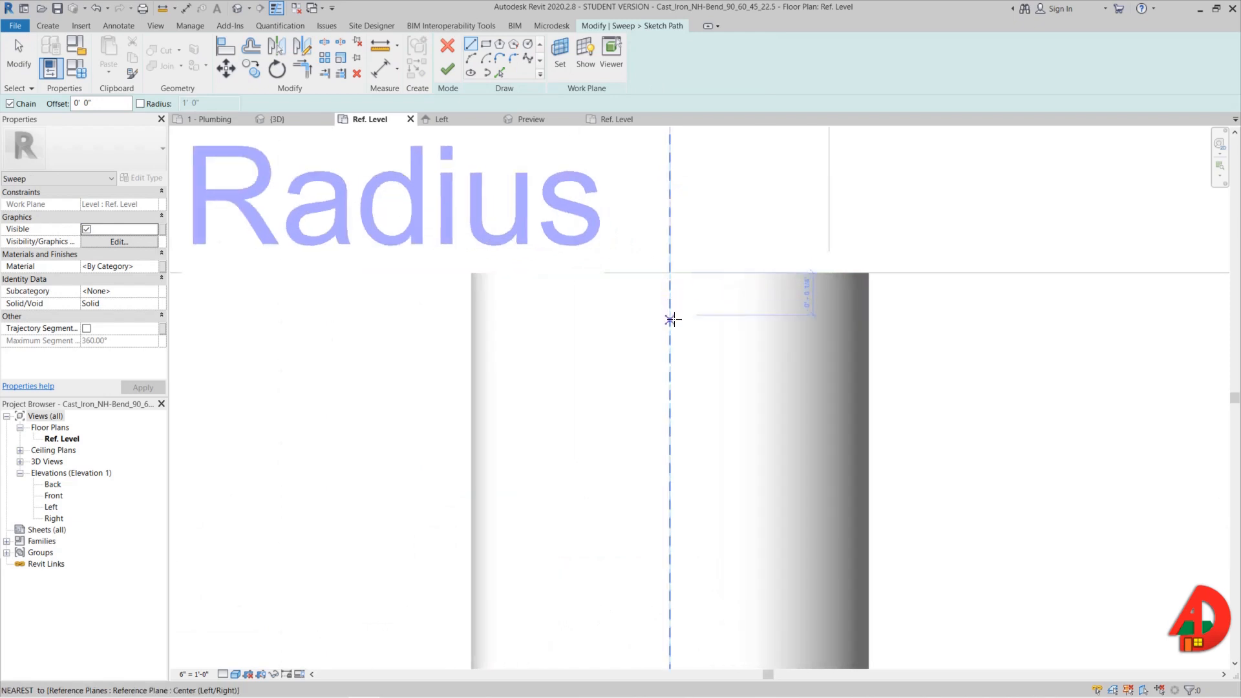
click(671, 316)
click(670, 273)
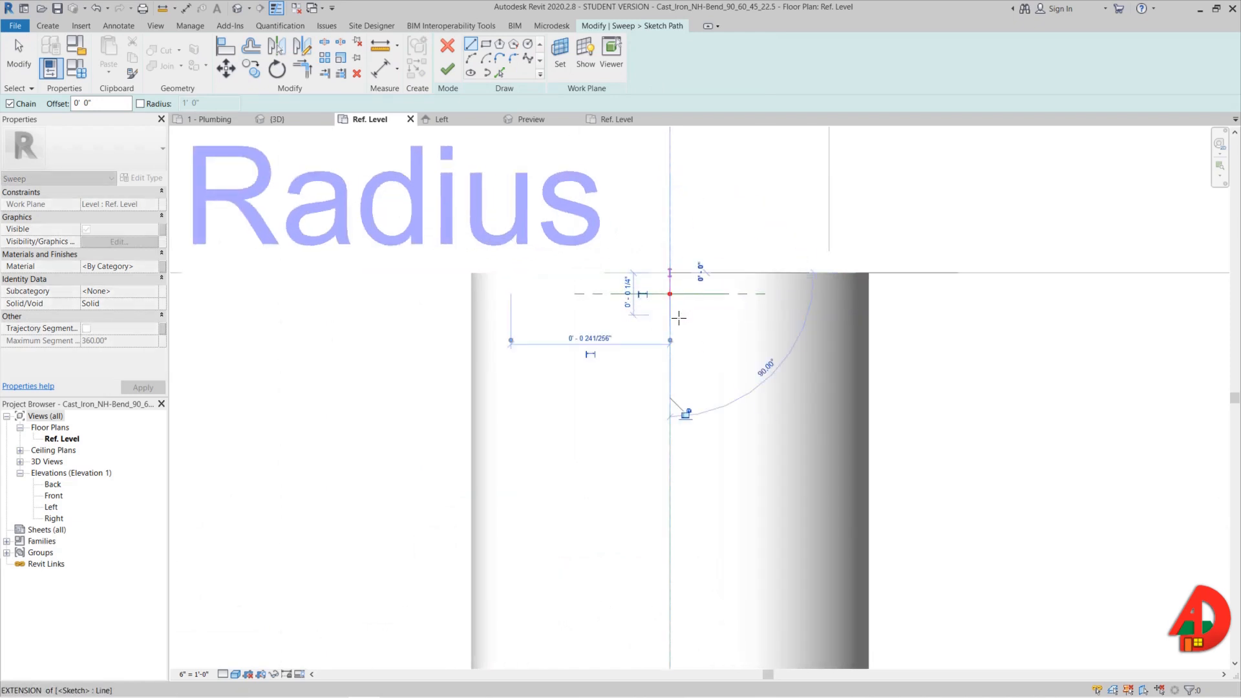
key(Escape)
key(Escape)
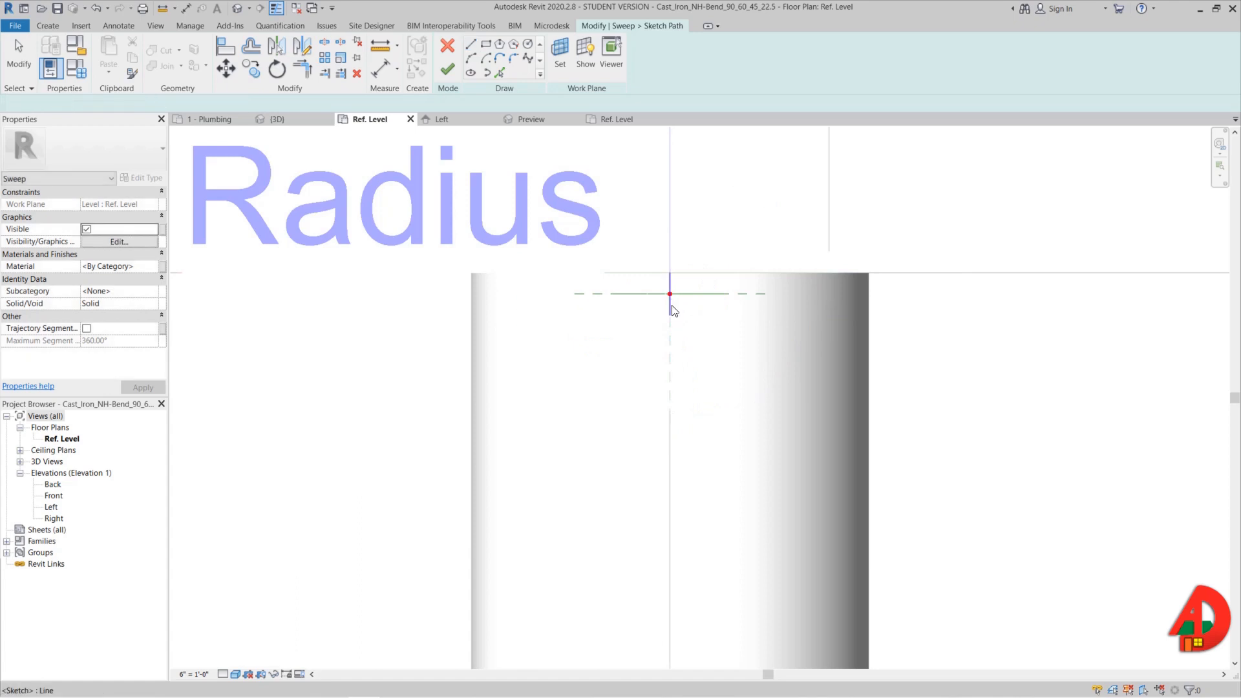
- Align the path line to the vertical center reference plane and its end to the pipe-end reference plane, locking both alignments
click(671, 310)
key(a)
key(l)
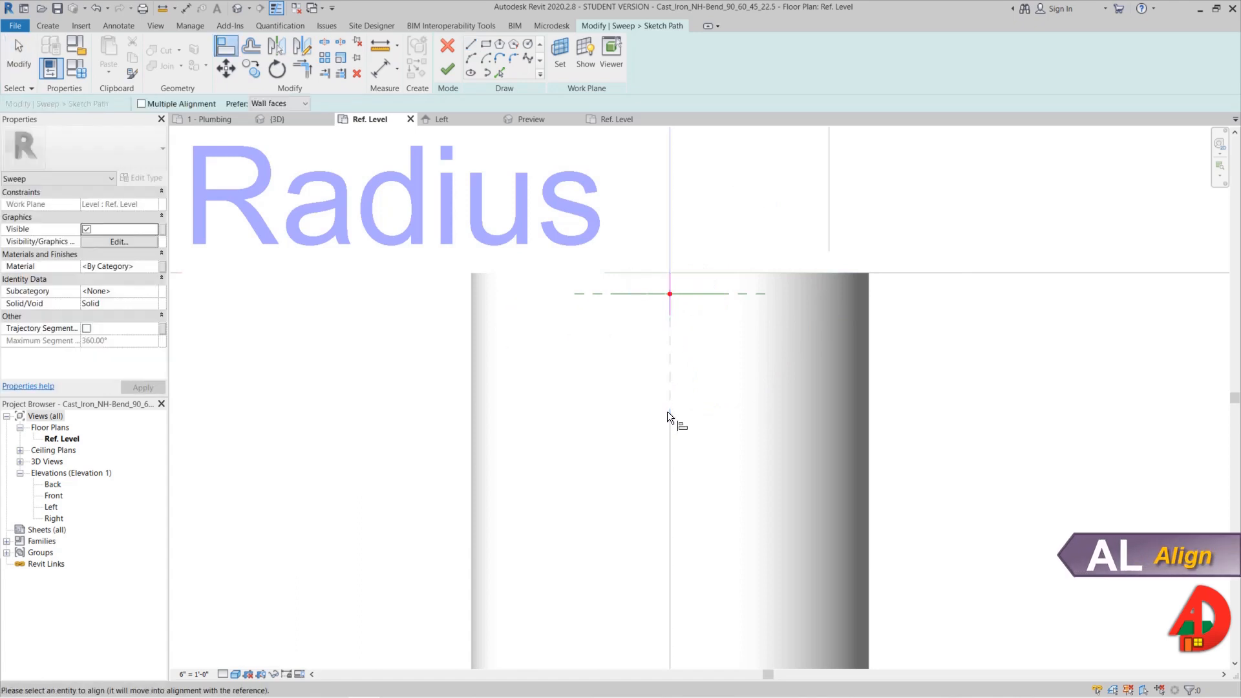
click(668, 305)
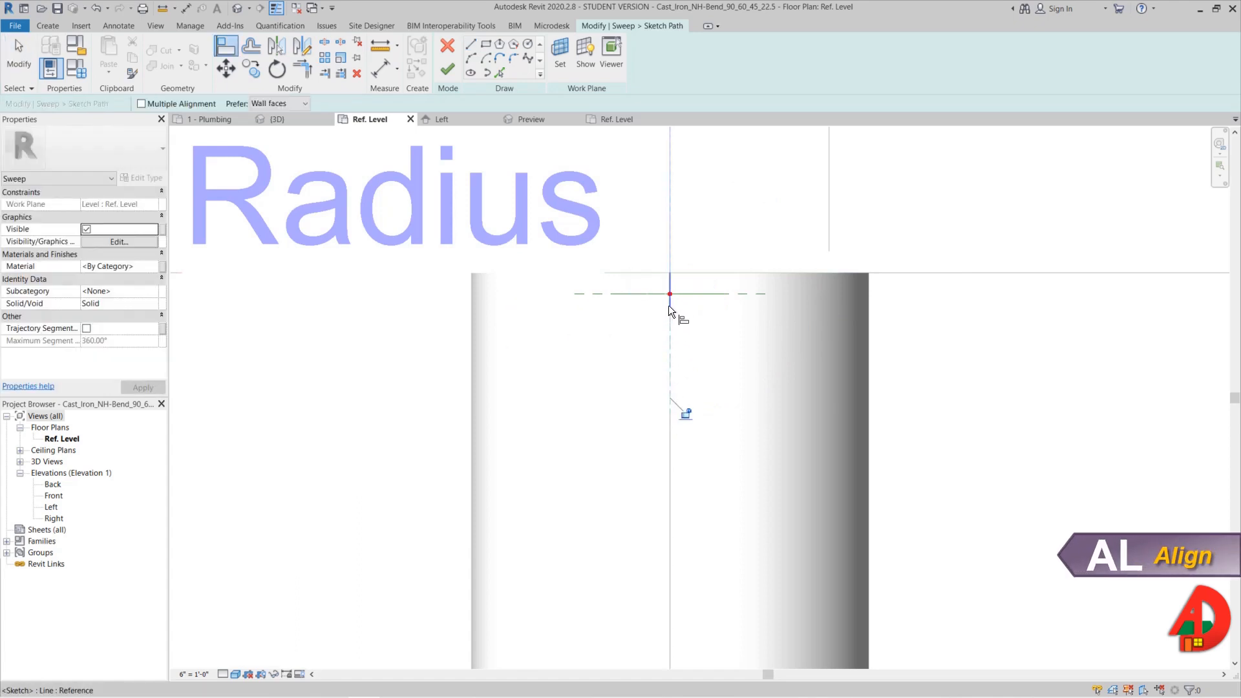
click(692, 273)
click(669, 272)
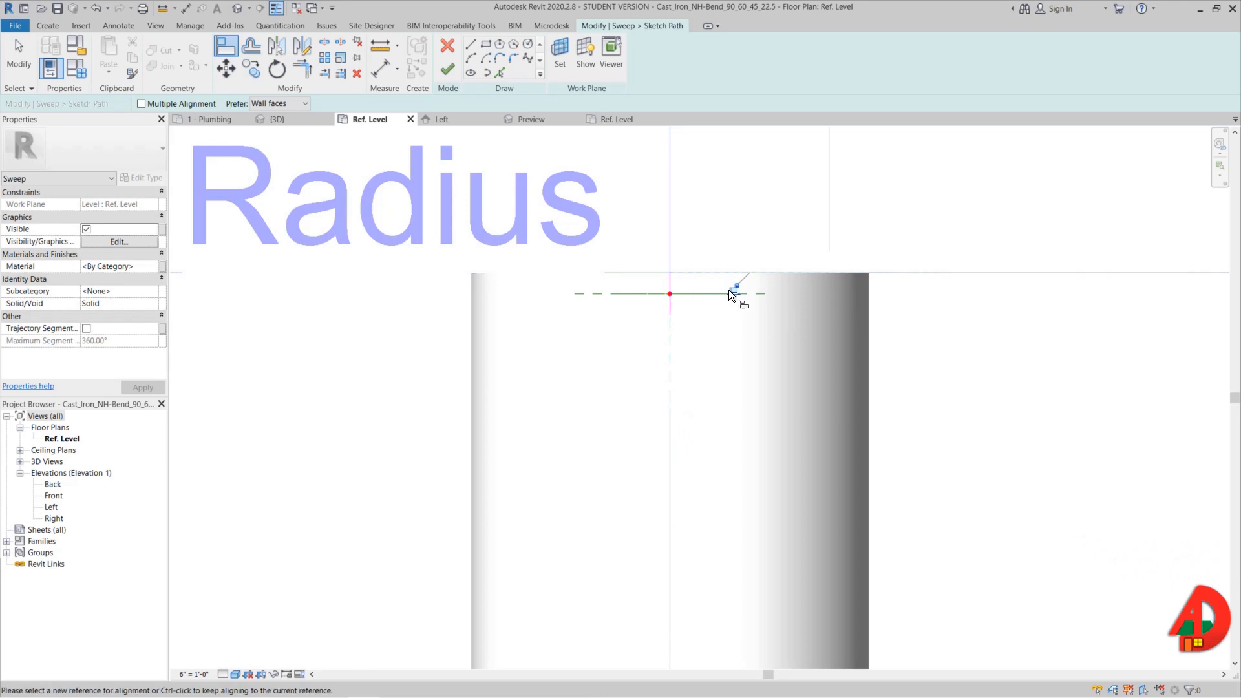
key(Escape)
key(Escape)
- Make the second path line's temporary length dimension permanent and finish the path sketch
click(674, 287)
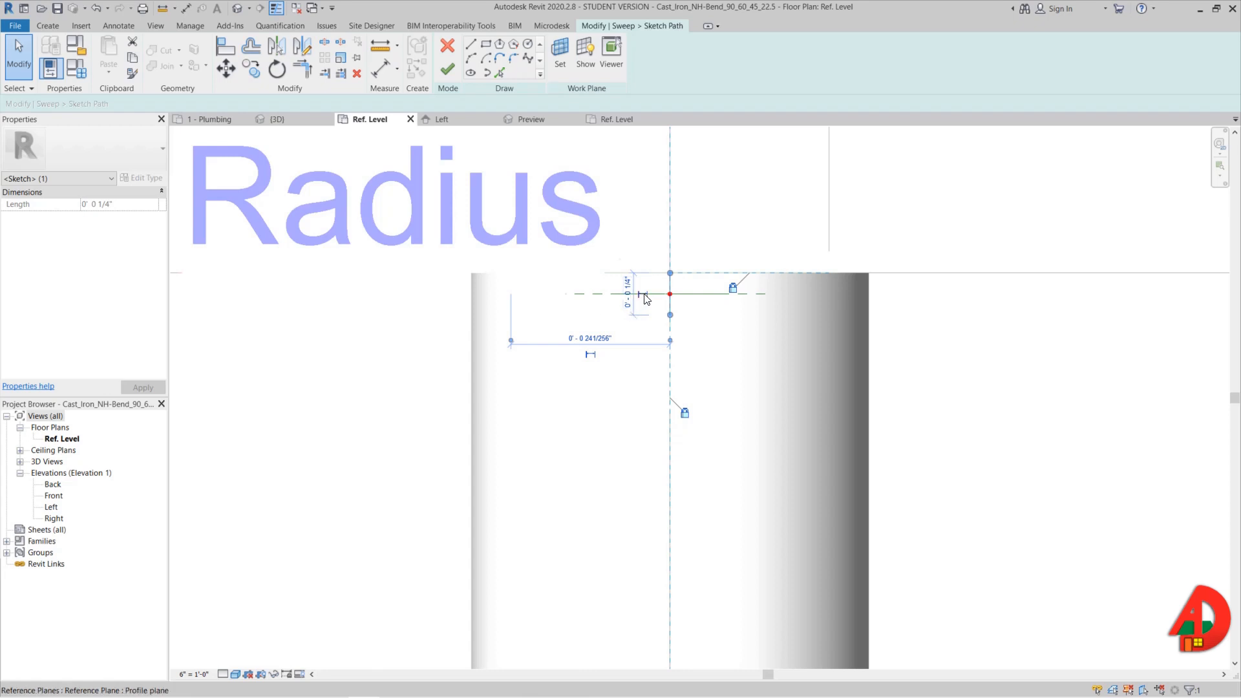
click(635, 305)
scroll(693, 321, down, 5)
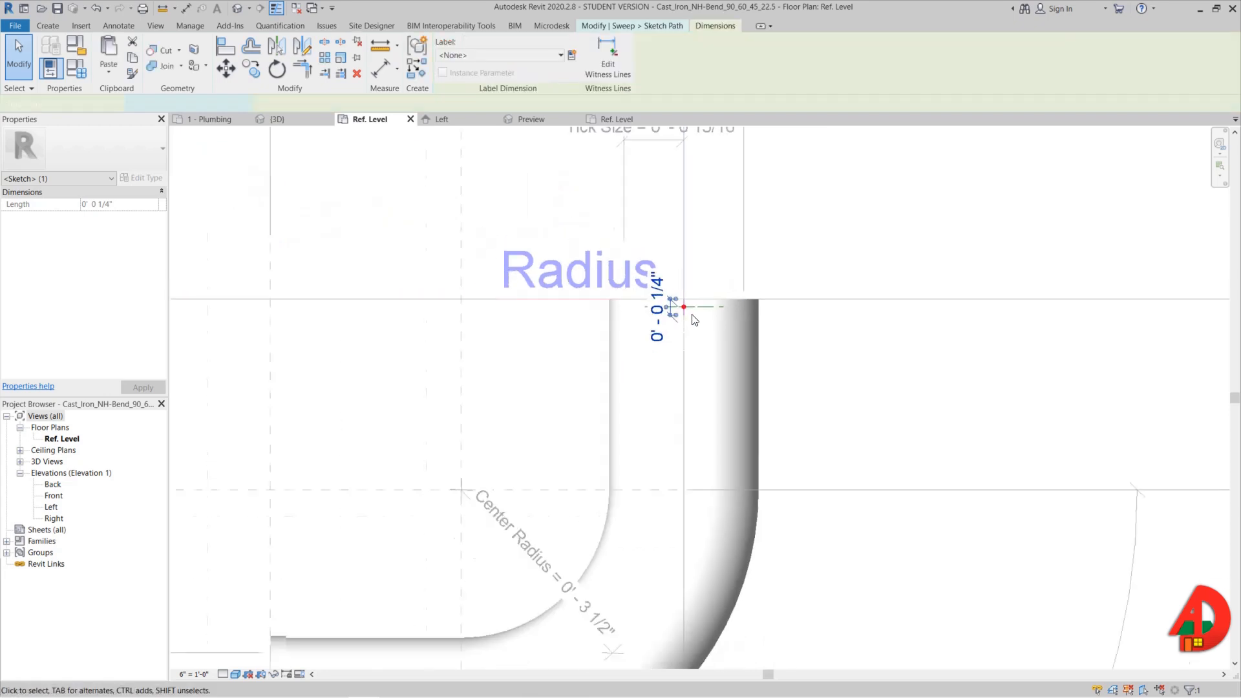
scroll(638, 316, up, 2)
scroll(638, 316, down, 2)
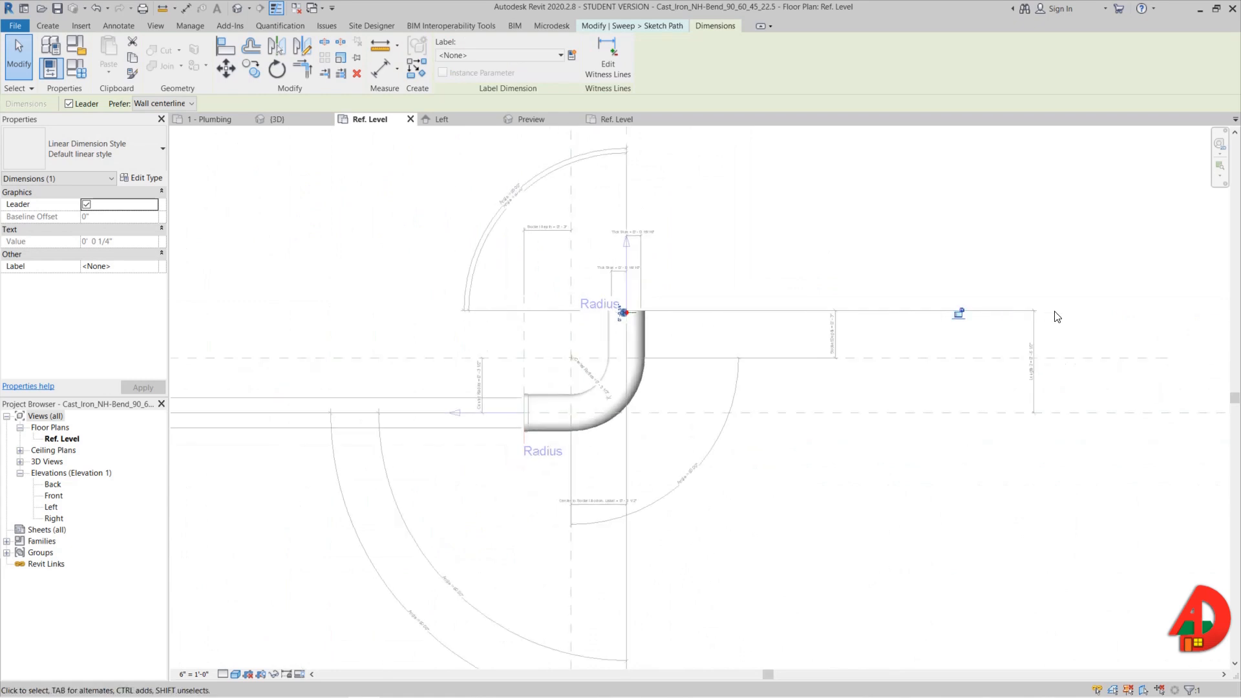
scroll(611, 327, up, 5)
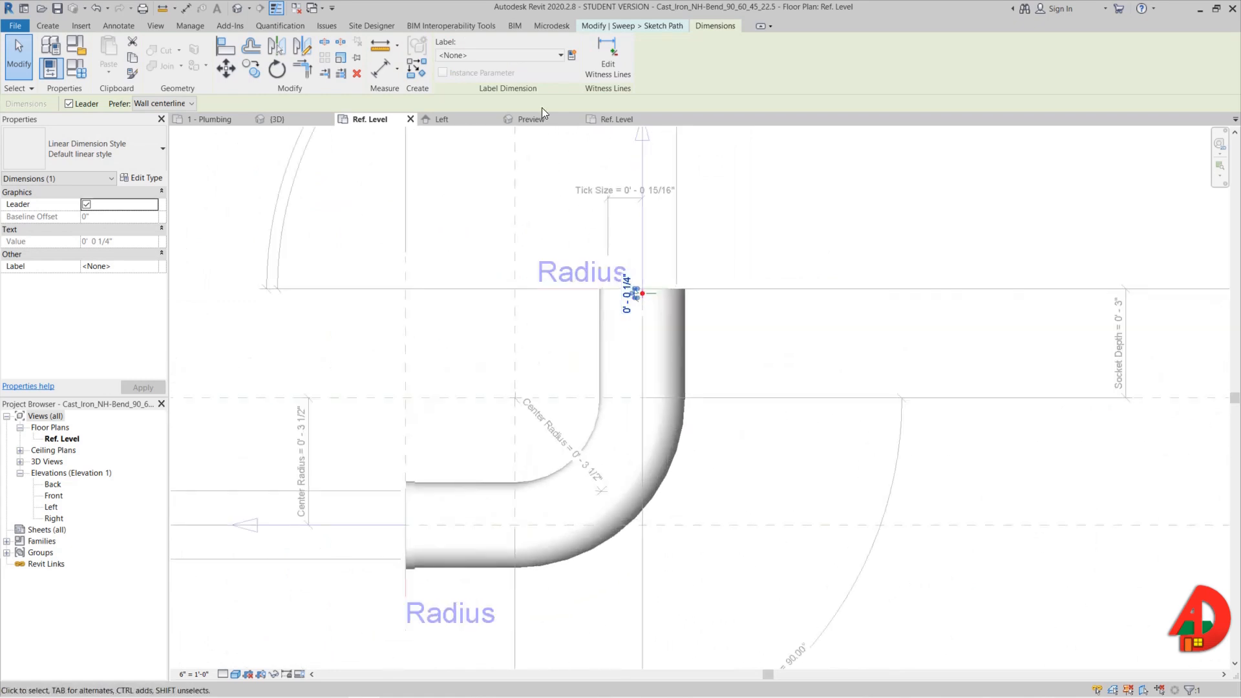
click(610, 26)
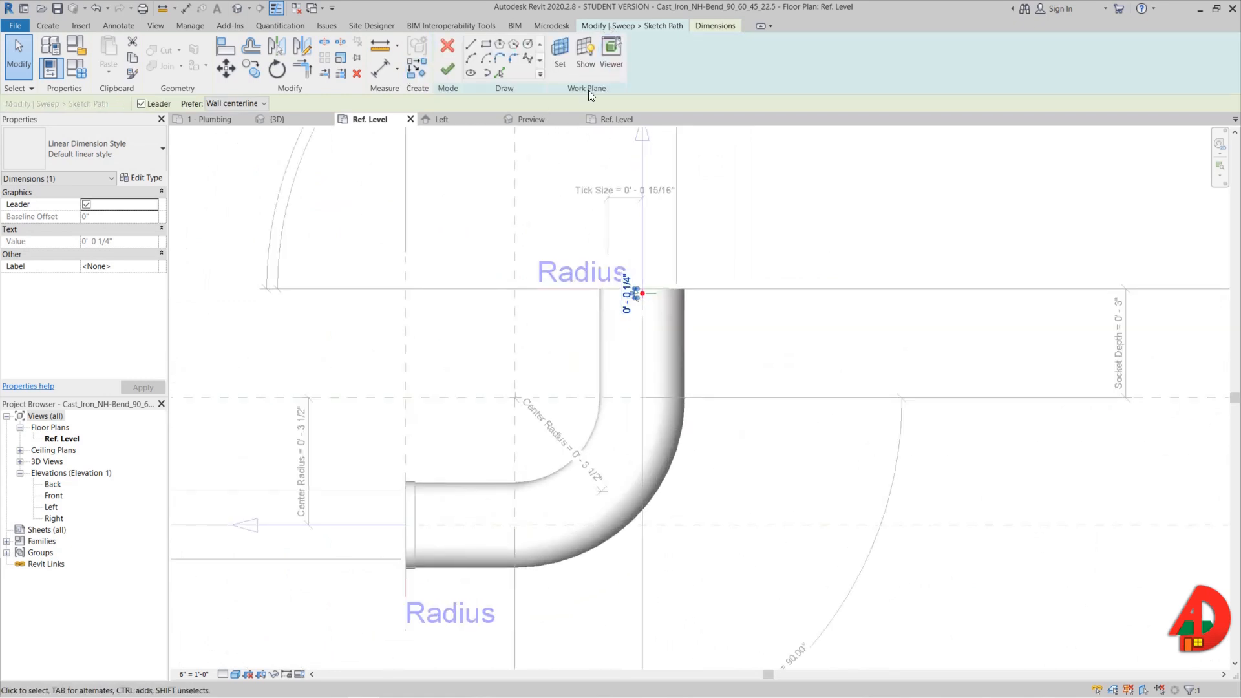
click(454, 73)
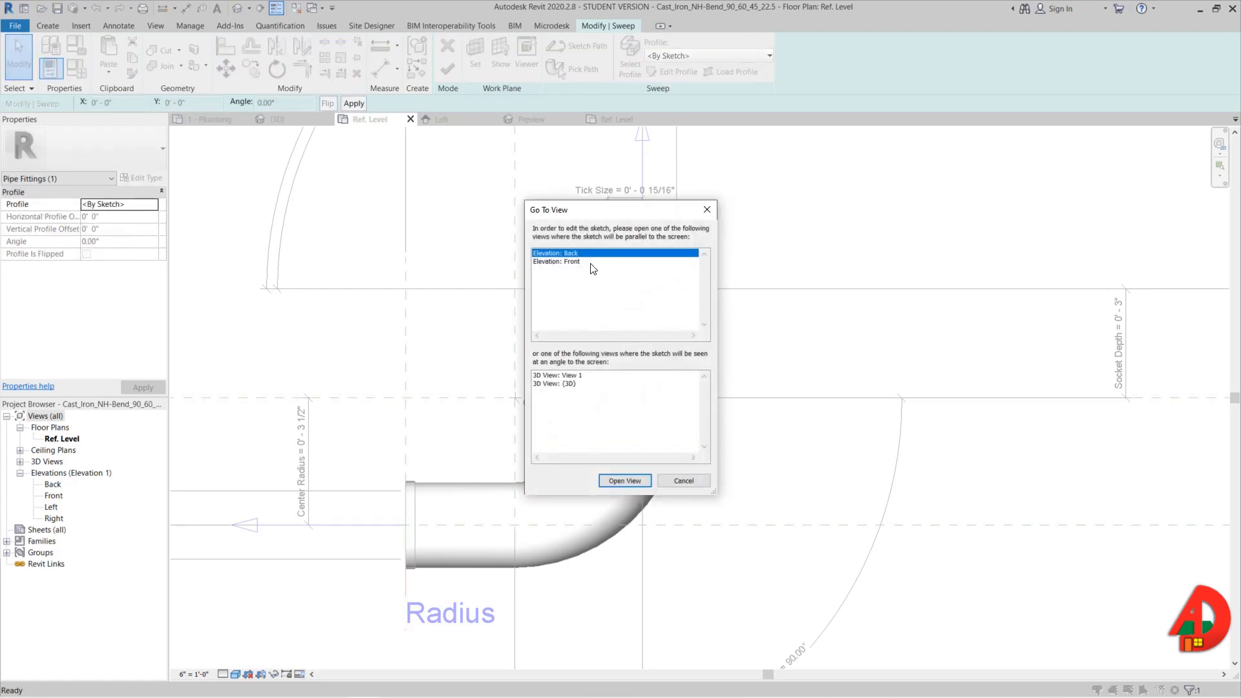
- Open the Front elevation for the second sweep's profile and sketch a circle of about 1 3/16" radius centered on the path point
double_click(573, 262)
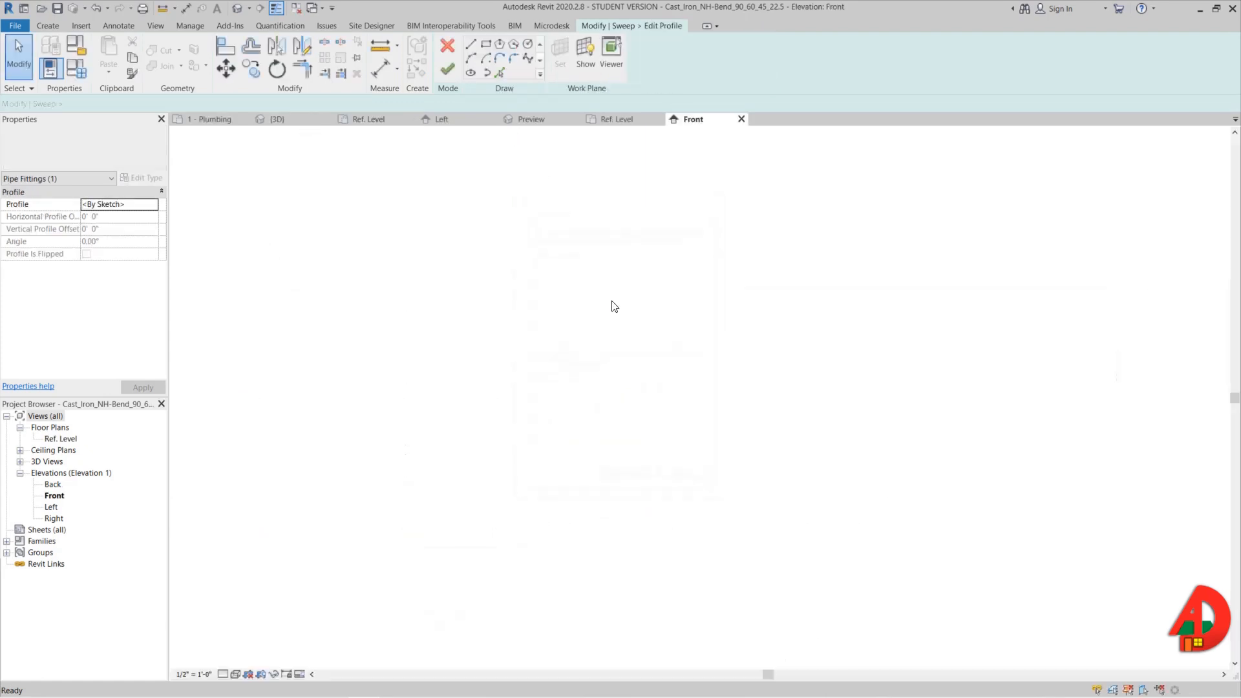
scroll(644, 528, up, 6)
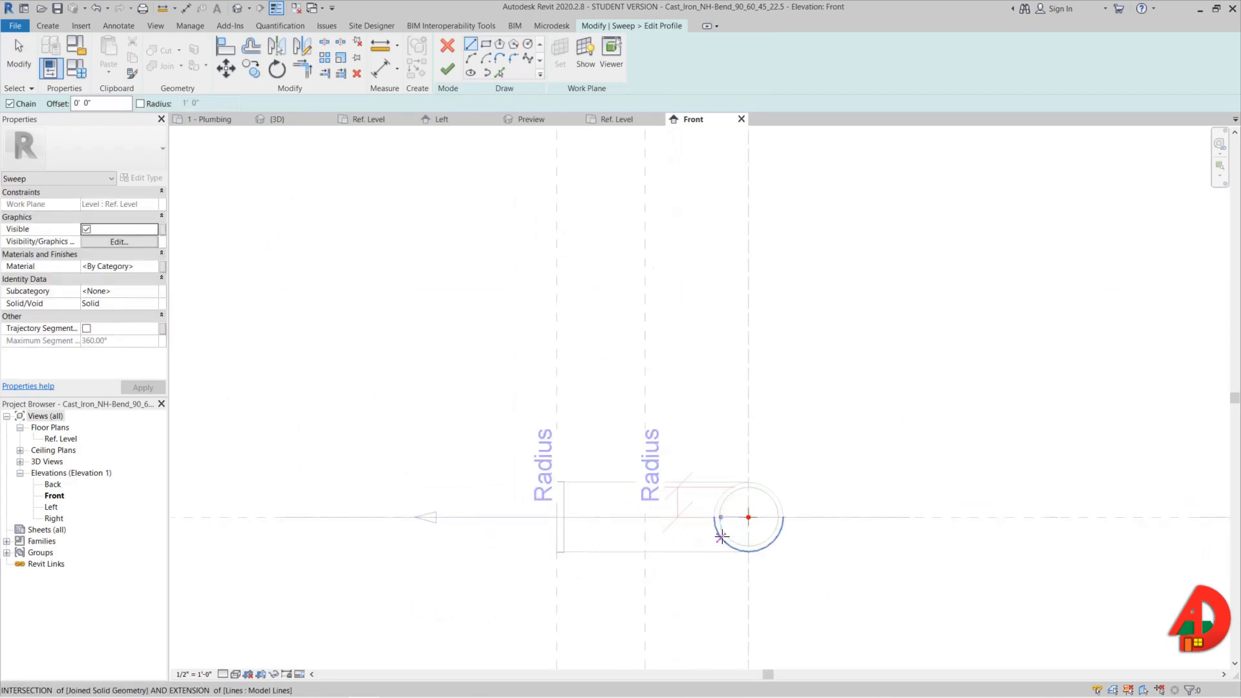
click(499, 59)
click(528, 43)
scroll(631, 390, up, 3)
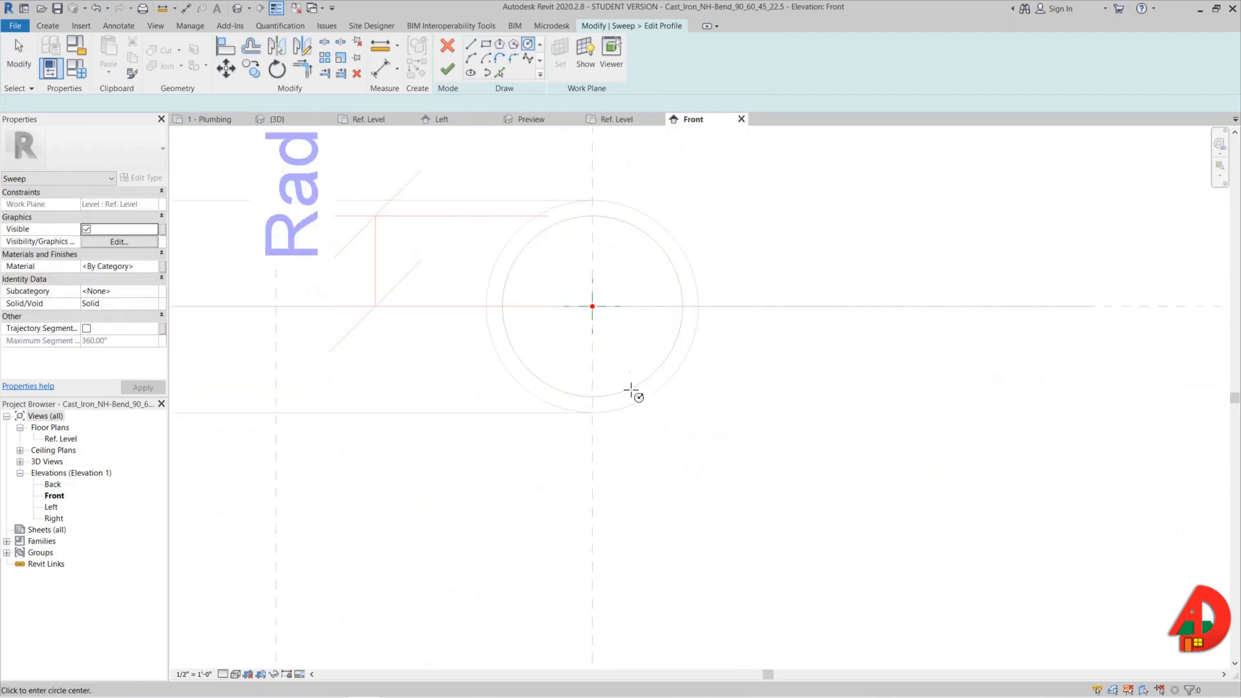
click(592, 305)
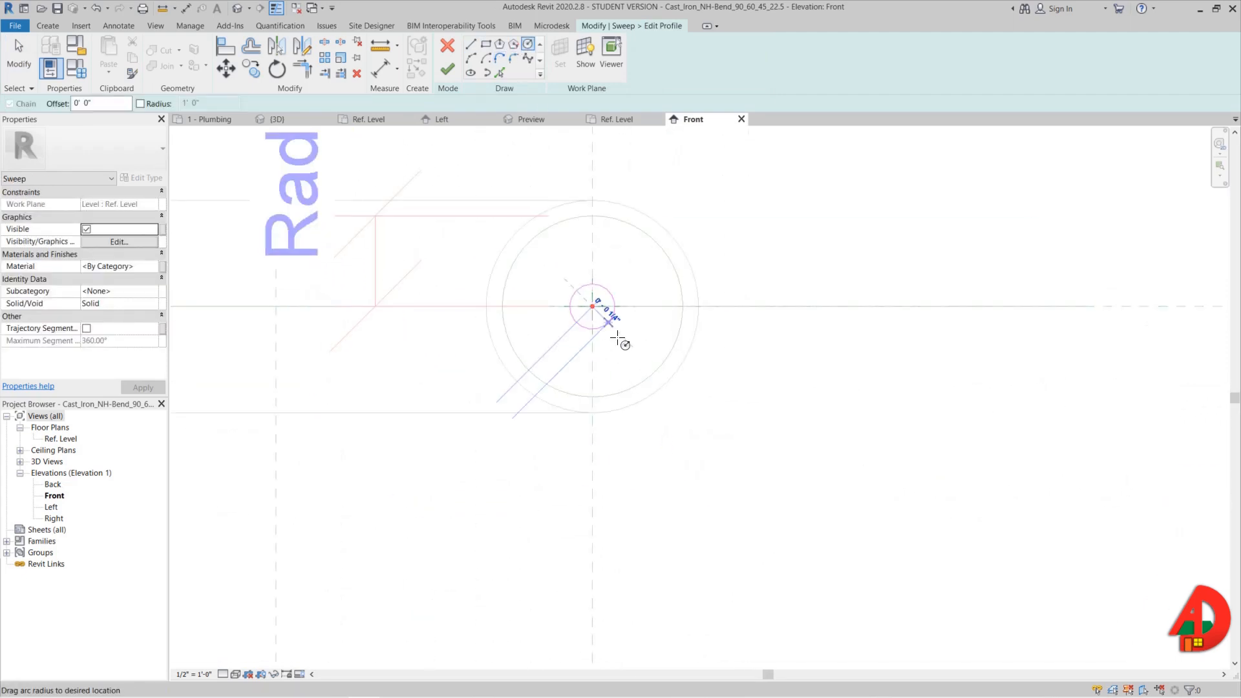
click(667, 382)
key(Escape)
- Make the profile circle's temporary radius dimension permanent and label it with the Hub radius parameter
click(672, 241)
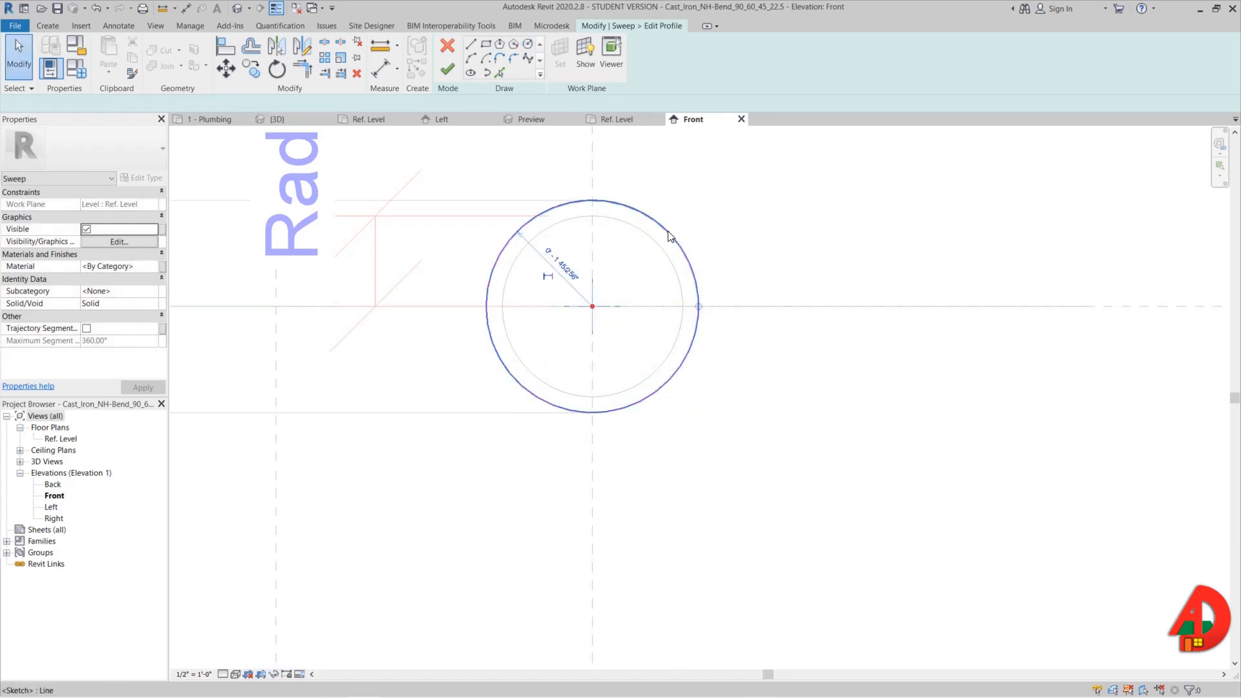
click(547, 277)
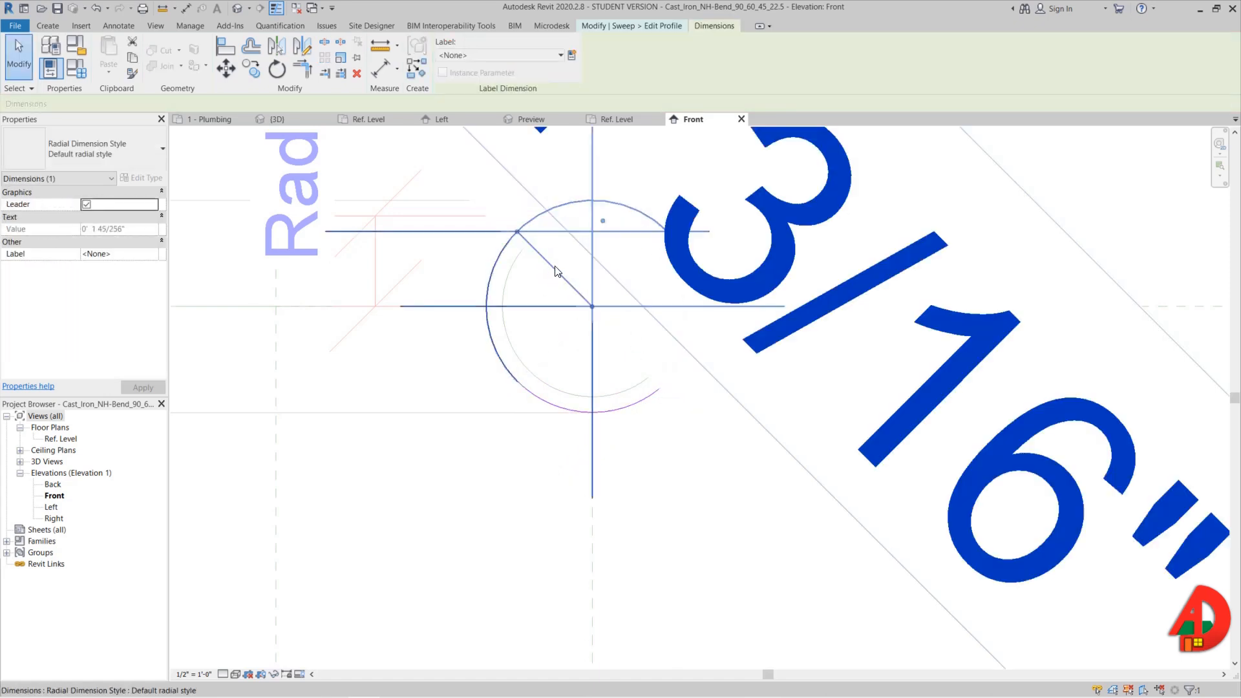
click(523, 55)
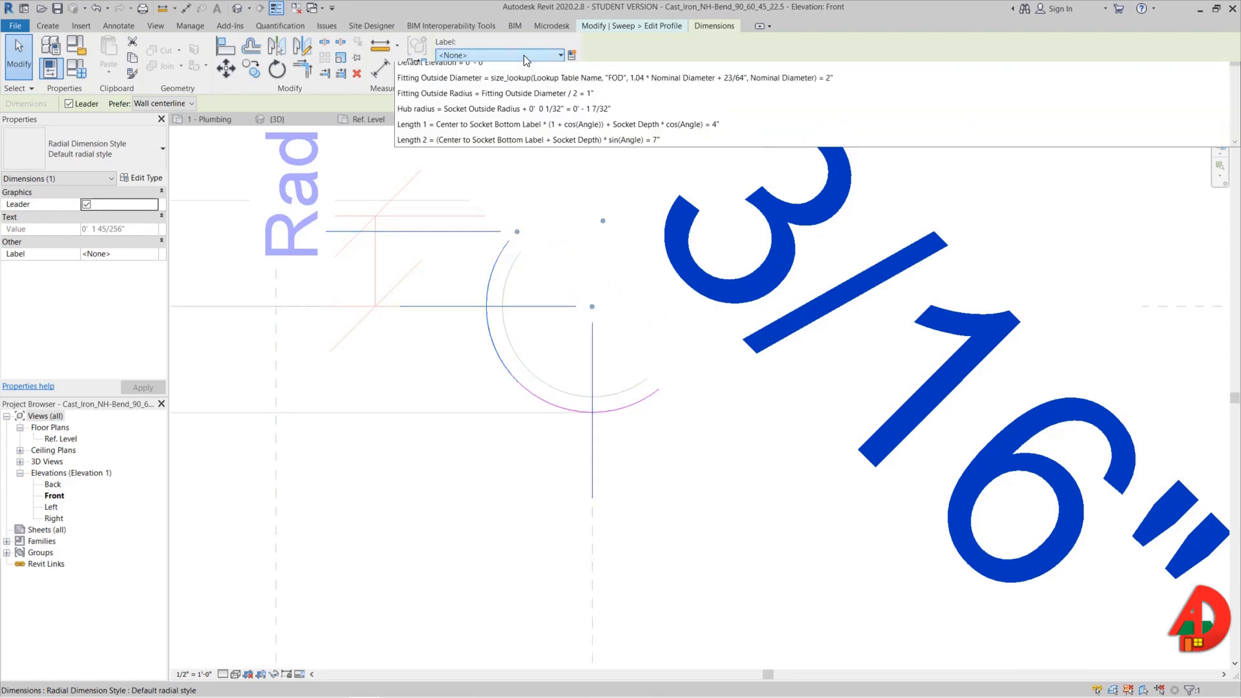
text(HUB)
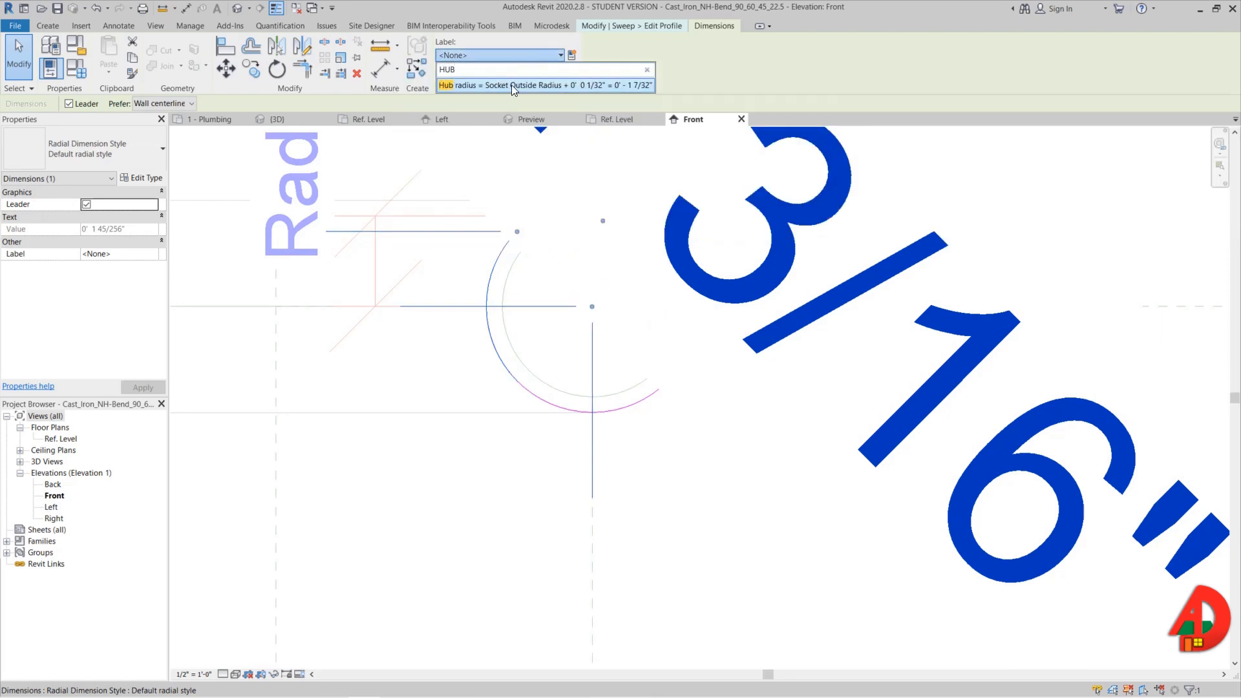
click(510, 84)
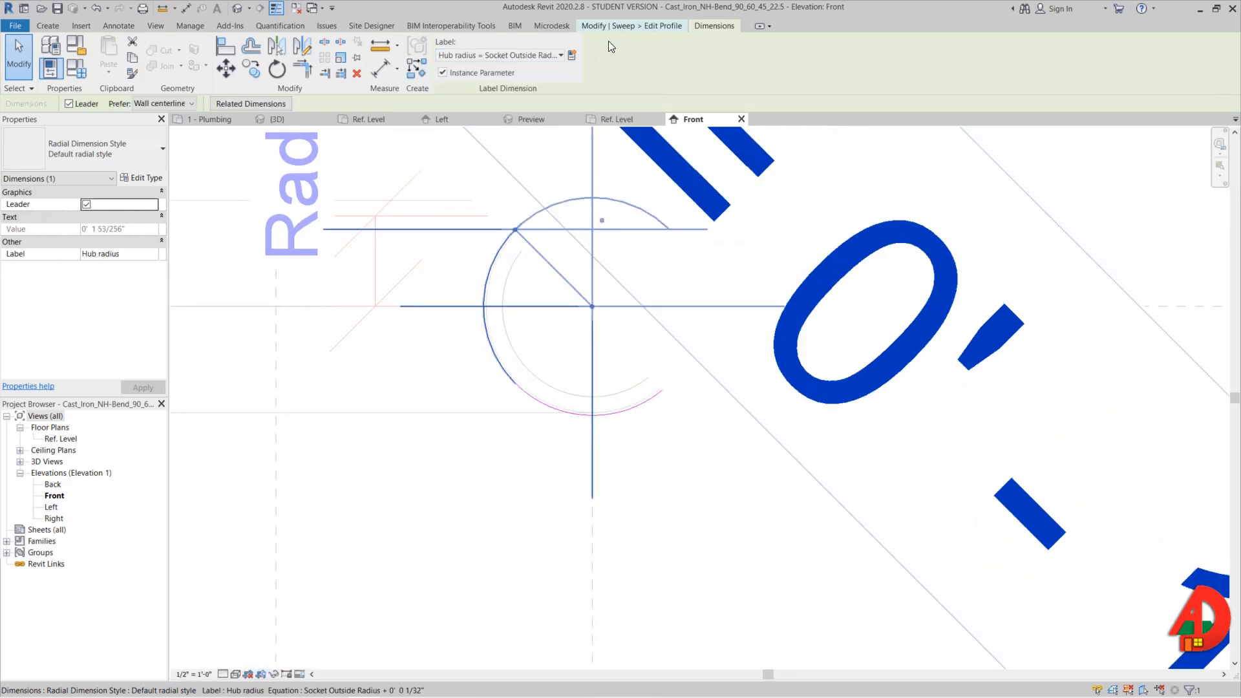
- Finish the circular profile and the second hub sweep, and switch to the 3D view
click(620, 25)
click(459, 78)
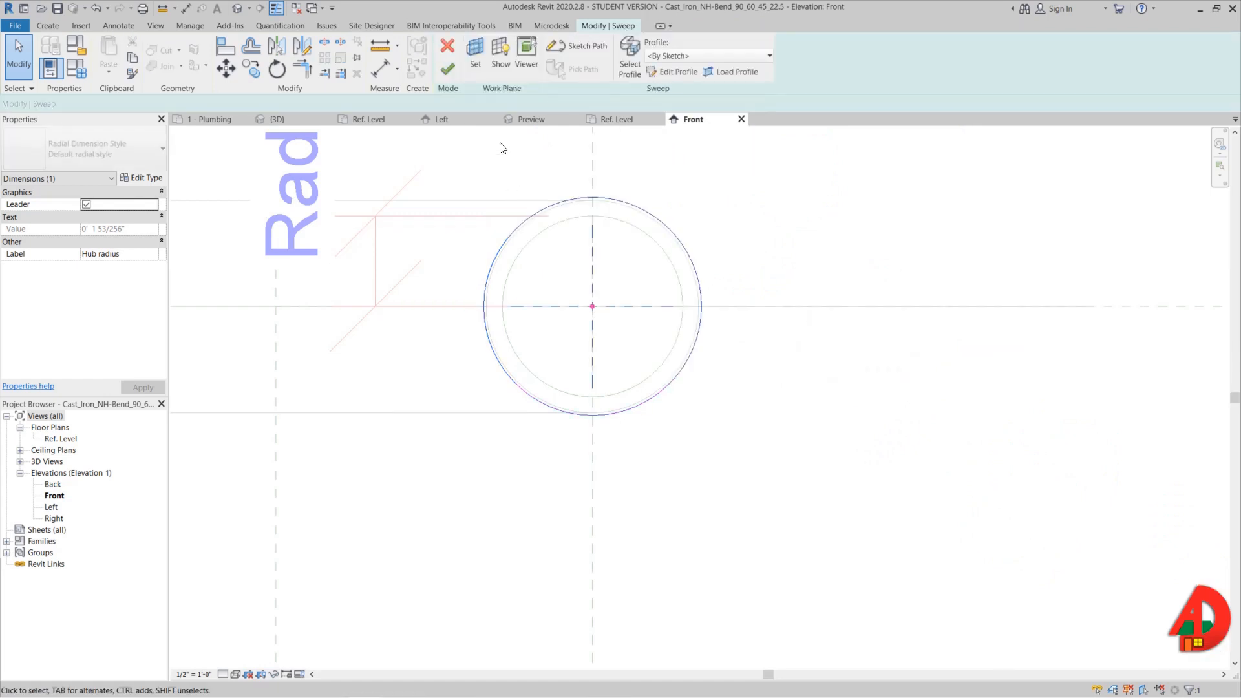
click(455, 80)
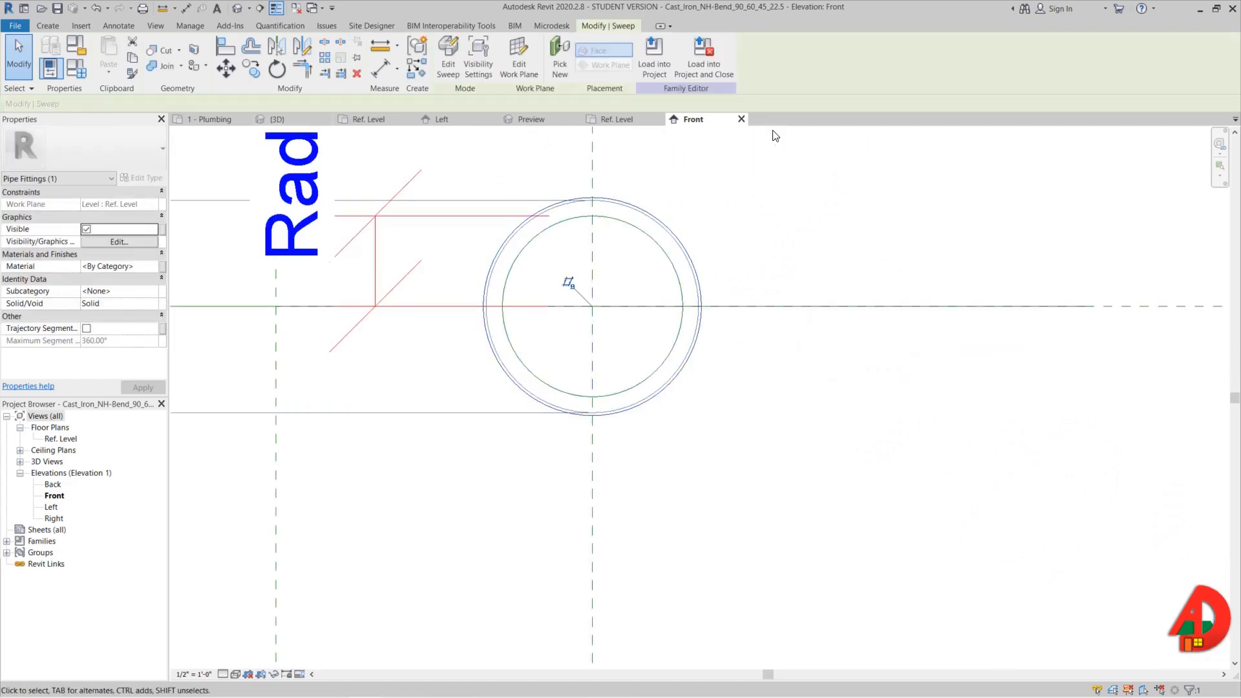
drag(704, 122, 526, 124)
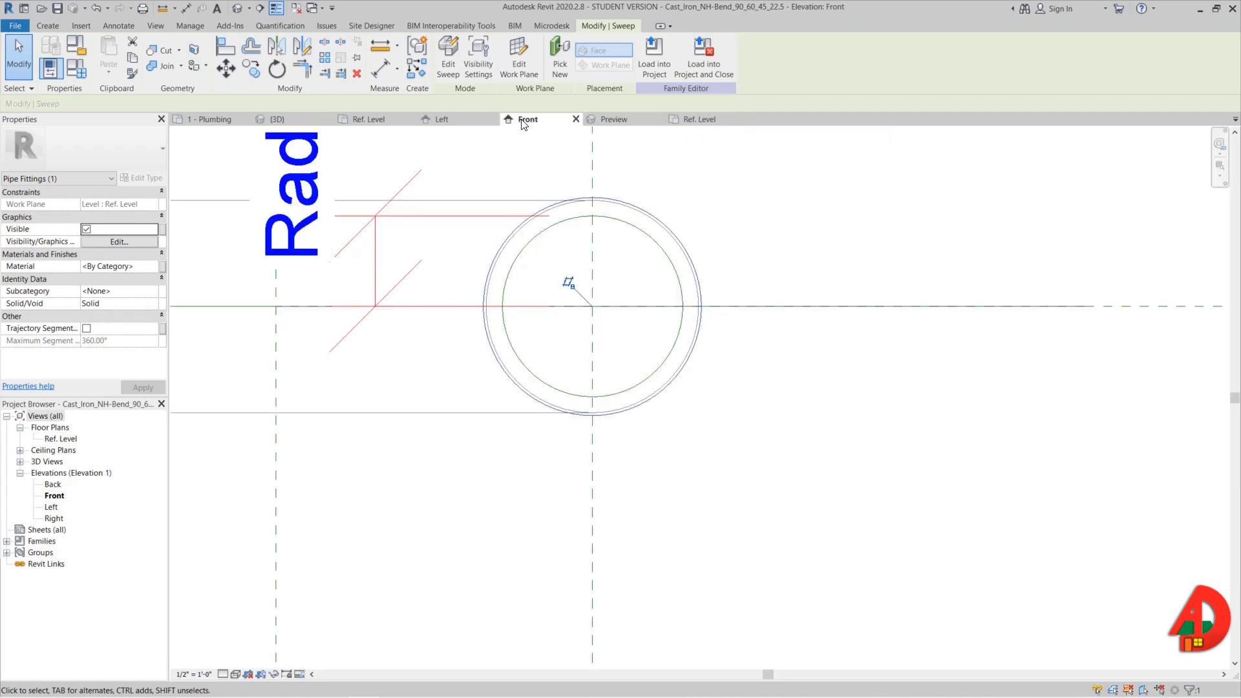
click(294, 119)
click(571, 460)
scroll(502, 499, down, 3)
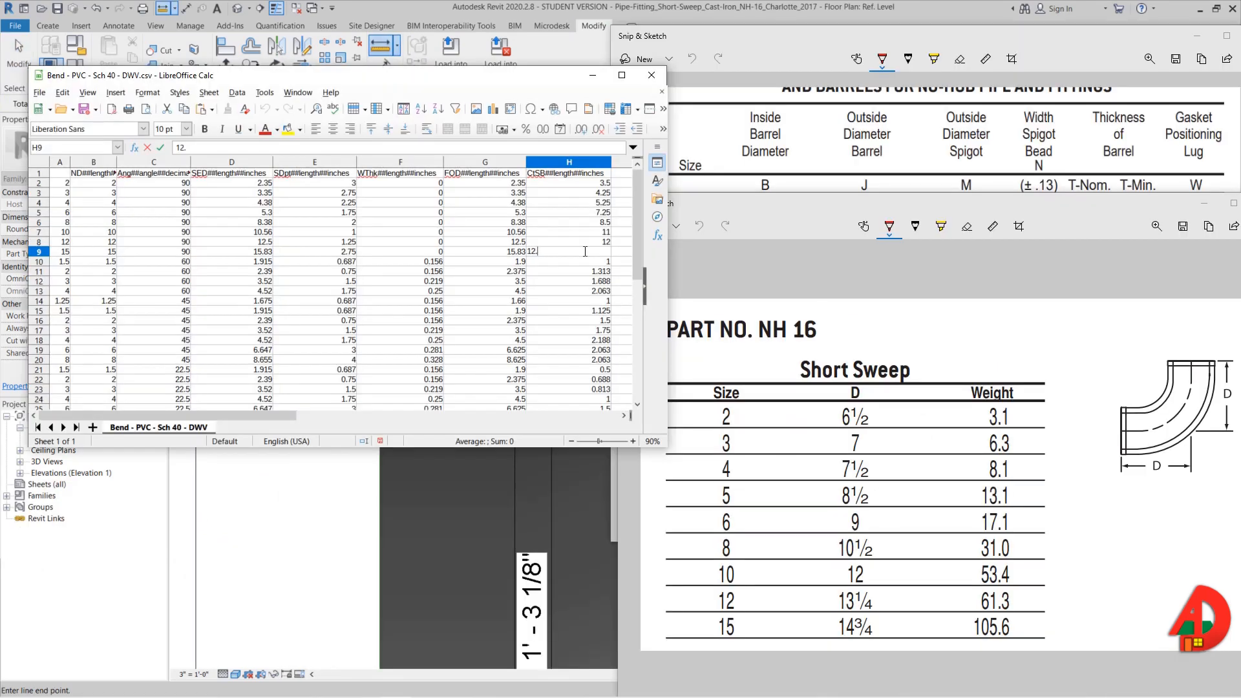
- In LibreOffice Calc, set the CtSB value of the size 15, 90° row to 12.75
key(Tab)
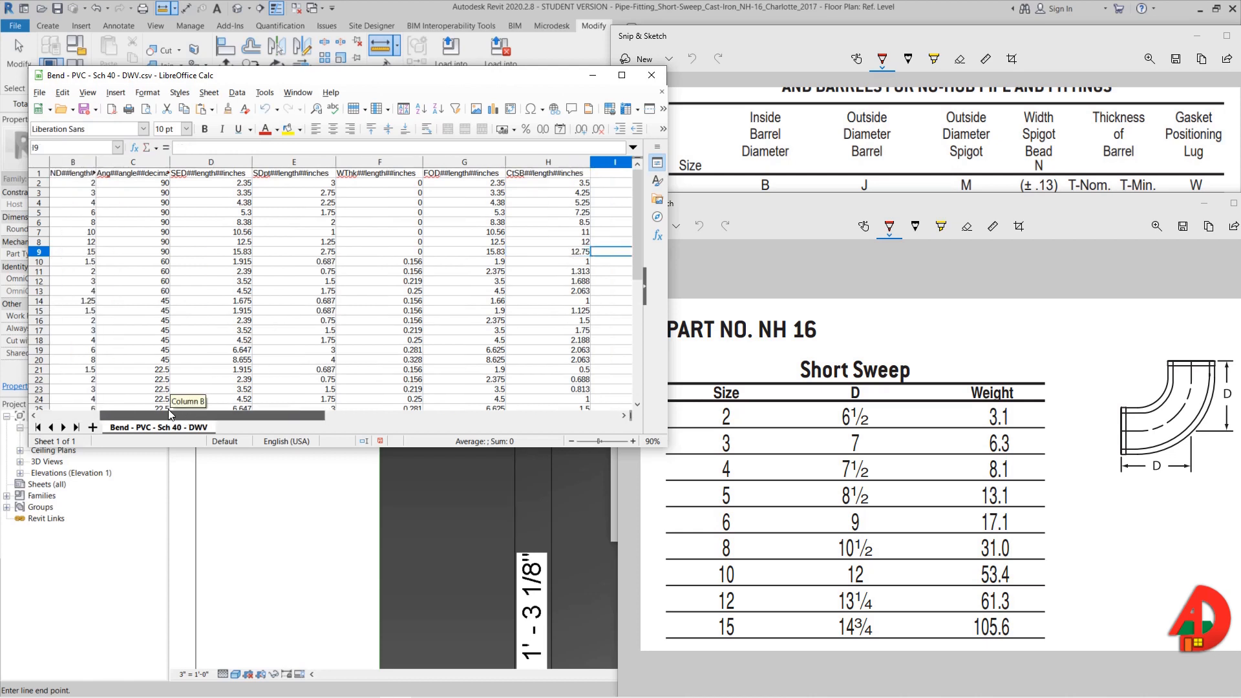
drag(188, 413, 95, 412)
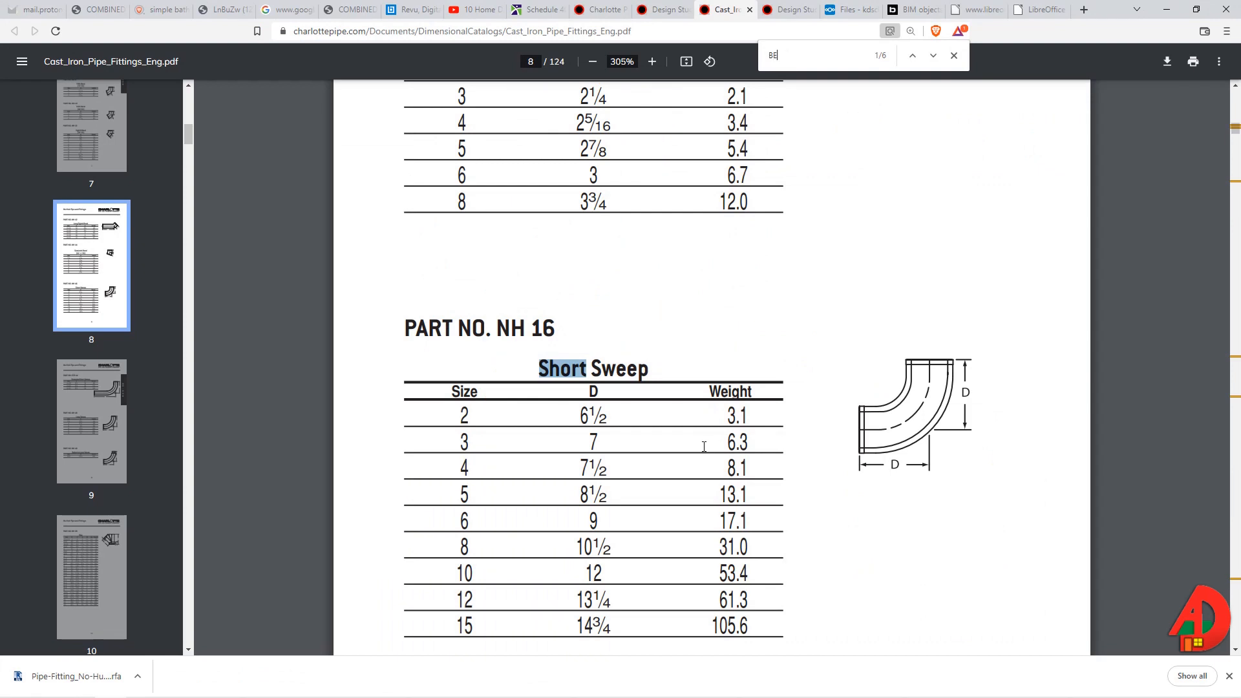
- Search the cast iron fittings catalog PDF for "BEND" and go to the NH 10 Sixth Bend (60° Ell) table
text(ND)
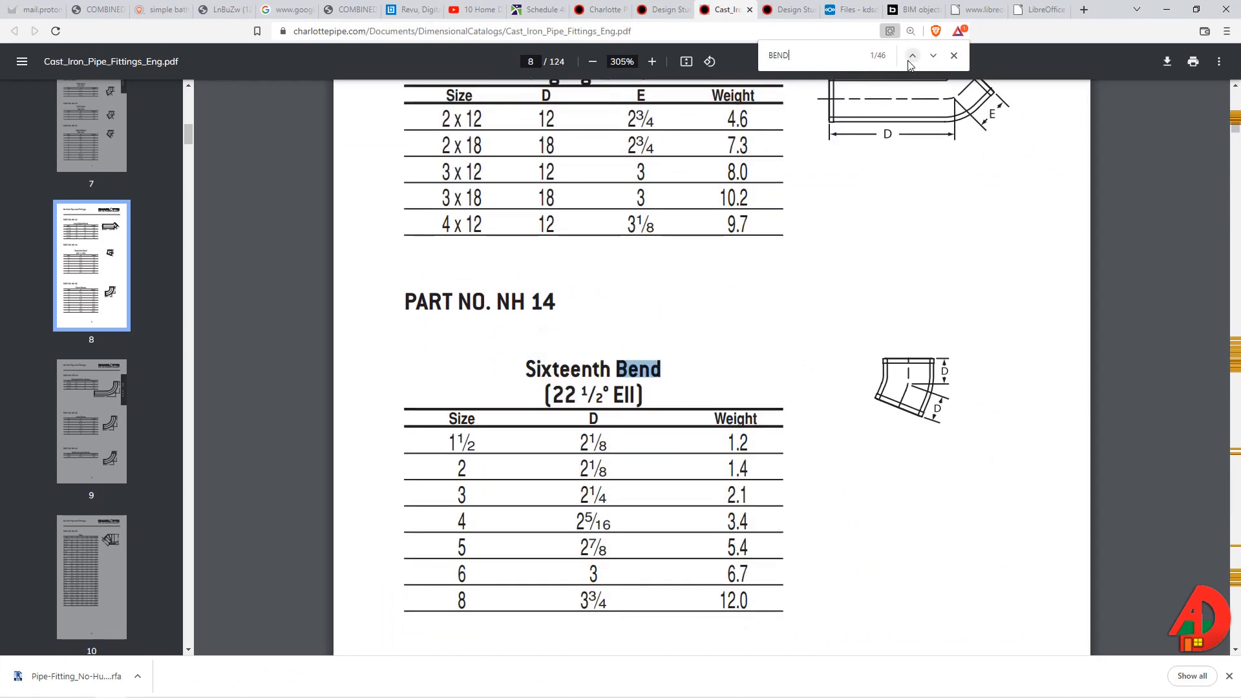
scroll(791, 321, up, 2)
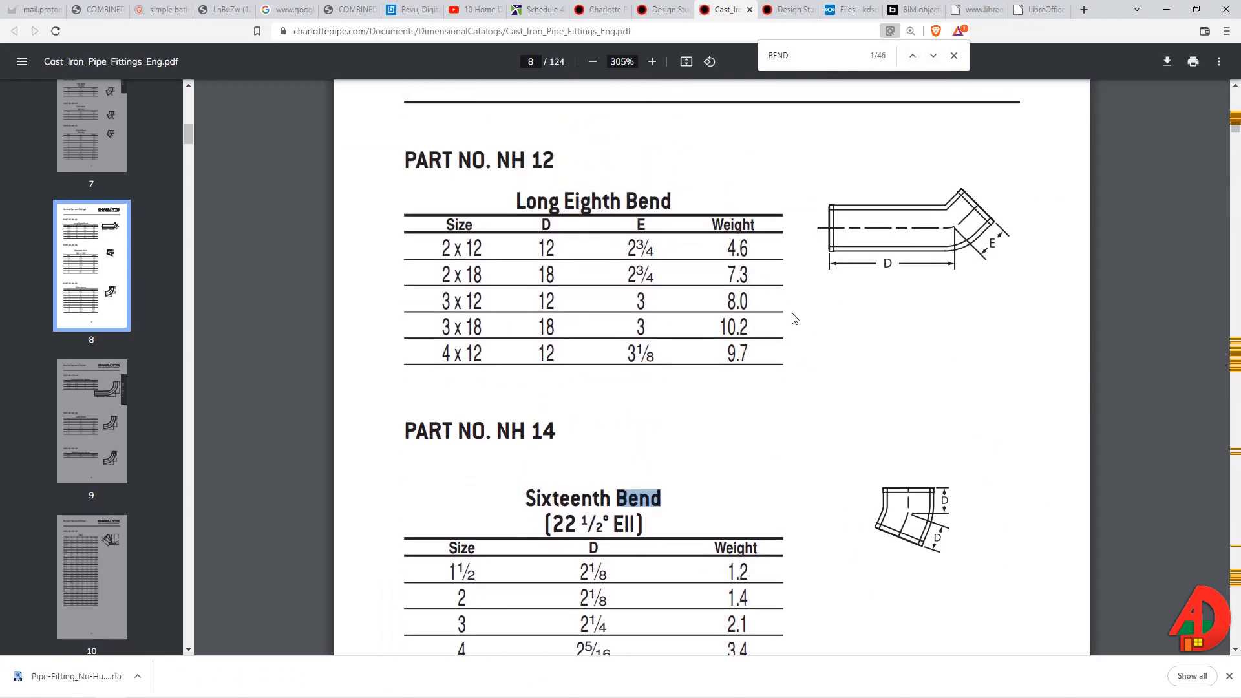
click(932, 57)
click(931, 57)
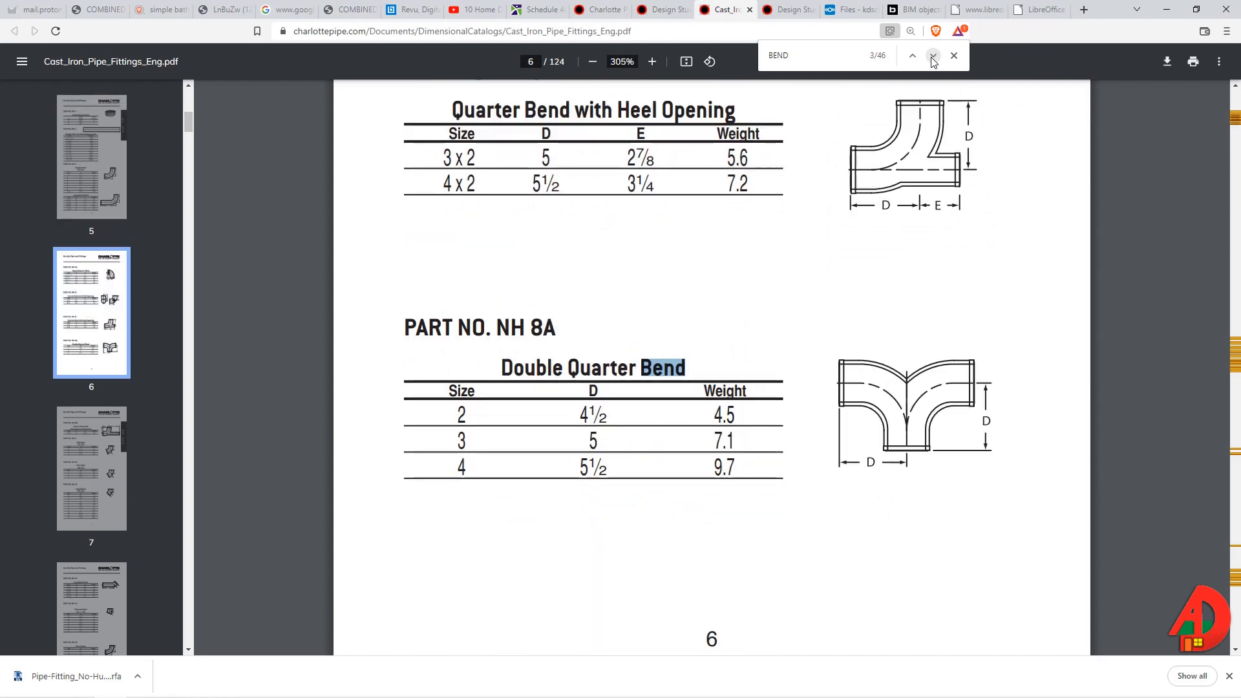
click(931, 57)
click(932, 57)
click(931, 57)
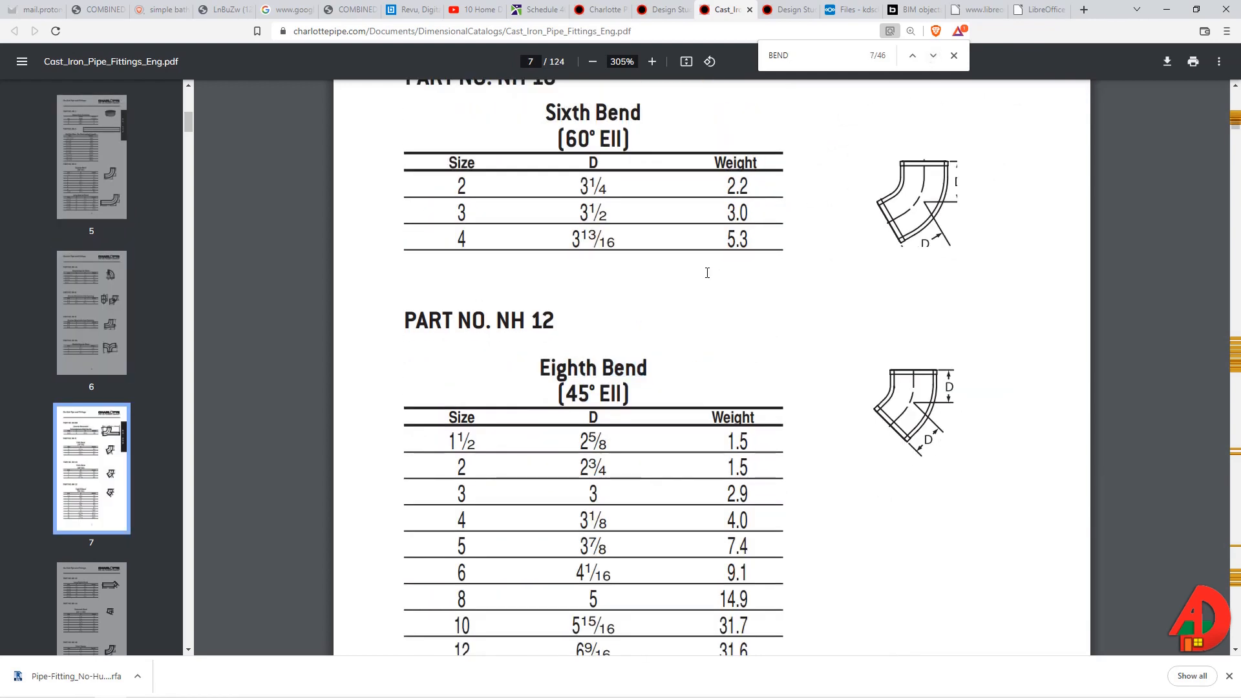
scroll(707, 273, up, 1)
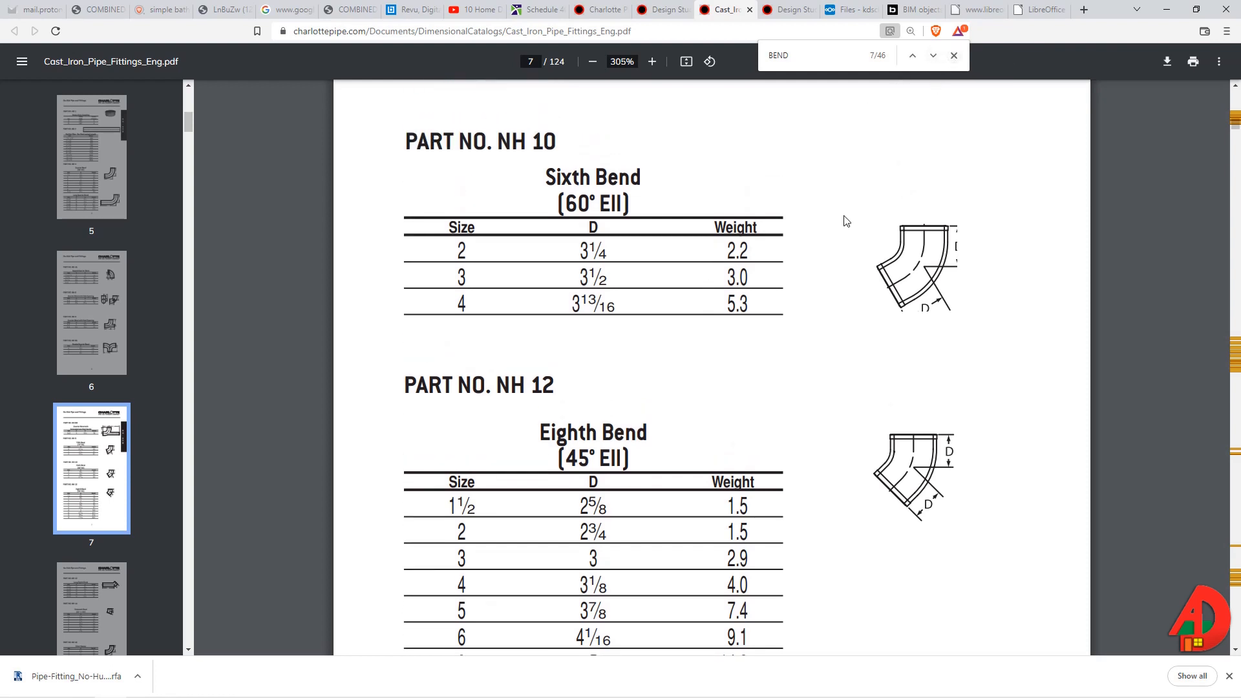
click(955, 57)
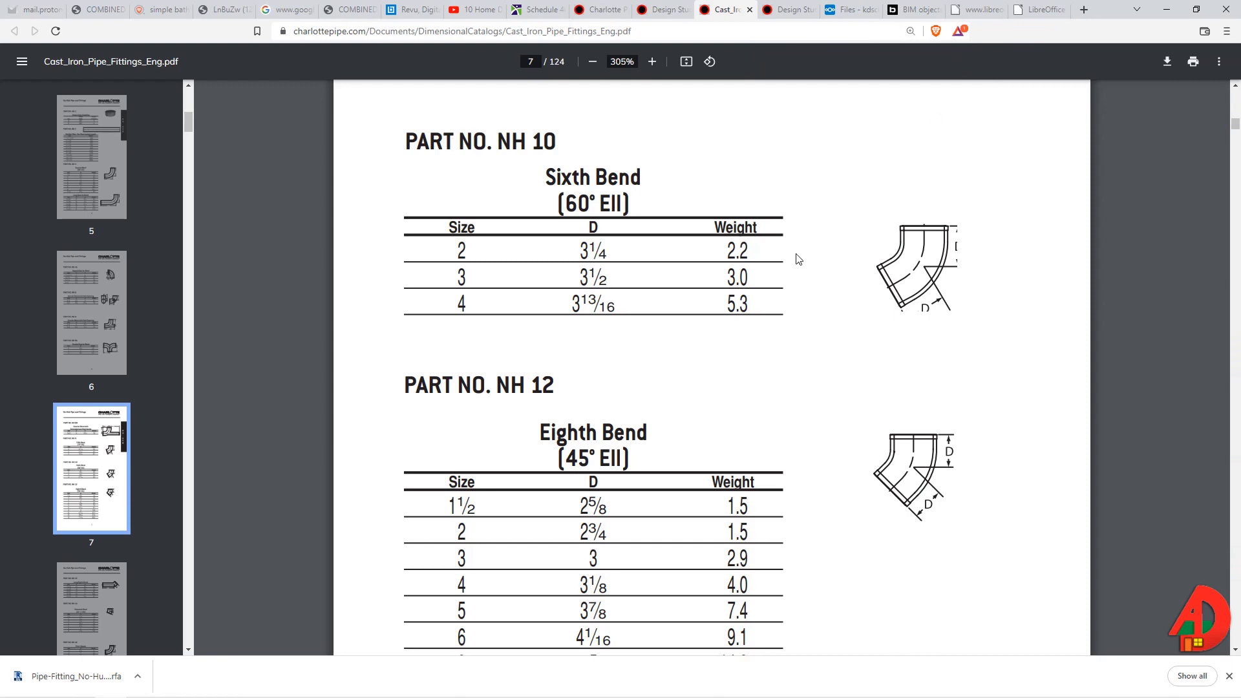
- Capture a snip of the NH 10 Sixth Bend (60° Ell) table and keep it in view in place of the Short Sweep snip
key(super+shift+s)
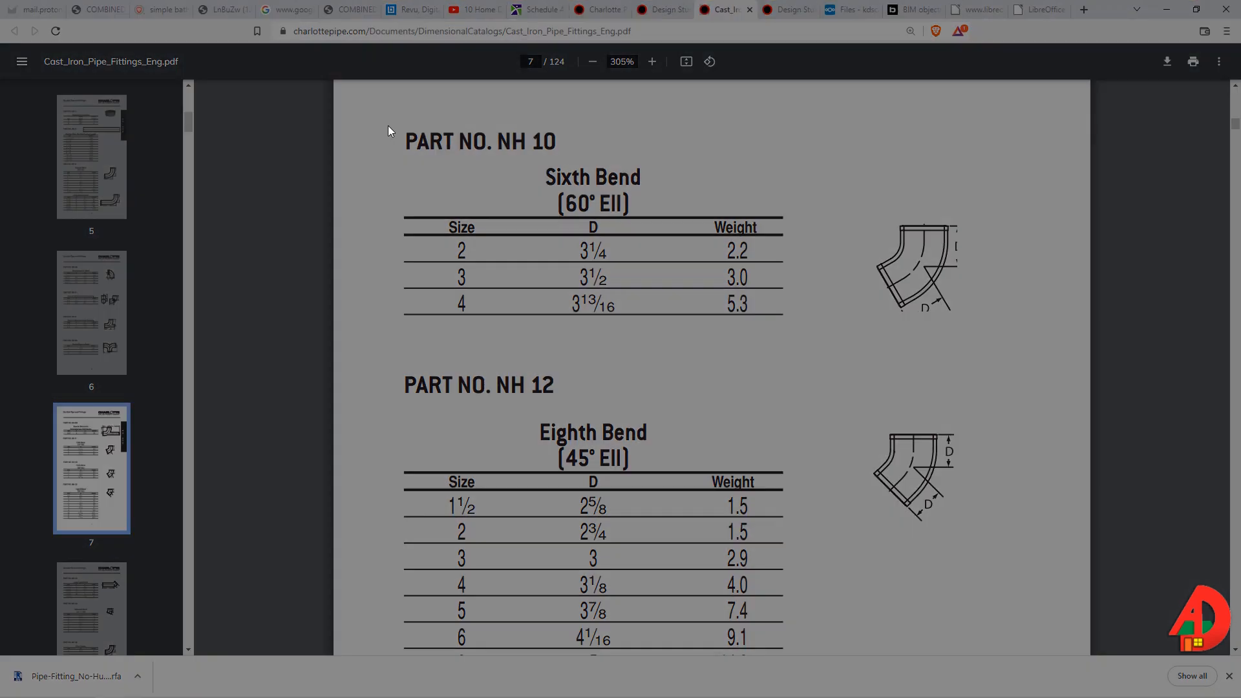
mouse_move(379, 119)
mouse_down()
mouse_move(936, 354)
mouse_move(980, 351)
mouse_up()
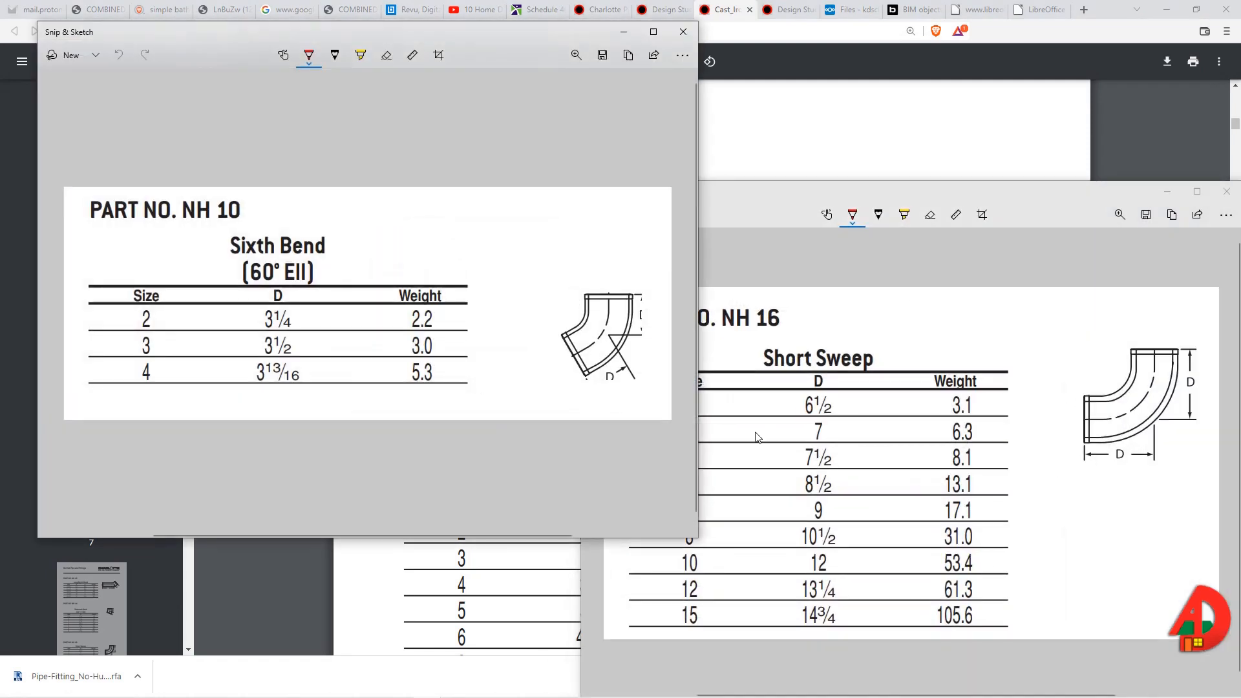
mouse_move(465, 34)
mouse_down()
mouse_move(601, 83)
mouse_move(890, 135)
mouse_move(938, 165)
mouse_move(912, 157)
mouse_move(1037, 169)
mouse_up()
click(1169, 195)
click(1167, 193)
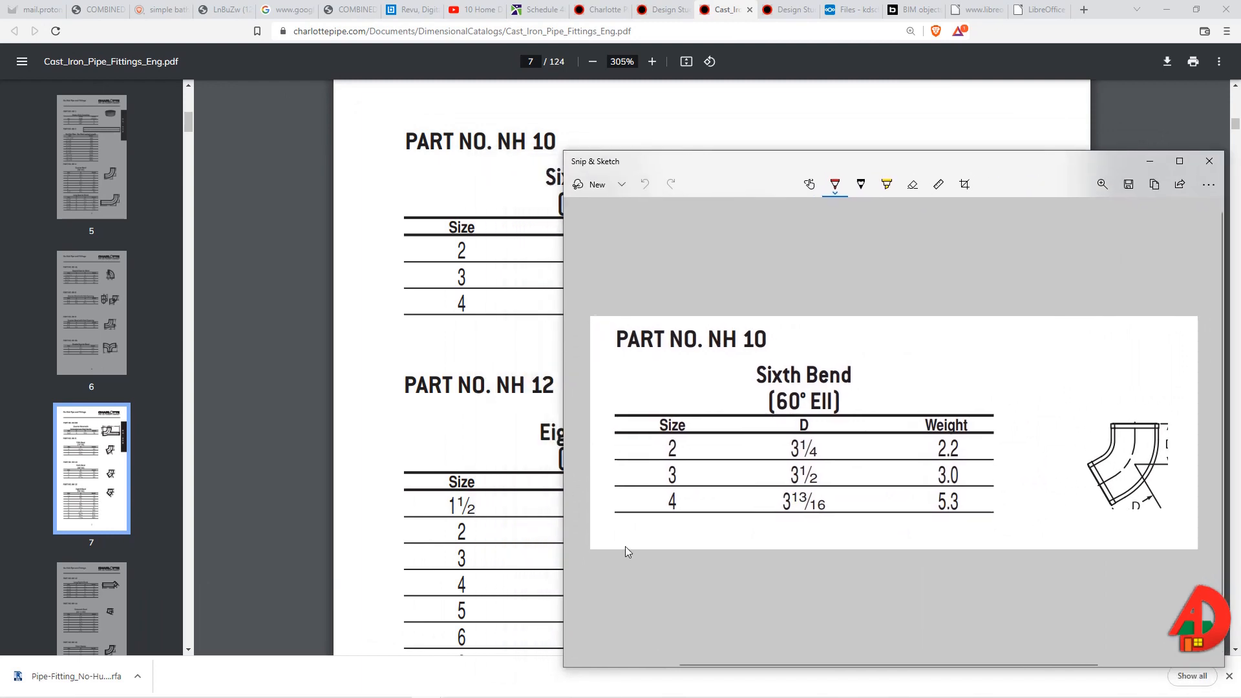
key(alt+Tab)
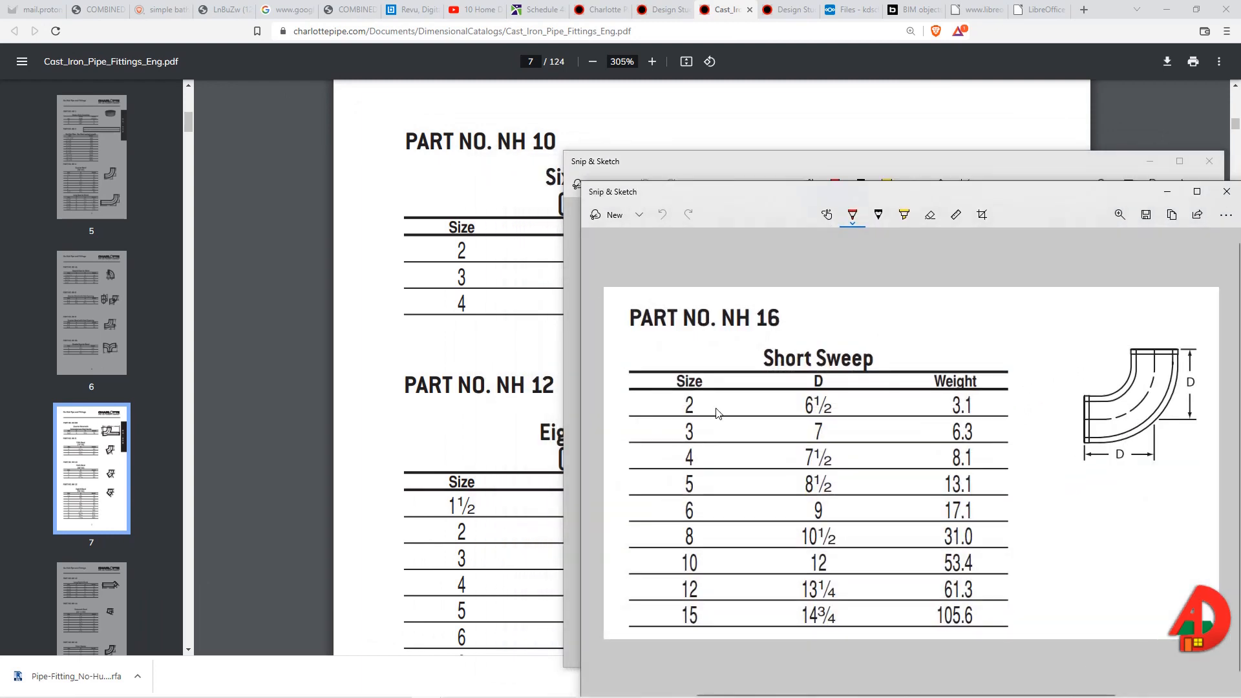
click(1168, 192)
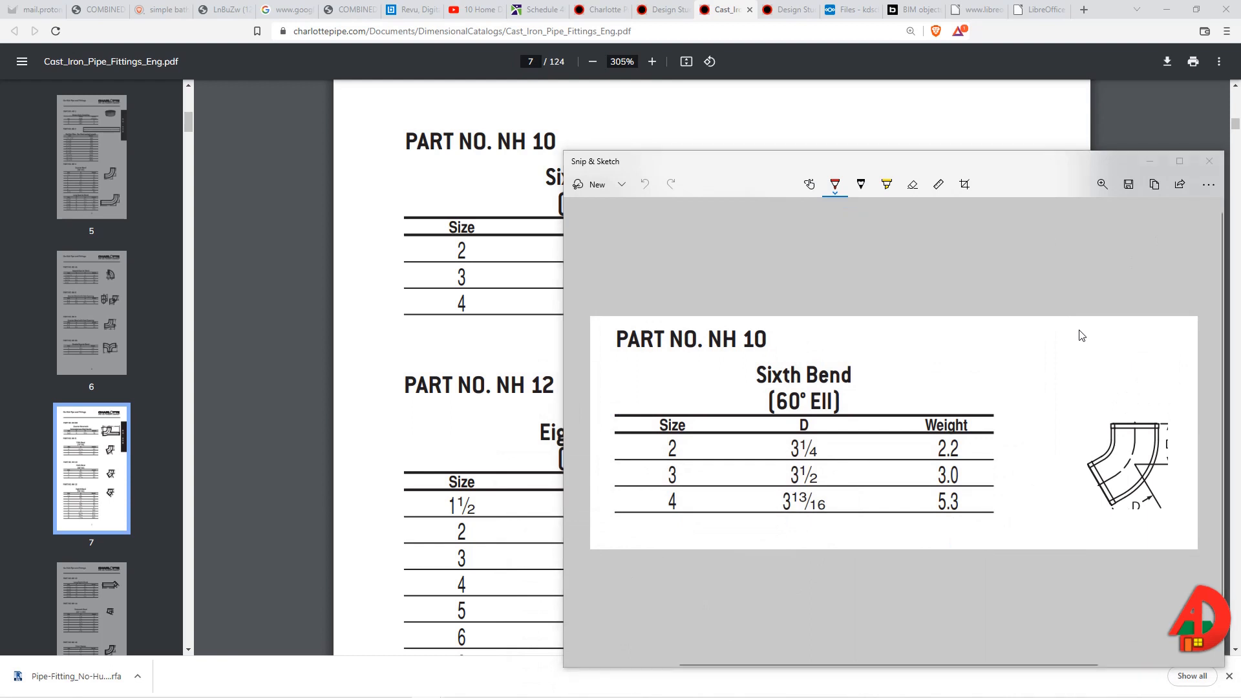
- In the LibreOffice Calc lookup table, delete the size 1.5, 60° entry's cells A10:H10 and shift the cells below up
key(alt+Tab)
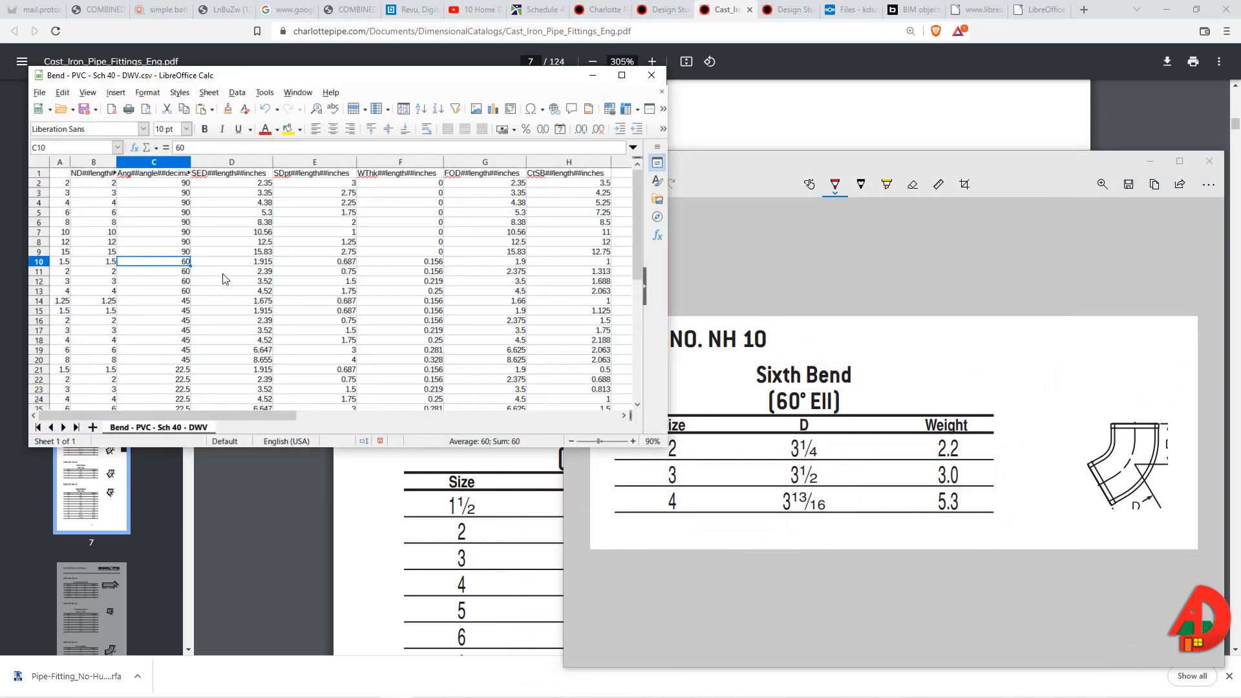
drag(62, 265, 599, 262)
right_click(76, 261)
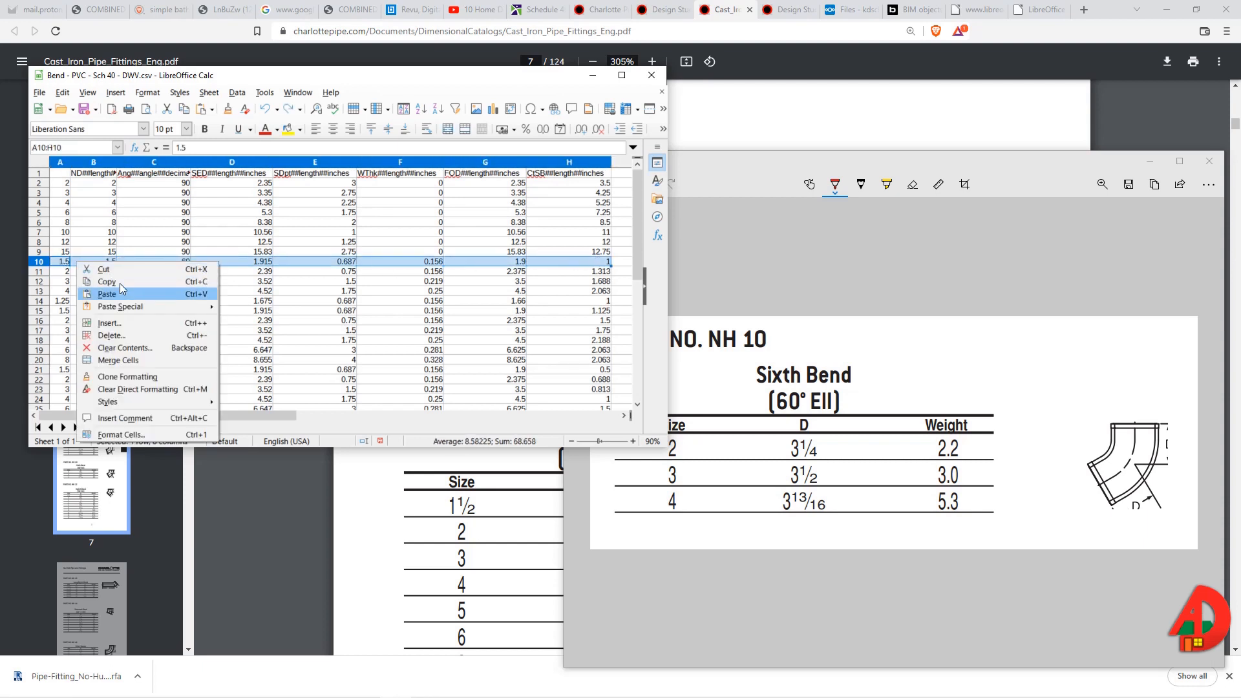
click(155, 340)
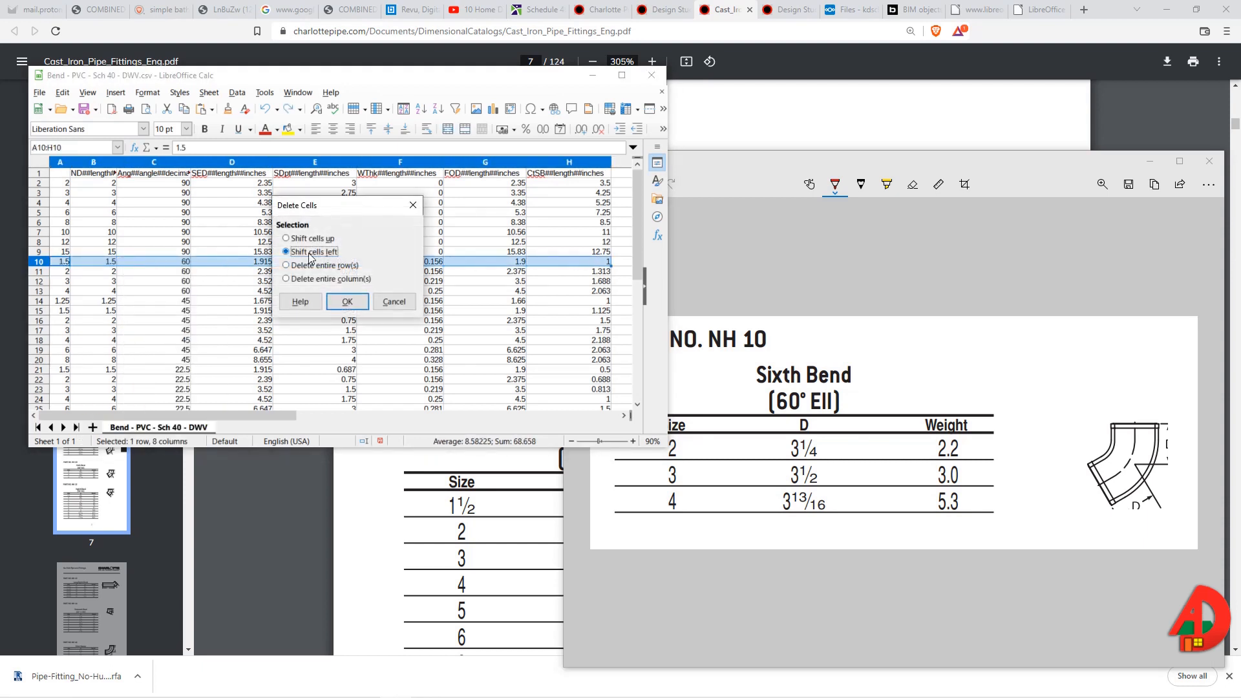
click(286, 238)
click(347, 301)
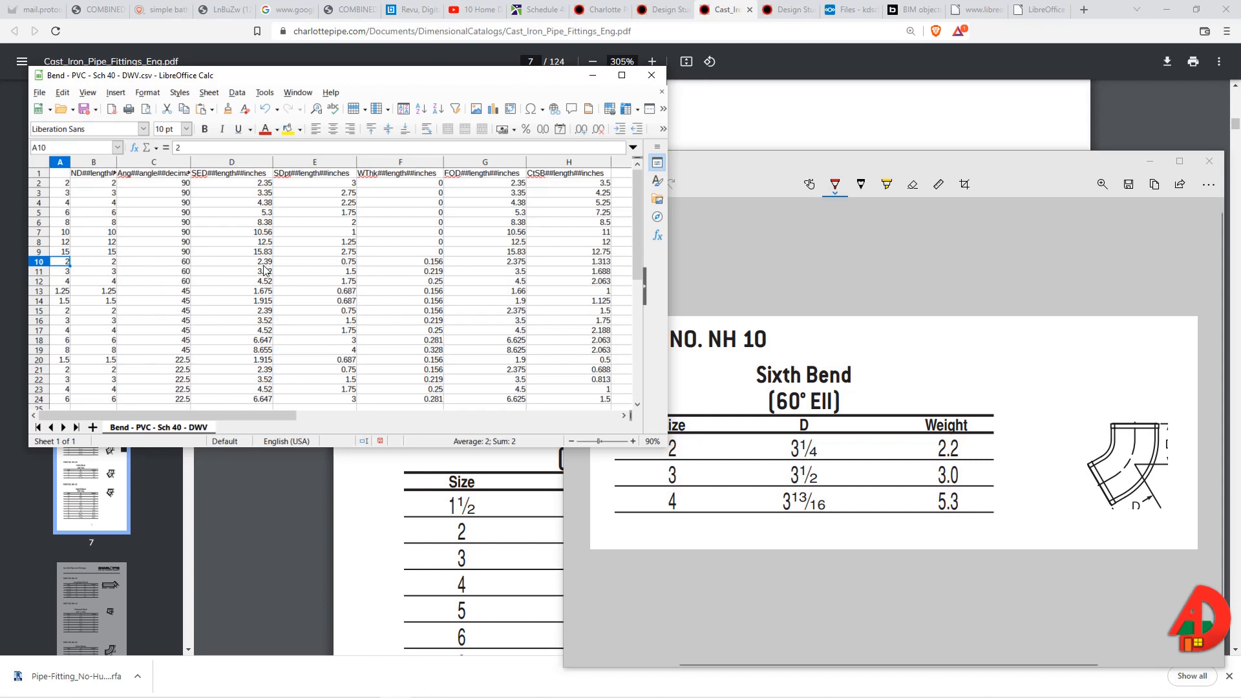
- Set the SED value of the size 2, 60° row to 2.35, matching the size 2, 90° row
click(243, 265)
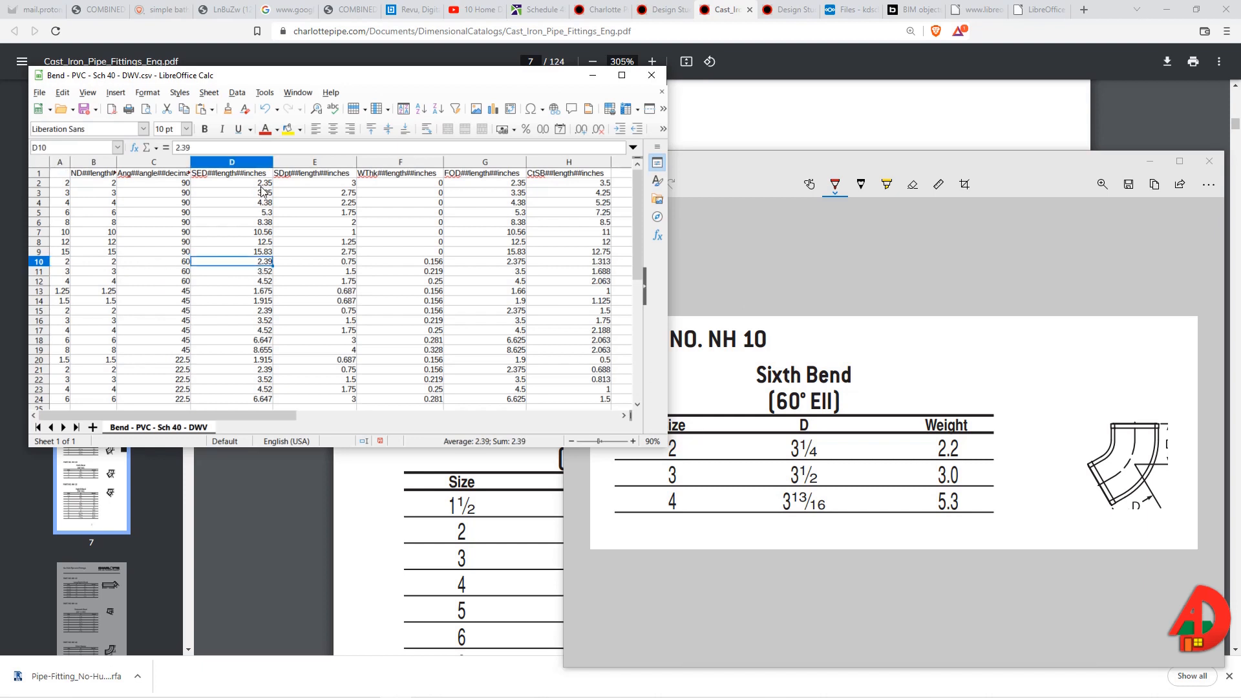
click(263, 186)
click(259, 265)
text(2.3)
key(Tab)
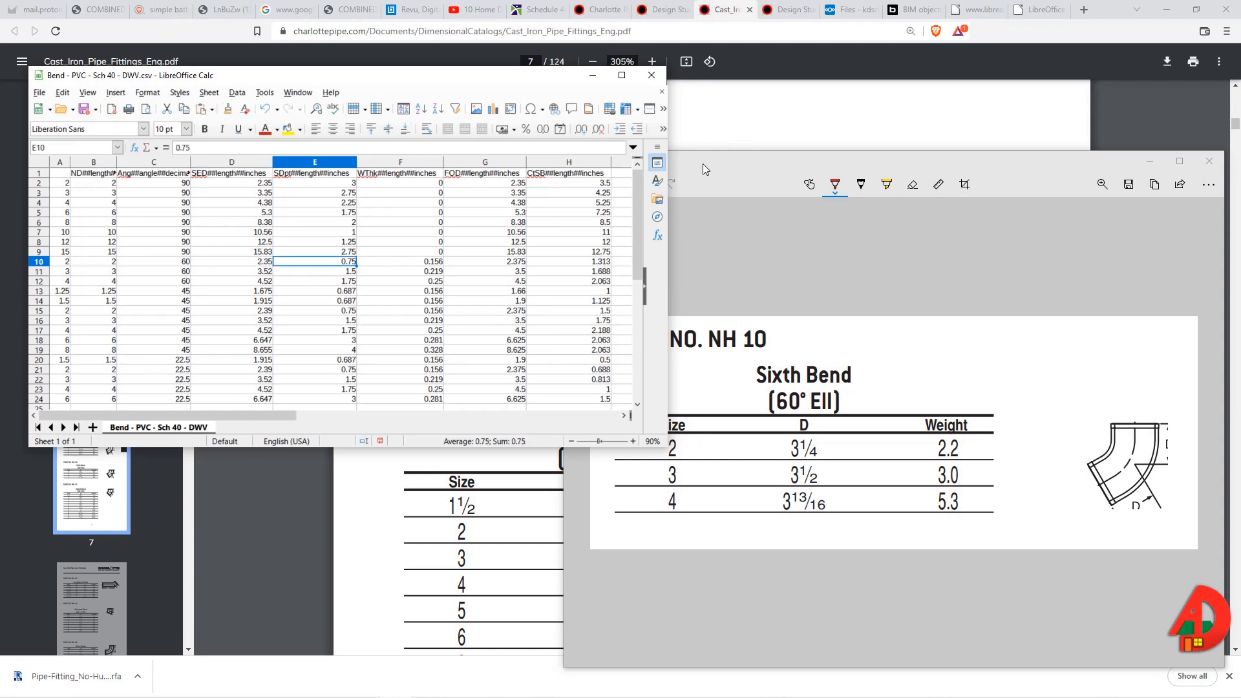
- Switch to Revit, open the 60° NH 10 Sixth Bend fitting from the 1 - Plumbing plan in the family editor, and show its Ref. Level plan
click(725, 103)
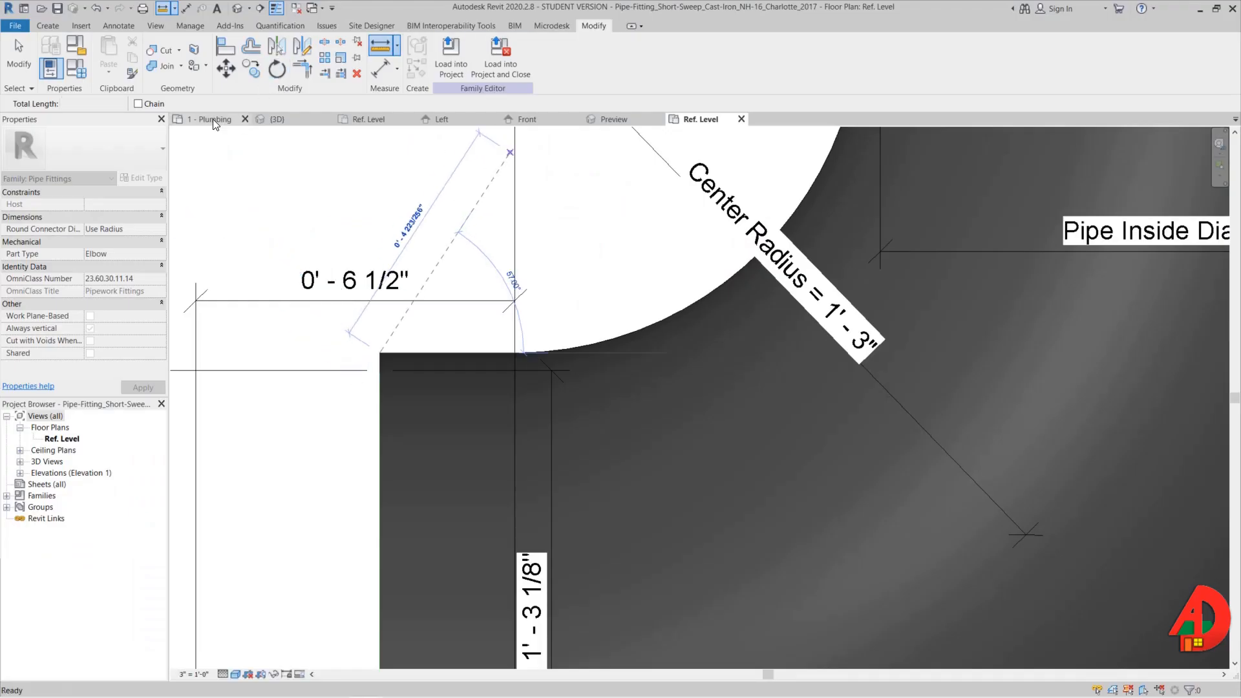
click(212, 119)
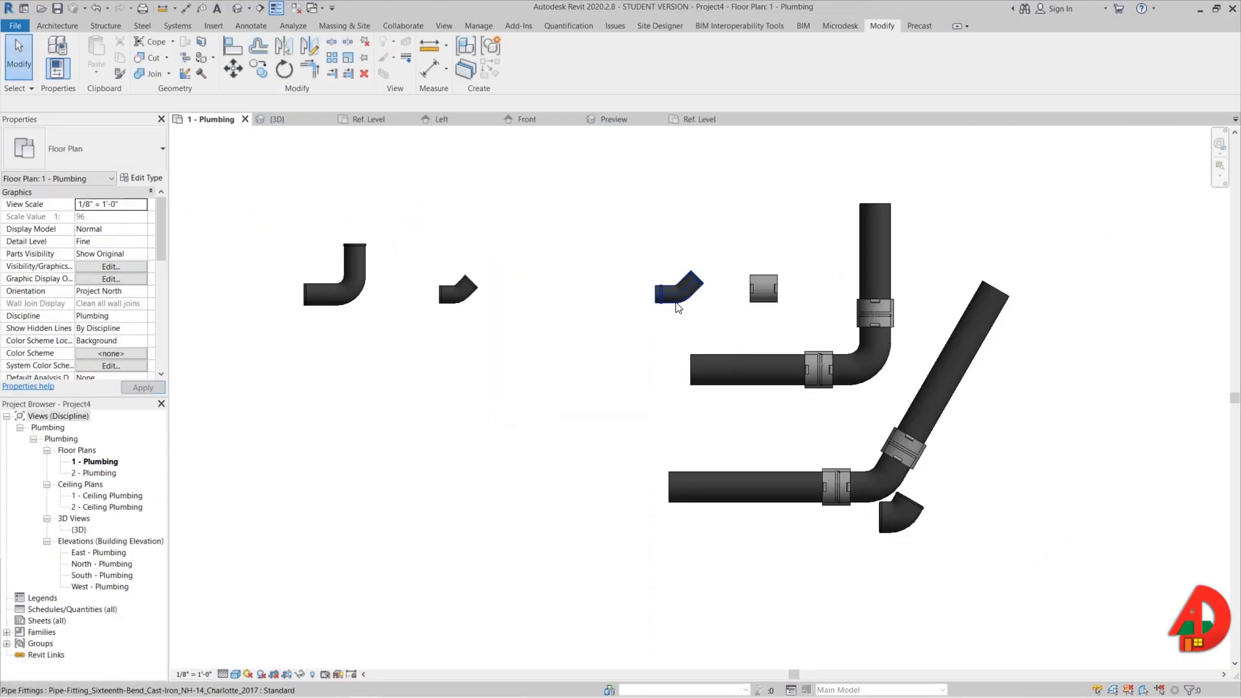
click(692, 308)
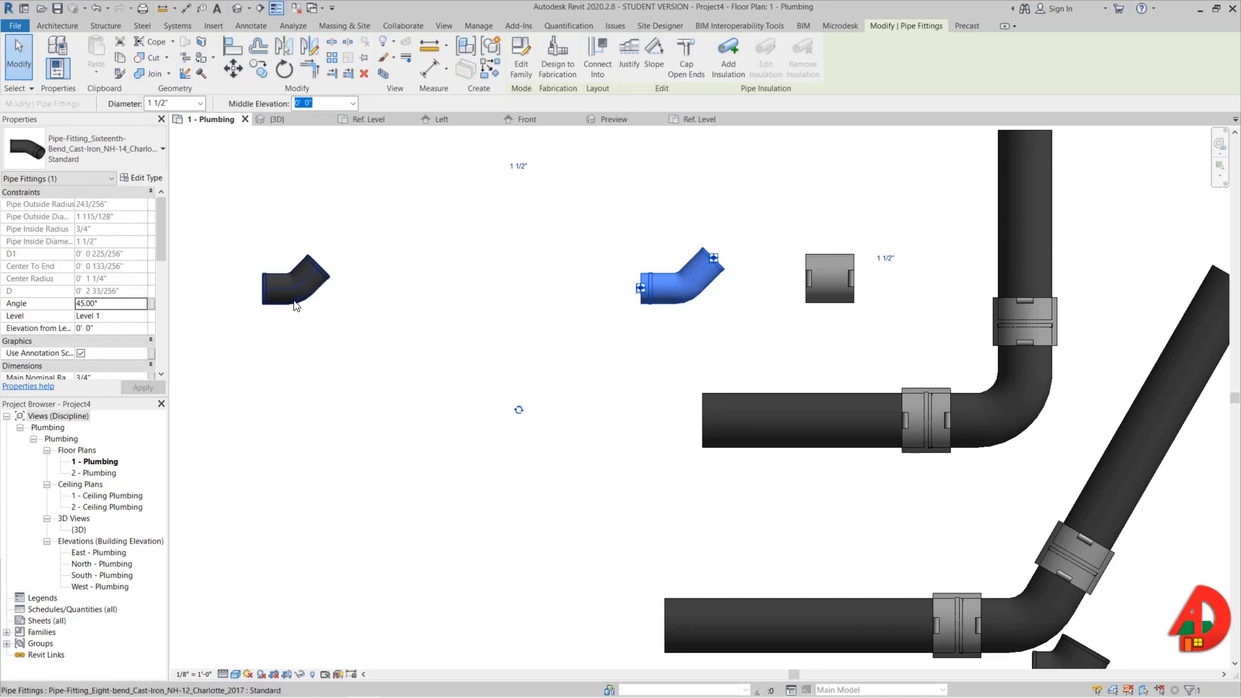
click(294, 303)
scroll(756, 350, down, 3)
middle_drag(755, 350, 669, 233)
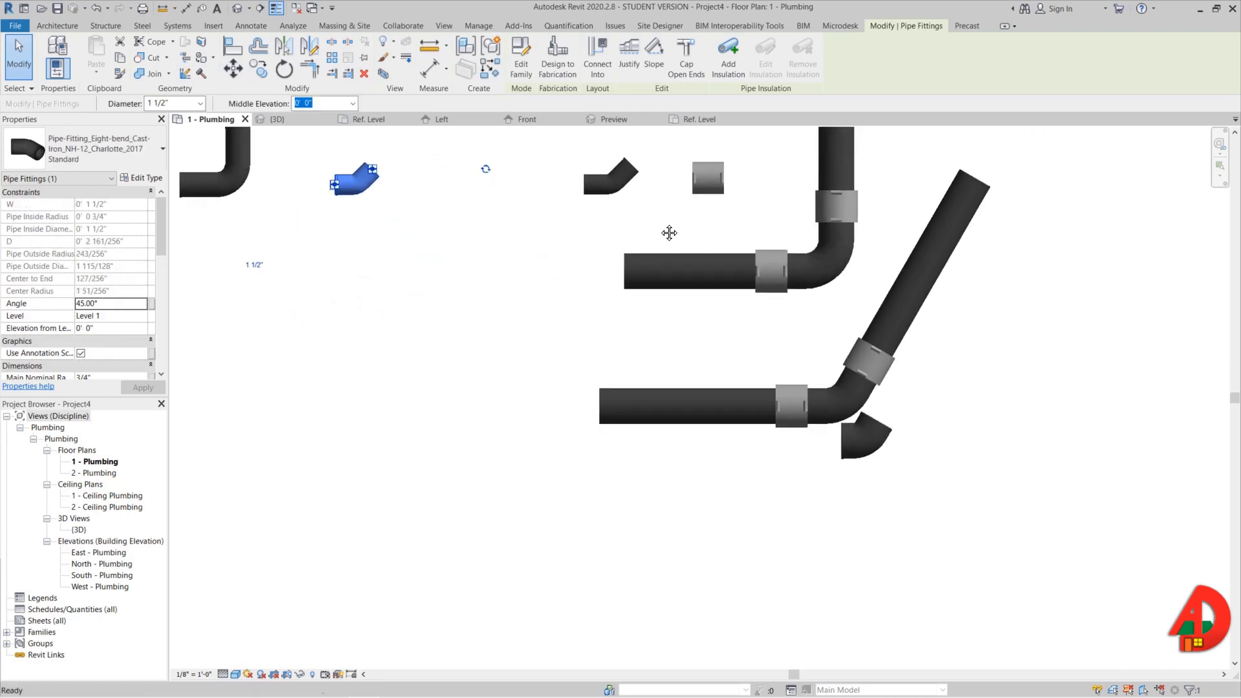
click(868, 452)
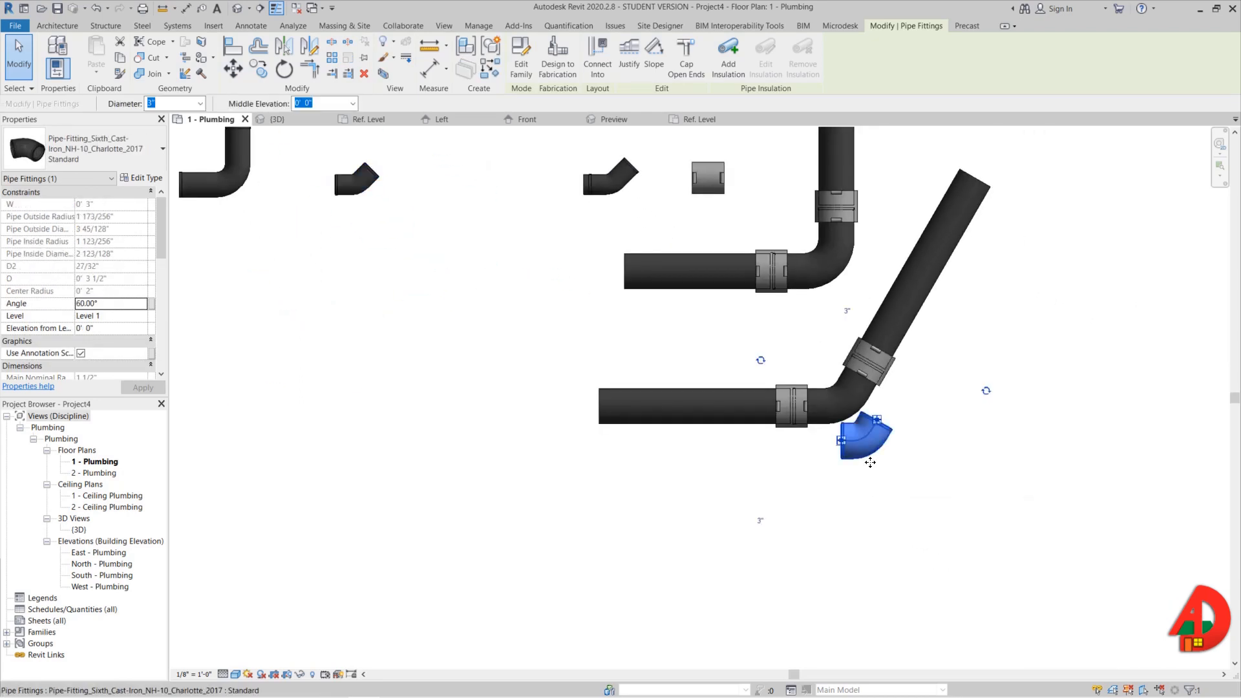
double_click(871, 458)
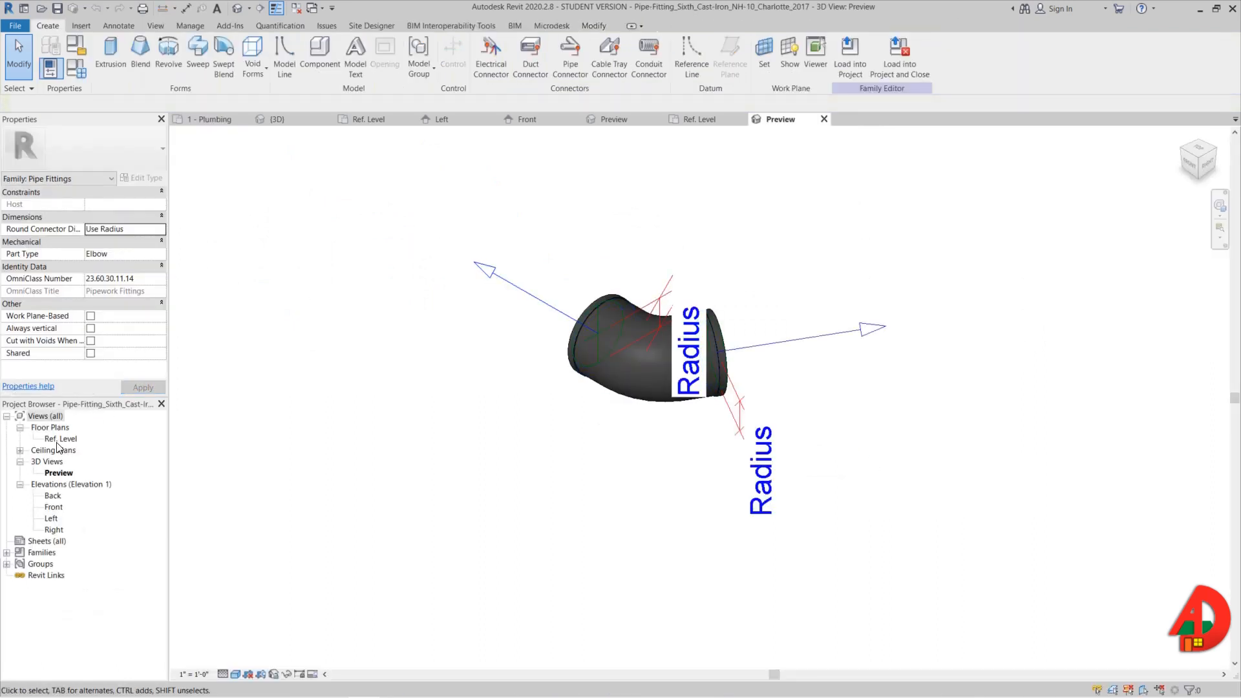
double_click(60, 439)
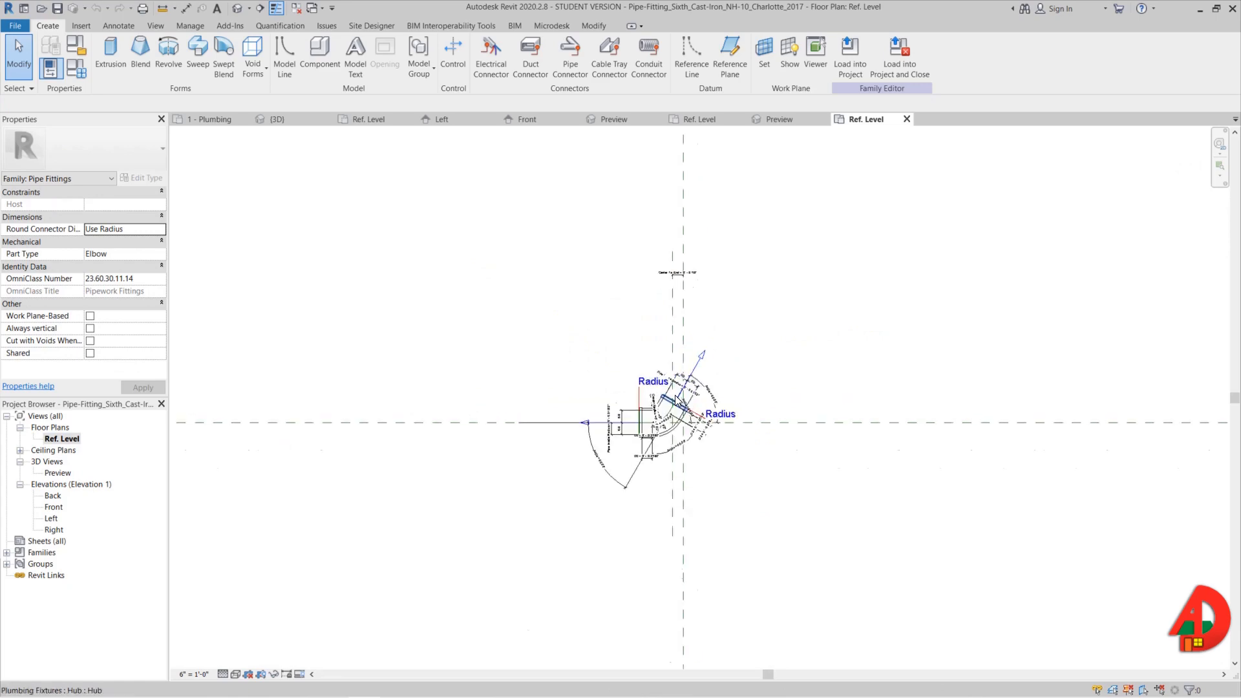
- Set the visual style of the Sixth Bend family's Ref. Level view to Shaded
scroll(677, 401, up, 6)
click(235, 674)
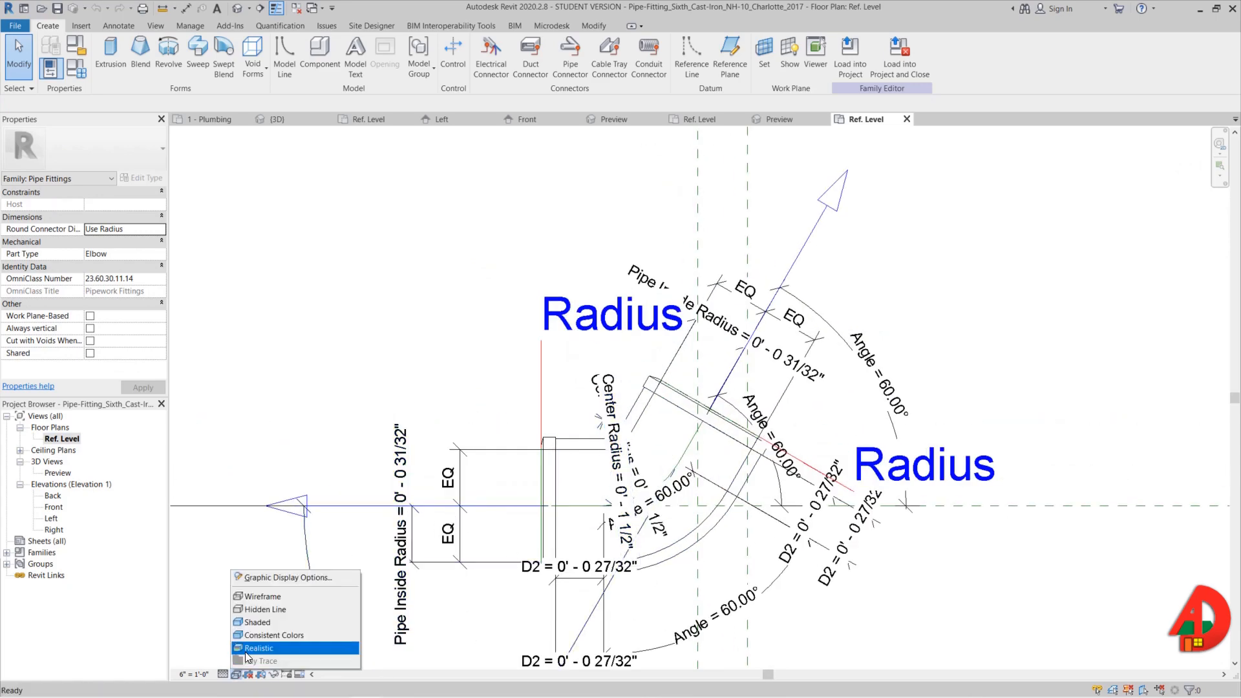
click(284, 643)
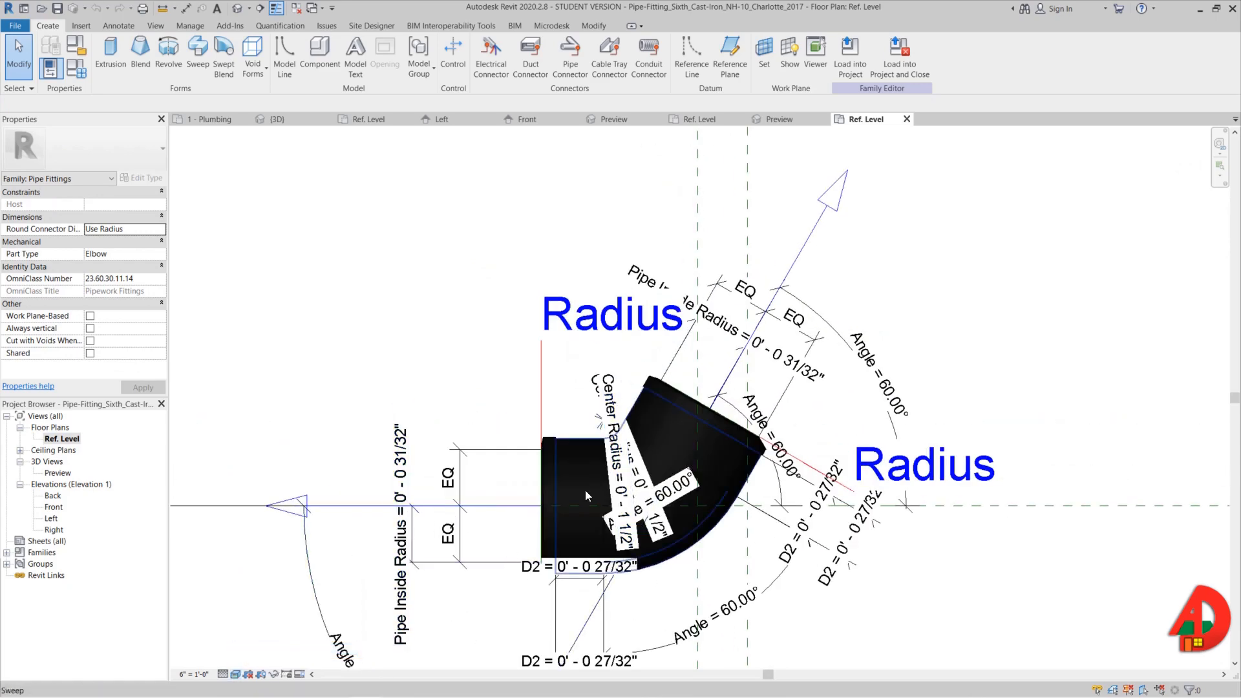
click(235, 673)
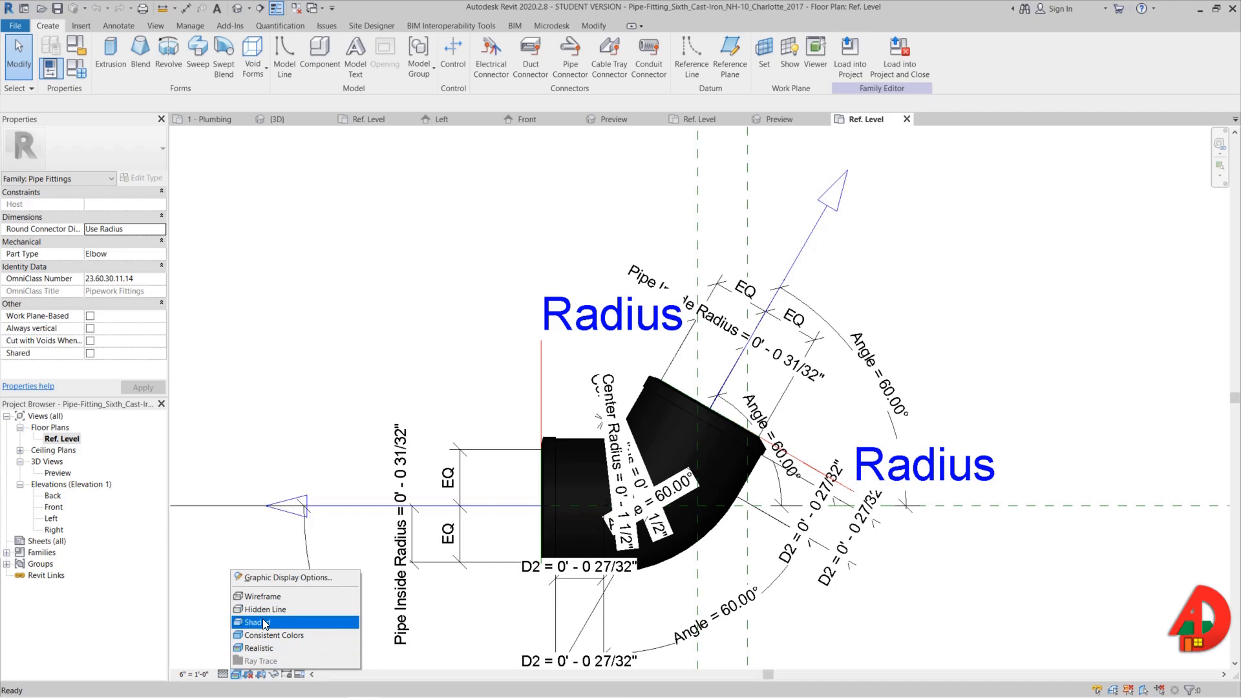
click(259, 622)
scroll(685, 465, up, 4)
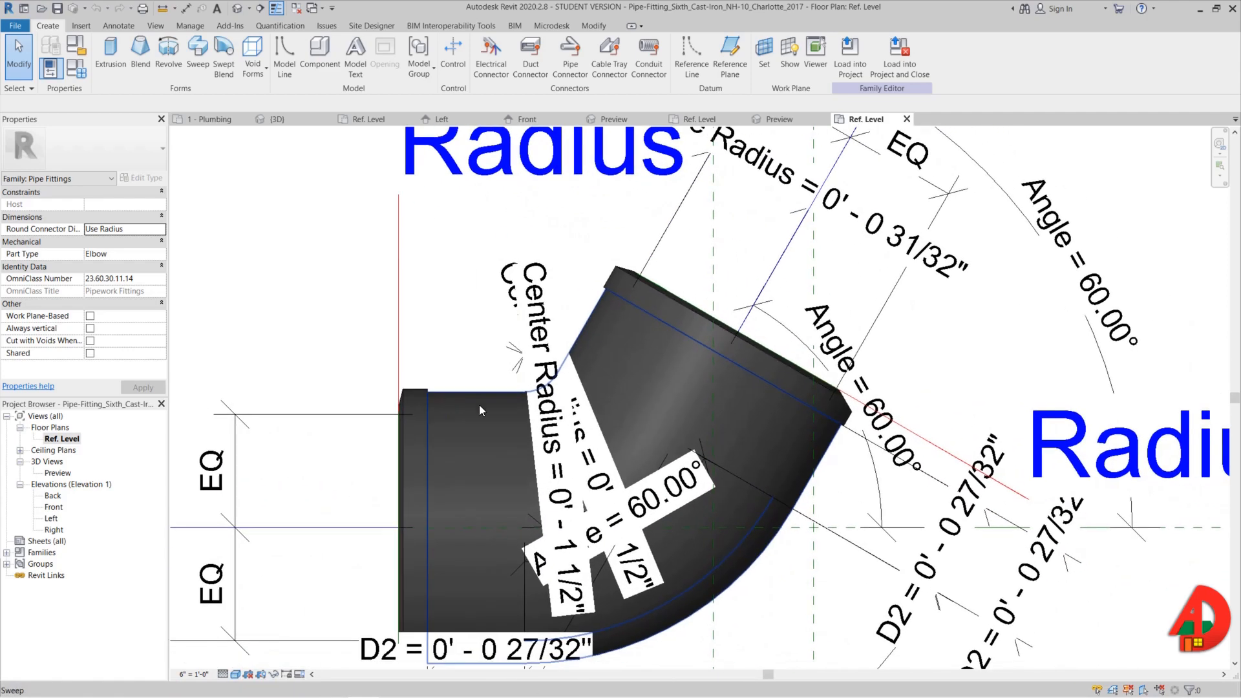
- Review the Sixth Bend's family type parameters and set the Ref. Level view scale to 12" = 1'-0"
click(76, 68)
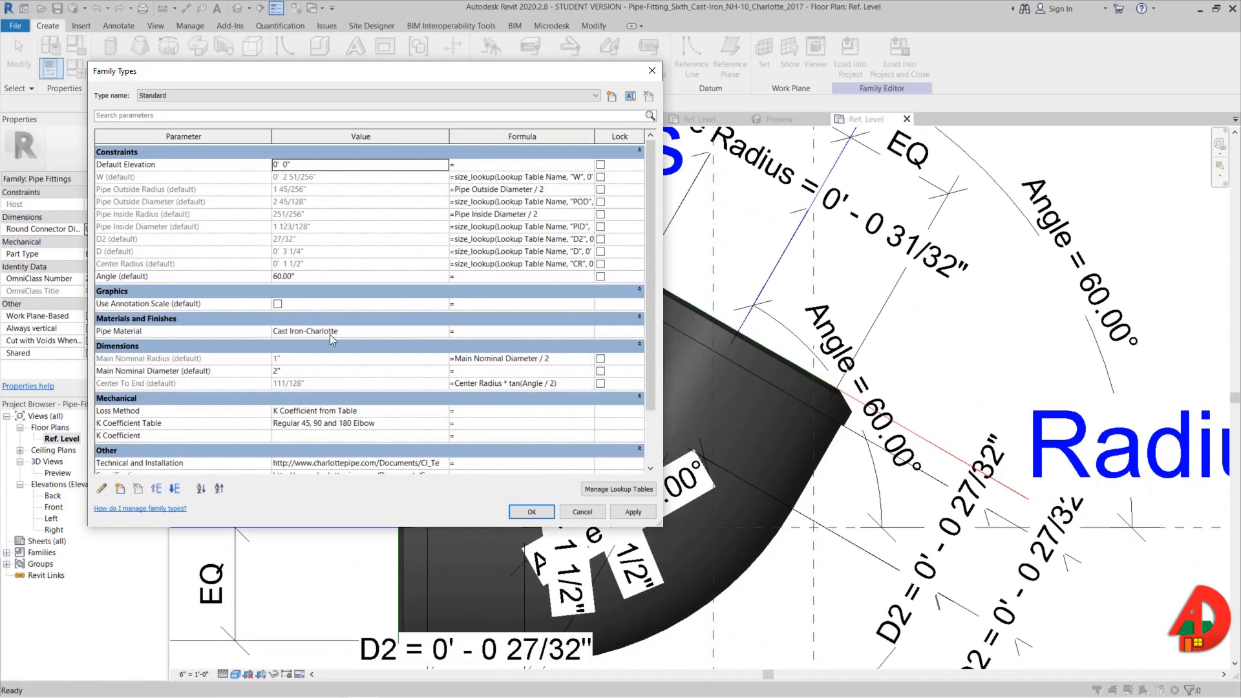
click(531, 511)
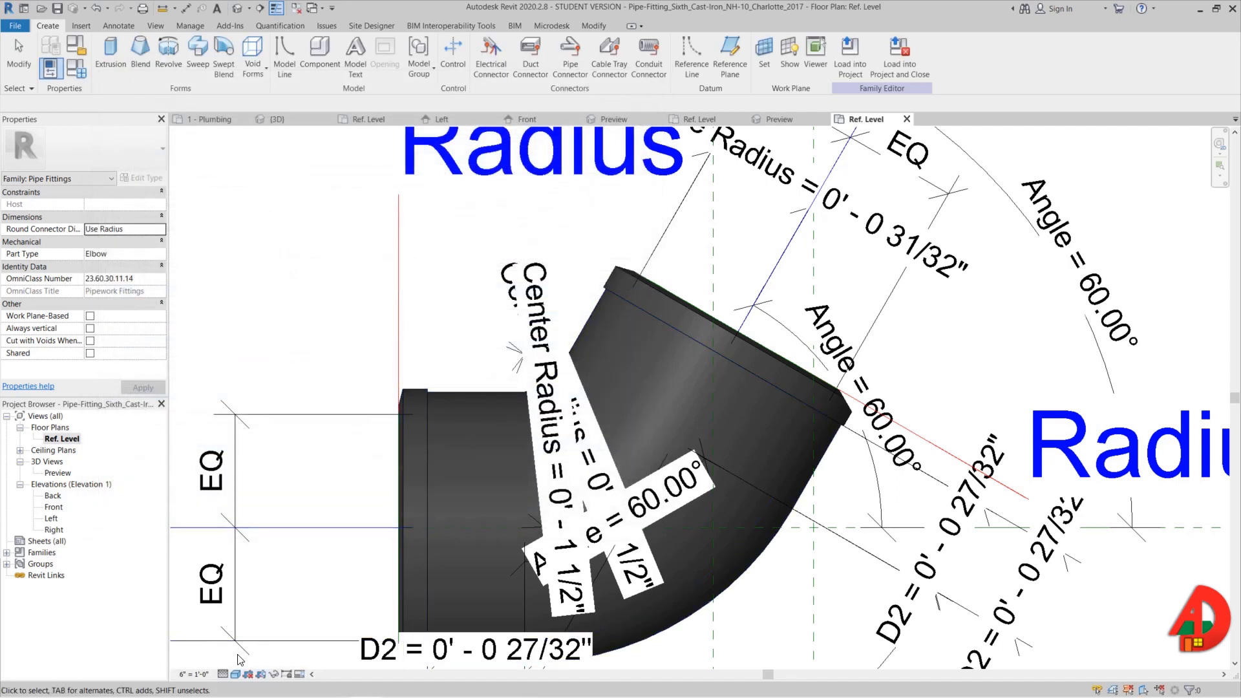
click(205, 672)
click(194, 326)
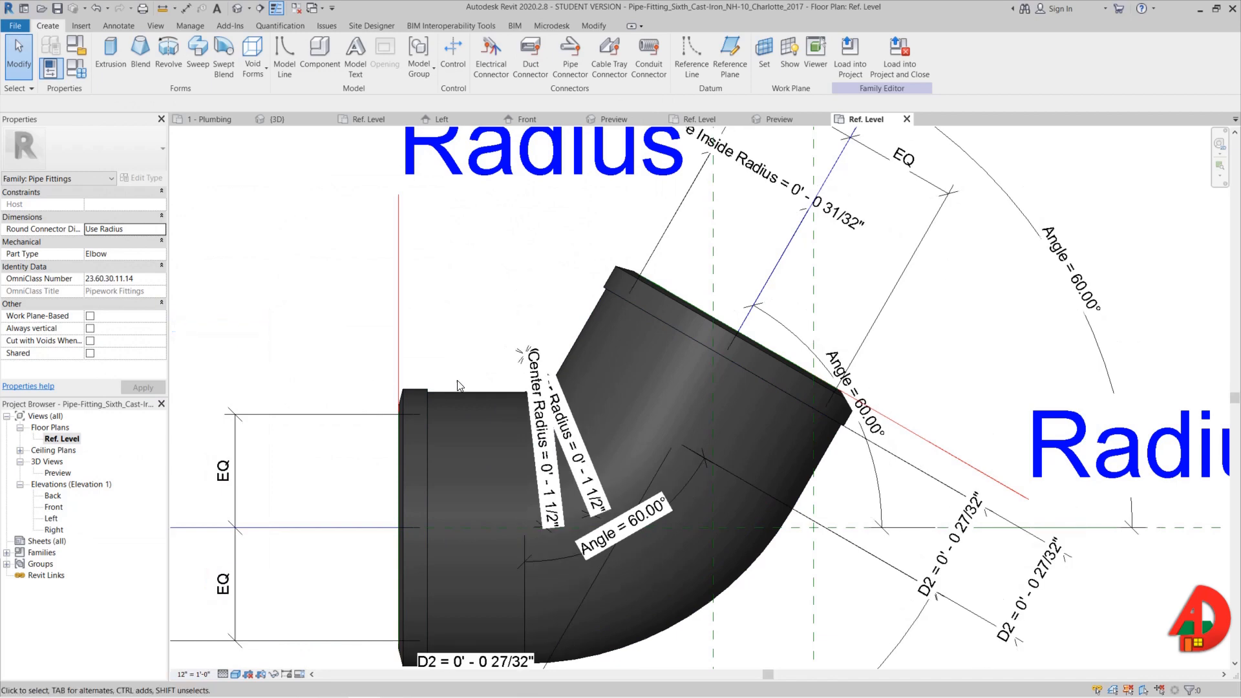
- Move the two overlapping Center Radius dimensions away from the straight section and inner corner of the Sixth Bend
scroll(457, 385, up, 2)
click(561, 475)
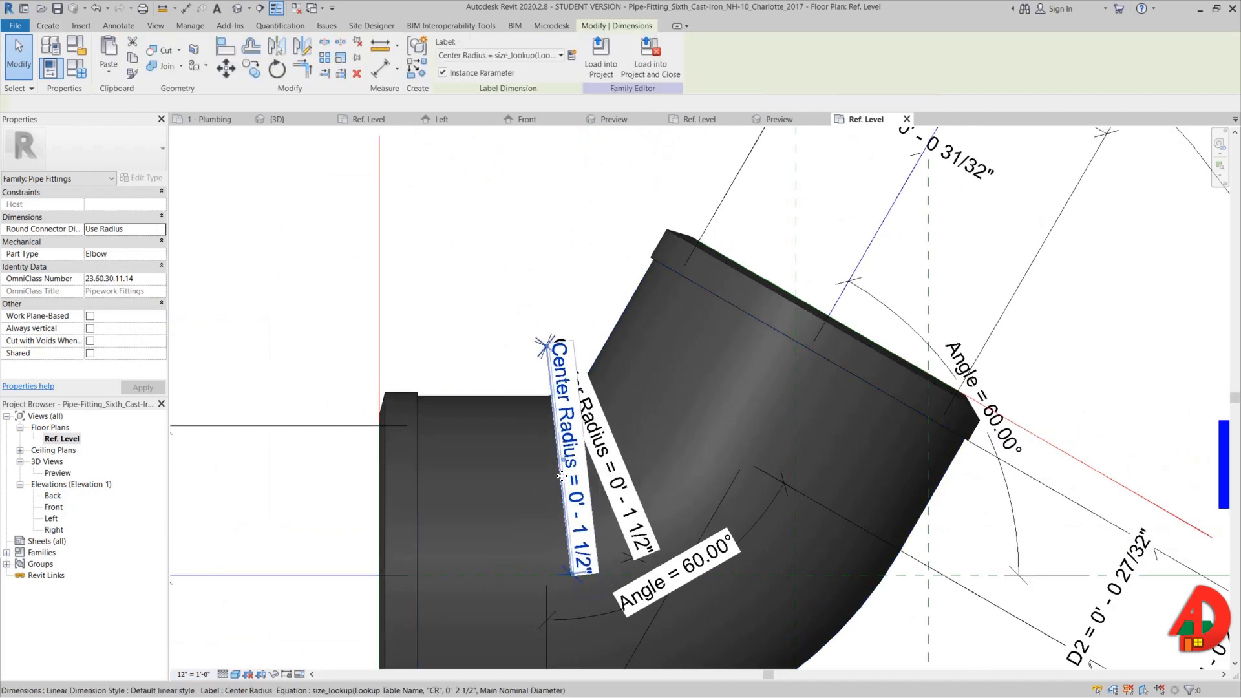
drag(561, 476, 668, 391)
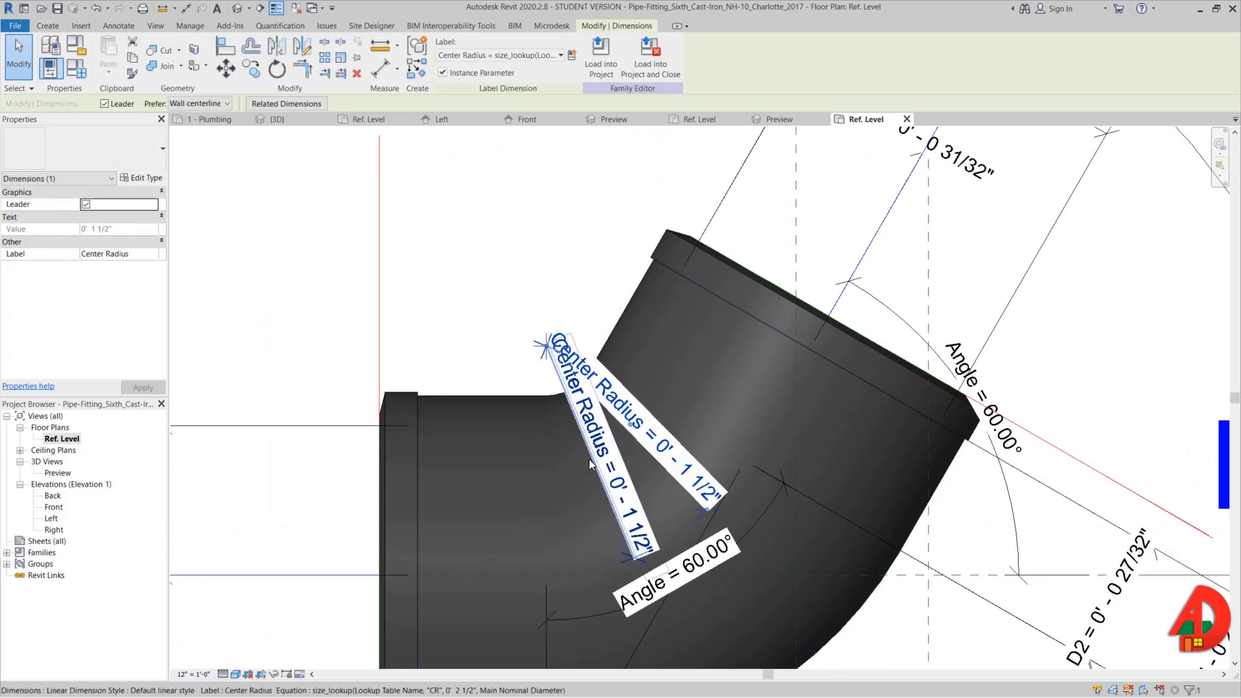
click(590, 464)
drag(589, 462, 681, 399)
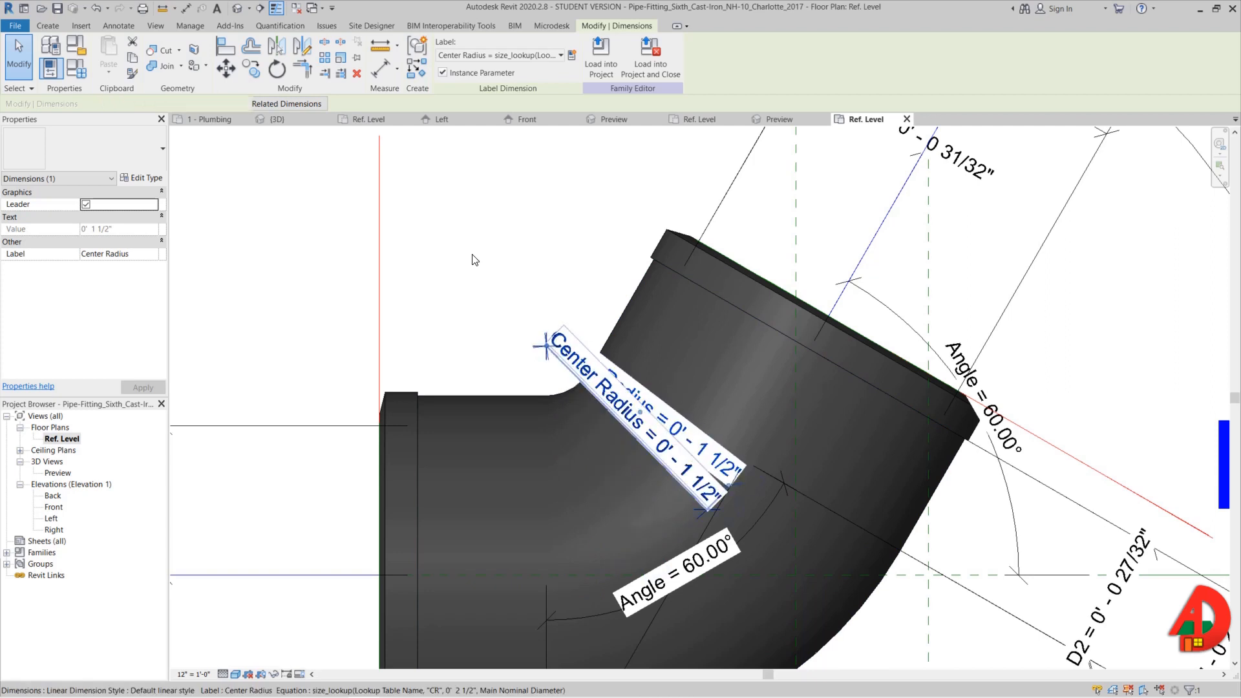
- Measure the straight length from the Sixth Bend's hub face to the start of its curve
click(375, 50)
scroll(413, 394, up, 3)
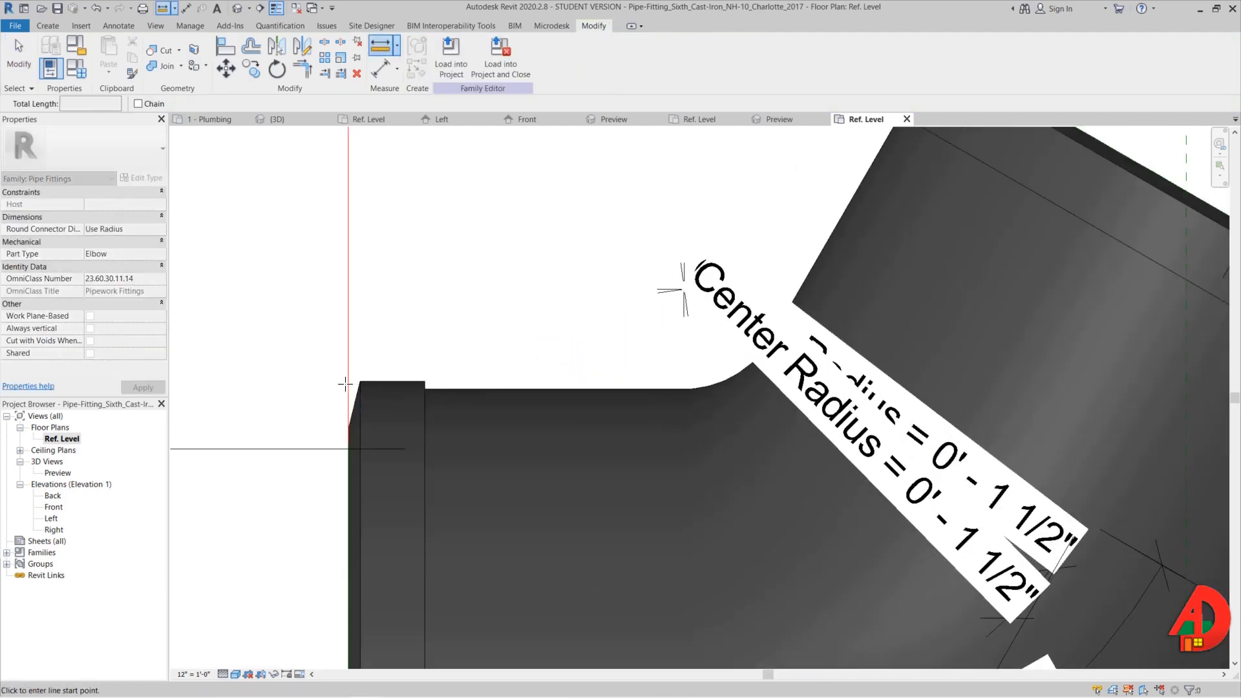
click(347, 384)
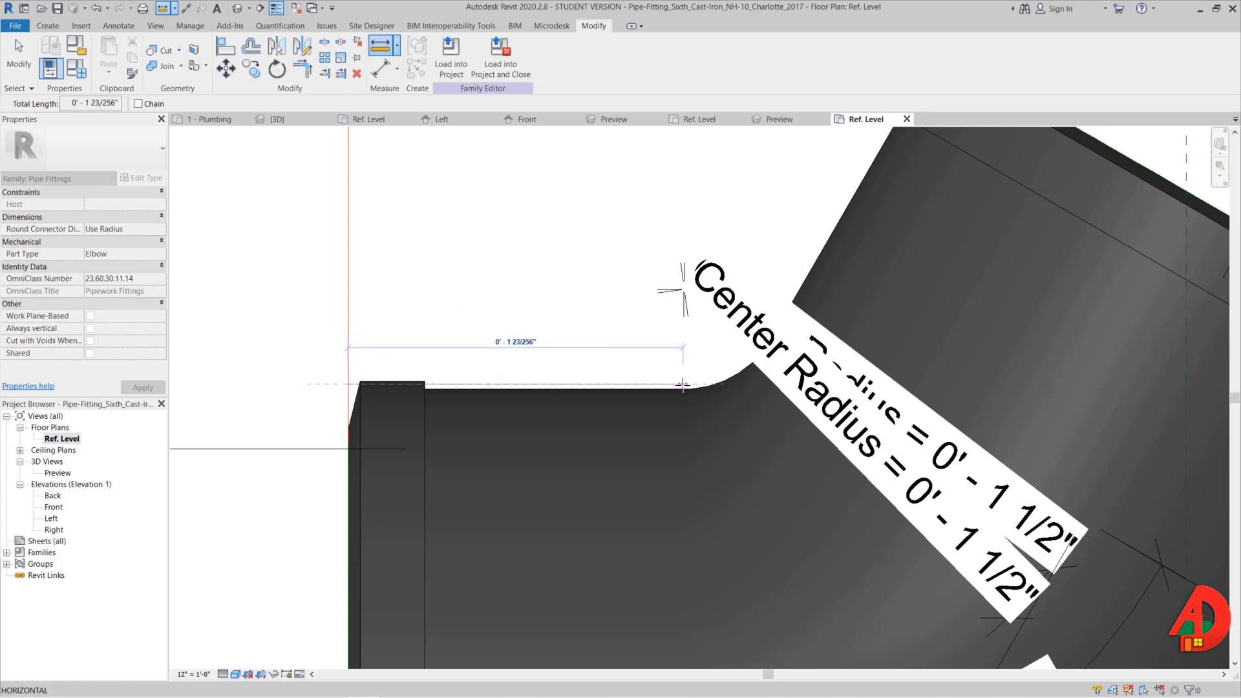
- Check the Cast_Iron_NH-Bend family's Ref. Level view, then in LibreOffice Calc set the size 2, 60° row's SDpt to 1, WThk to 0 and FOD to 2.35
click(367, 119)
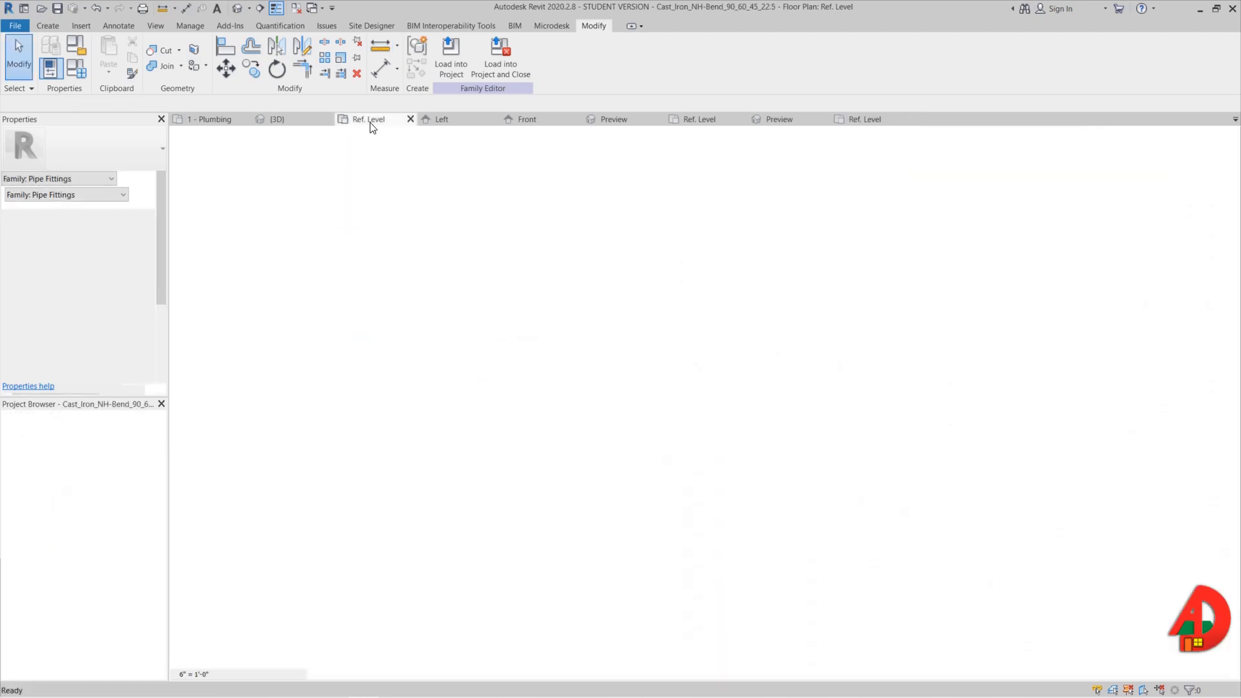
click(703, 405)
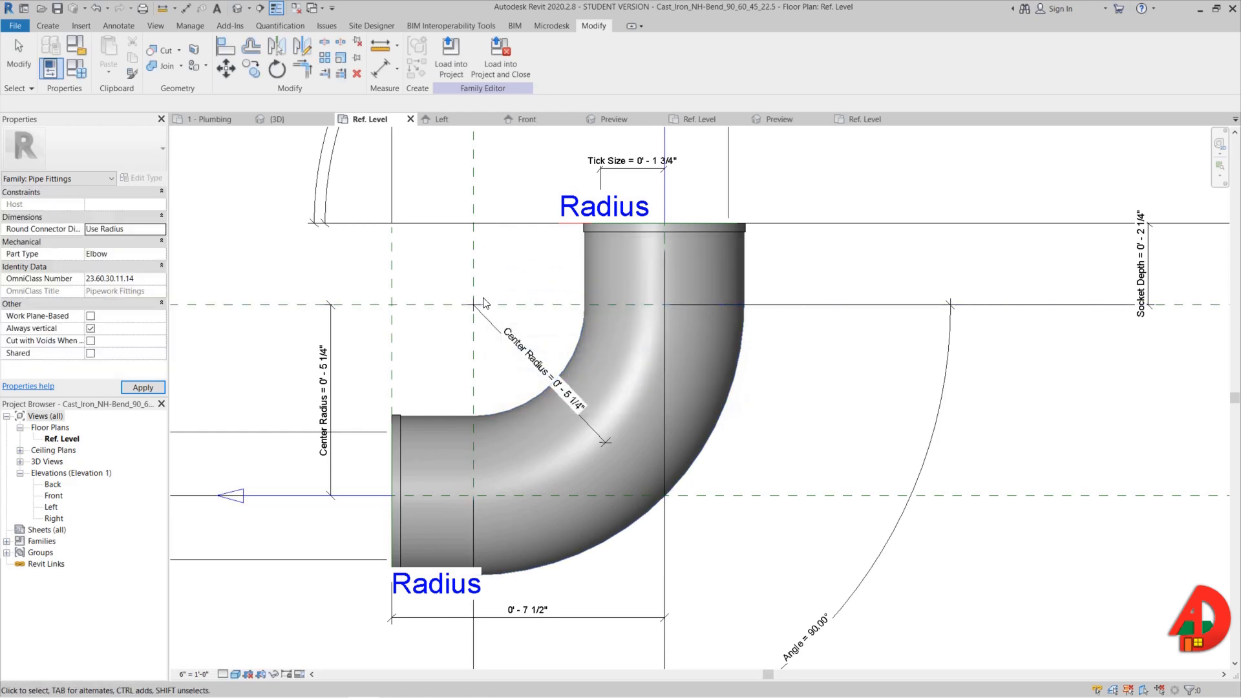
key(alt+Tab)
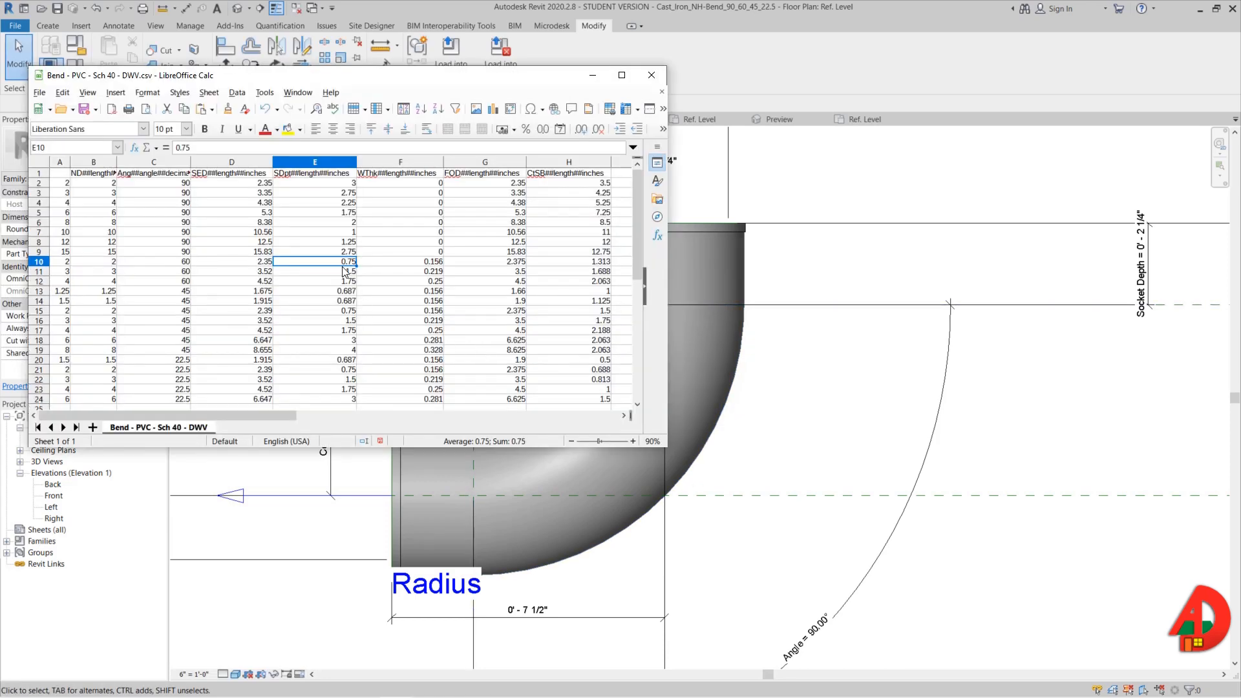
text(1)
key(Tab)
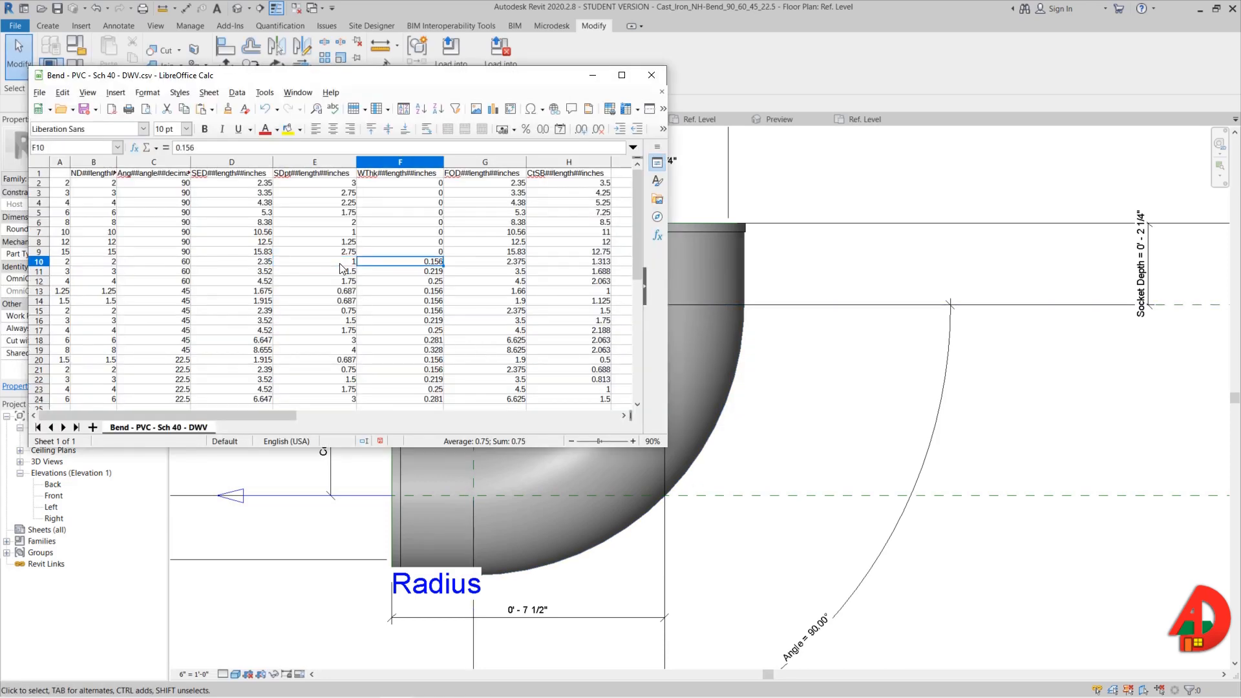
text(0)
key(Tab)
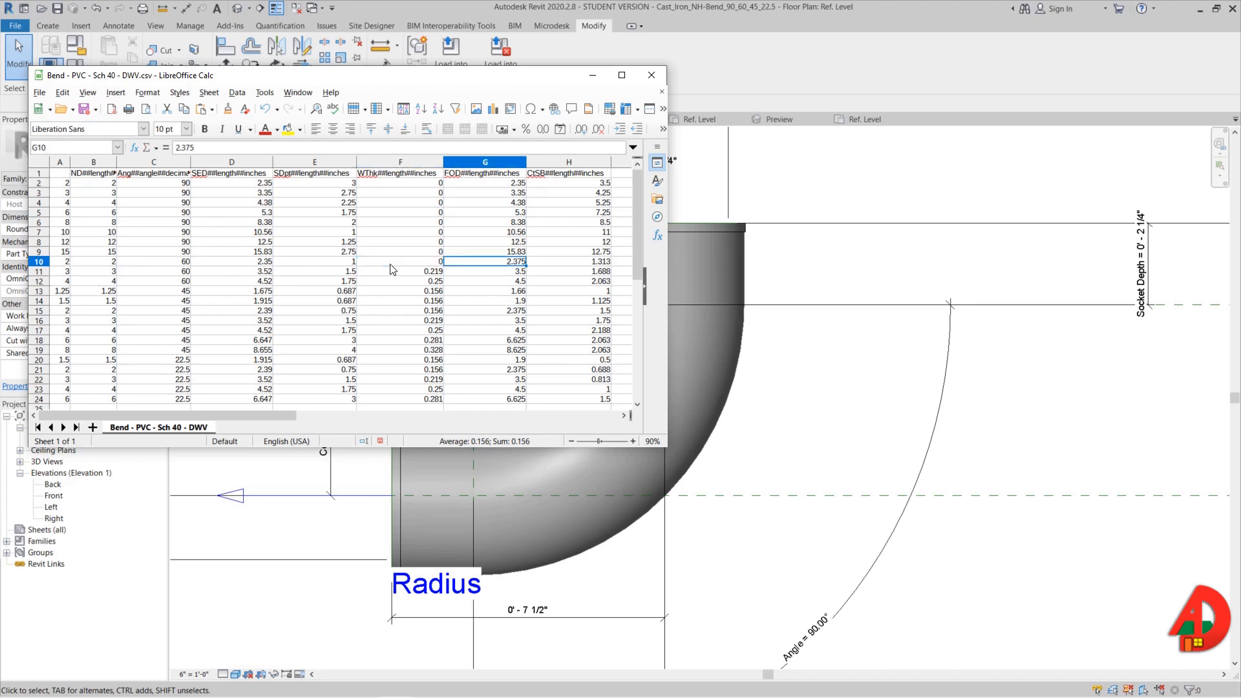
text(2)
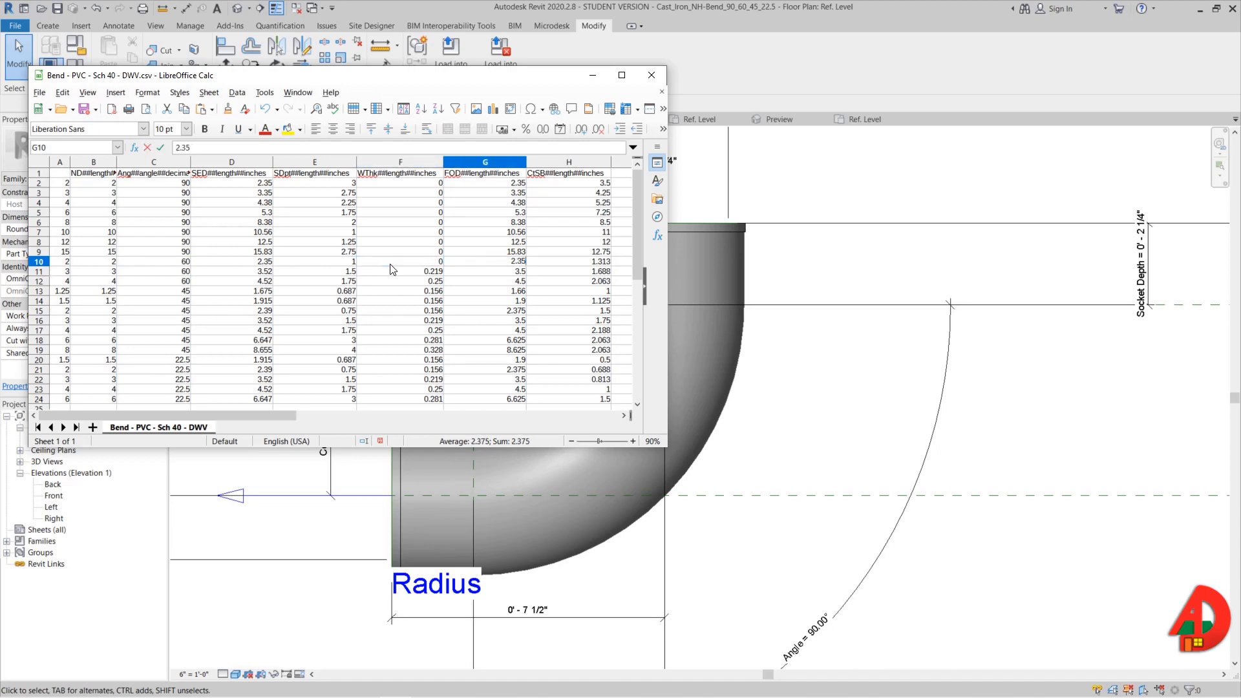
key(Tab)
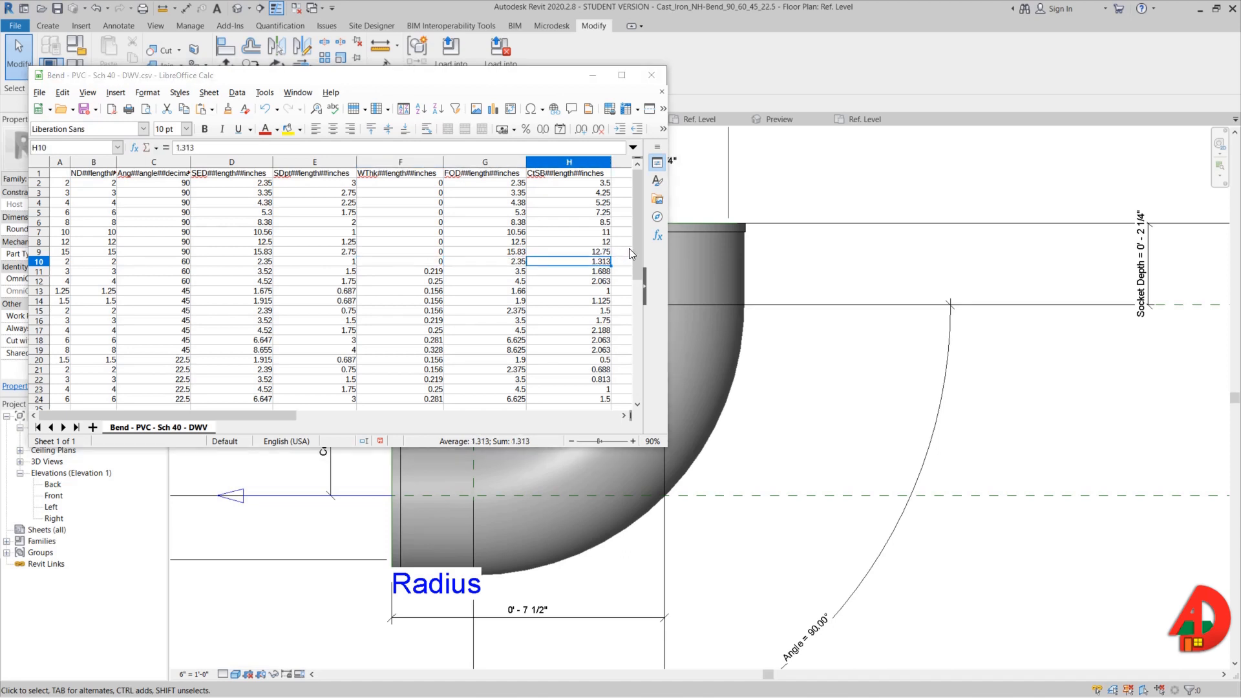
- Consult the NH 10 Sixth Bend snip and set the size 2, 60° row's CtSB value to 2.25
key(alt+Tab)
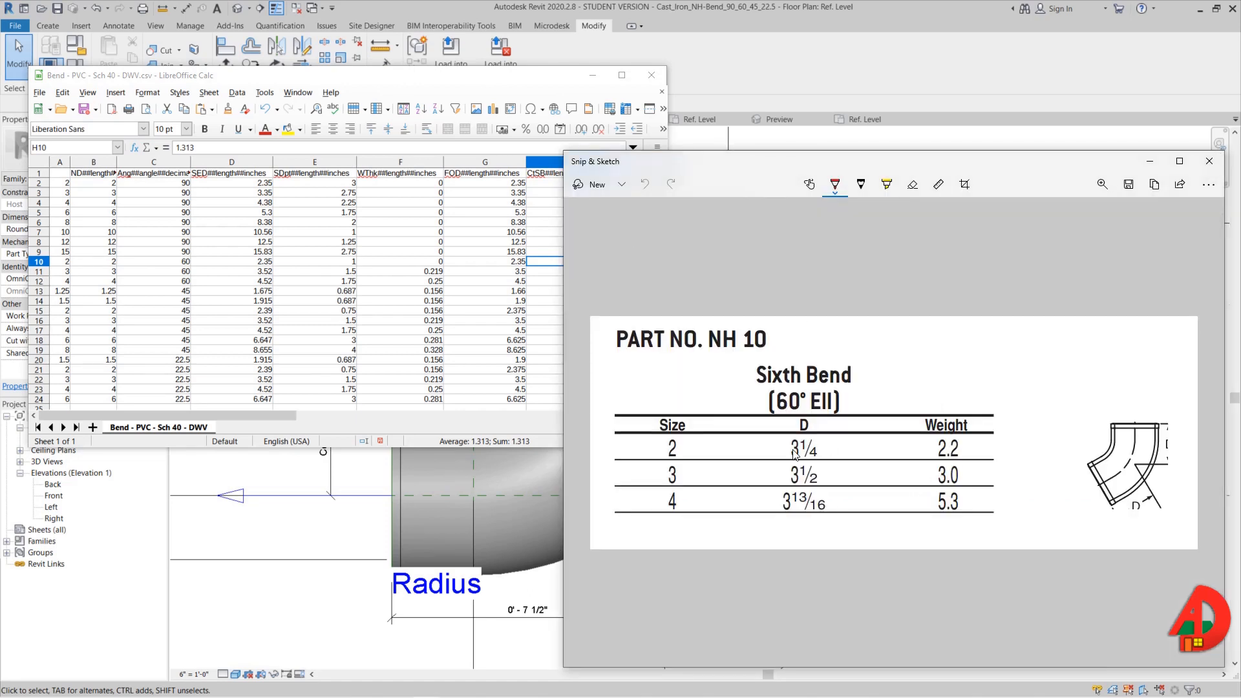
click(547, 263)
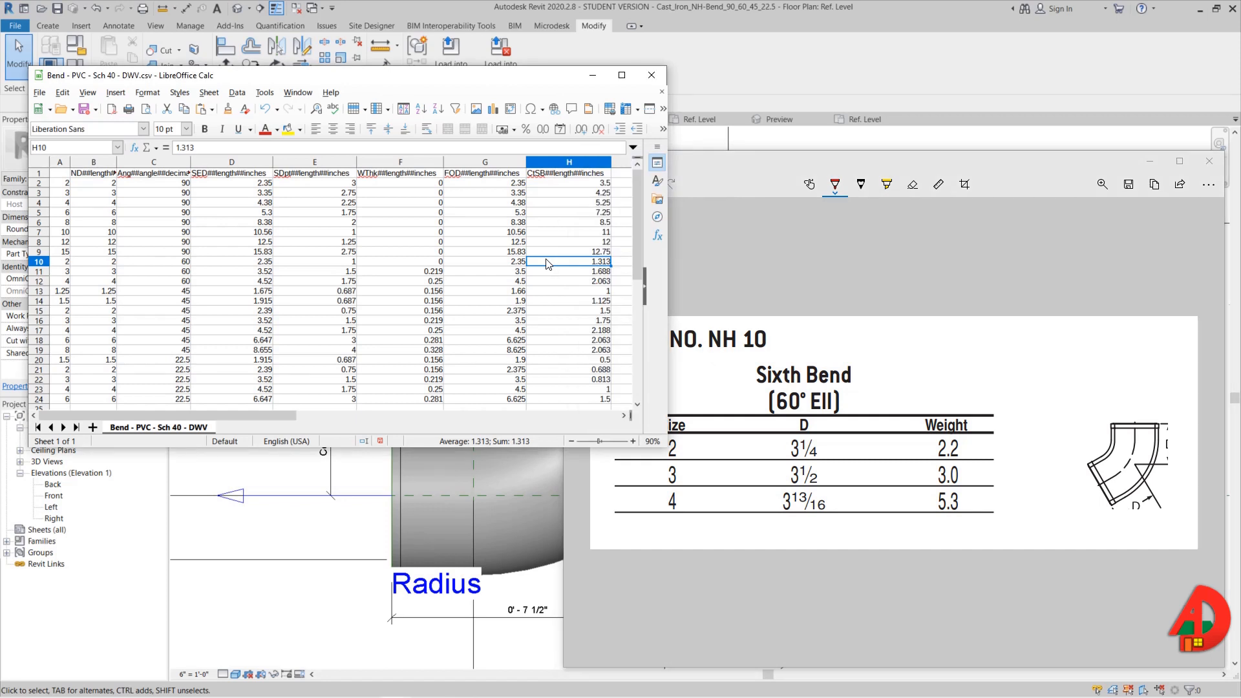
text(2.25)
key(Tab)
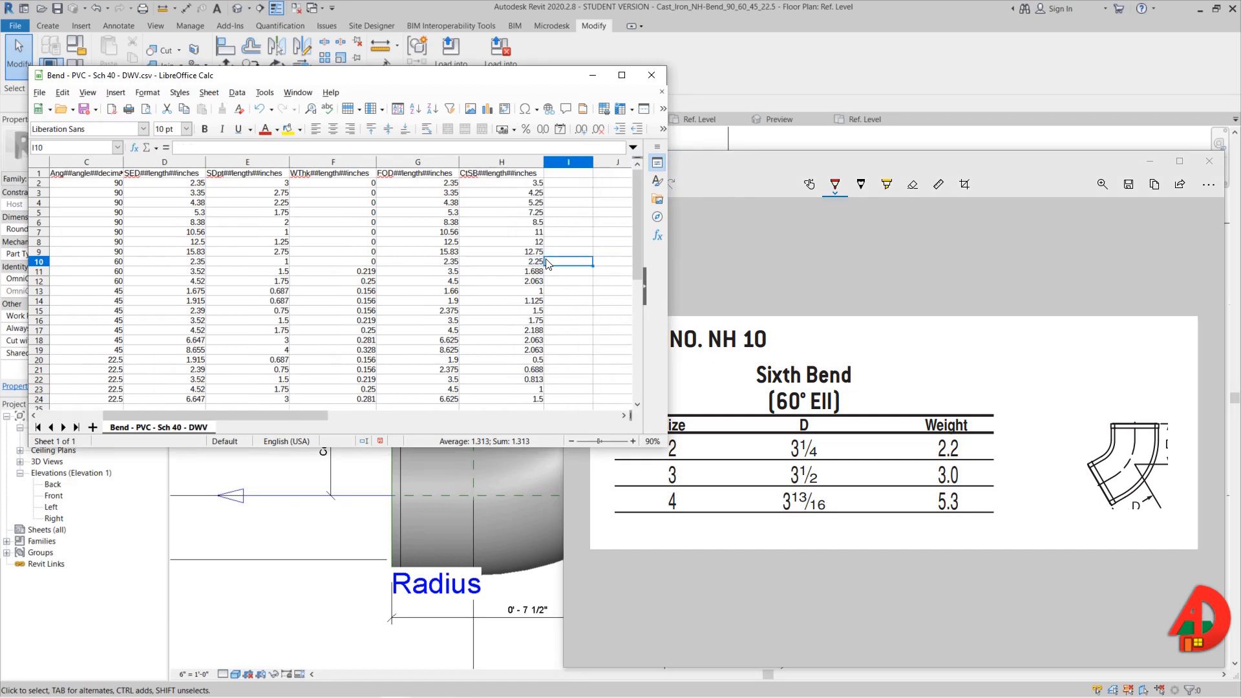
drag(277, 416, 243, 416)
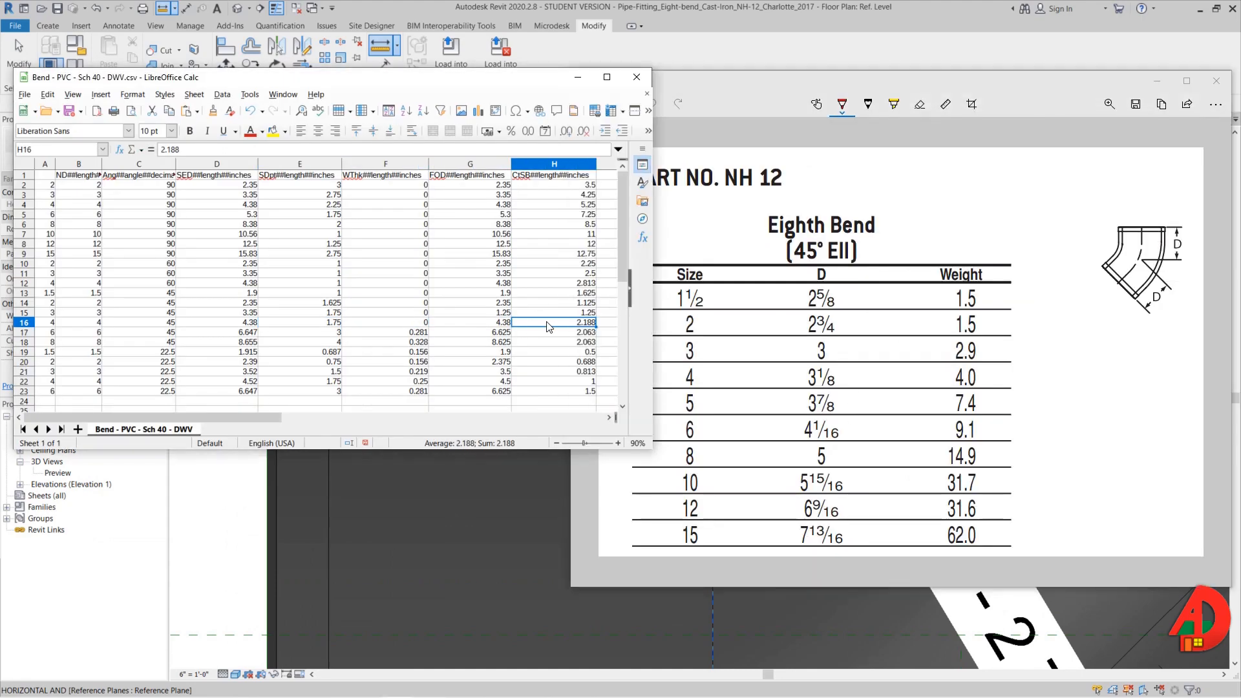
- In the 45° rows, set CtSB to 1.375 for size 4 and 1.813 for size 6, and set size 8's SDpt to 2.75 and CtSB to 2.25
click(573, 323)
text(=3.125-1)
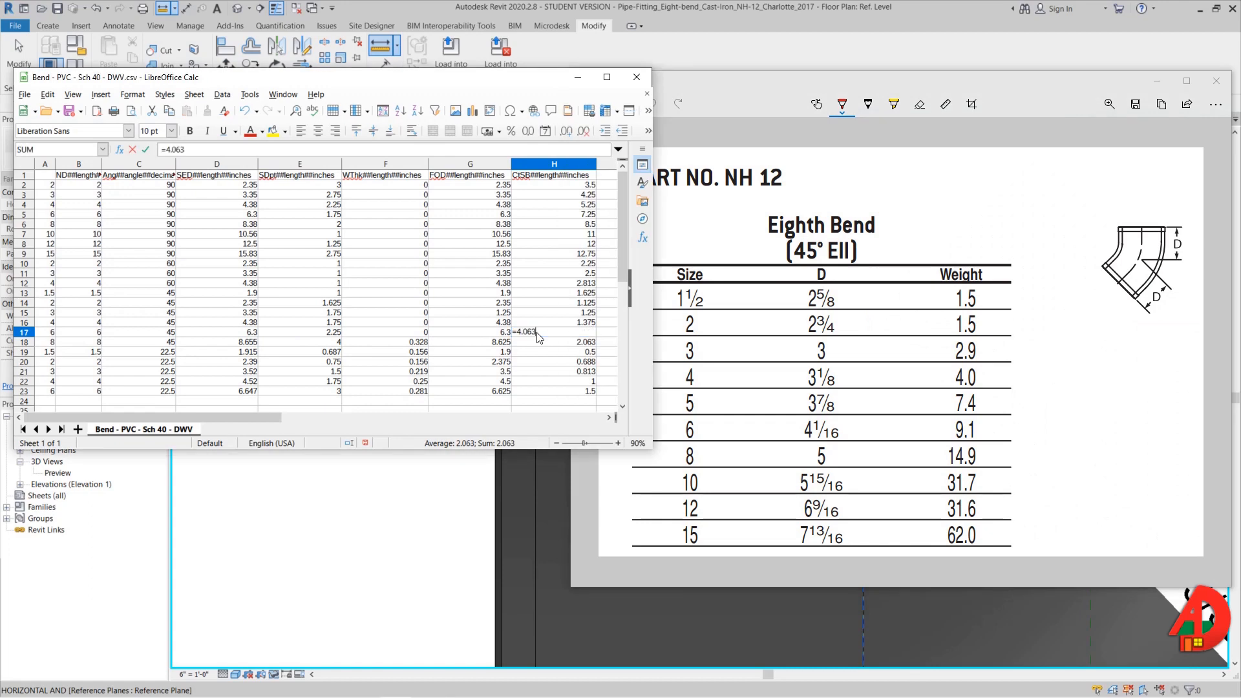
click(317, 342)
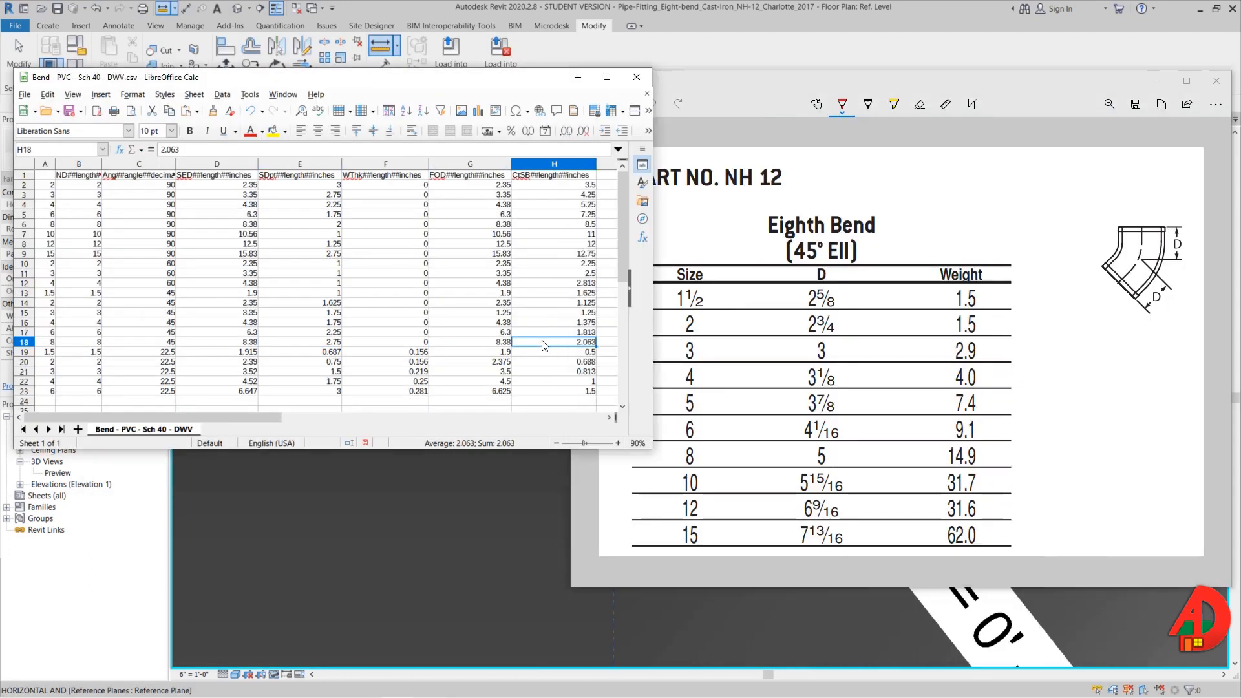
- Add 45° rows for sizes 10, 12 and 15 with SED and FOD values of 10.56, 12.5 and 15.83 and WThk 0
click(47, 351)
text(10)
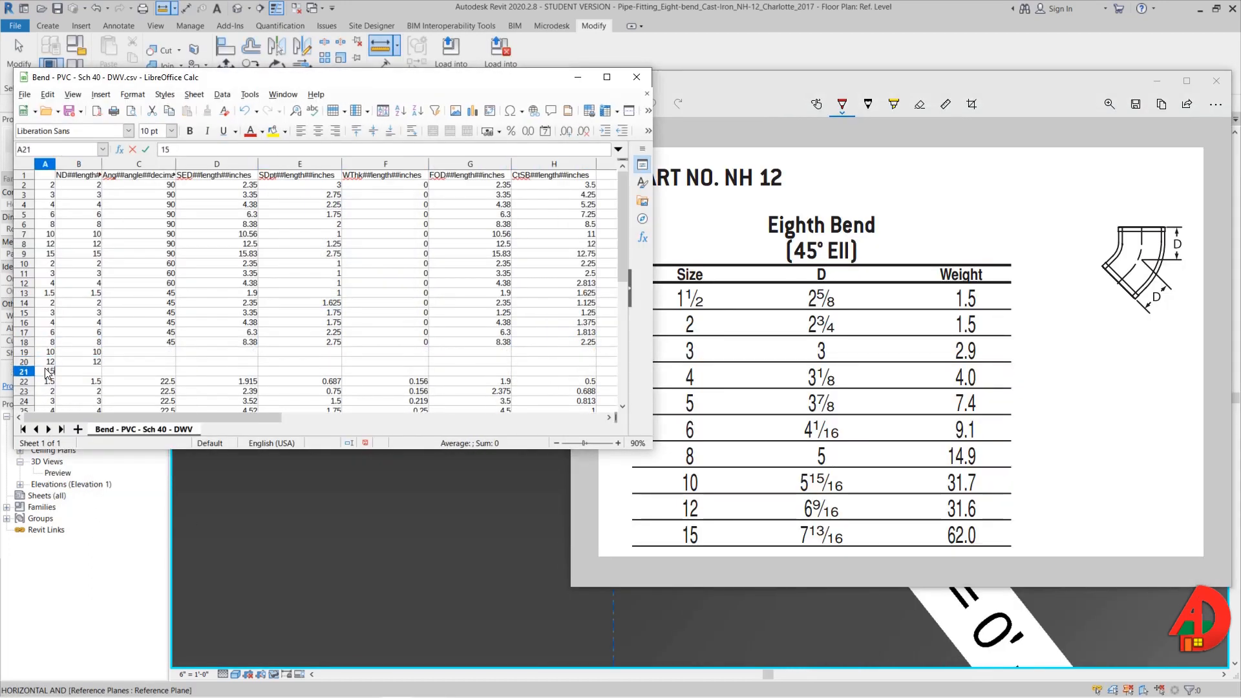
click(47, 372)
text(15)
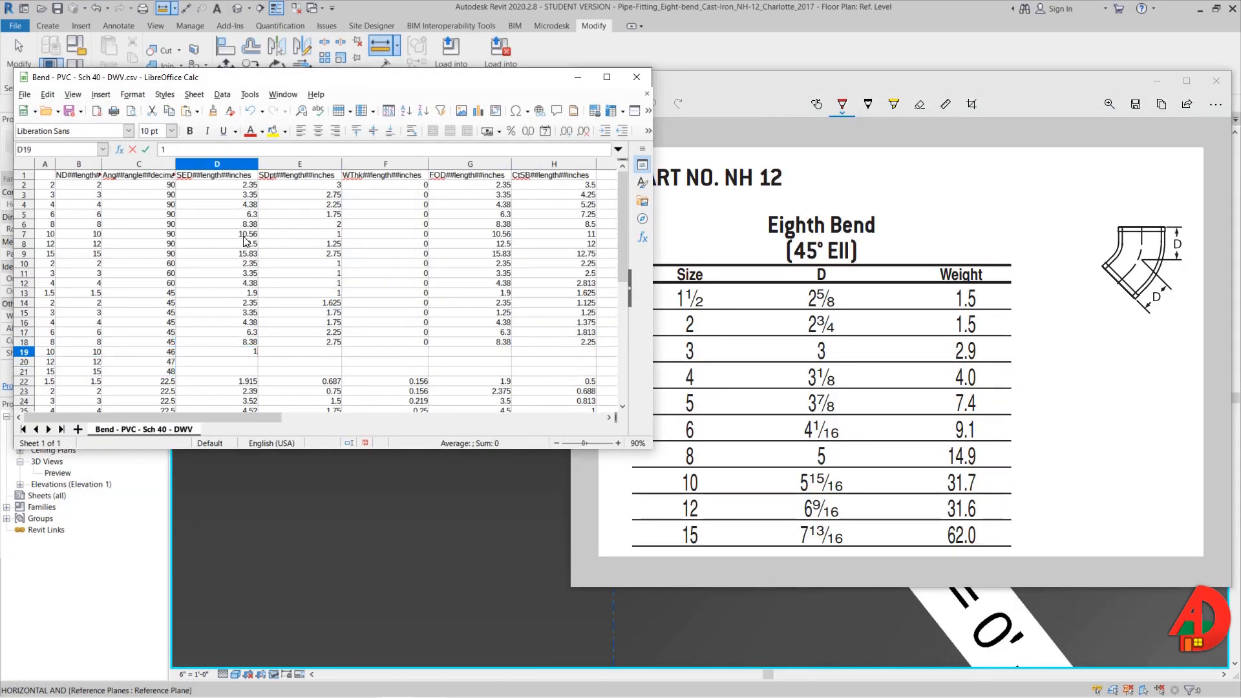
click(470, 366)
drag(386, 341, 386, 371)
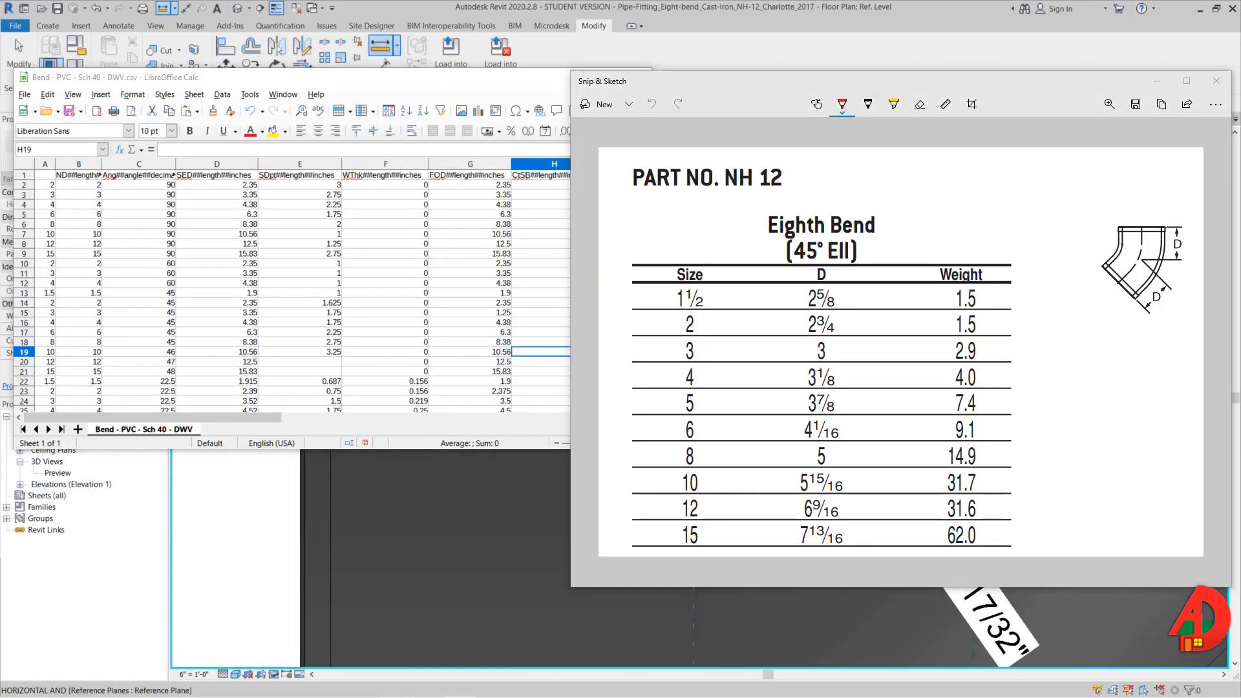
- For 45° sizes 10, 12 and 15, set SDpt to 3.25, 3.5 and 4.25 and CtSB to 2.688, 6.063 and 3.563
text(=5.938-3)
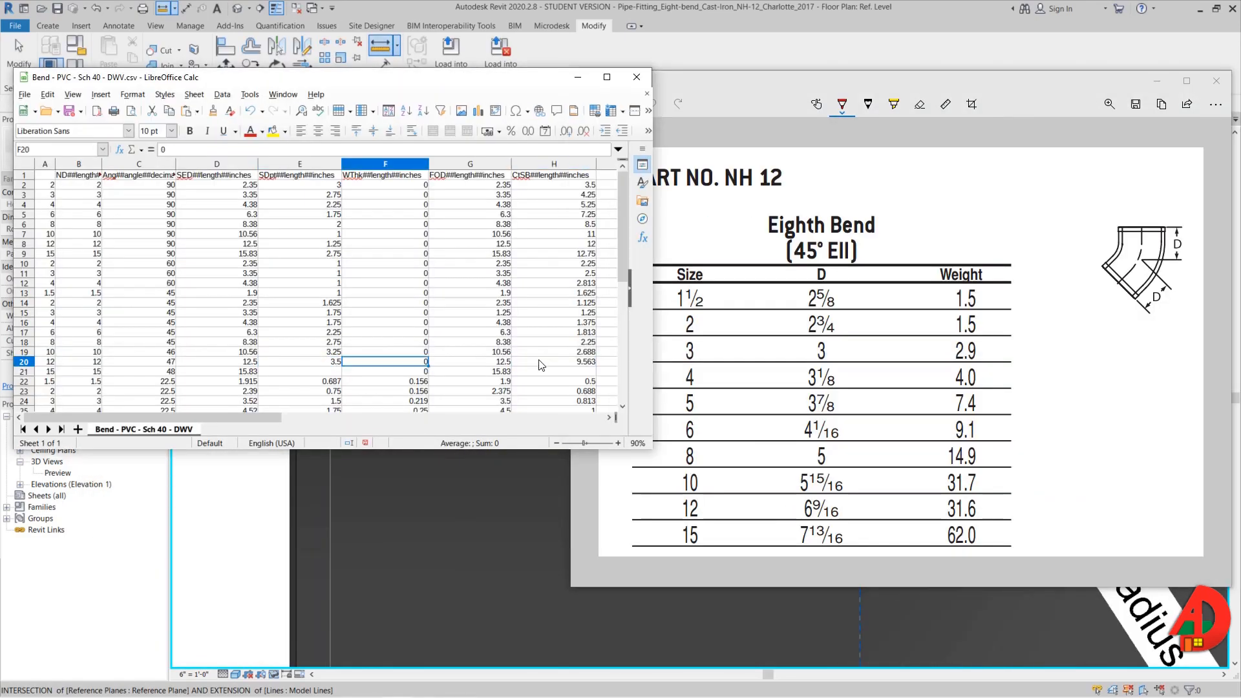
click(542, 363)
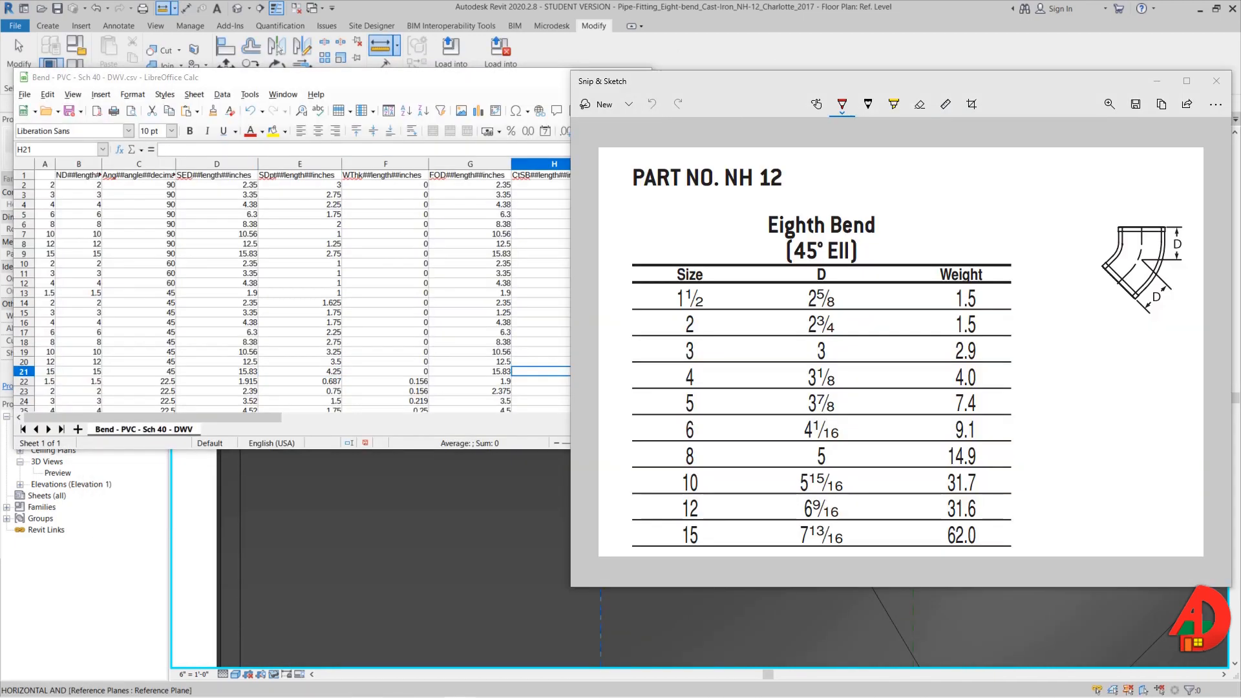
text(4.25)
key(Return)
- Consult the Sixteenth Bend snip and add a size 8 row at 22.5° below the size 6 row
right_click(567, 323)
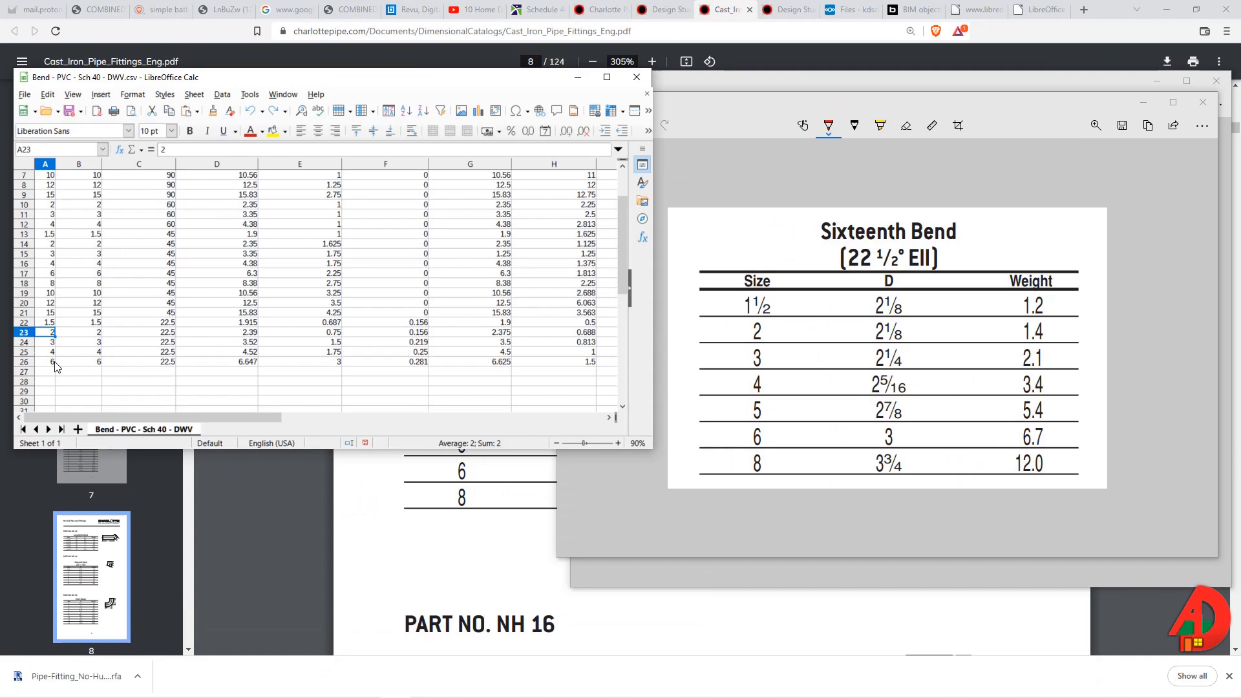
drag(56, 366, 156, 372)
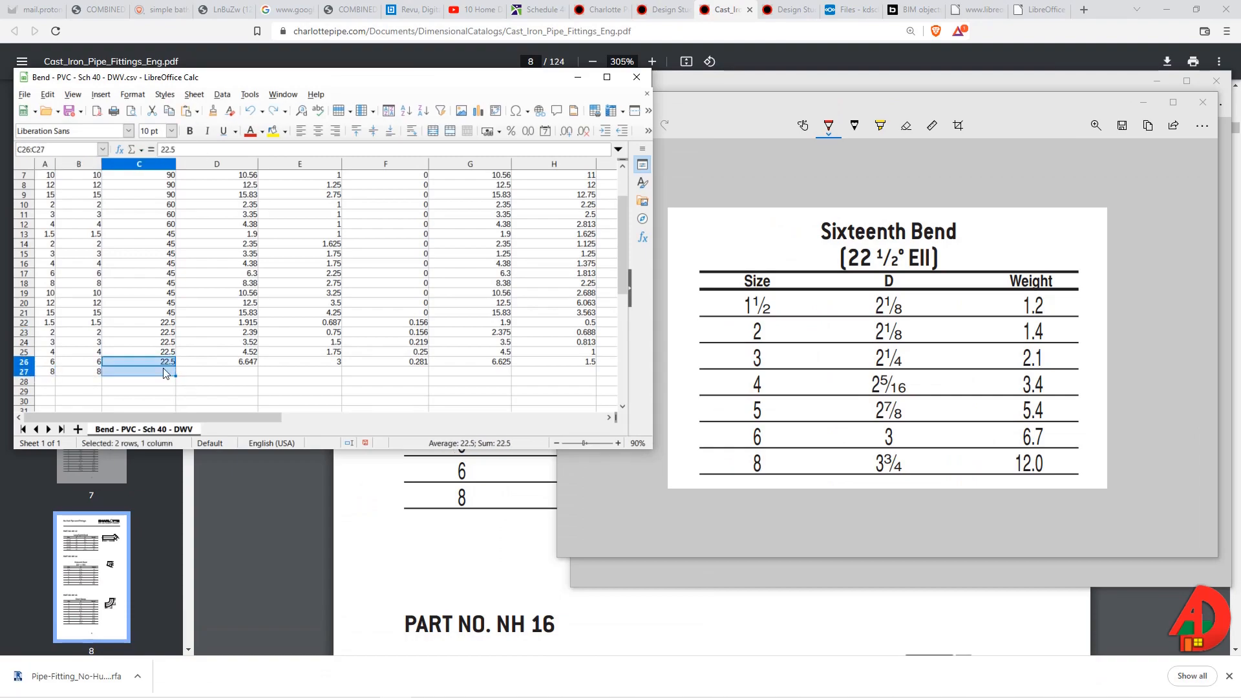
click(217, 366)
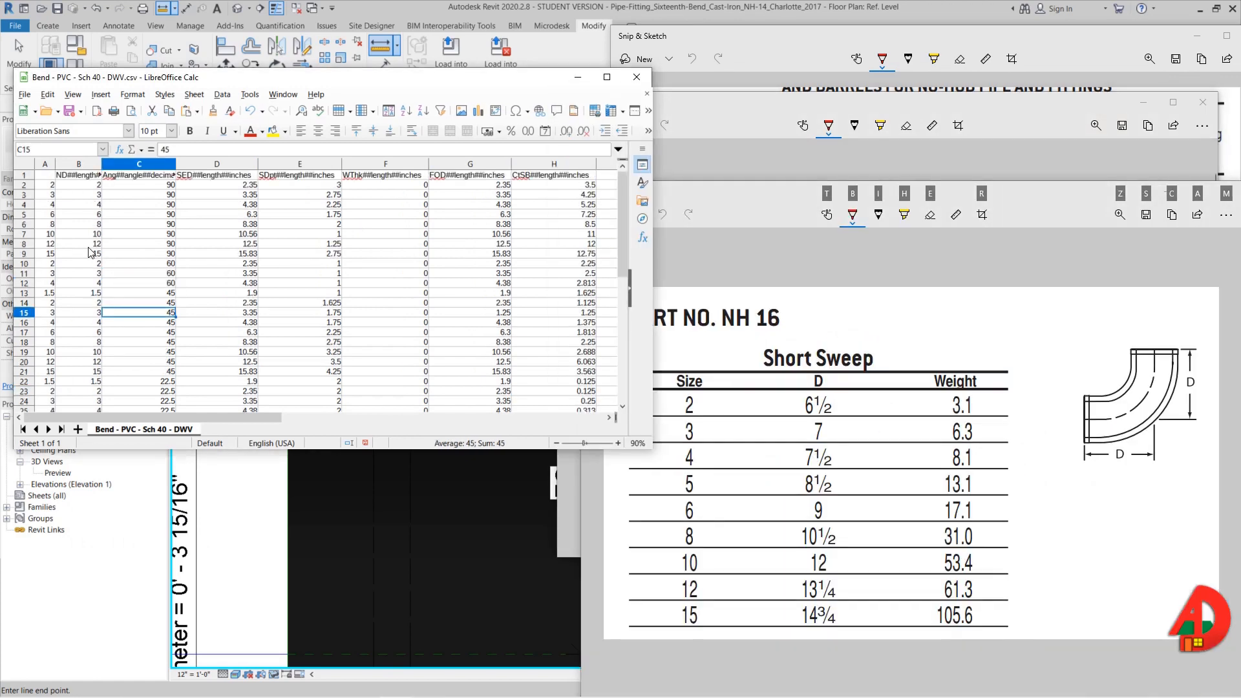
- Add a size 5 row to the 90° bends with SED and FOD set to 5.3
click(246, 215)
text(5.3)
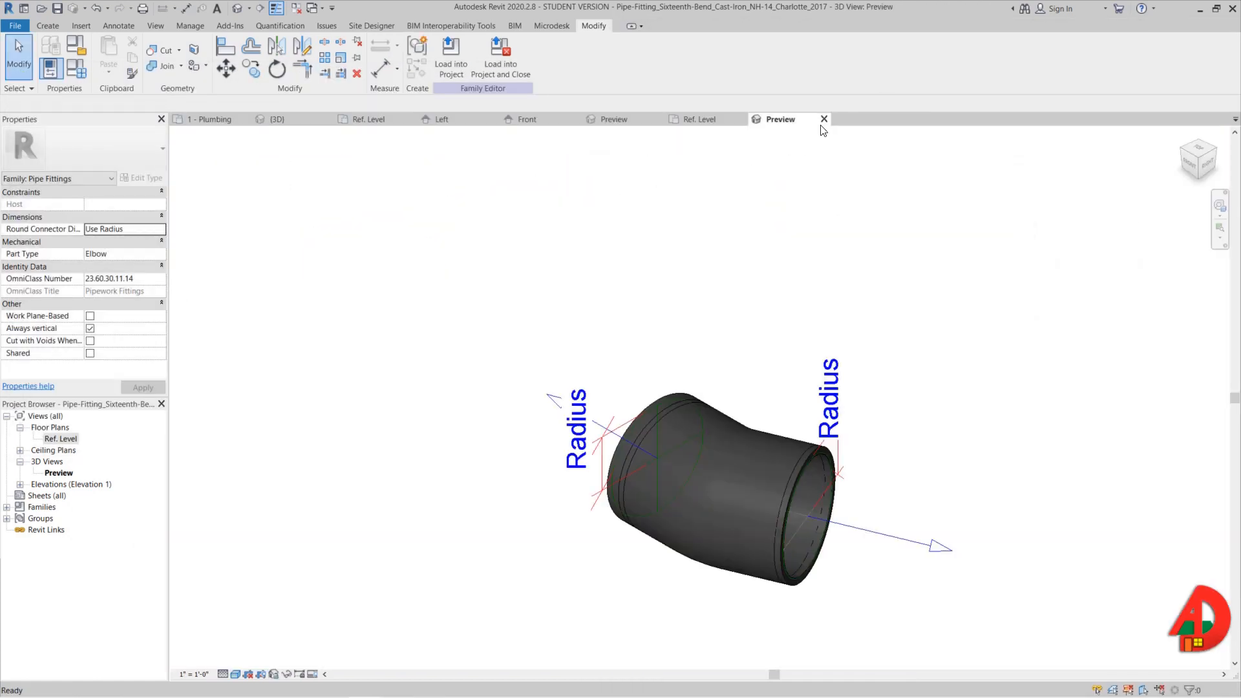
- Close the Sixteenth Bend preview and measure the Short Sweep's straight length from hub face to curve start in its Ref. Level view
click(823, 119)
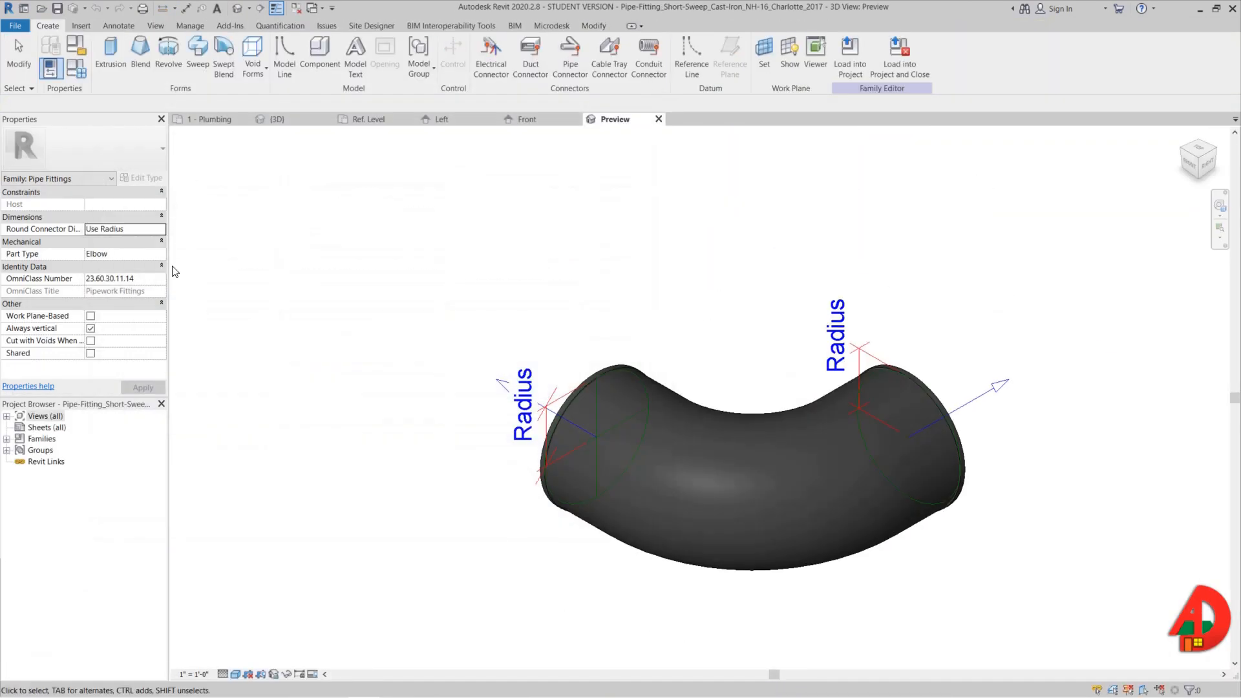
double_click(62, 439)
scroll(650, 389, up, 7)
click(162, 8)
scroll(488, 420, up, 3)
click(469, 413)
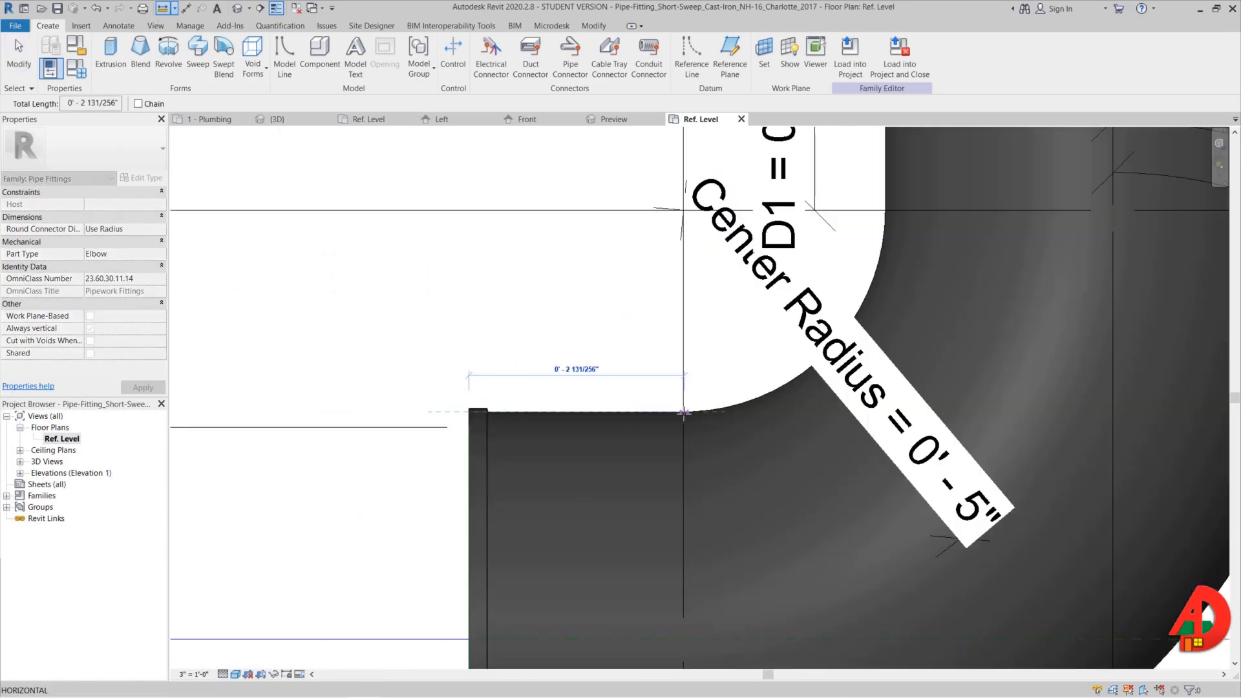
- In LibreOffice Calc, set the size 5, 90° row's SDpt to 2 and CtSB to 6.5 using the NH 16 Short Sweep chart
key(alt+Tab)
text(2)
click(545, 214)
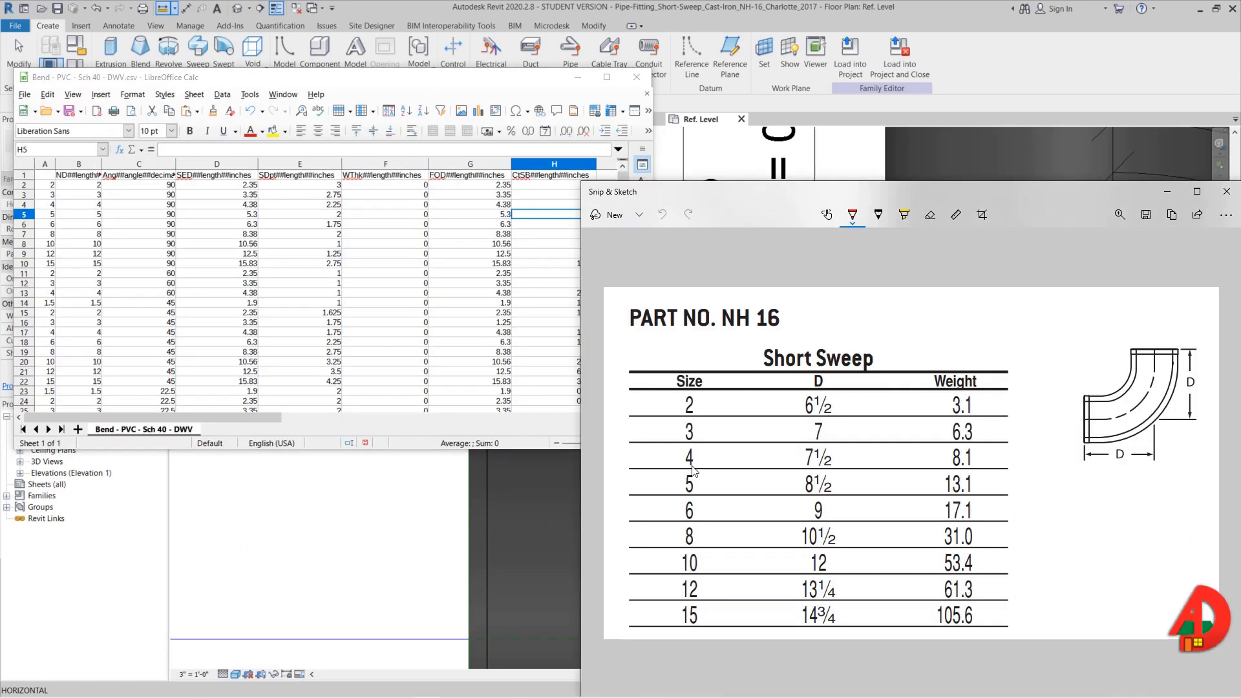
text(6.5)
key(Tab)
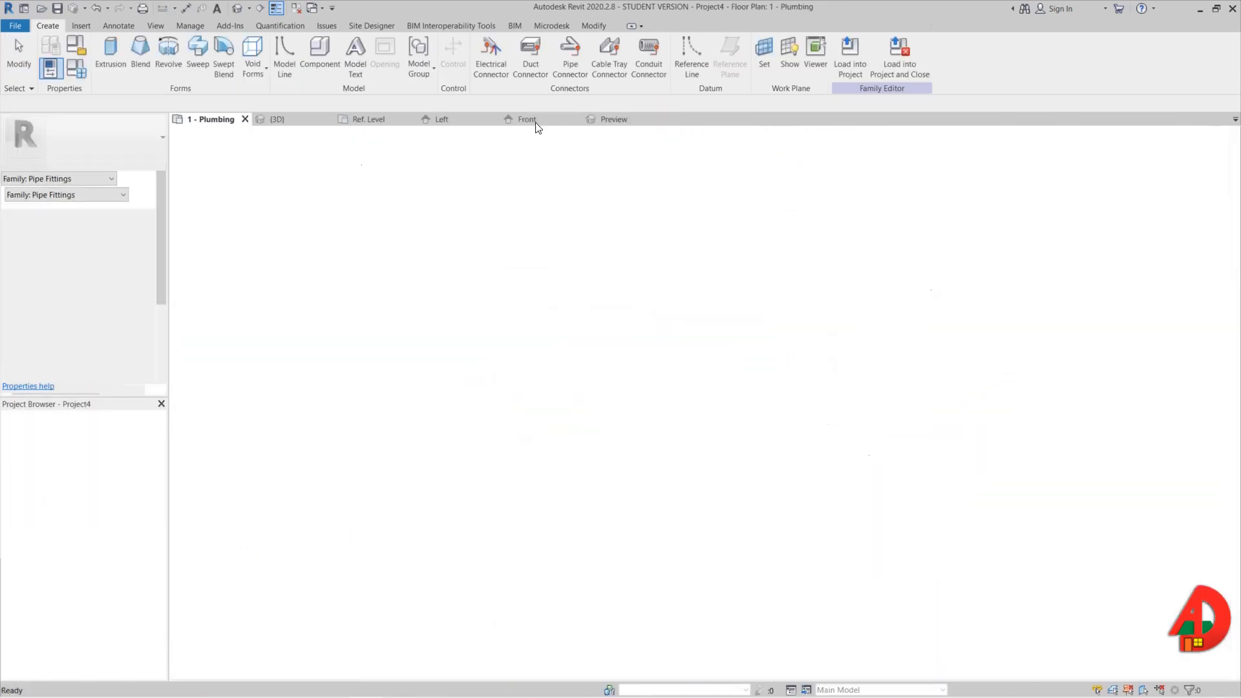
- In the Cast_Iron_NH-Bend family, re-import the Bend - PVC - Sch 40 - DWV lookup table, replacing the existing one, and apply it
click(360, 121)
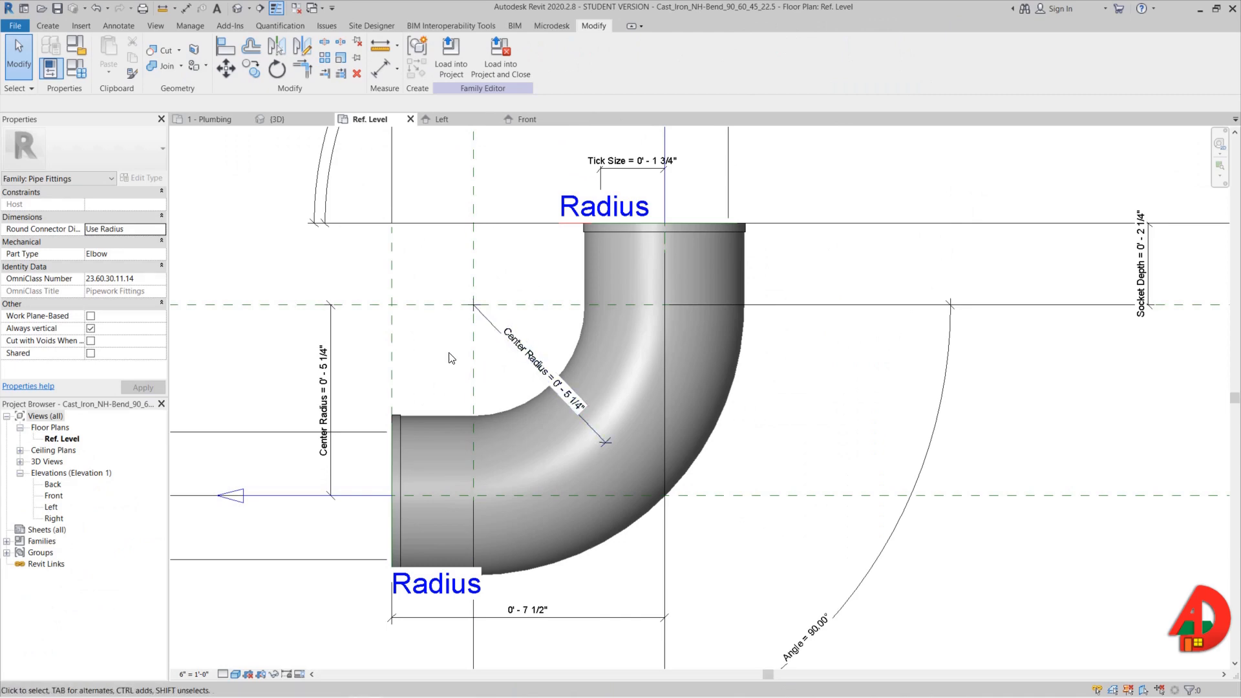
click(76, 67)
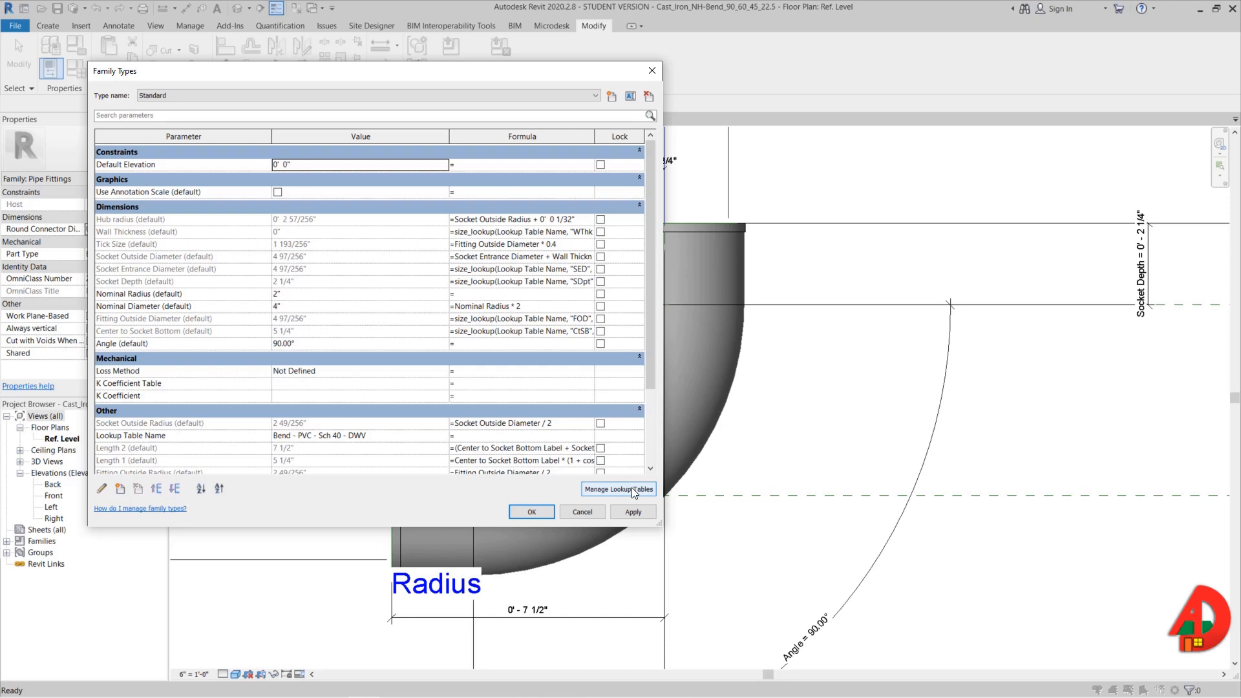
click(632, 491)
click(467, 213)
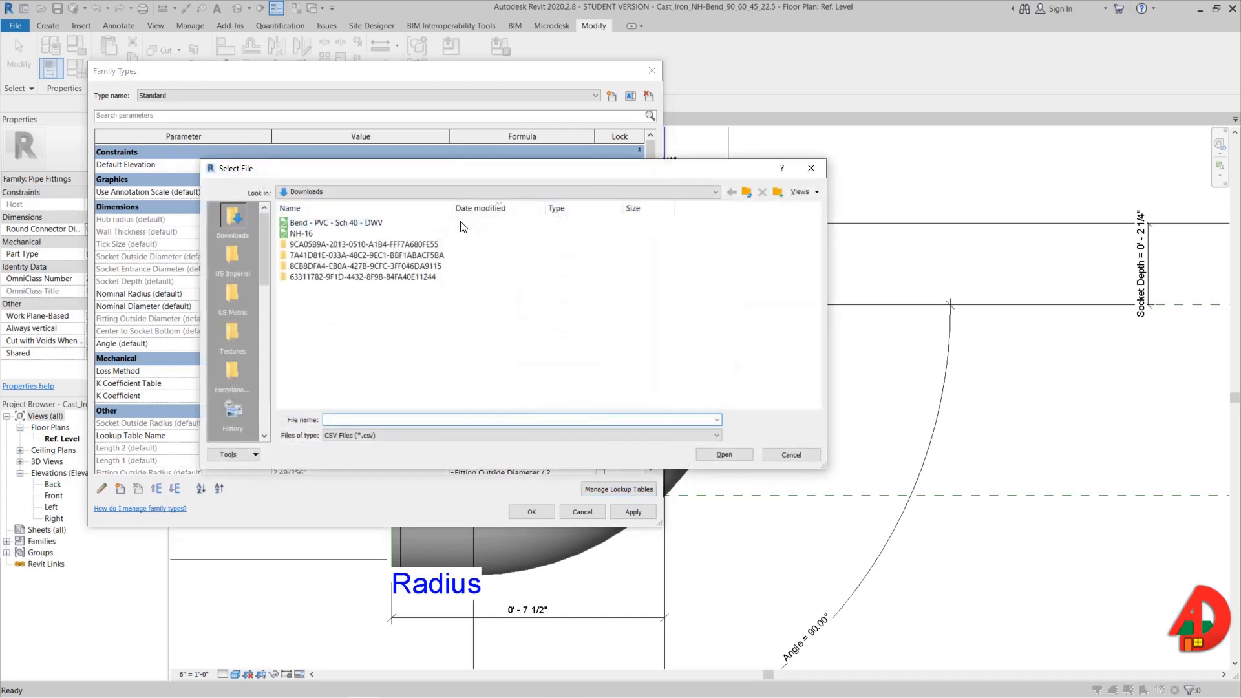
double_click(323, 222)
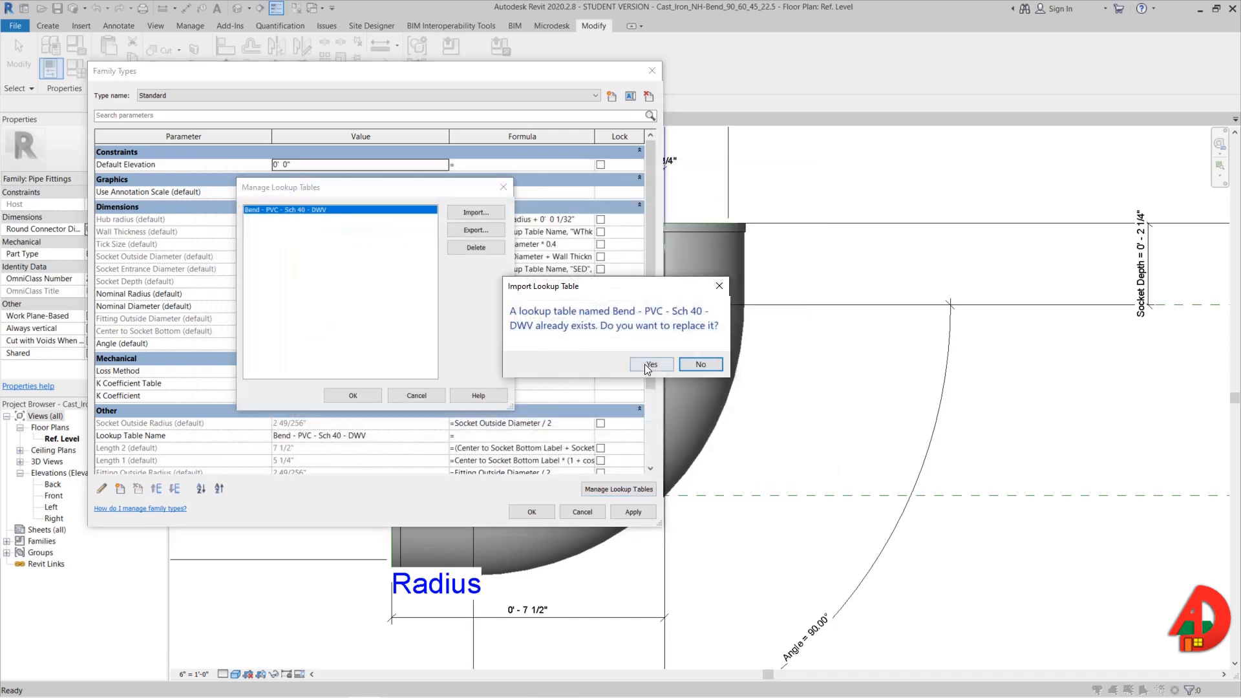
click(650, 364)
key(Return)
click(630, 511)
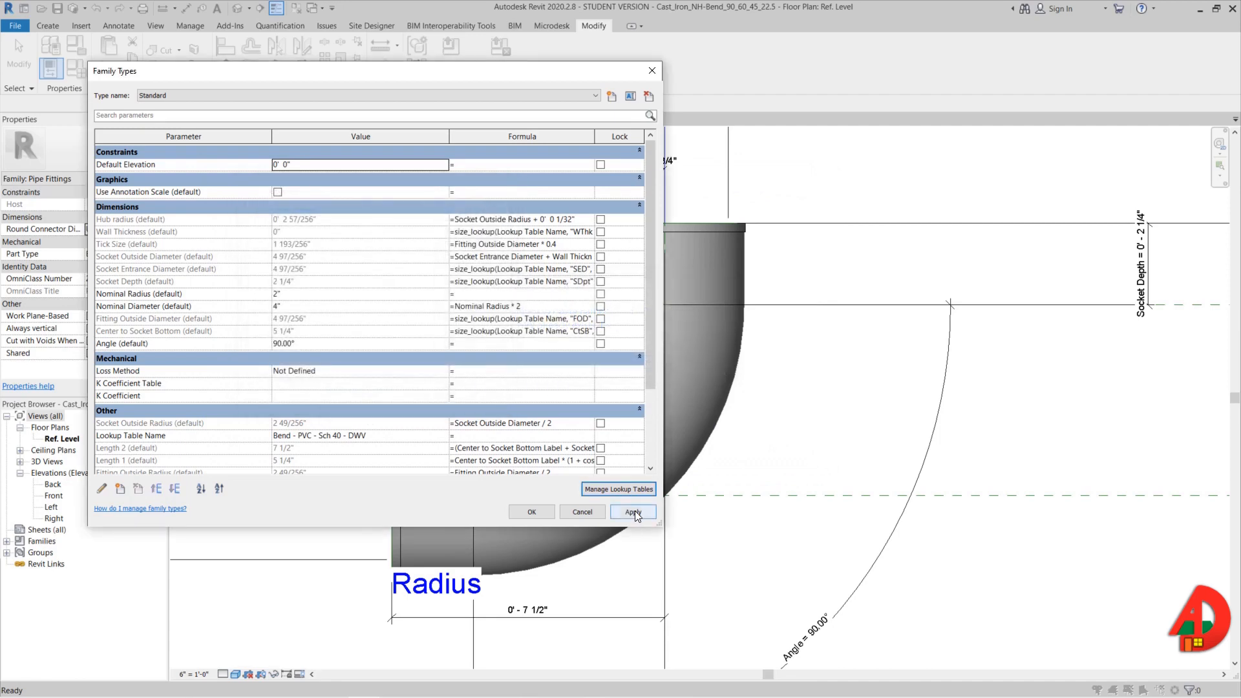
click(531, 511)
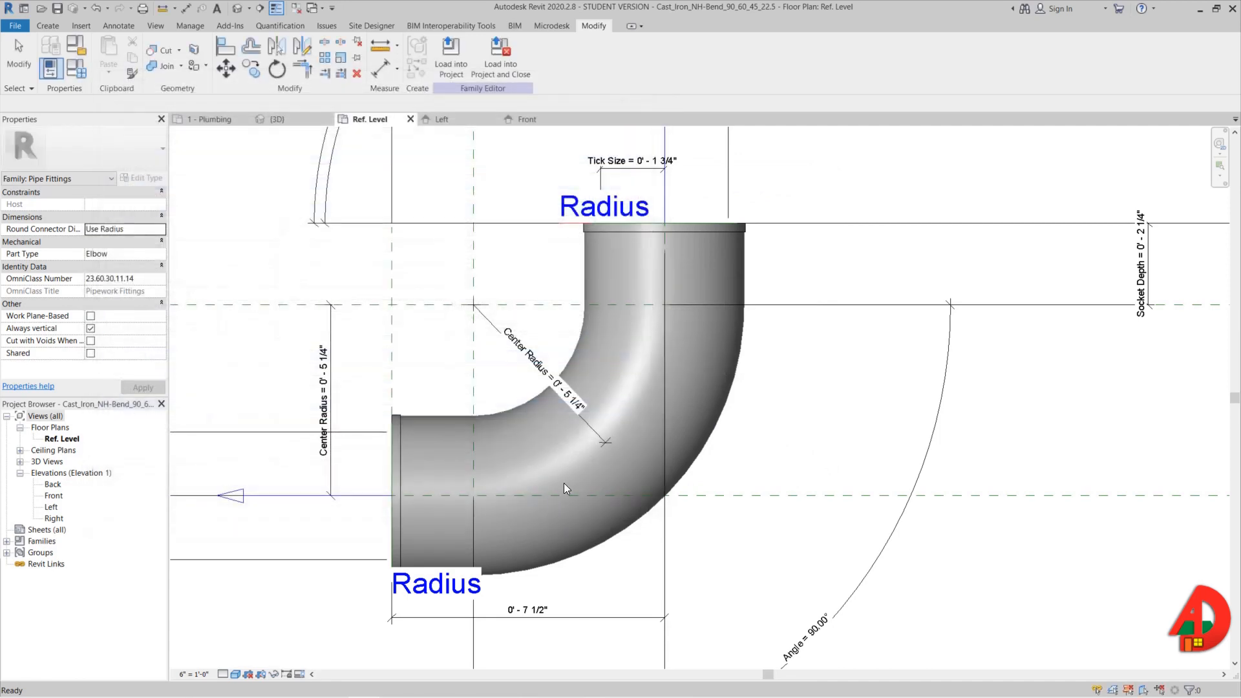
- Select the elbow's unlabeled overall length dimension and compare it with dimension D in the NH 16 Short Sweep chart
middle_drag(602, 481, 658, 451)
click(630, 571)
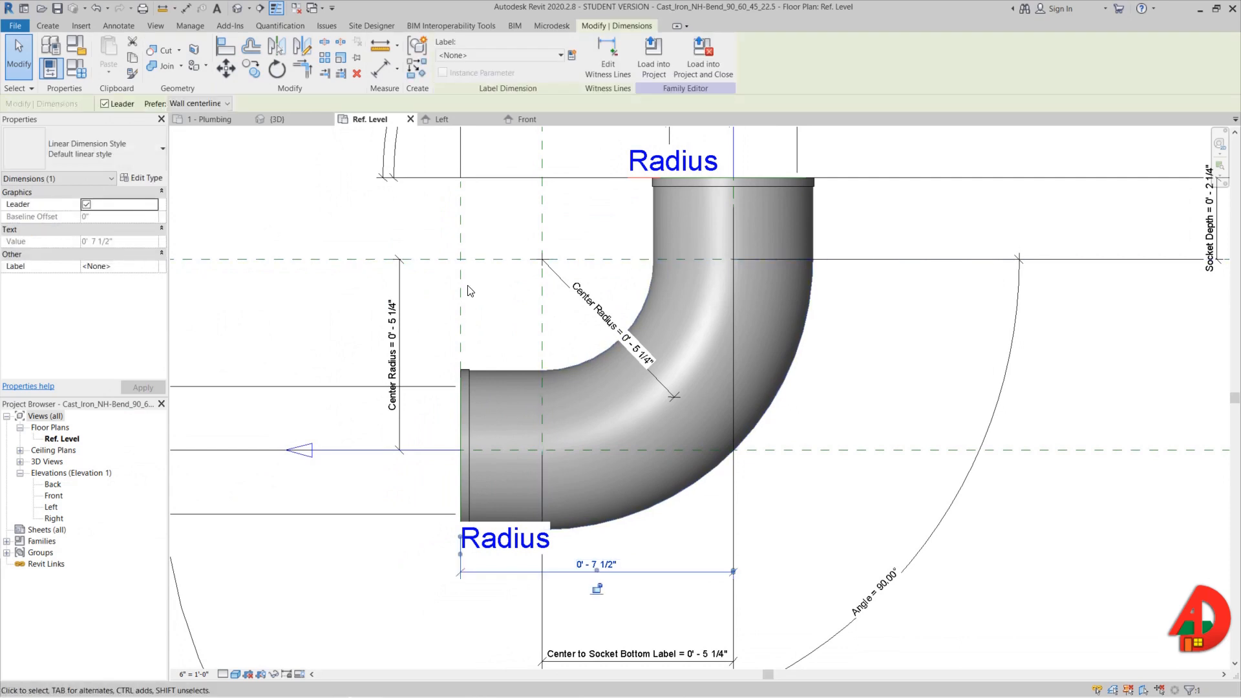
key(alt+Tab)
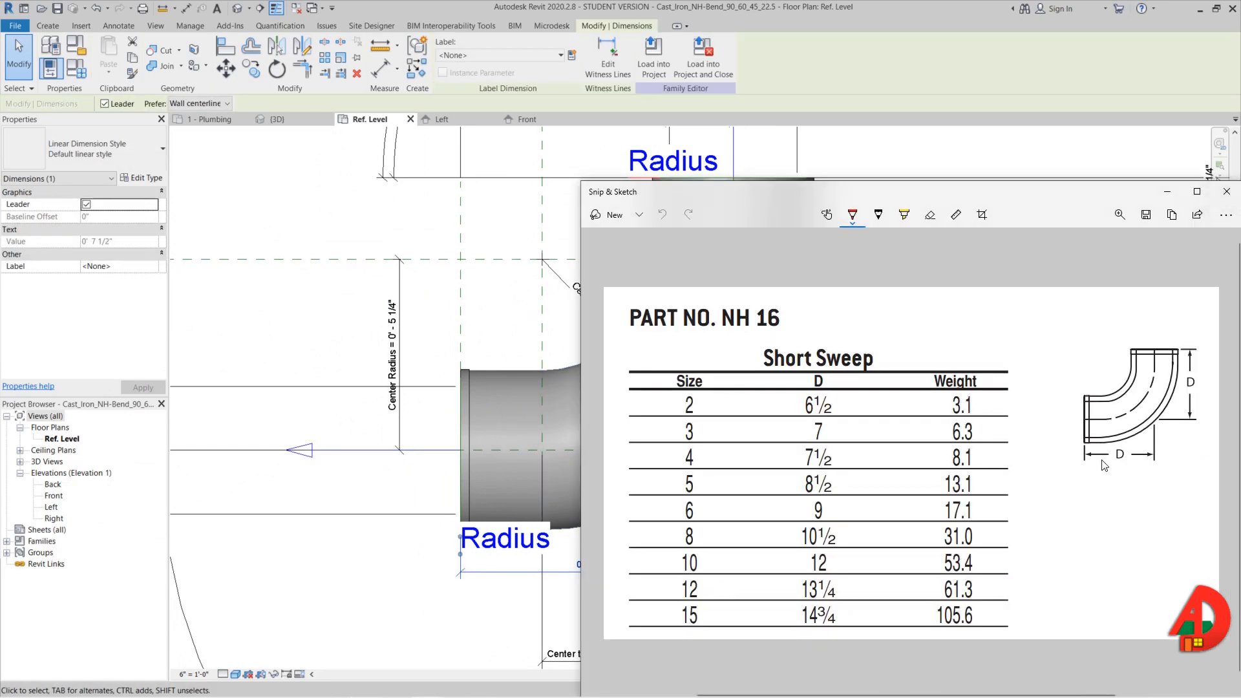
key(alt+Tab)
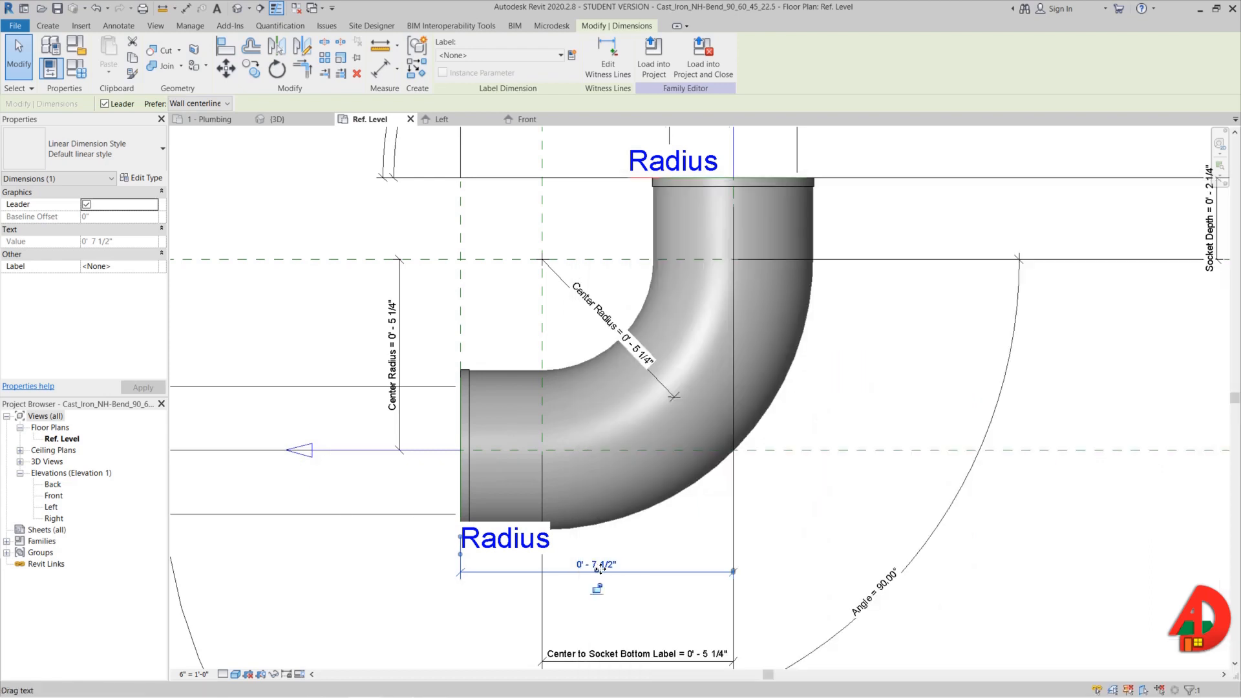
- Duplicate the selected dimension's type as Default linear style 2 with bold text and a 9/32" text size
click(145, 177)
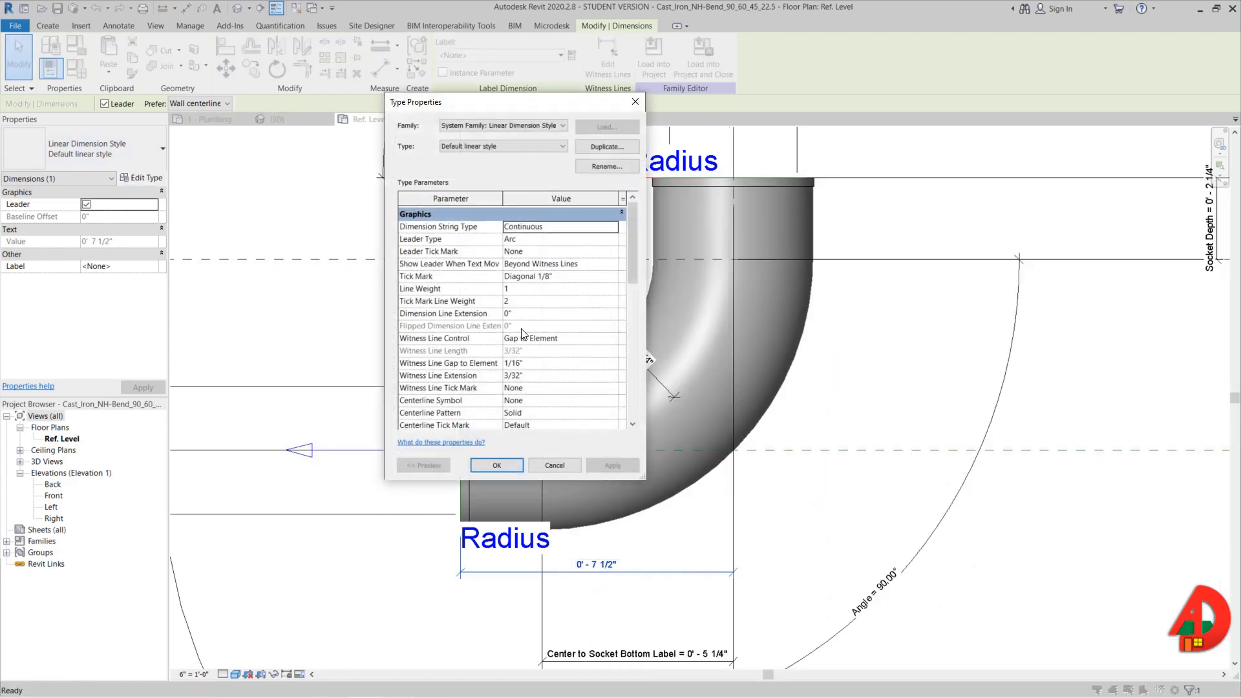
click(597, 147)
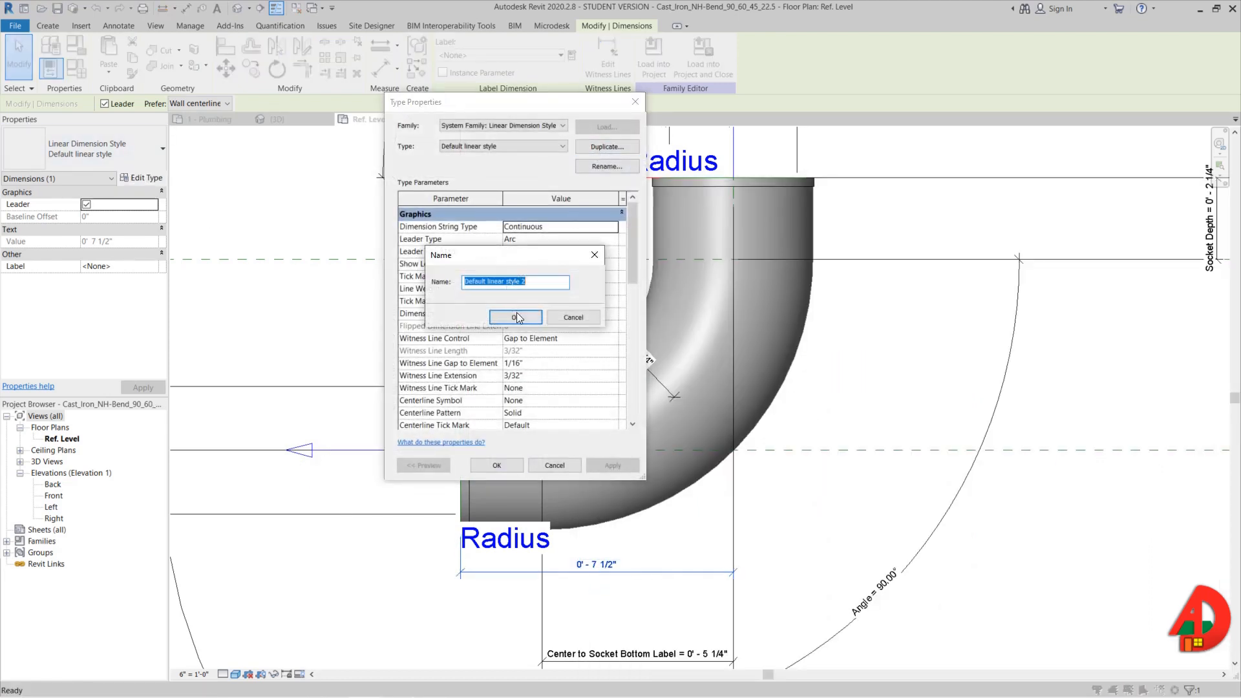
key(Return)
scroll(549, 326, down, 5)
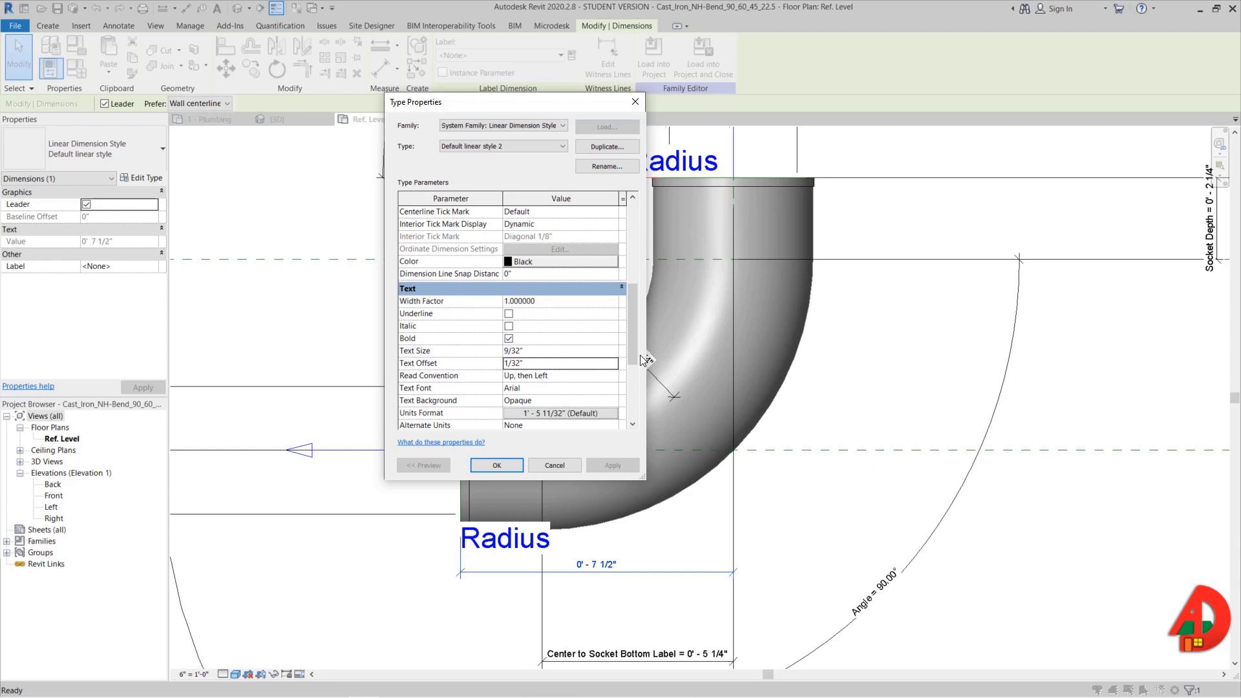
click(512, 464)
- Move the enlarged overall length dimension farther below the elbow, clear of the Radius label
scroll(564, 476, down, 3)
middle_drag(630, 535, 624, 504)
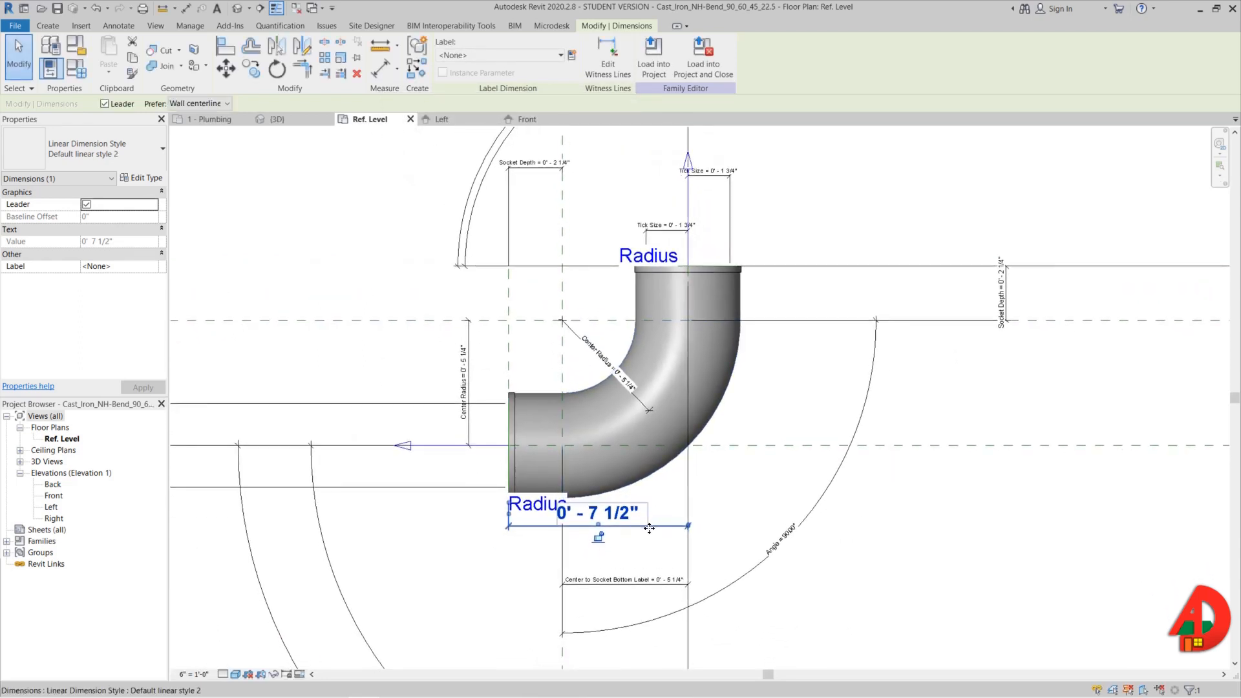
drag(624, 504, 624, 531)
middle_drag(572, 461, 726, 444)
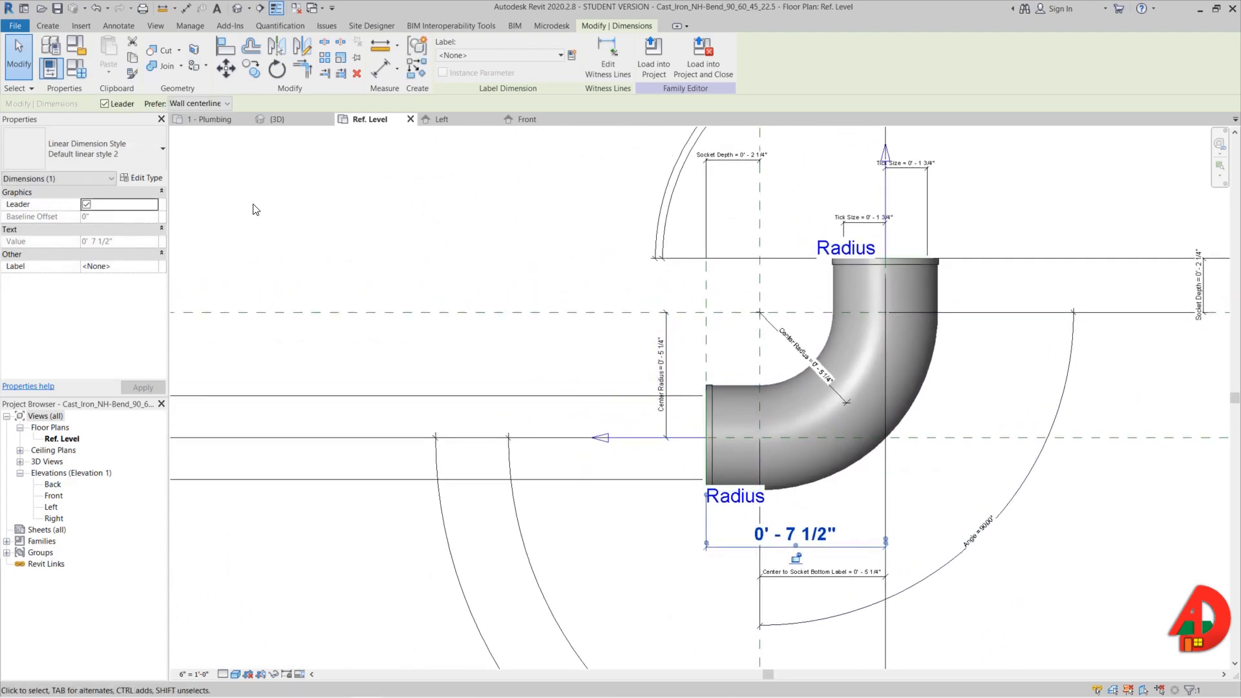
- Set the family's Nominal Diameter to 2" and check the overall length against the NH 16 Short Sweep chart
click(80, 74)
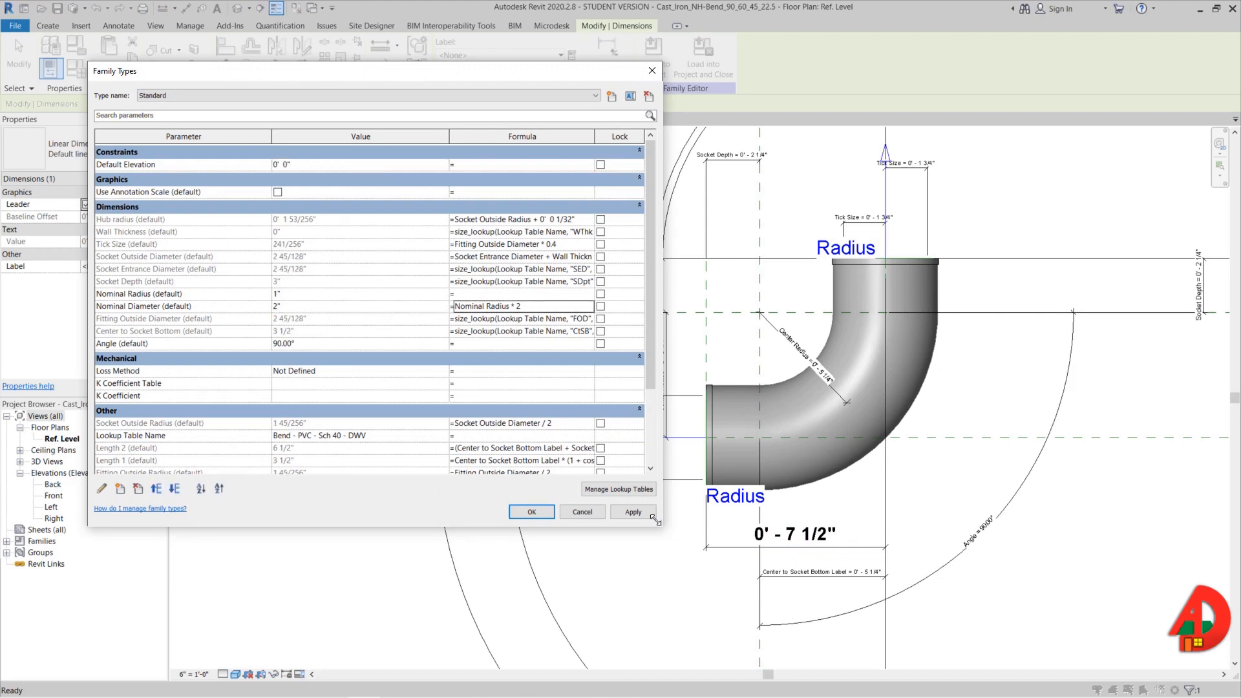
click(535, 509)
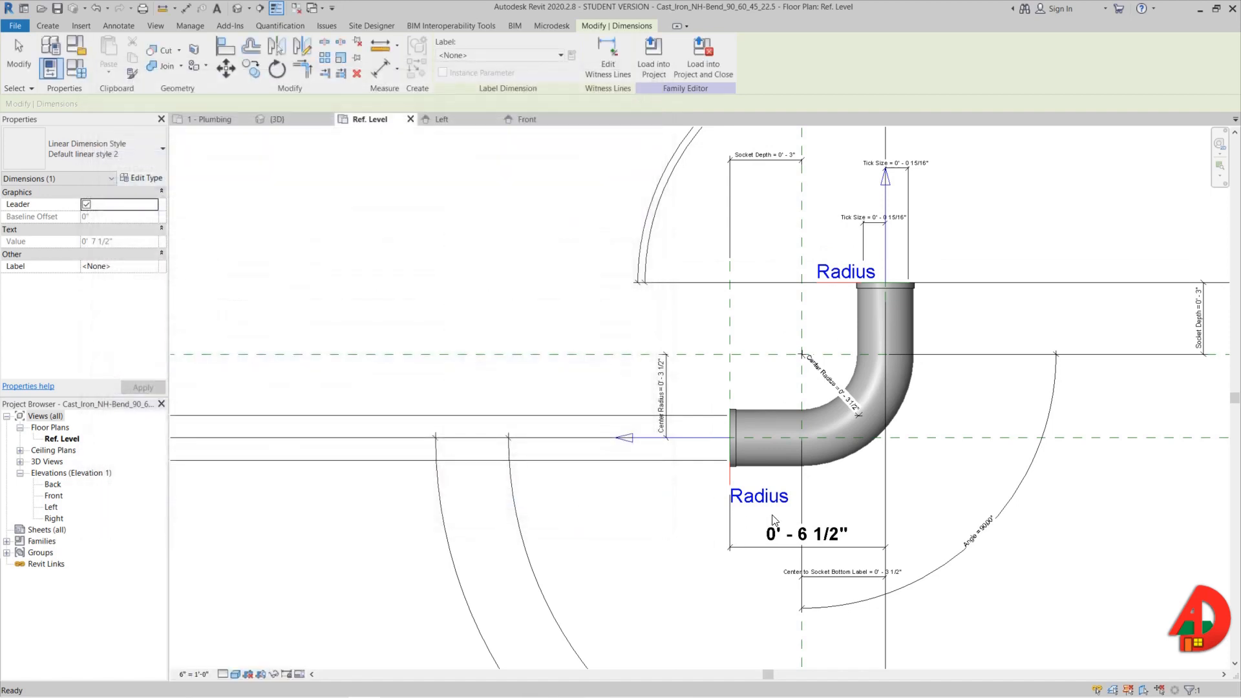
key(alt+Tab)
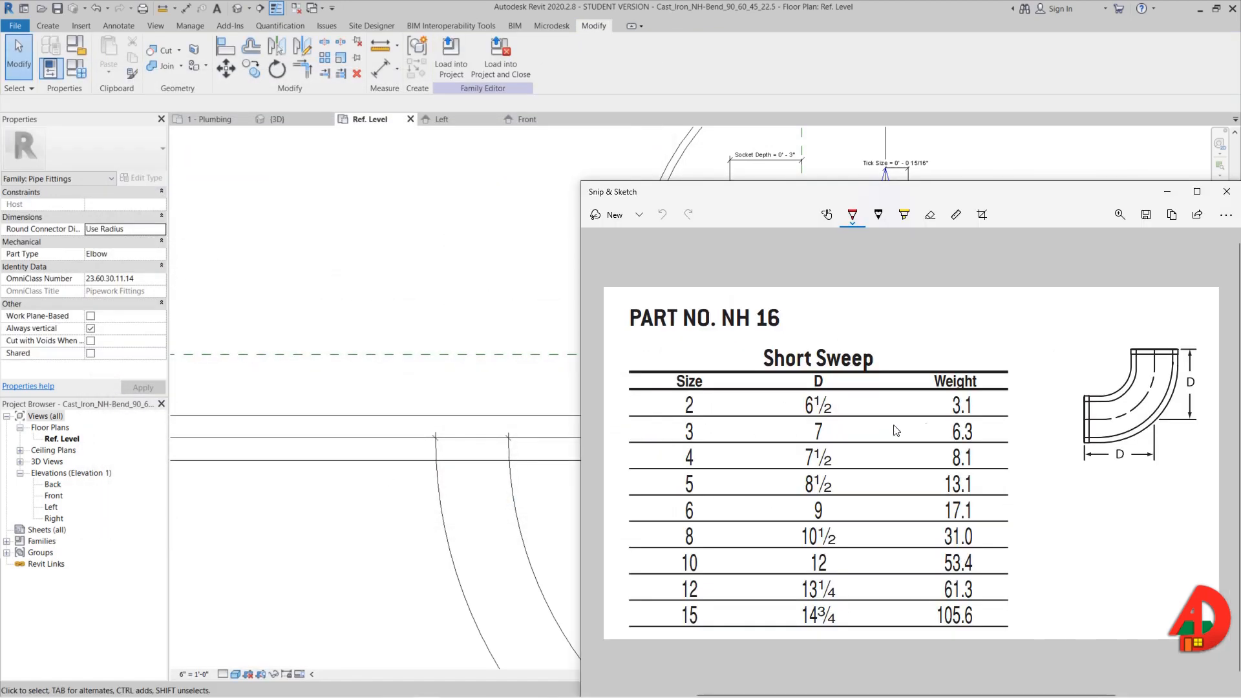
key(alt+Tab)
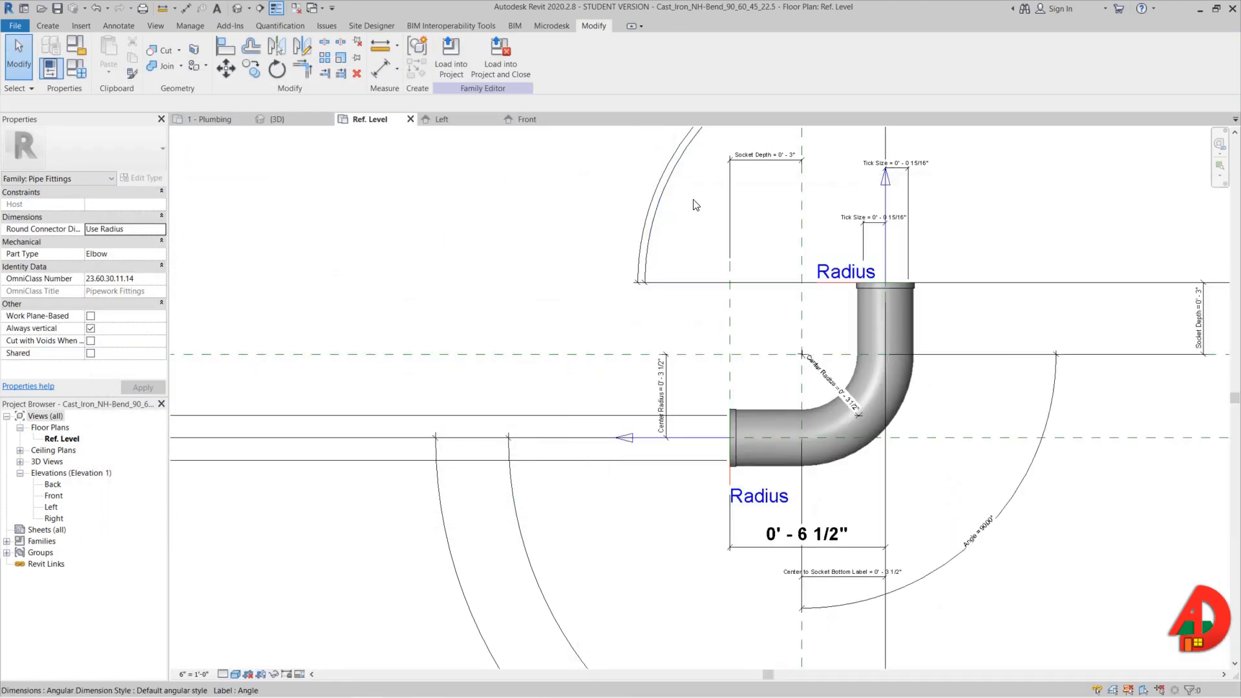
key(alt+Tab)
key(alt+Tab)
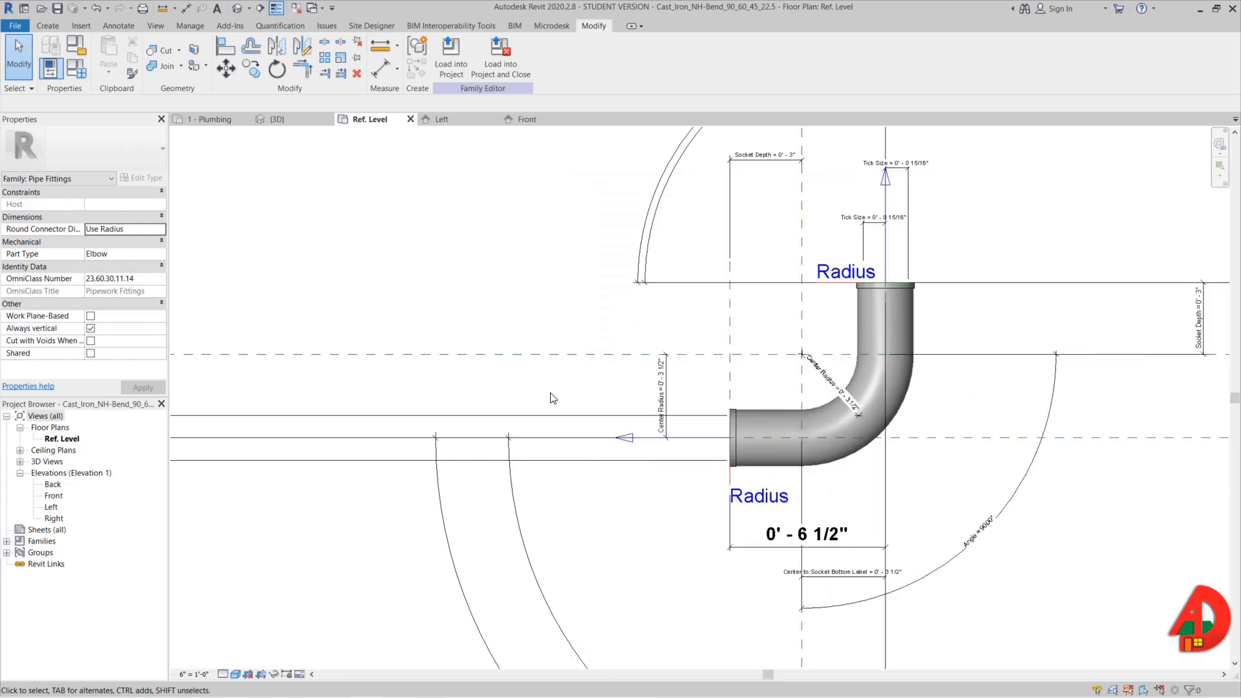
- Set the family's Nominal Diameter to 3", apply it, and check the overall length against the Short Sweep chart and lookup table
click(82, 69)
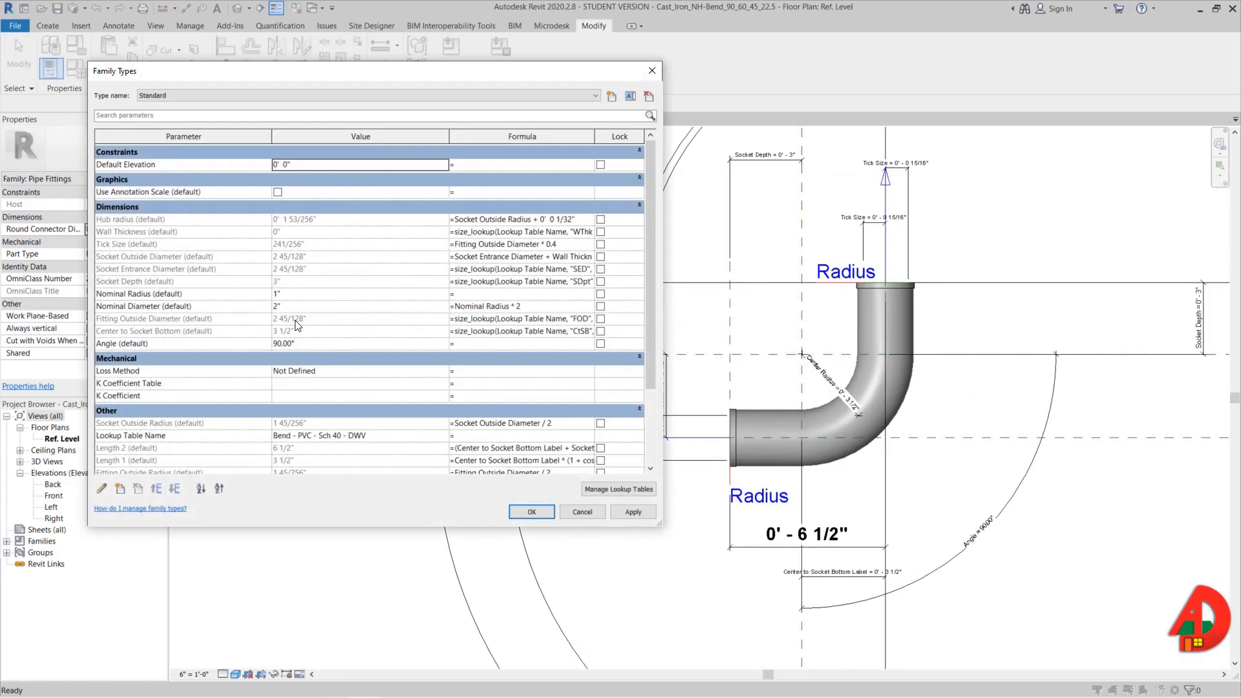
text(3)
key(Tab)
click(632, 512)
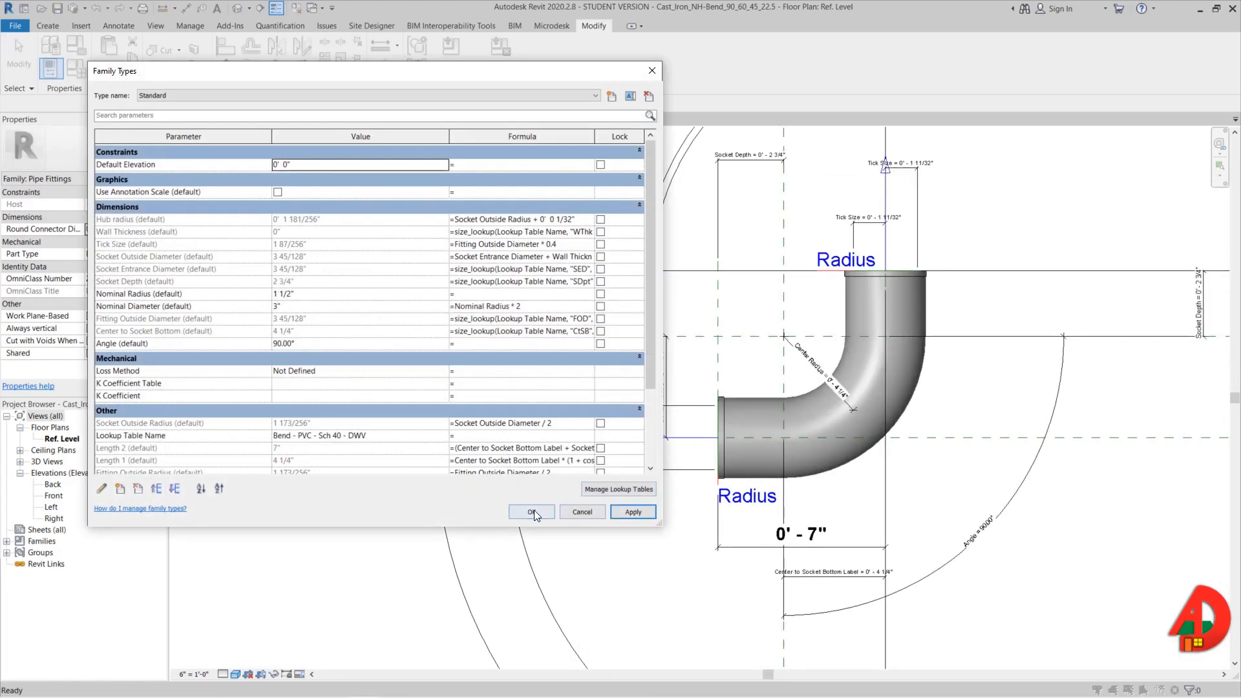
key(alt+Tab)
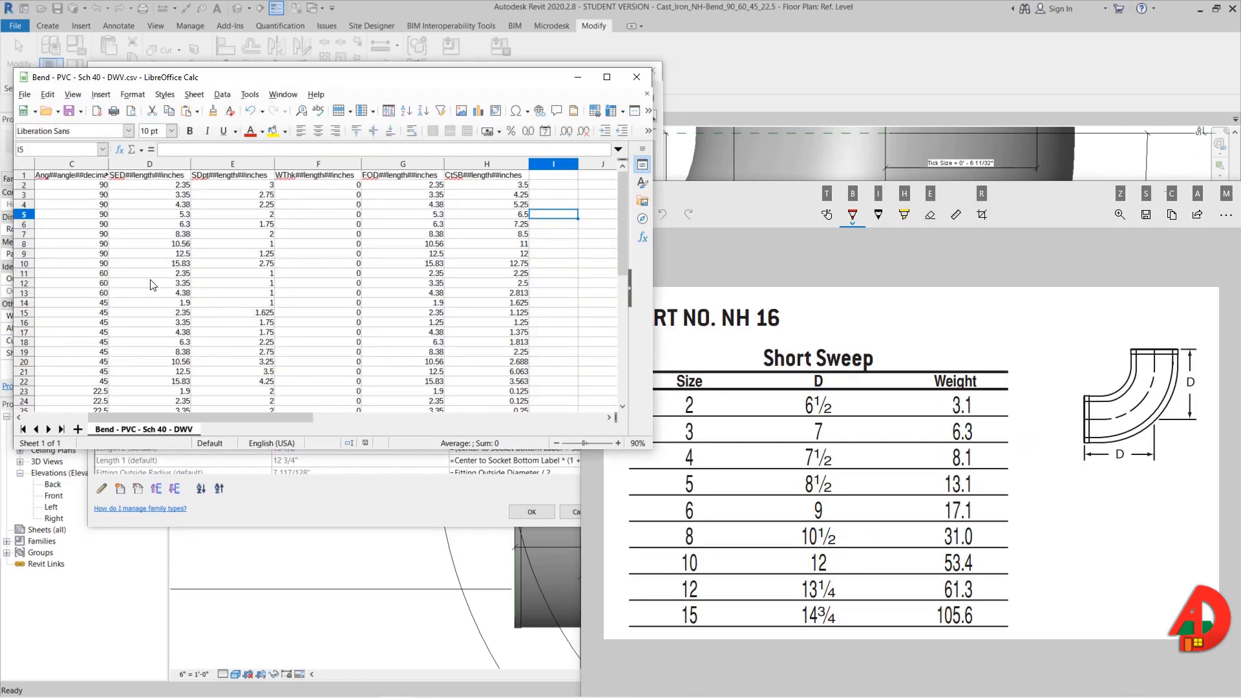
- Set the CtSB value of the 15" 90° bend in cell H10 of the lookup table to 11.75
click(106, 265)
scroll(127, 360, left, 1)
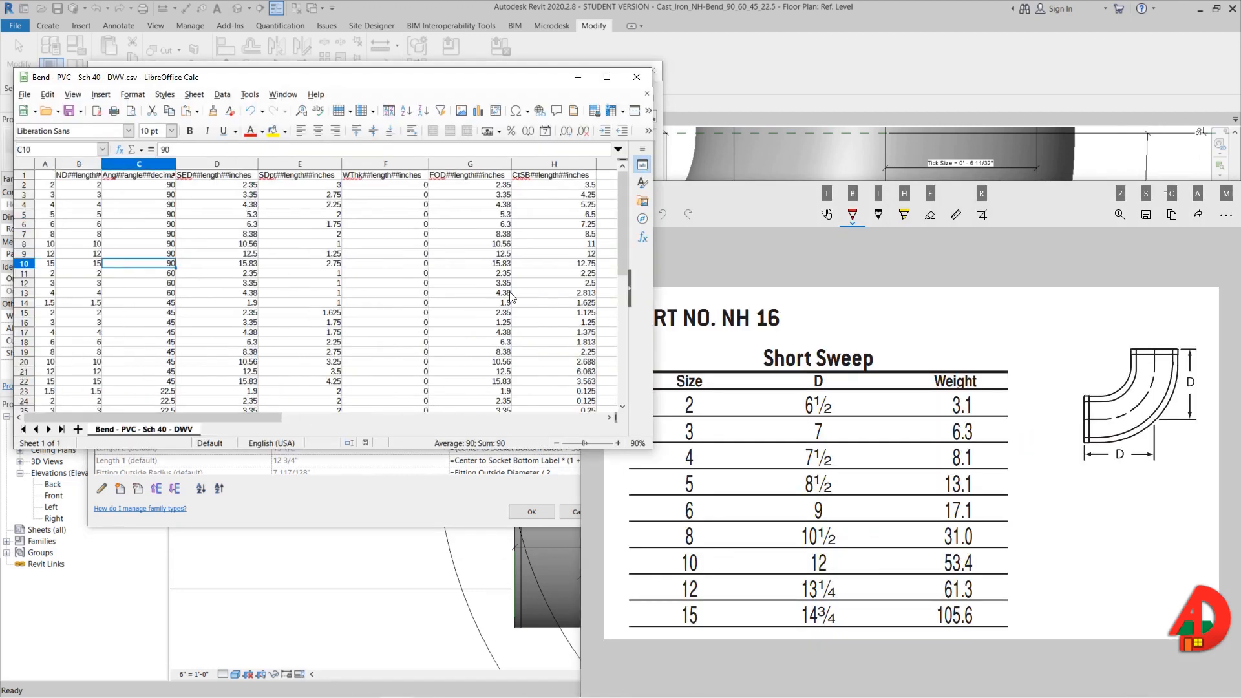
click(557, 264)
click(562, 265)
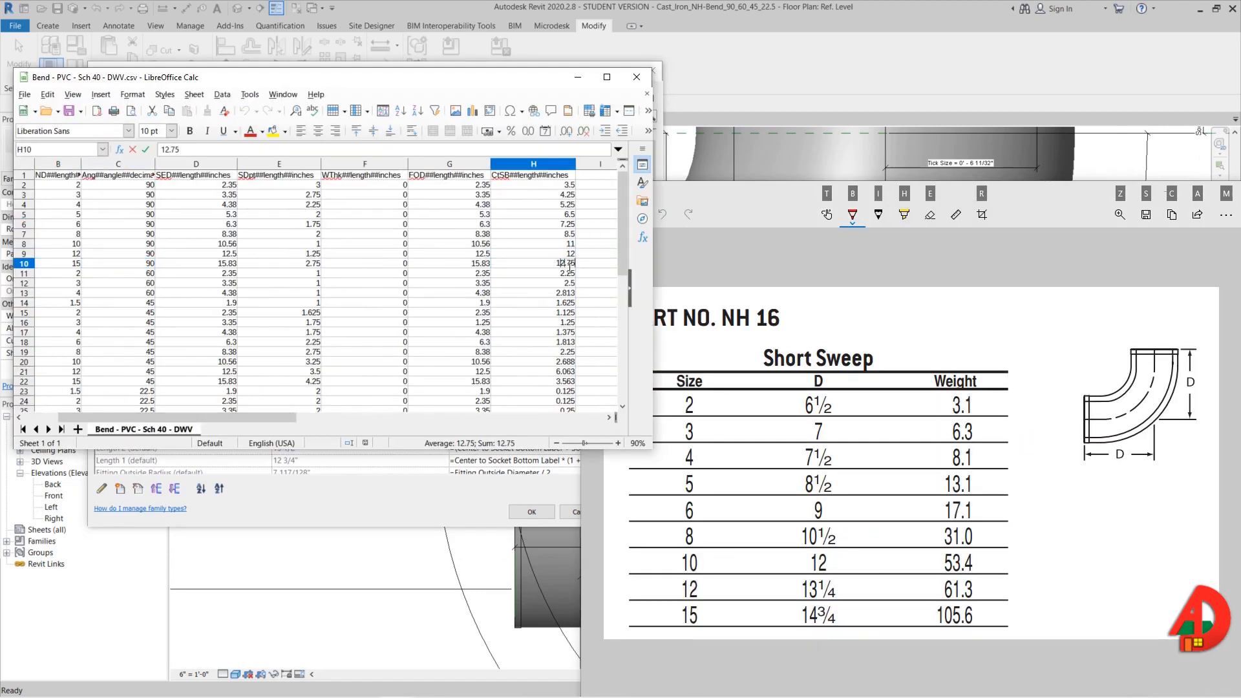
key(Return)
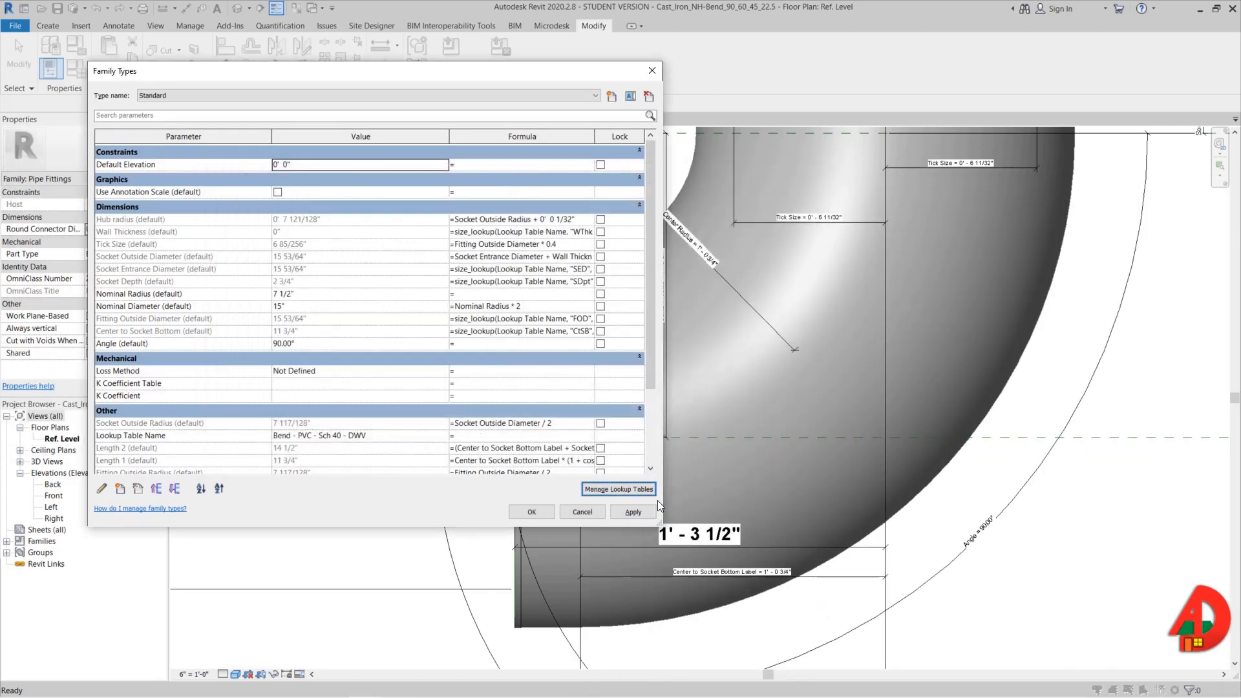
- In Revit's Family Types, set the Angle to 60° and Nominal Diameter to 2", consult the NH 10 Sixth Bend chart, and apply the values
click(302, 344)
text(60)
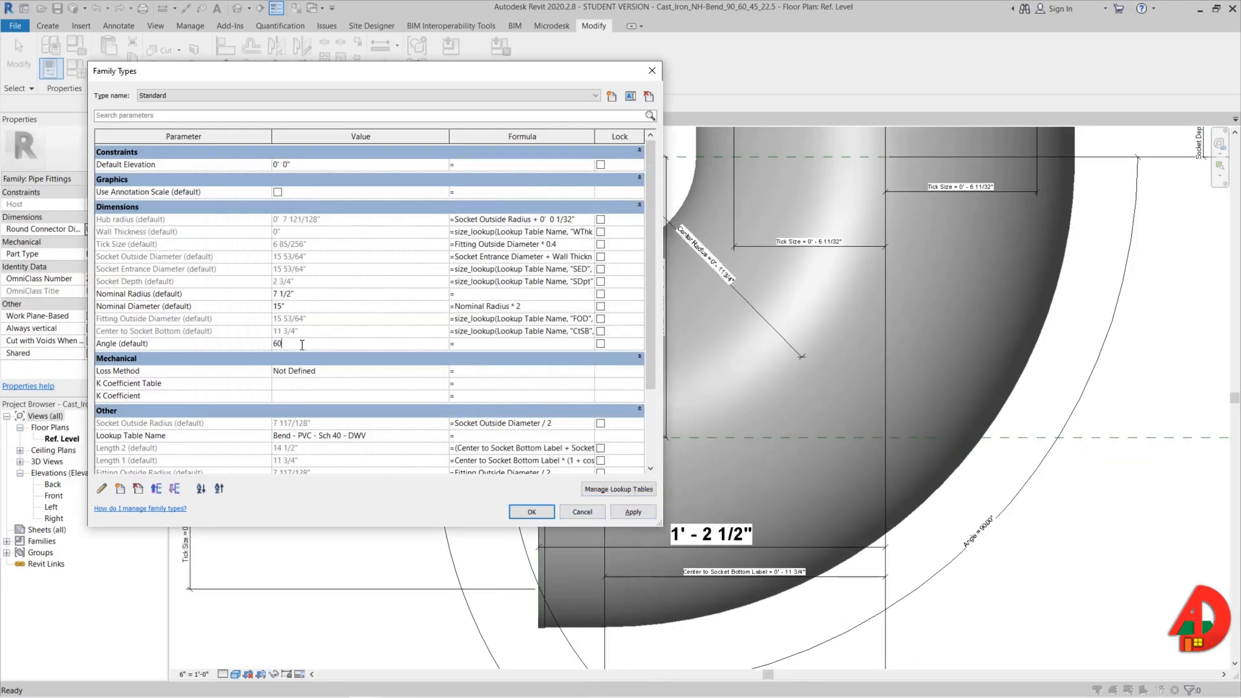
click(398, 697)
click(429, 697)
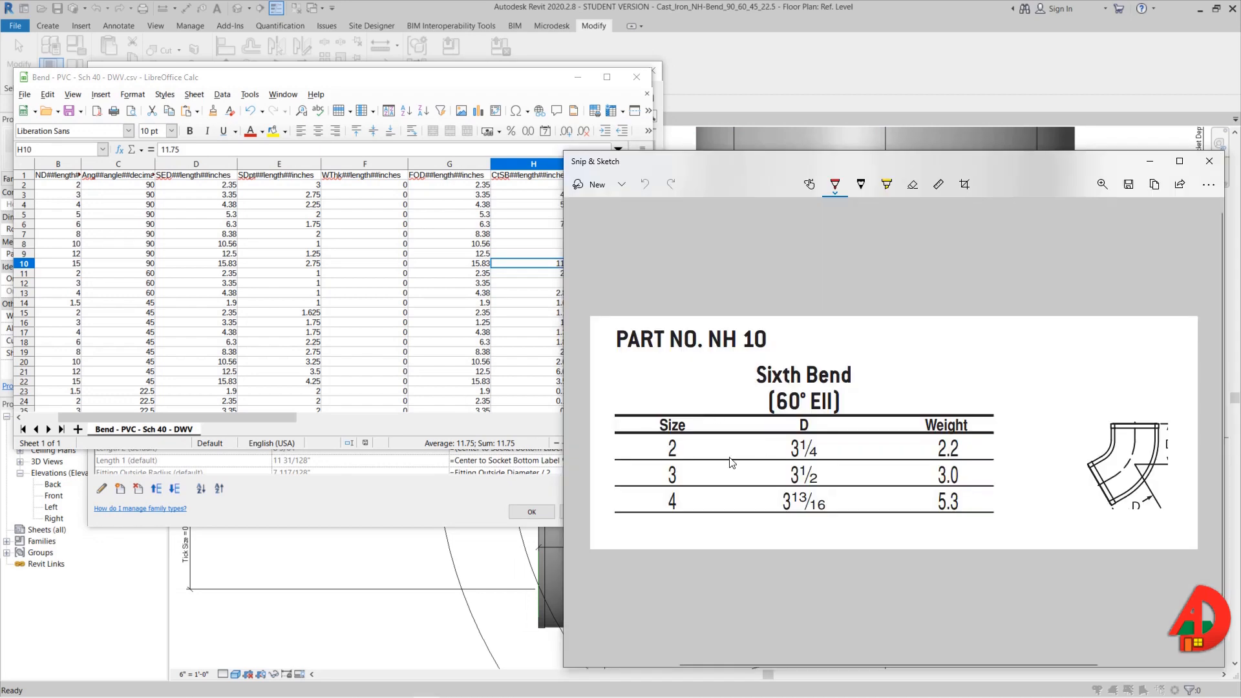
click(420, 77)
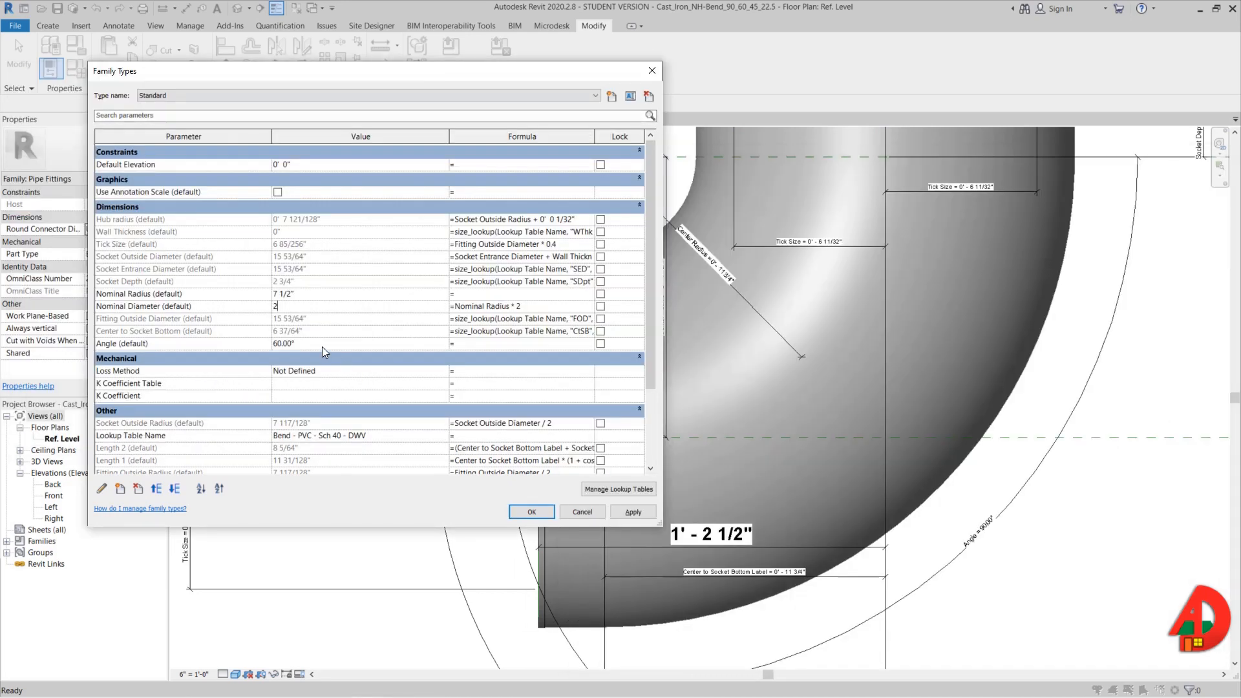
click(629, 513)
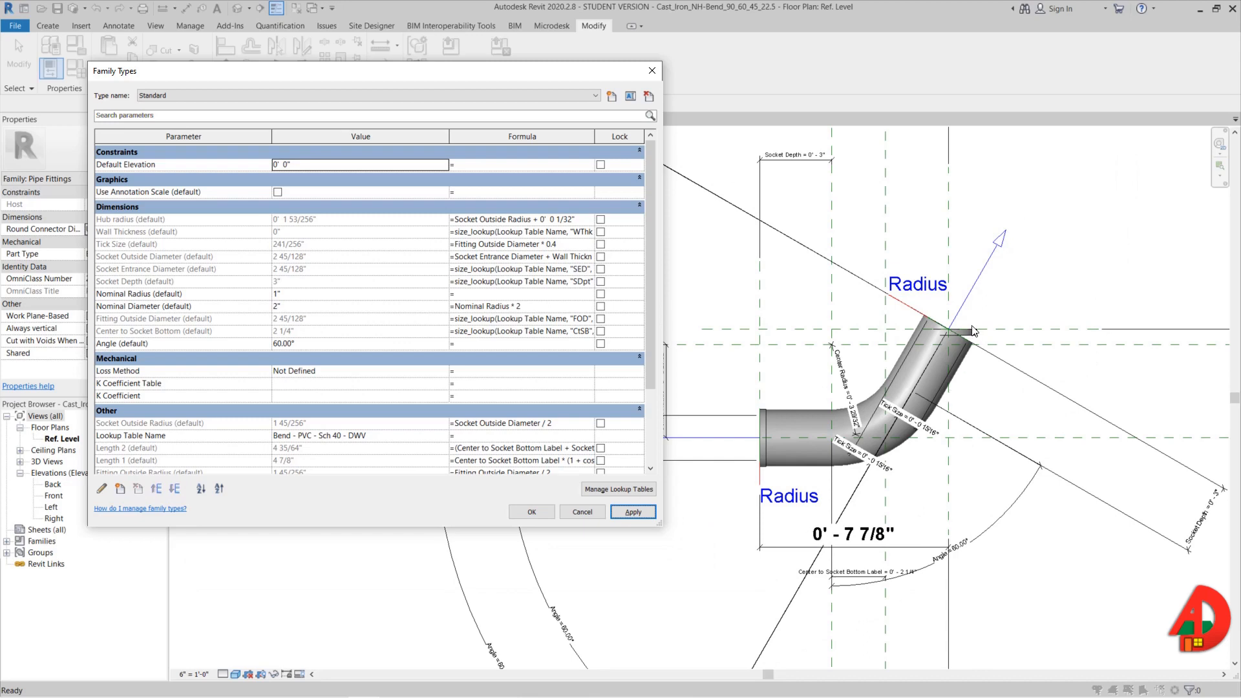
- Close Family Types and delete the misaligned hub sweep at the elbow's angled end
click(546, 514)
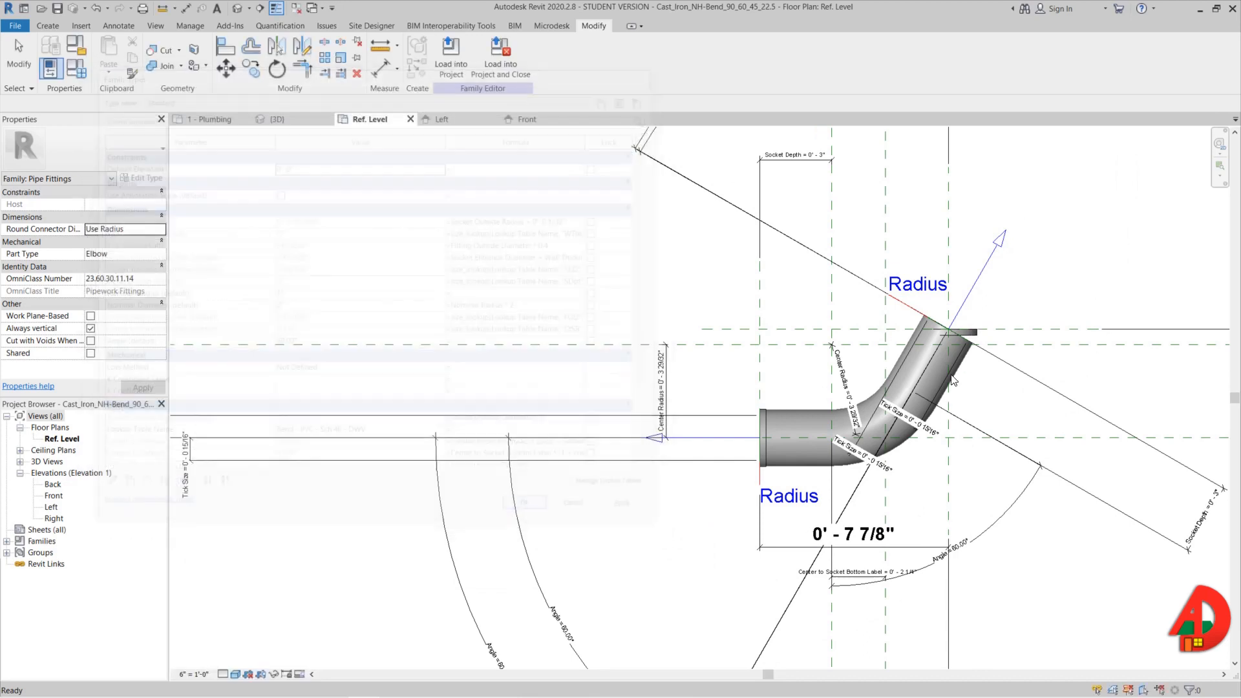
click(960, 332)
scroll(960, 332, up, 3)
scroll(974, 337, up, 1)
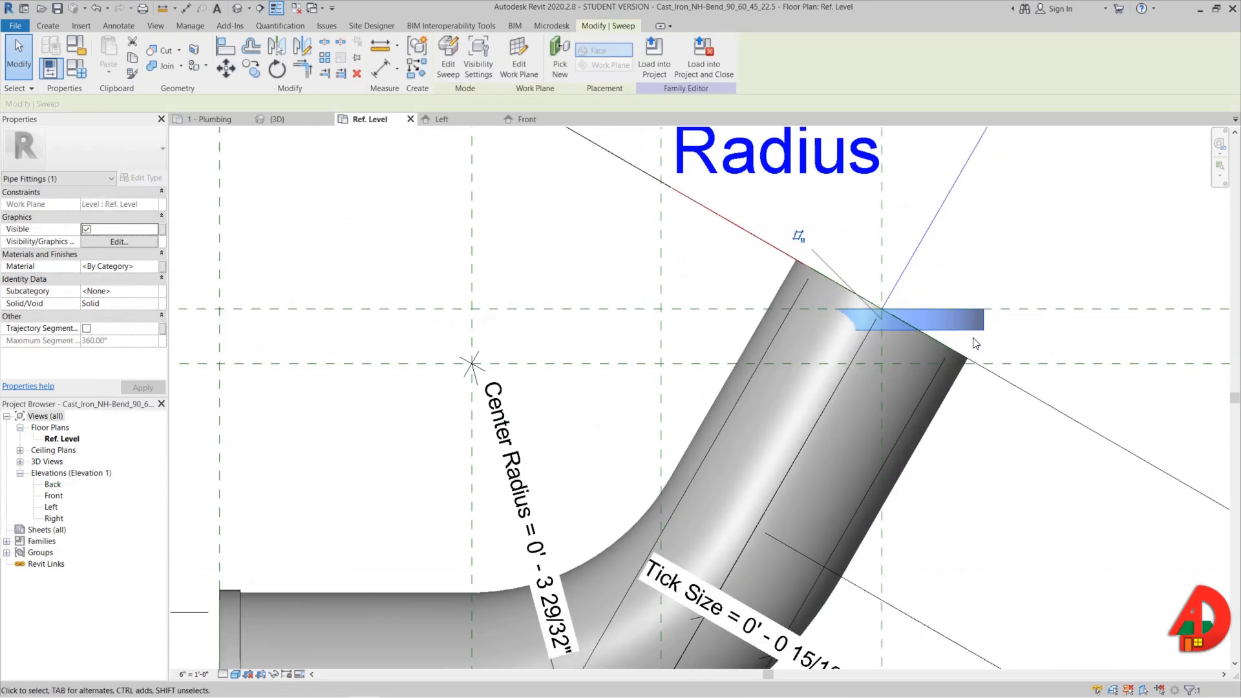
scroll(975, 343, up, 2)
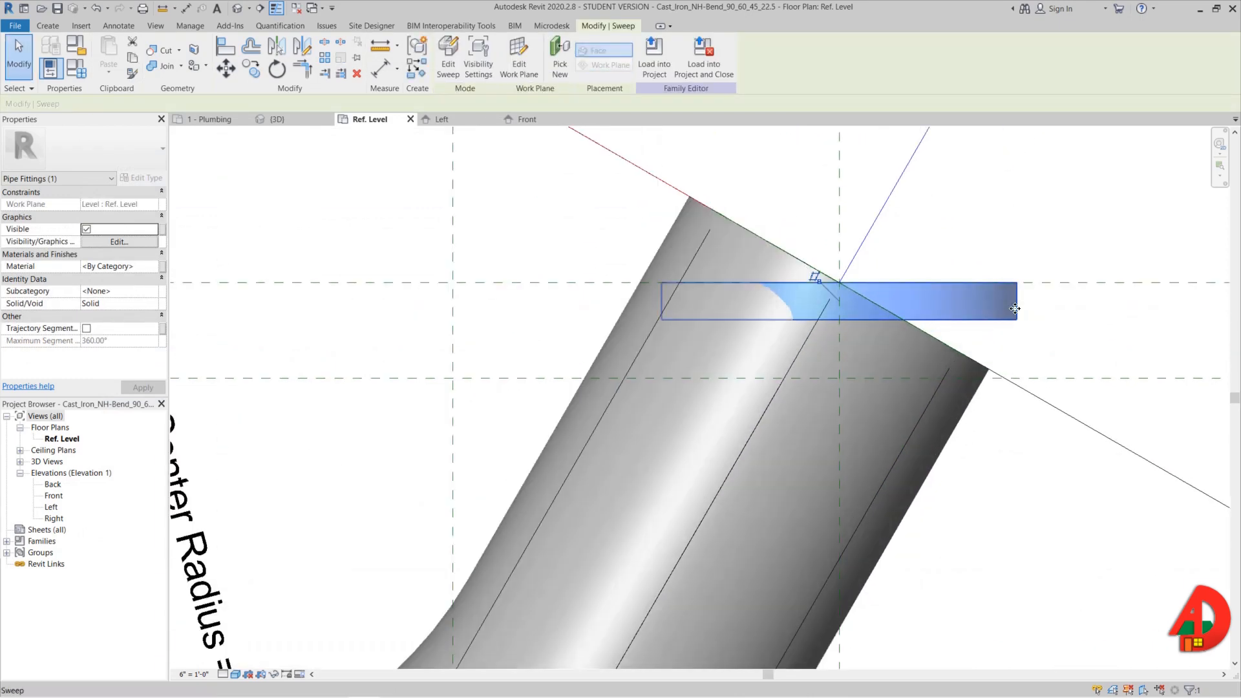
key(Escape)
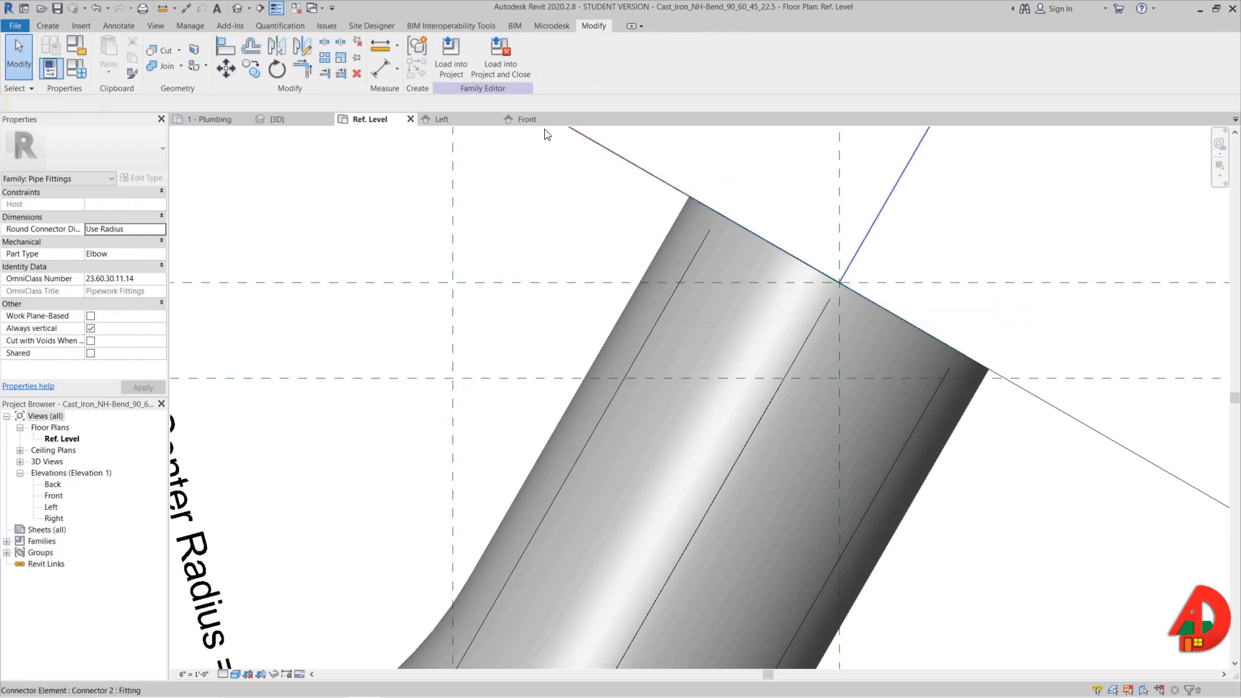
- Start a new extrusion in the 3D view and set its work plane to the face of the elbow's bare end
click(237, 8)
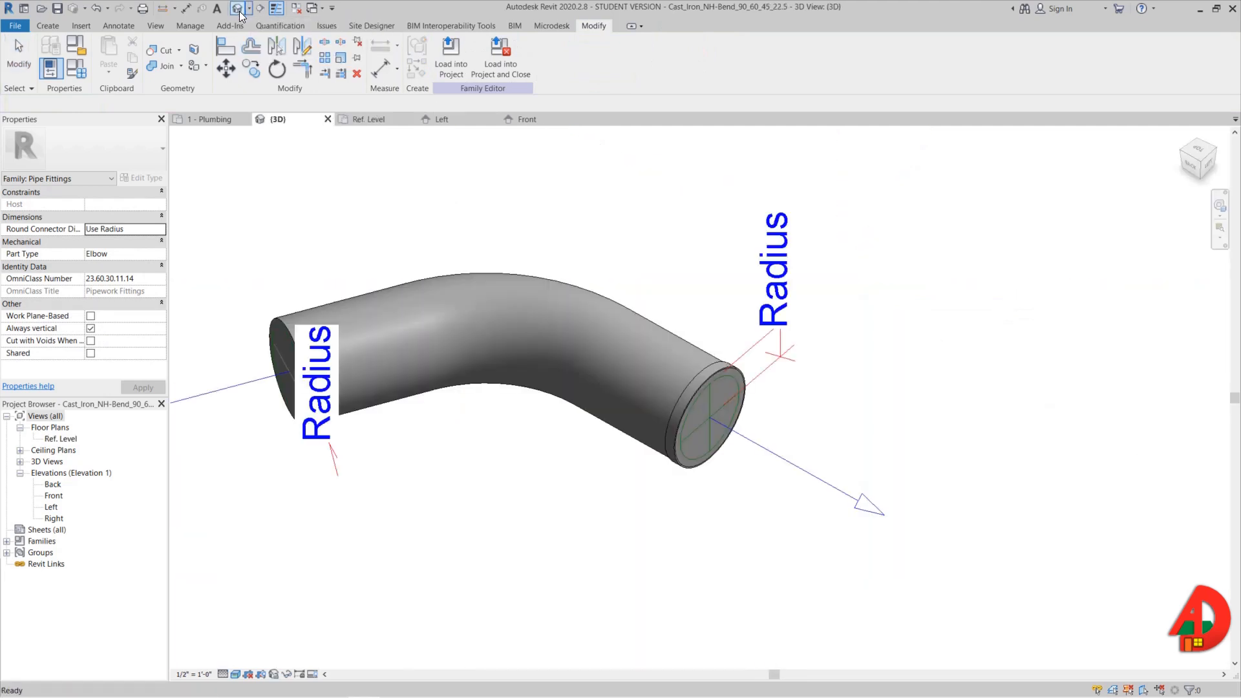
middle_drag(439, 308, 580, 309)
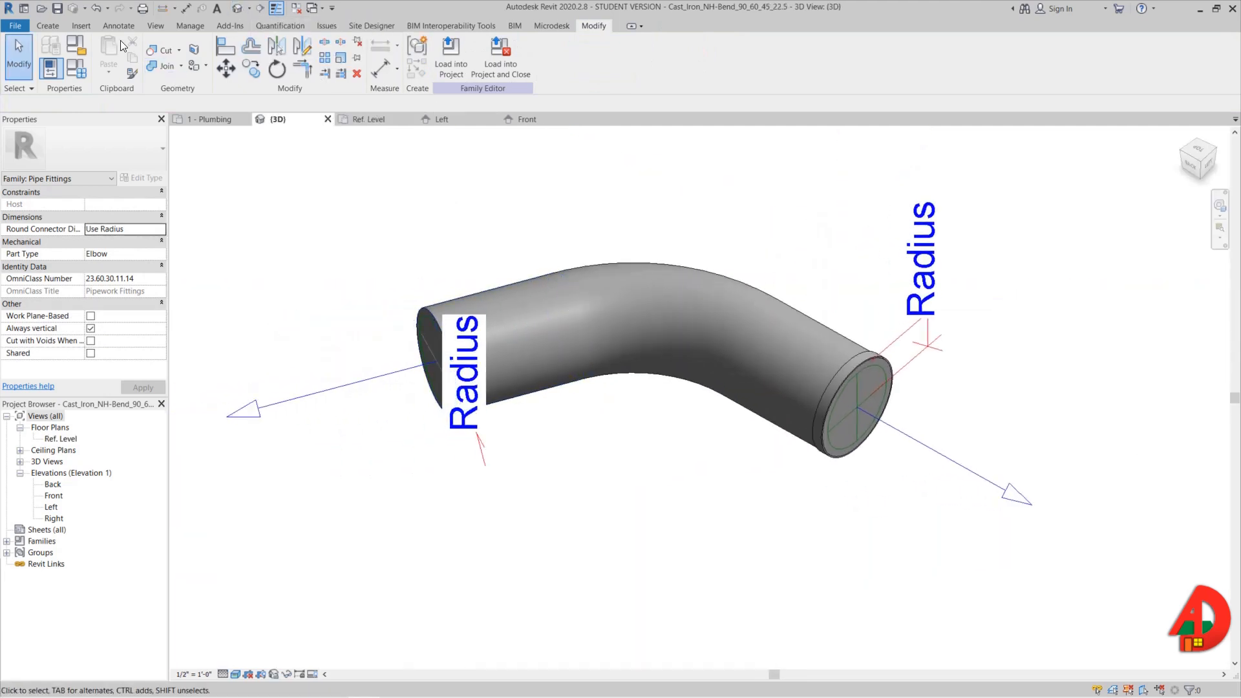
click(48, 26)
click(116, 65)
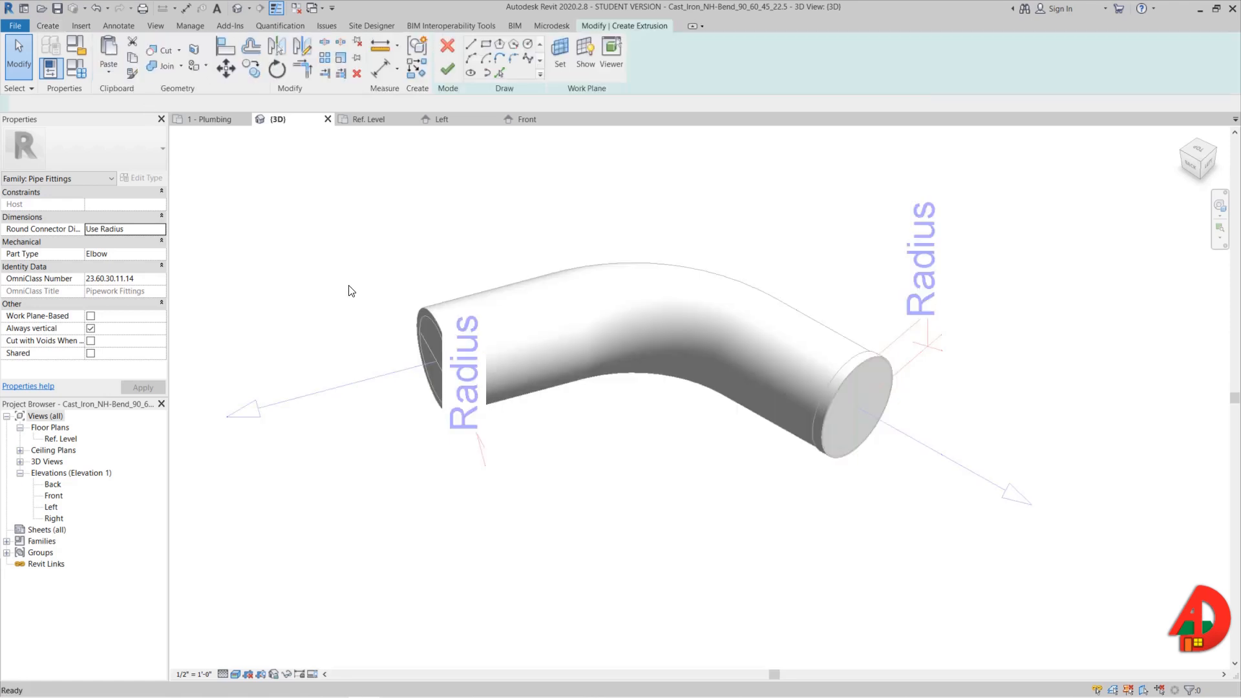
click(560, 58)
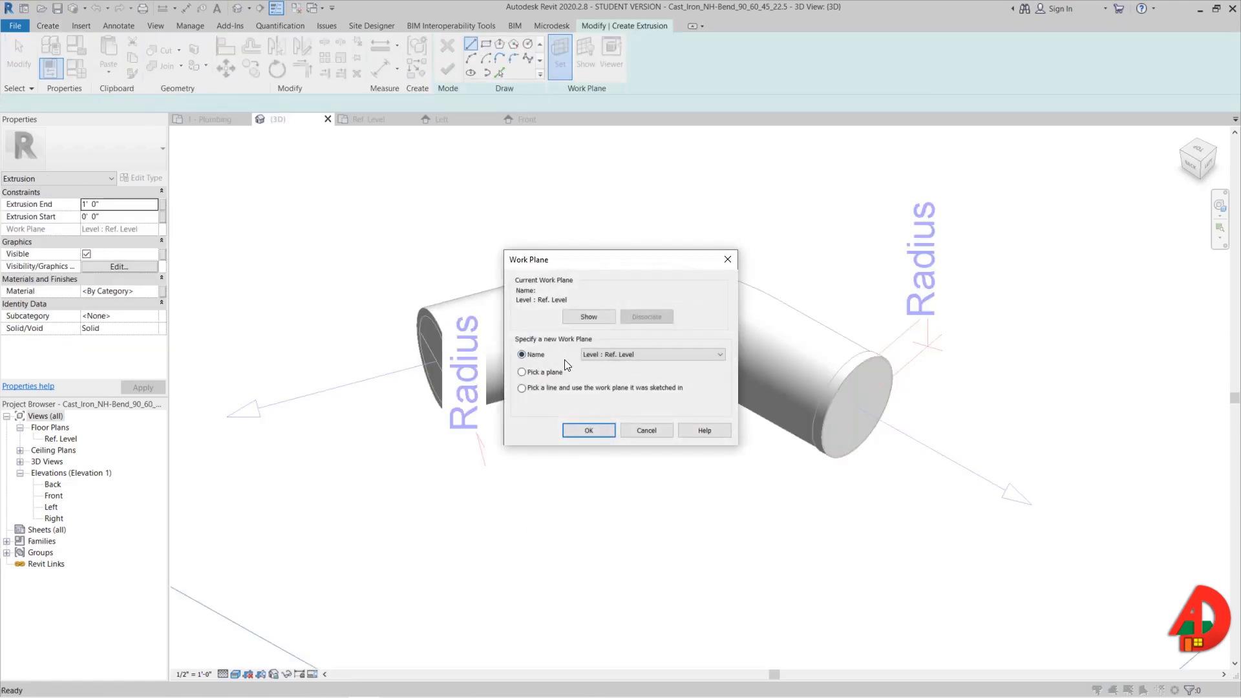
click(421, 309)
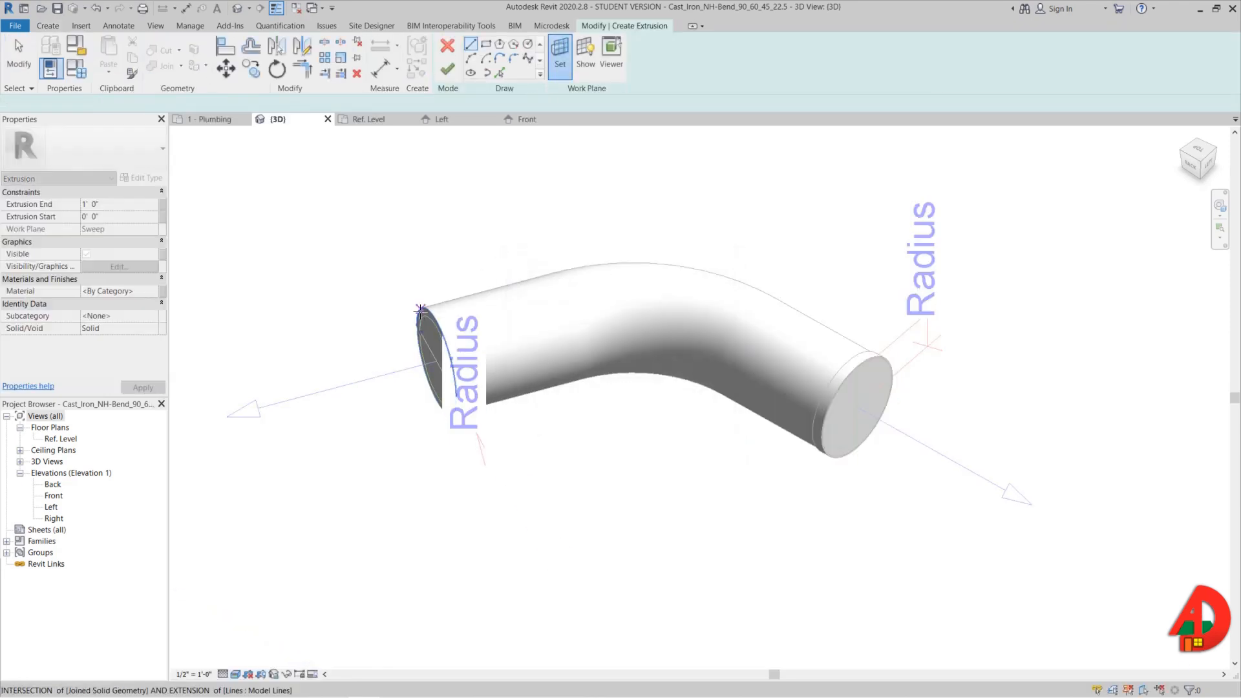
- Sketch a circle centred on the elbow's bare end face, reaching out to the pipe's outer edge
shift+middle_drag(422, 307, 539, 355)
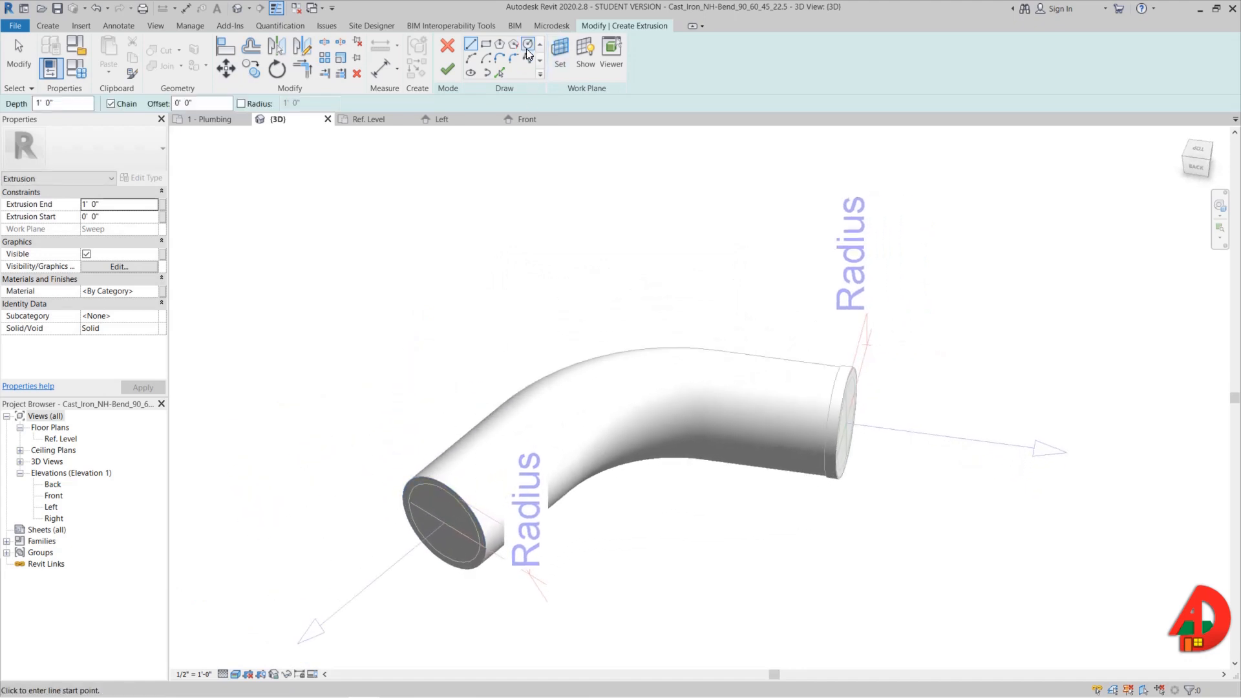
click(527, 47)
click(443, 523)
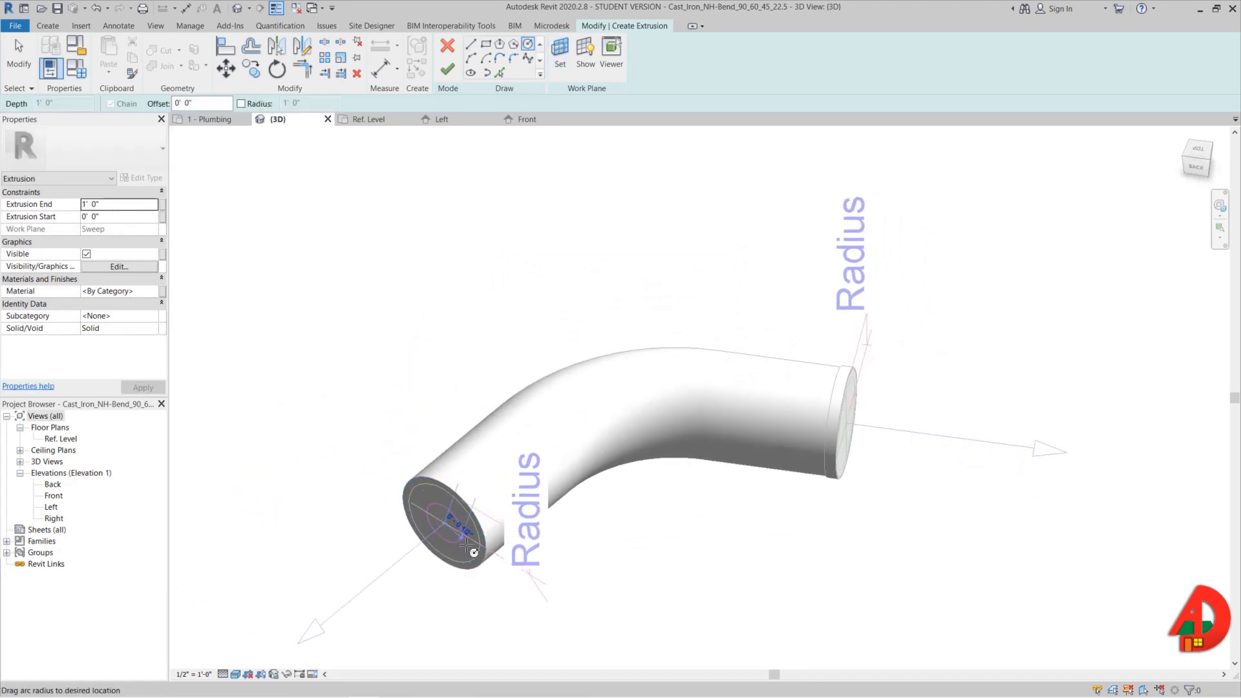
click(483, 564)
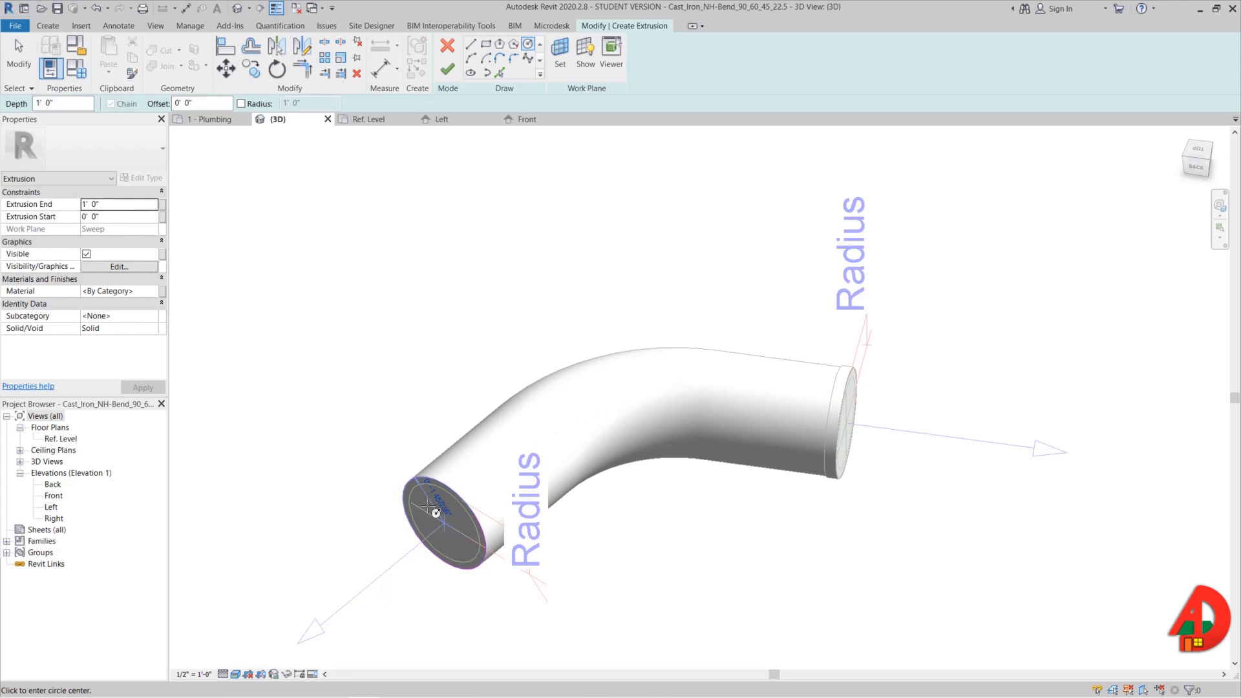
key(Escape)
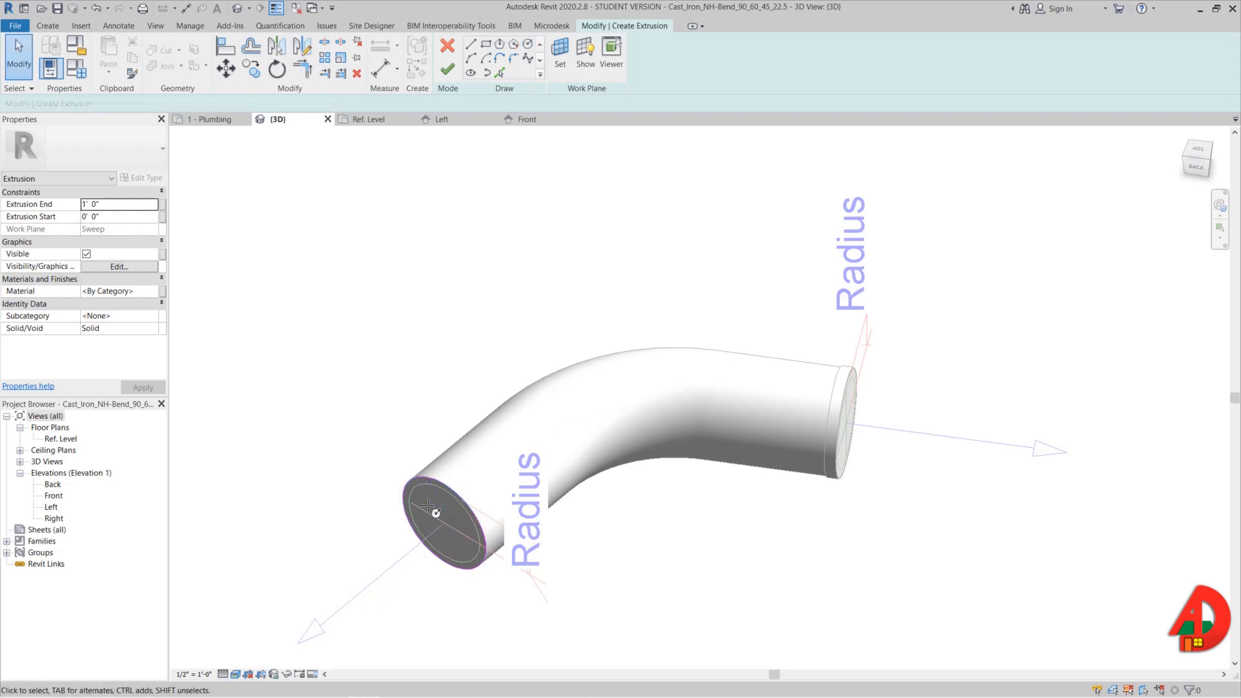
- In the Back elevation, make the circle's radius dimension permanent, label it Hub radius, and finish the extrusion
double_click(53, 483)
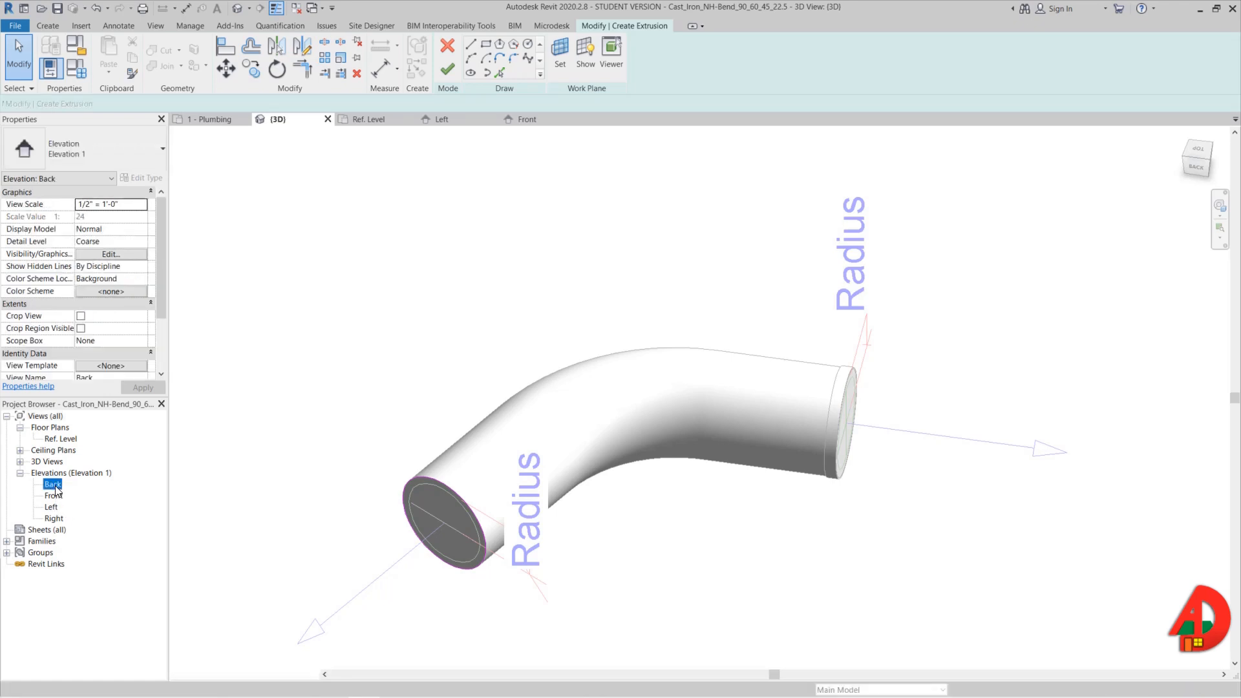
scroll(677, 541, up, 6)
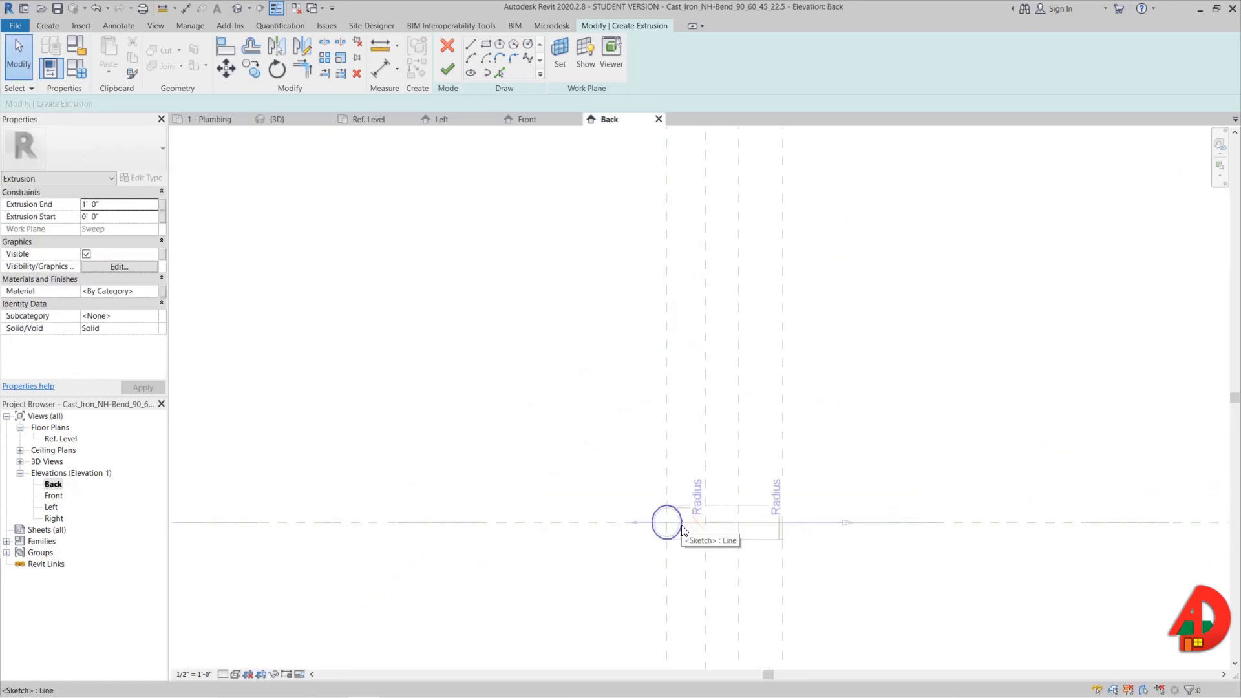
scroll(678, 526, up, 3)
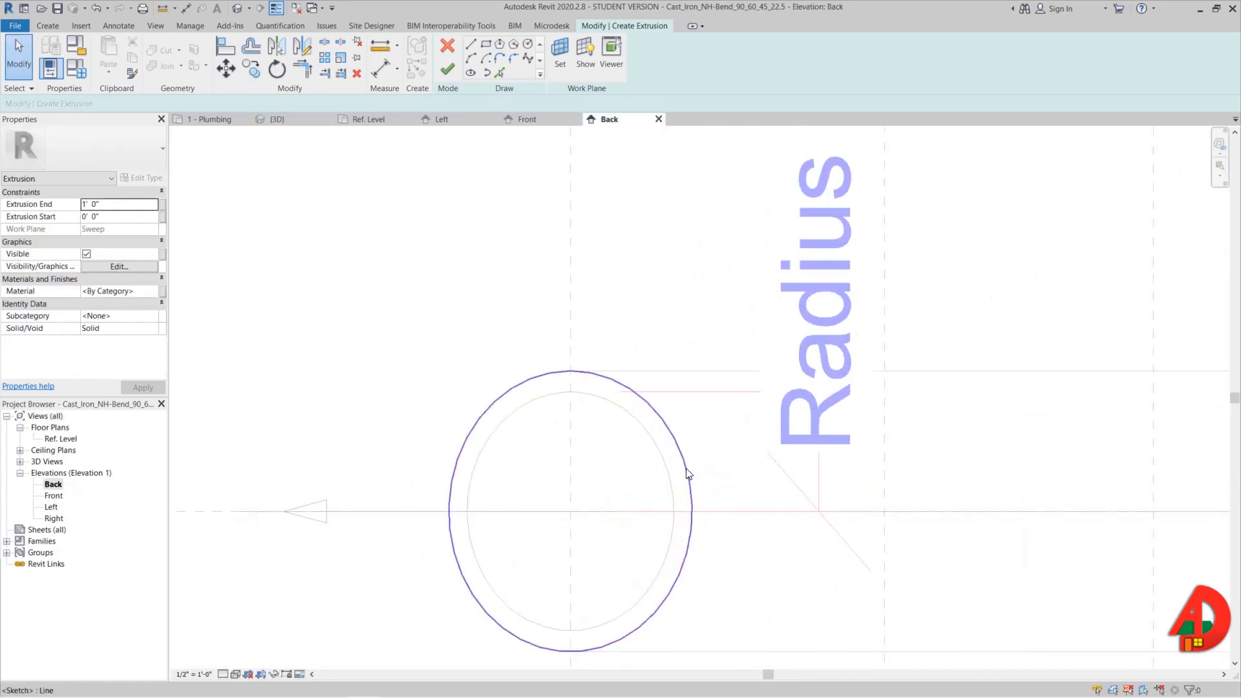
click(686, 473)
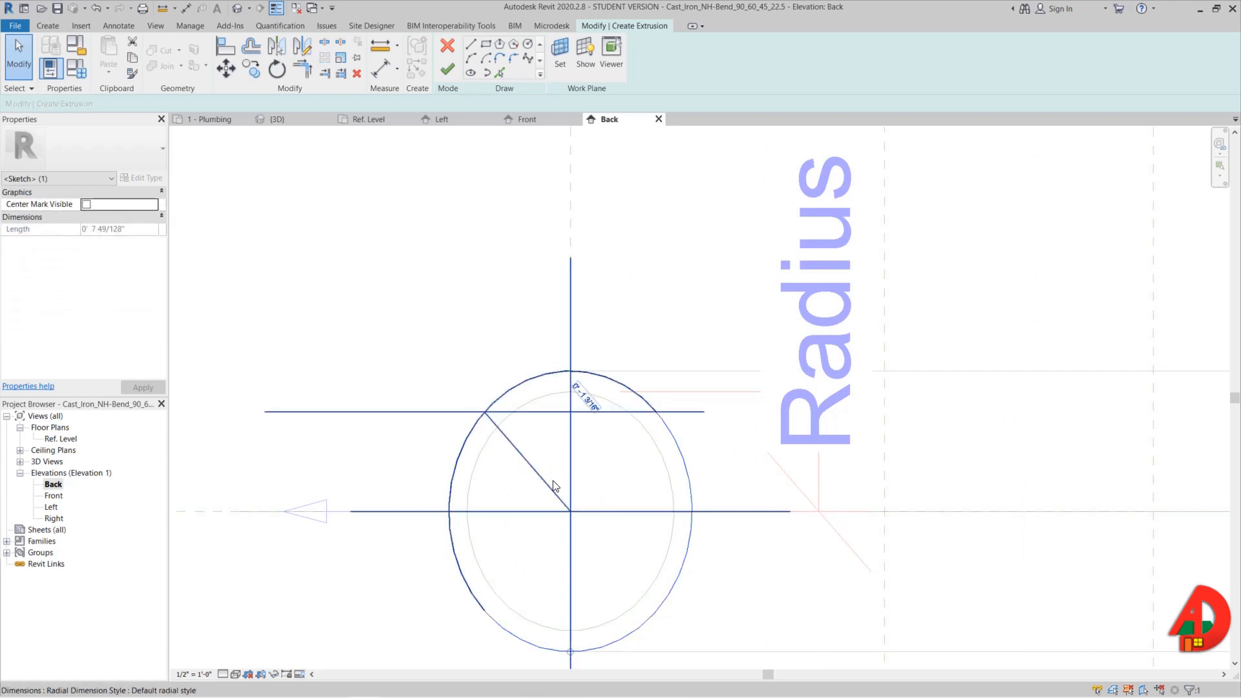
click(520, 470)
click(512, 54)
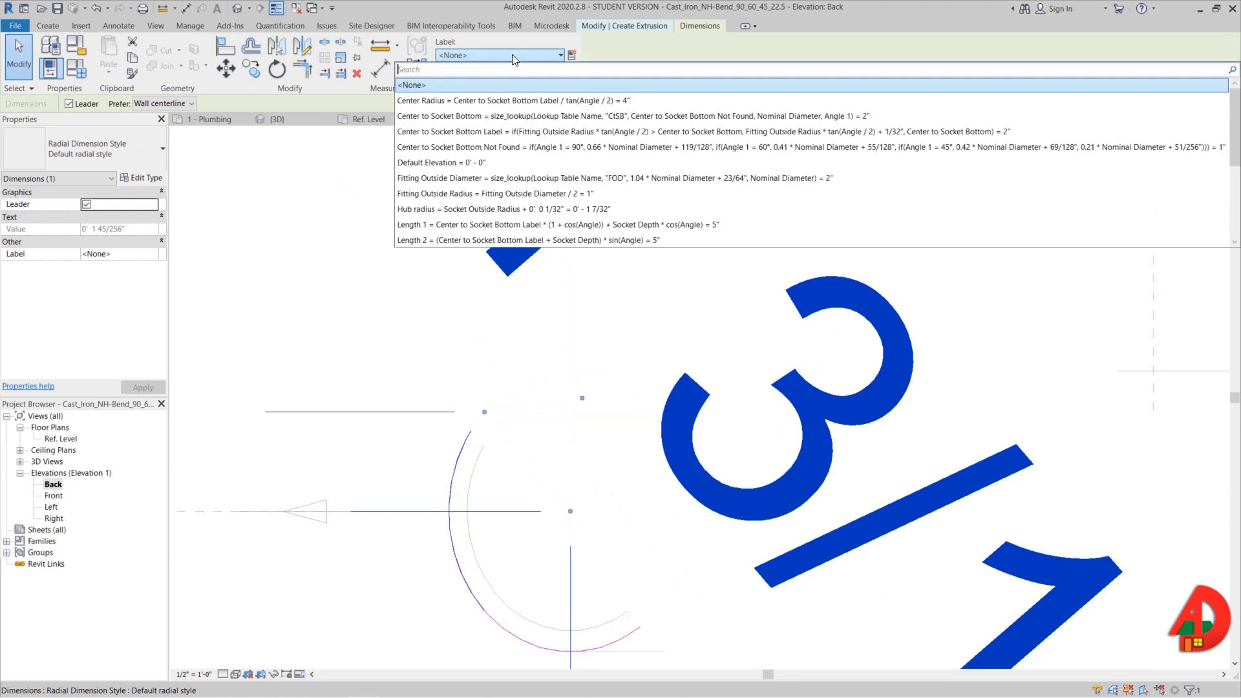
text(HUB)
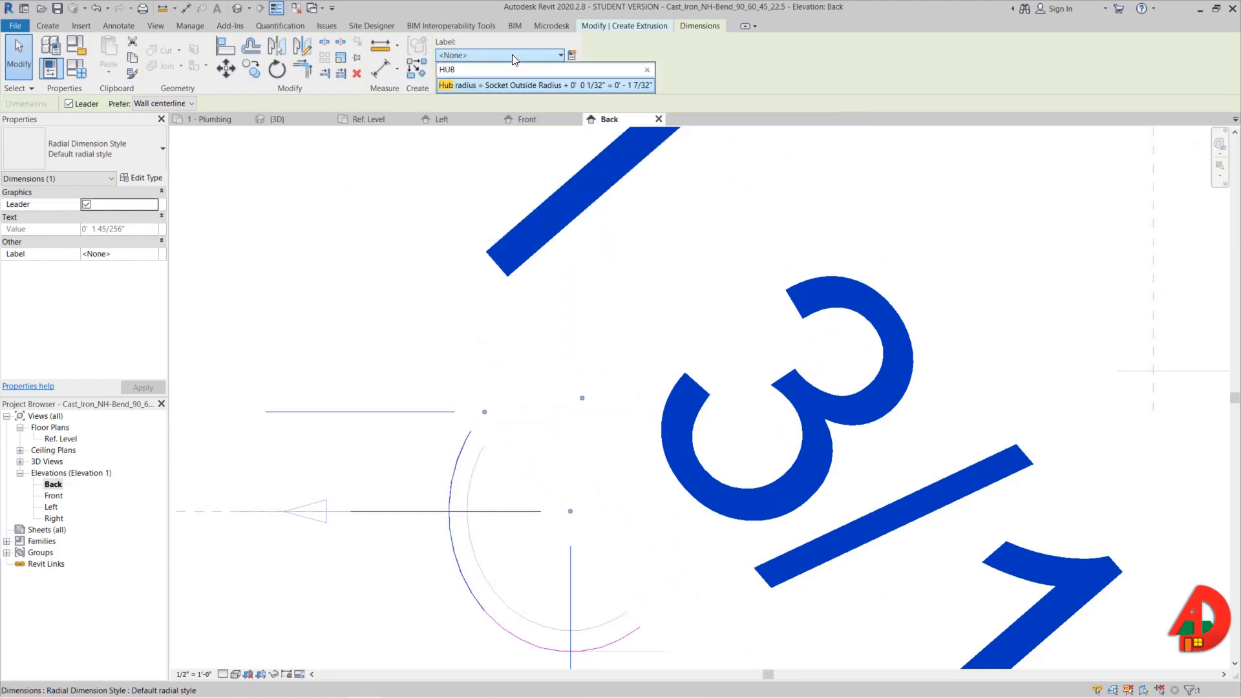
click(494, 84)
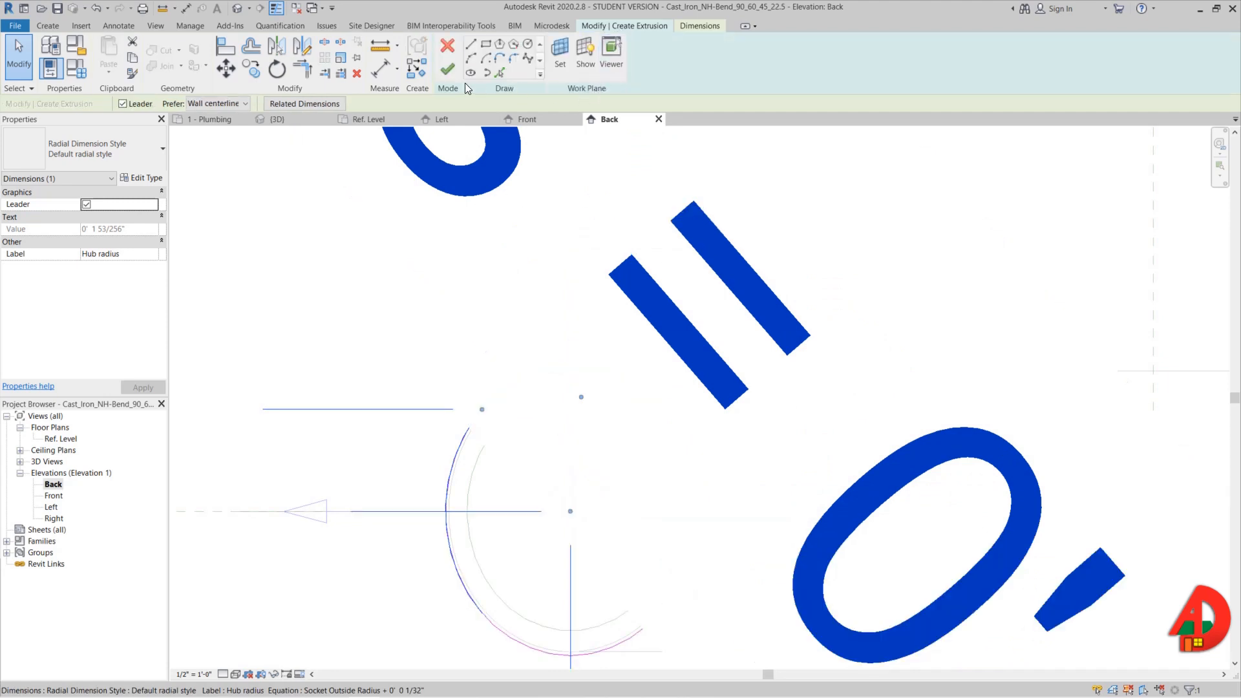
click(450, 71)
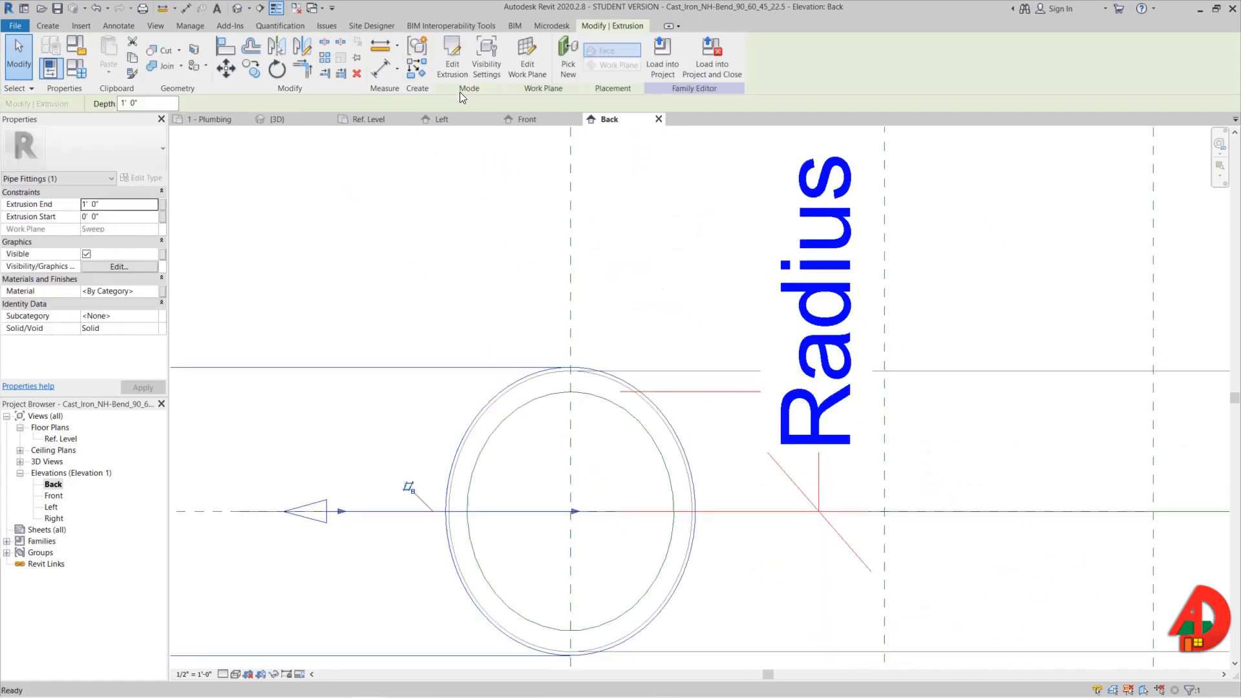
- In the Ref. Level view, pull the extrusion's far end back over the pipe to form a hub with Extrusion End about -11/32"
click(366, 119)
scroll(678, 299, down, 3)
middle_drag(679, 299, 513, 524)
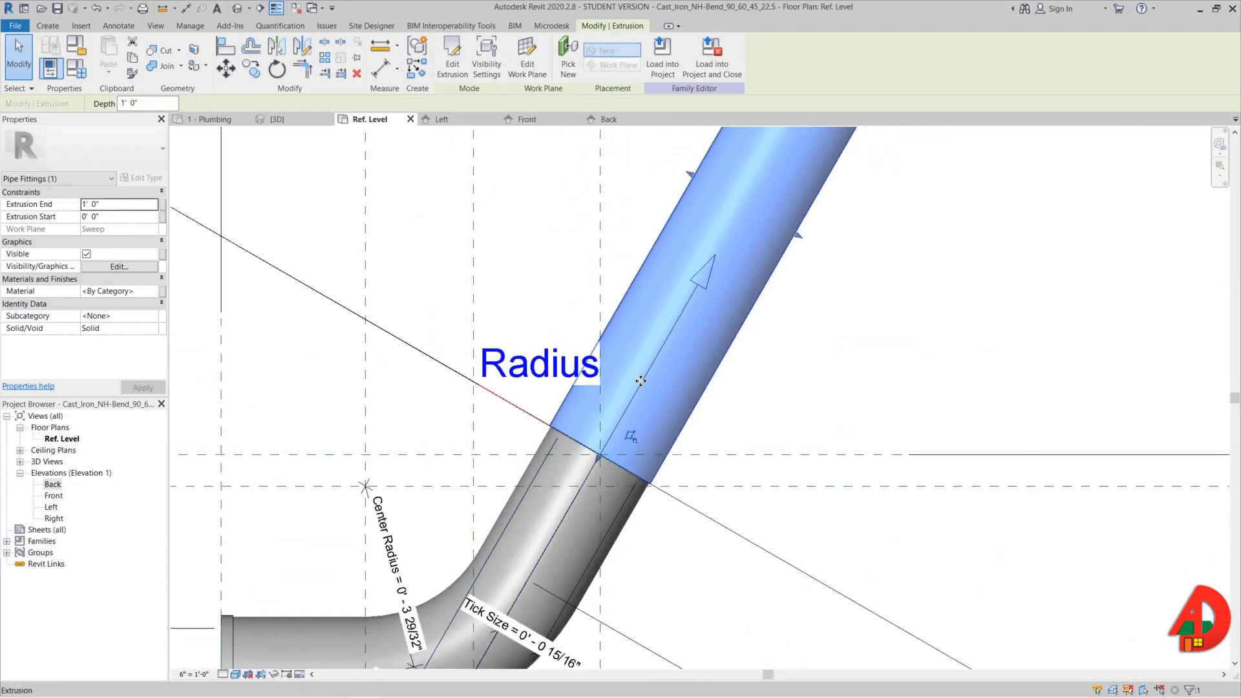
scroll(654, 368, down, 2)
middle_drag(654, 369, 583, 452)
scroll(584, 453, up, 1)
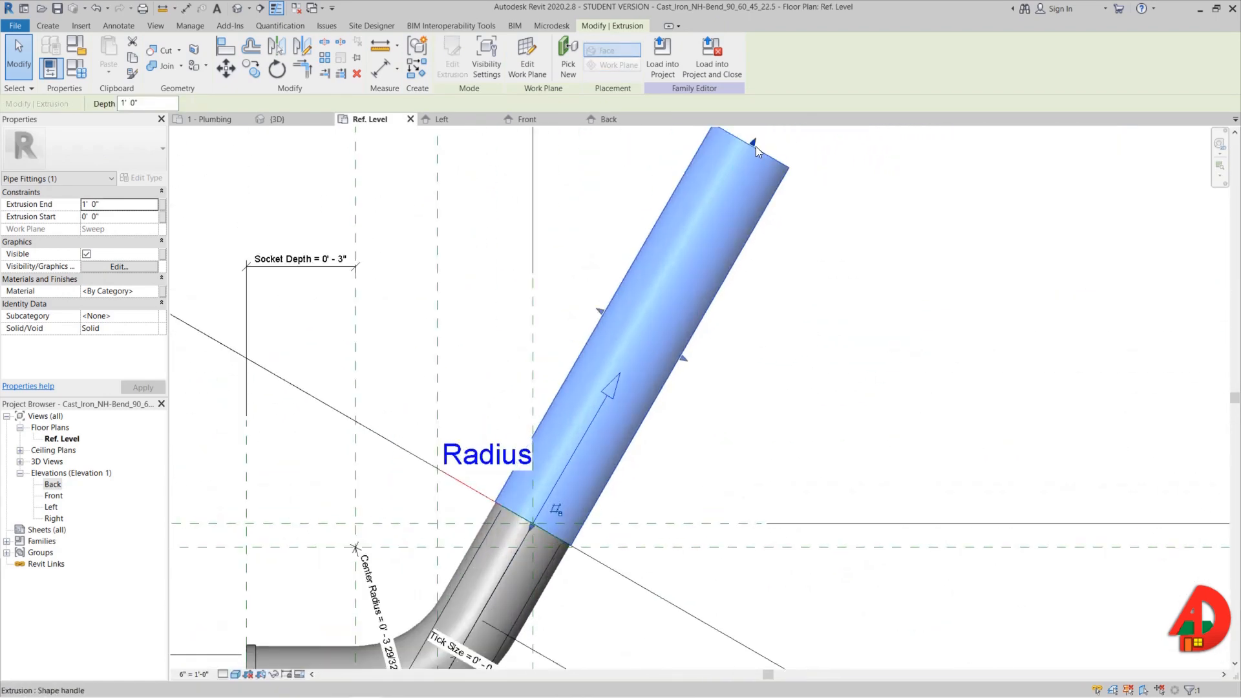
drag(754, 145, 517, 531)
scroll(517, 569, up, 6)
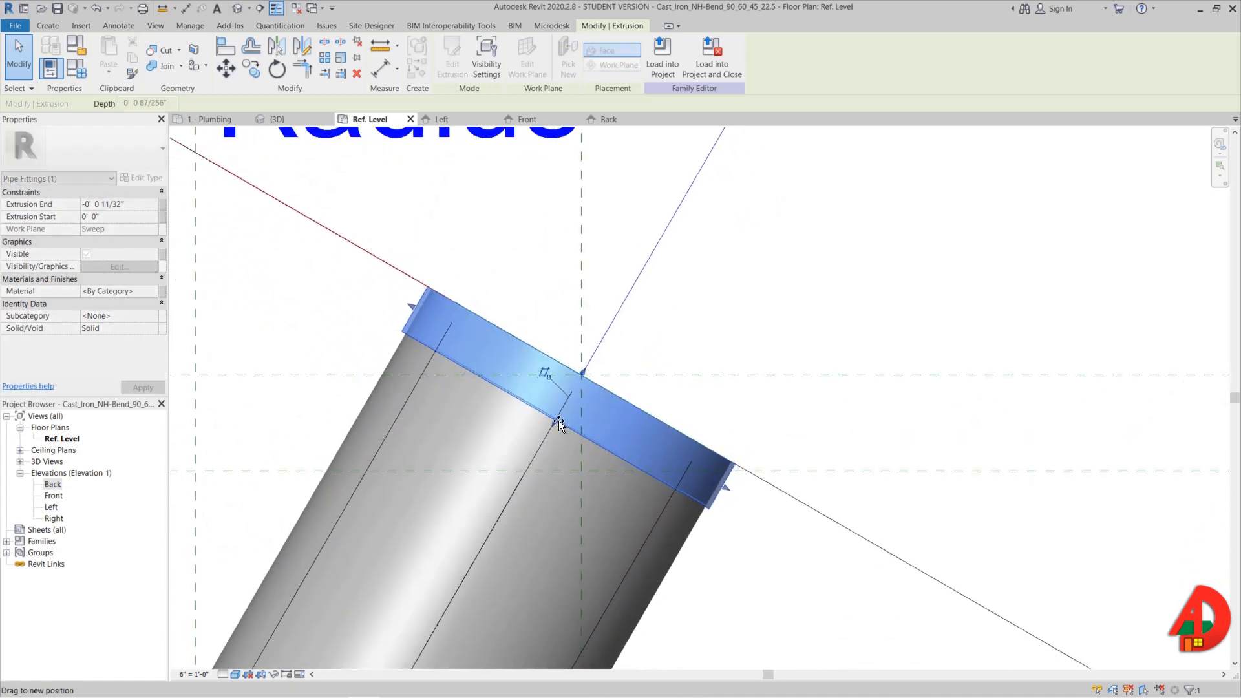
- Add an aligned dimension between the elbow's angled end face and the inner edge of the new hub
key(d)
key(i)
click(521, 340)
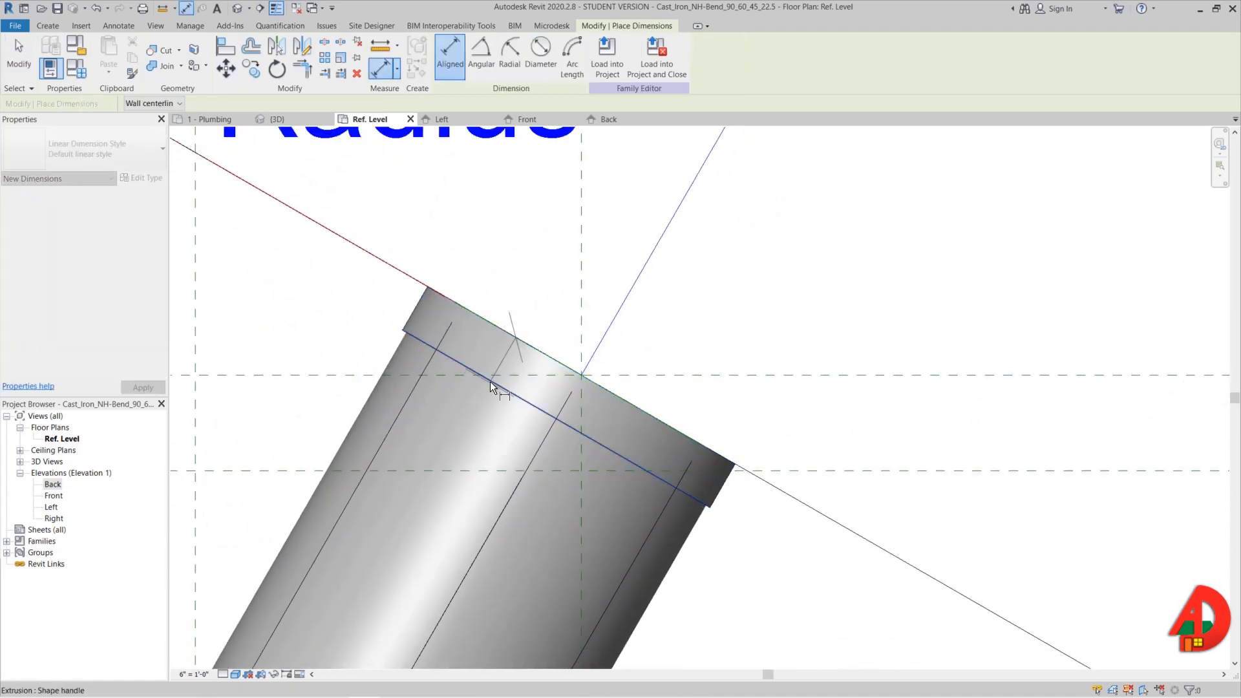
click(490, 381)
click(325, 305)
key(Escape)
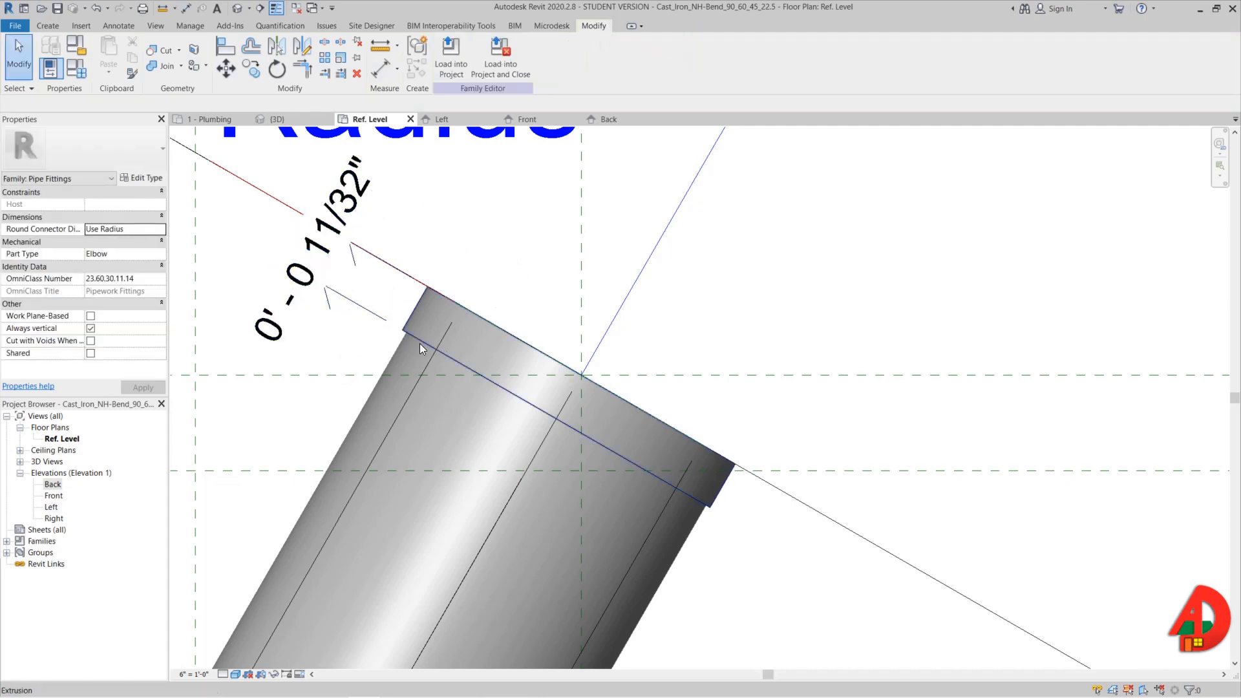
- Set the Extrusion End of the new hub at the elbow's angled end to -0.25 inches
click(447, 351)
click(126, 206)
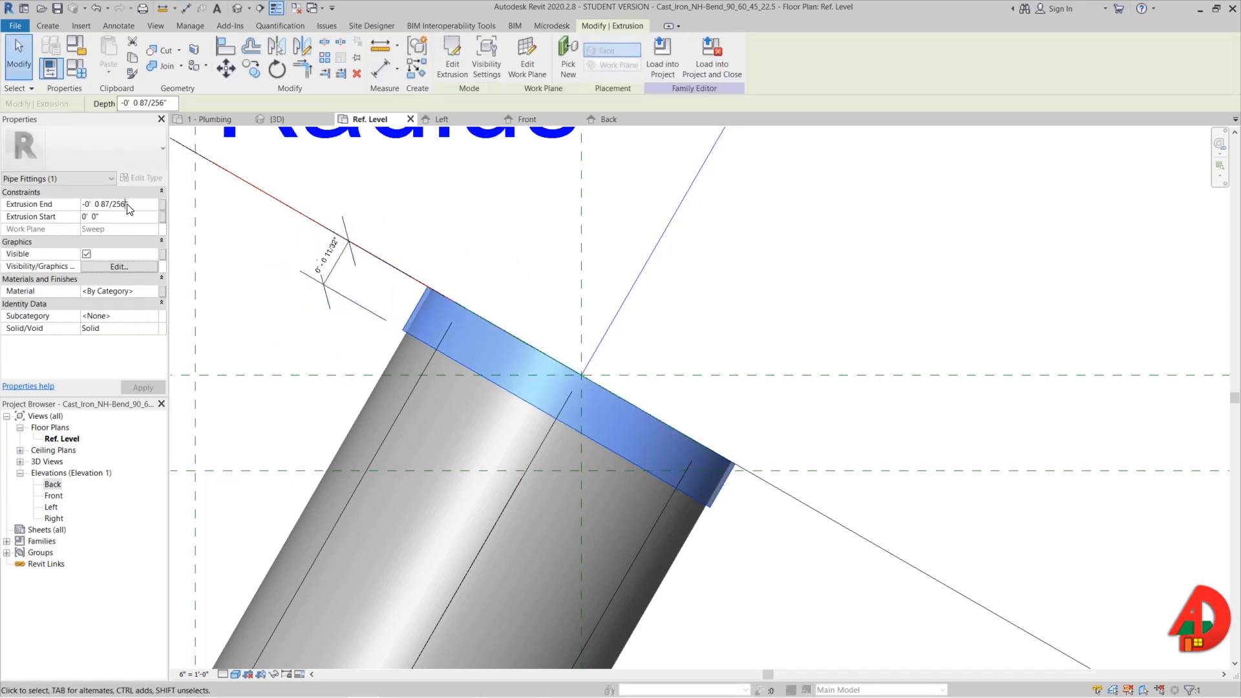
drag(152, 207, 67, 207)
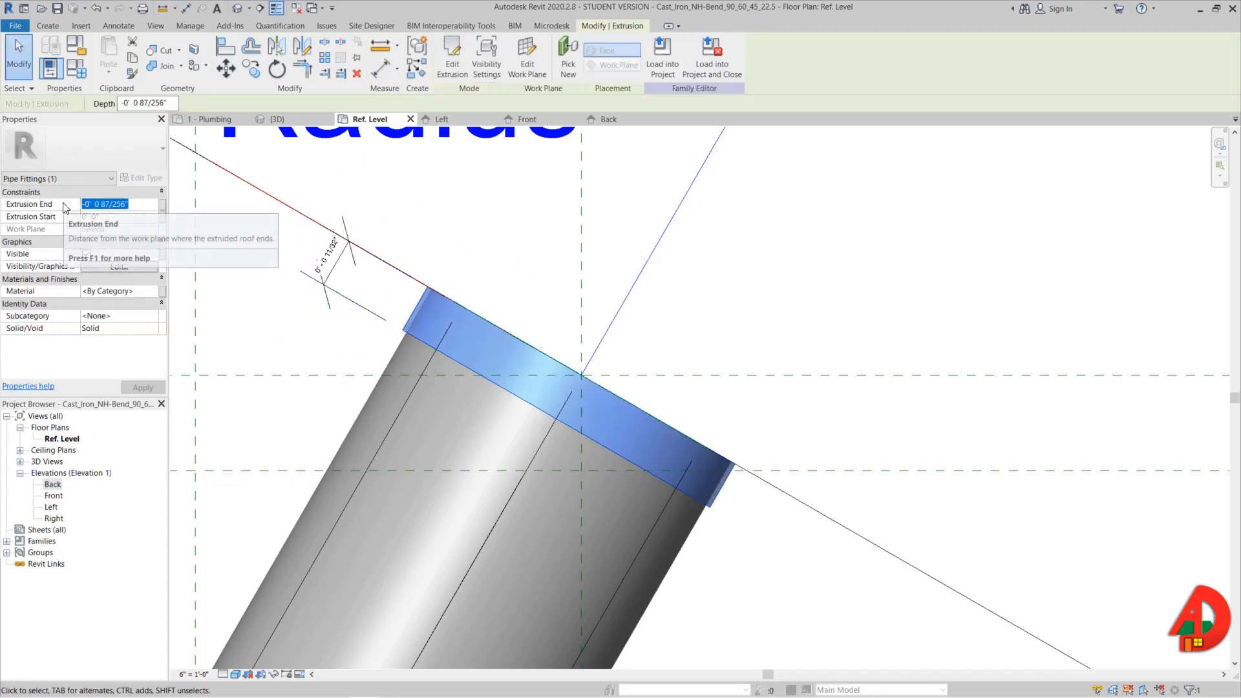
text(-0.25)
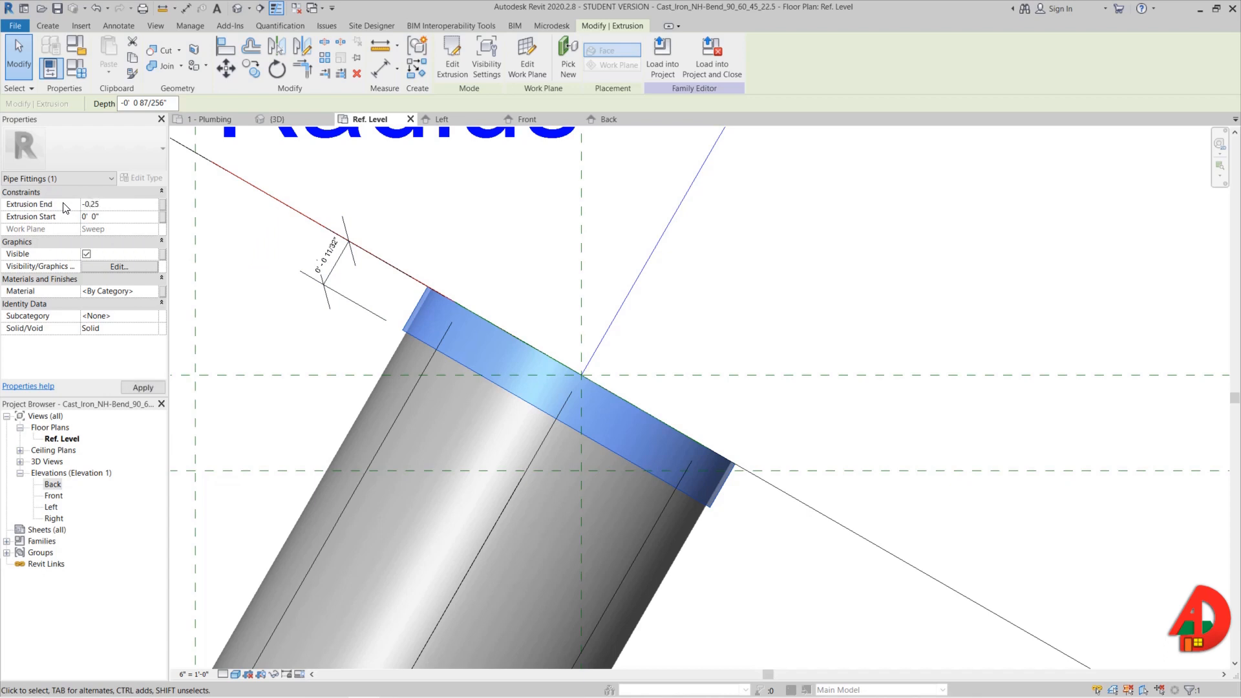
key(Return)
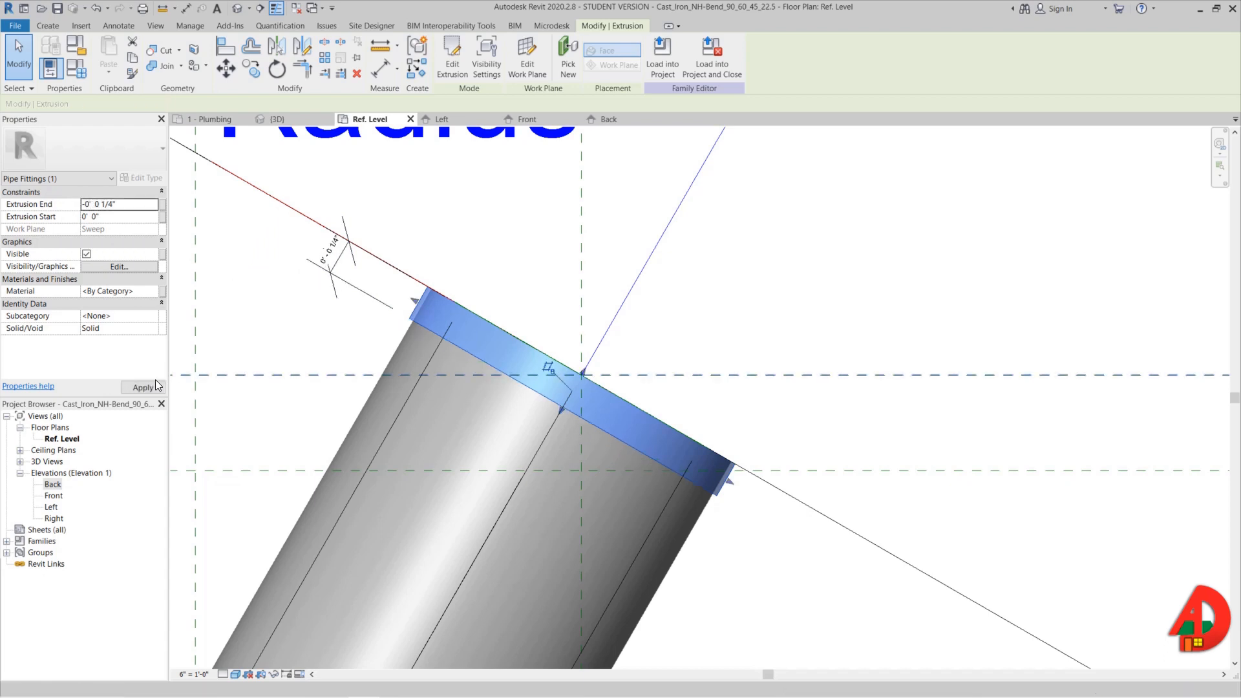
- Lock the aligned dimension between the angled end face and the hub's inner edge
click(336, 268)
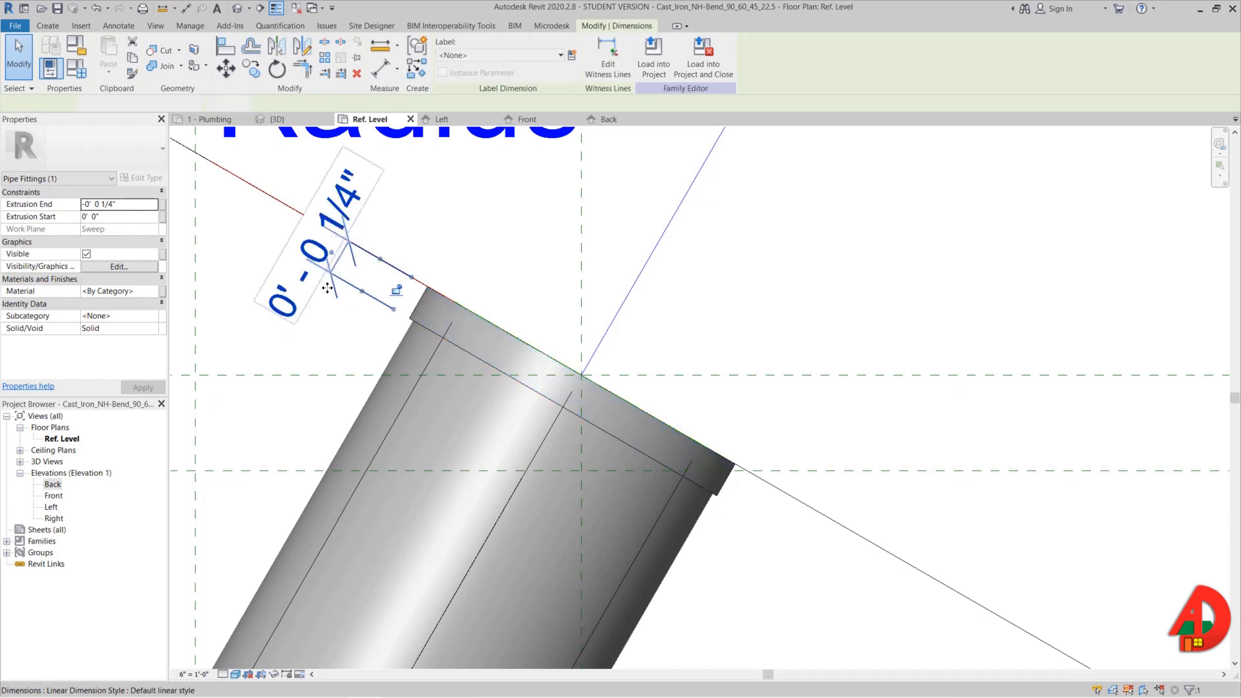
scroll(362, 292, down, 3)
click(361, 289)
scroll(428, 298, up, 2)
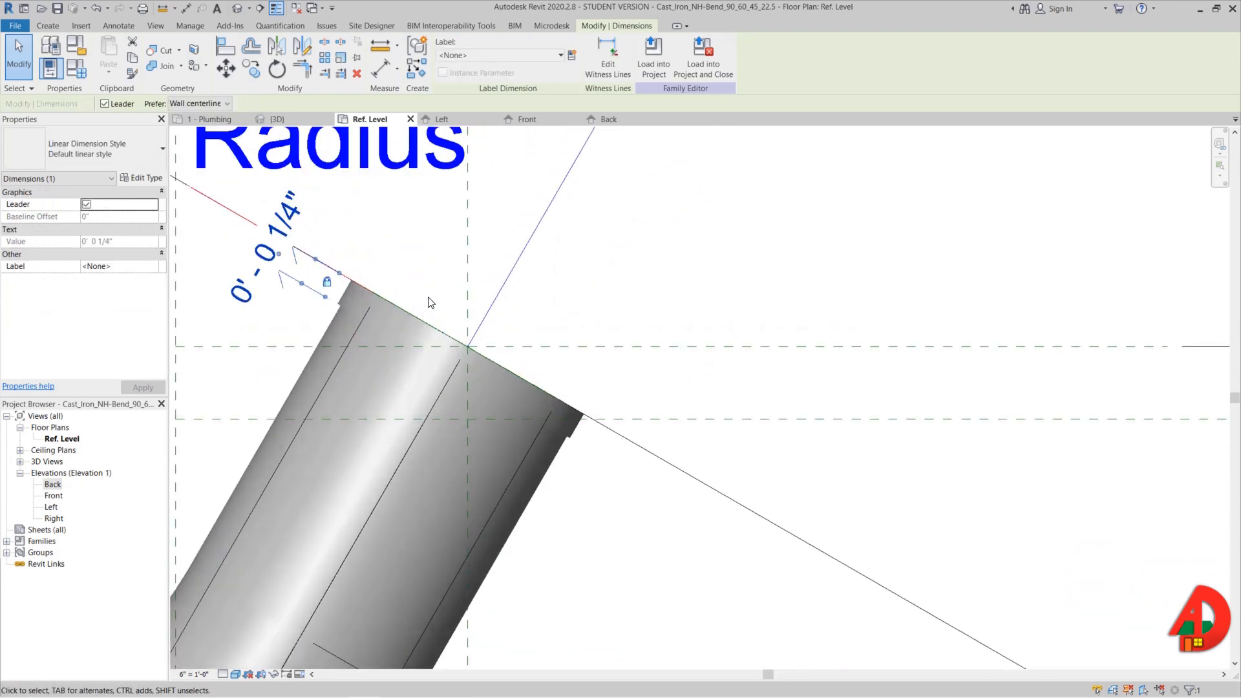
- Add an aligned dimension from the intersection of the centre reference planes to the elbow's angled end face
scroll(471, 314, down, 4)
middle_drag(545, 319, 808, 223)
middle_drag(630, 368, 713, 378)
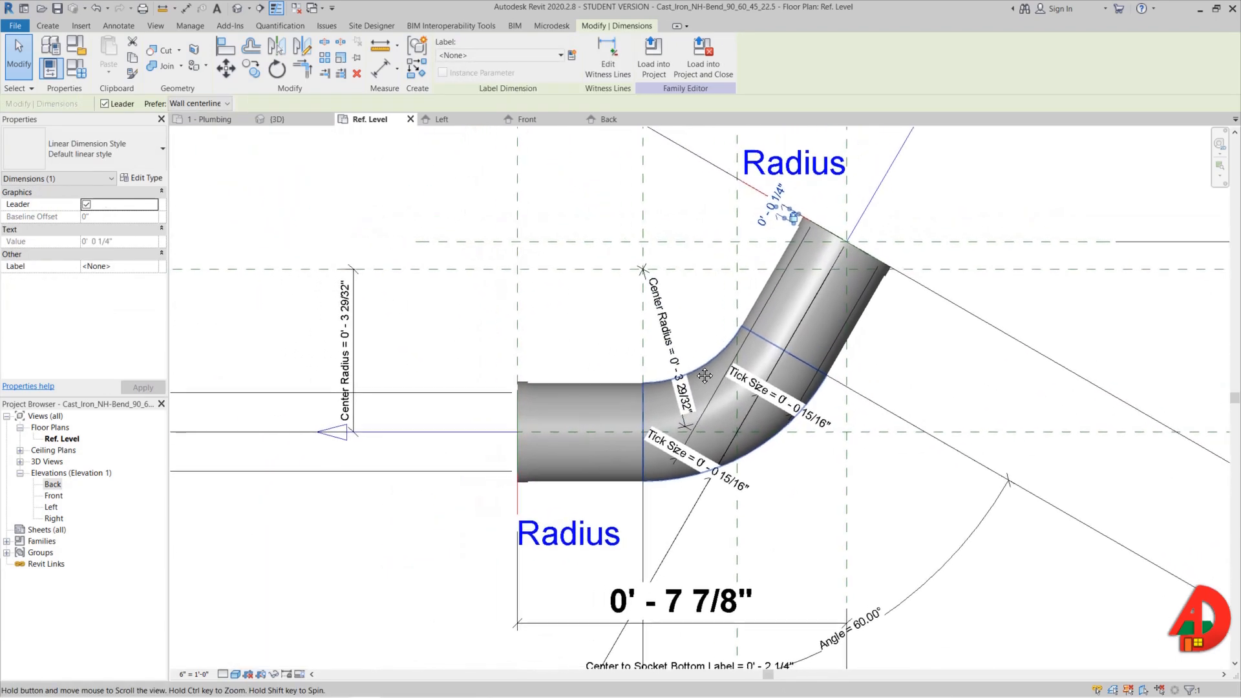
key(Escape)
click(766, 624)
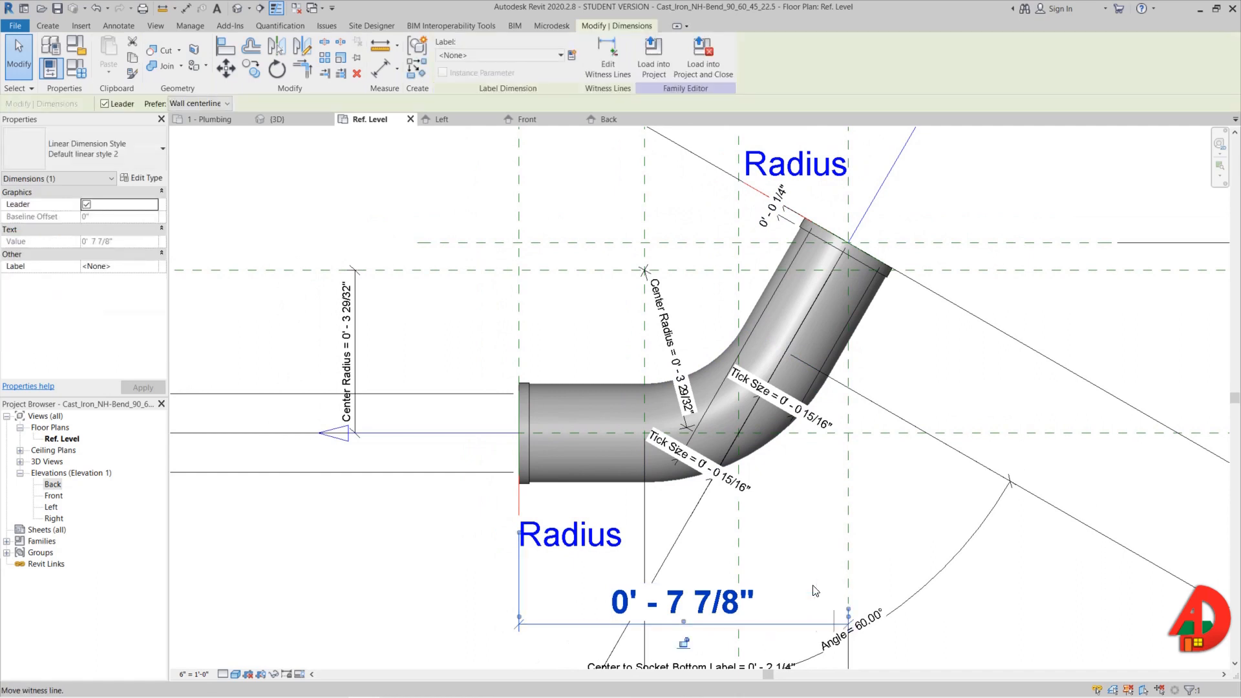
drag(738, 433, 687, 427)
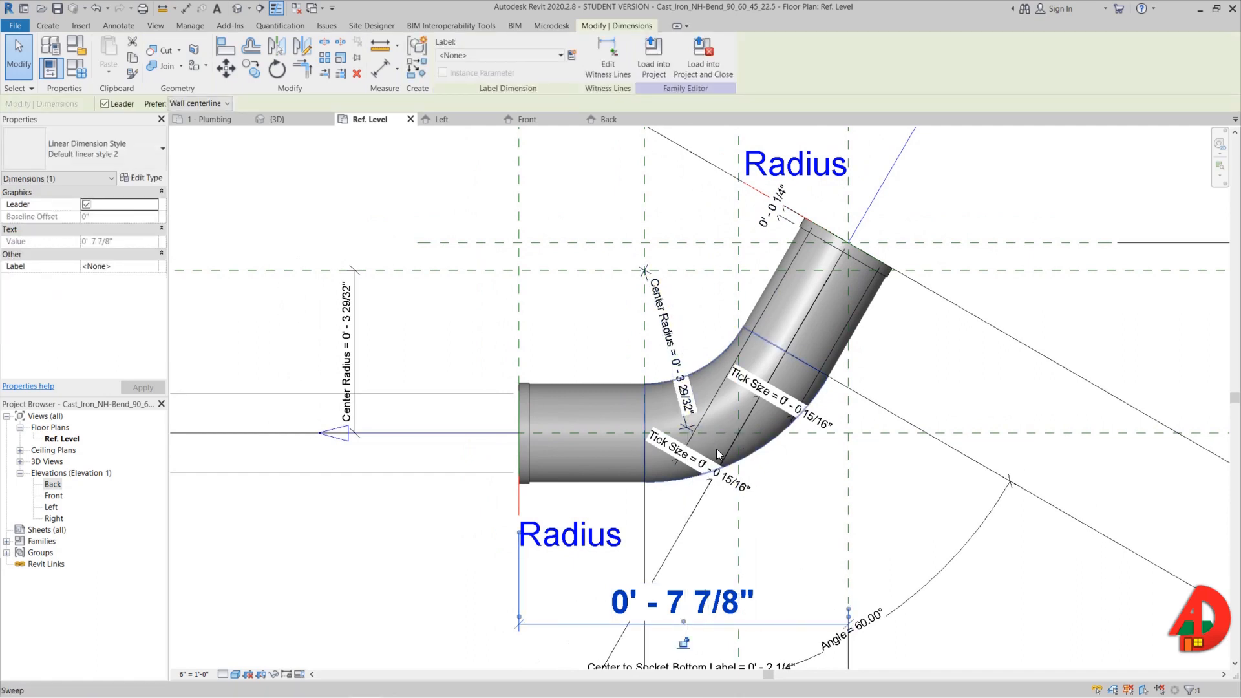
key(f)
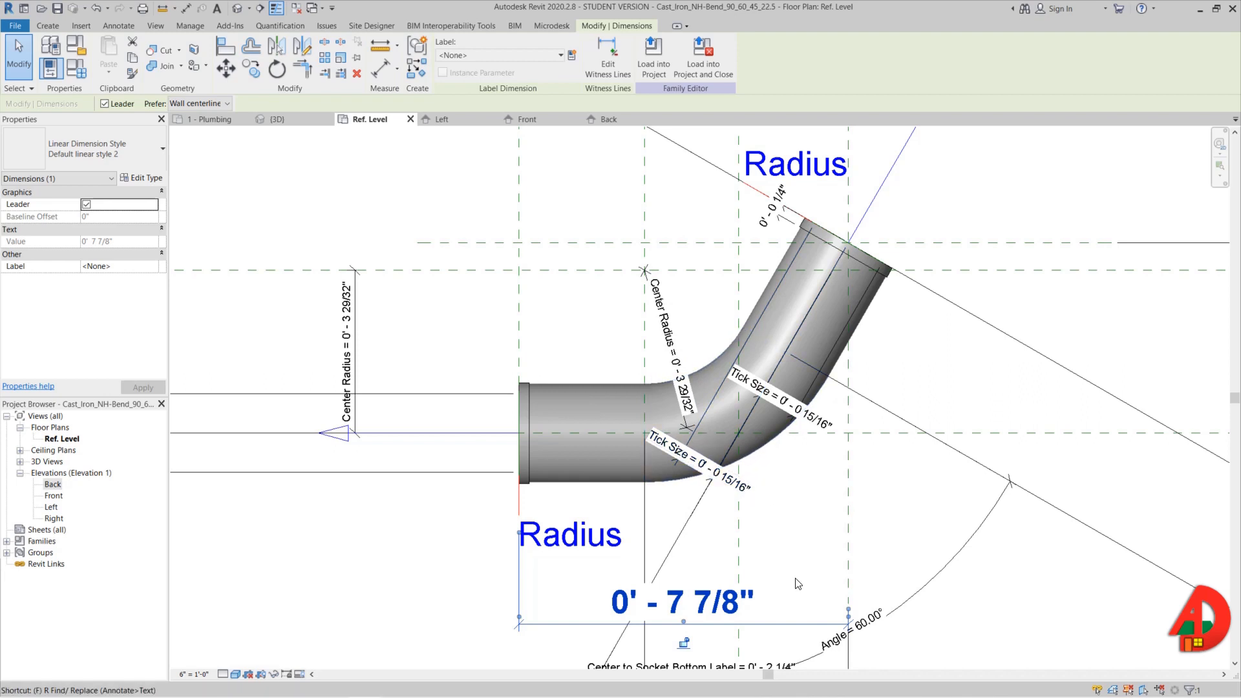
key(Escape)
key(d)
key(i)
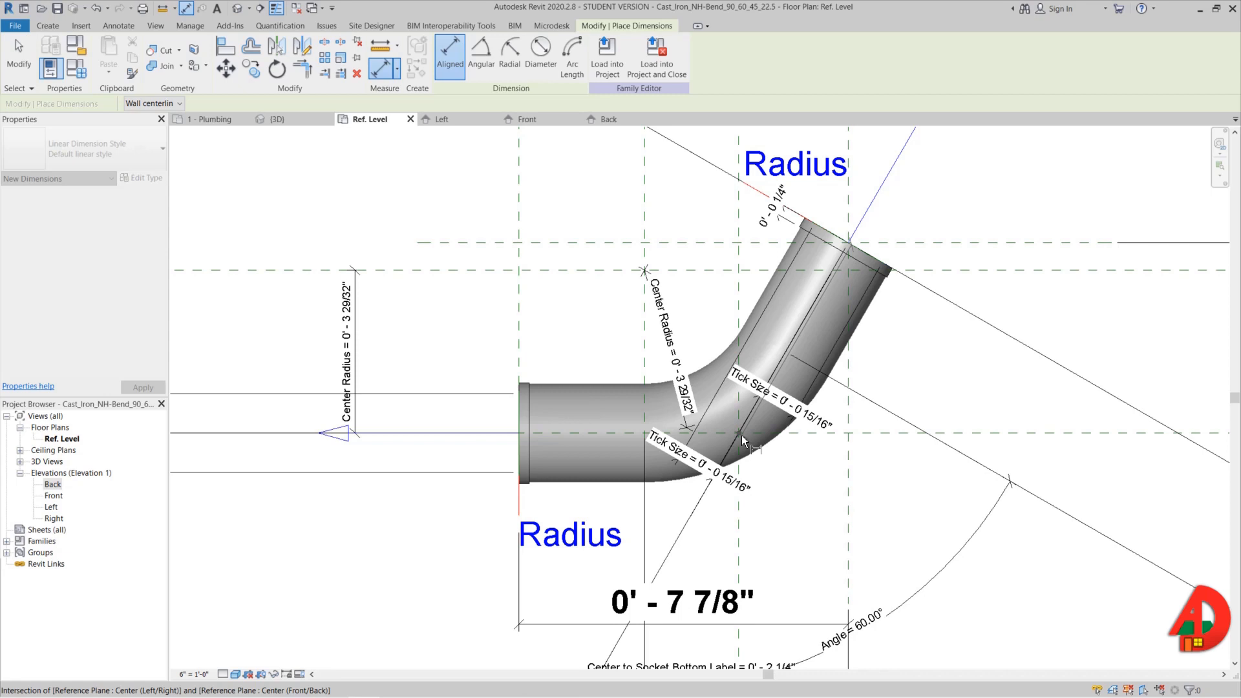
click(742, 435)
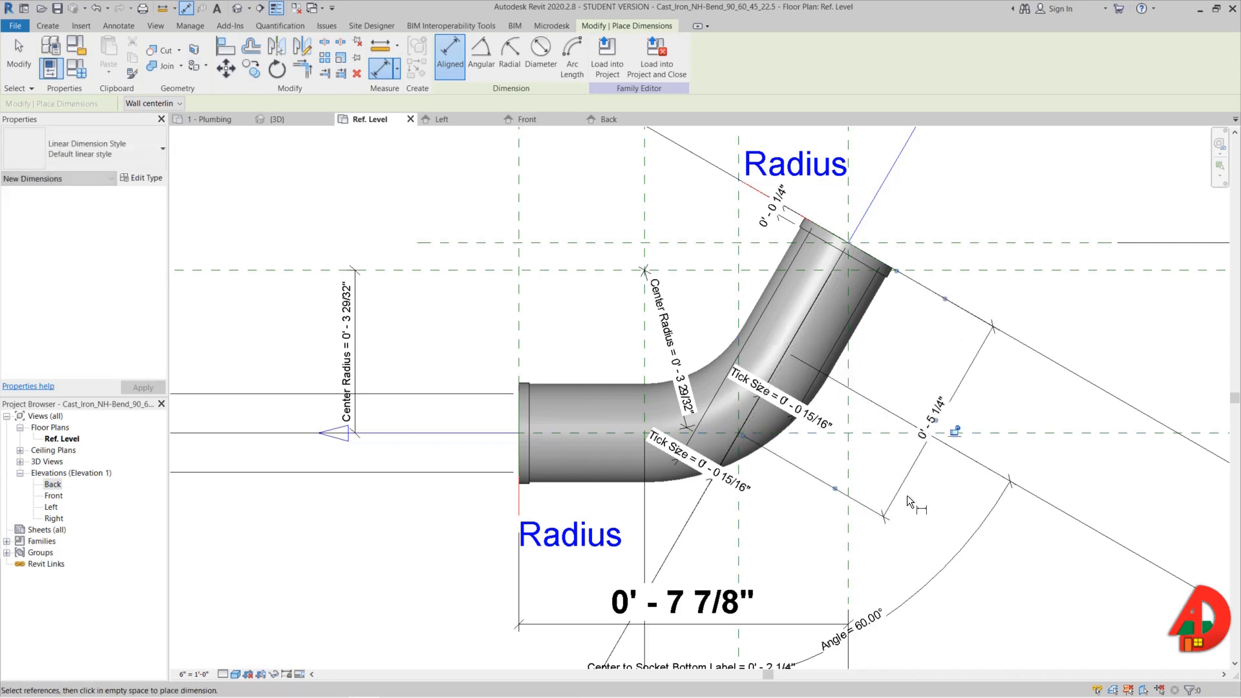
- Compare the SDpt and CtSB values of the 60-degree rows in the LibreOffice Calc lookup table with the Sixth Bend catalogue's D dimensions
key(alt+Tab)
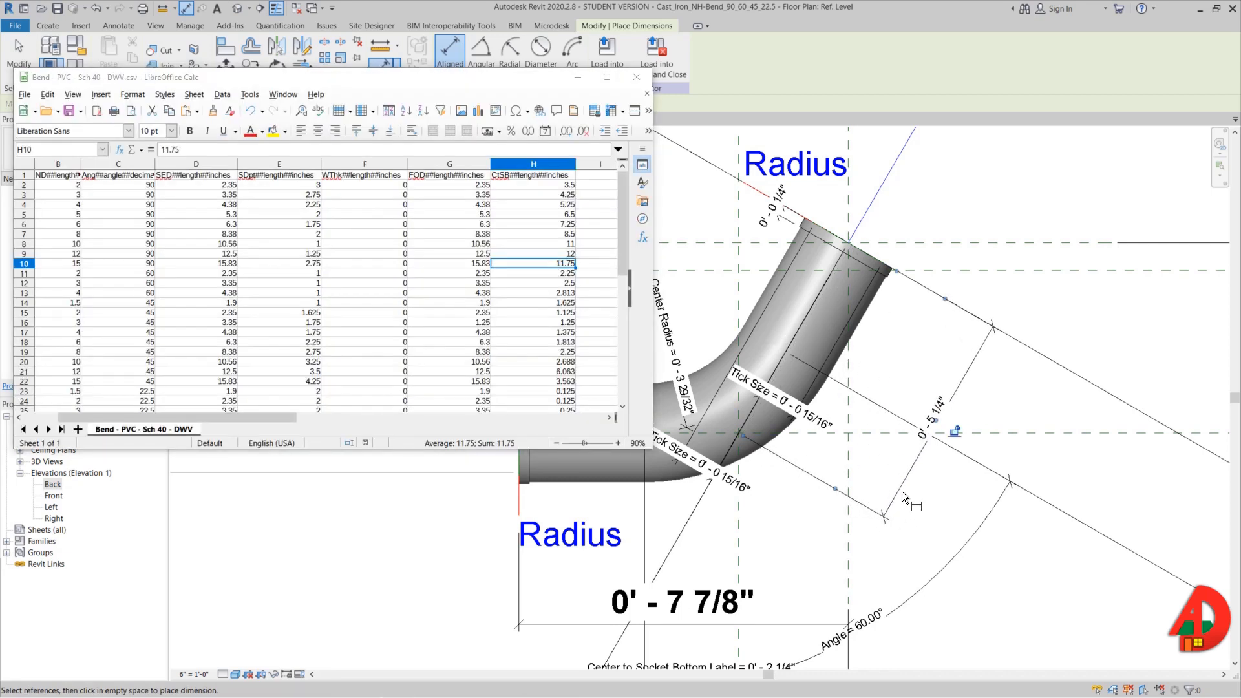
key(alt+Tab)
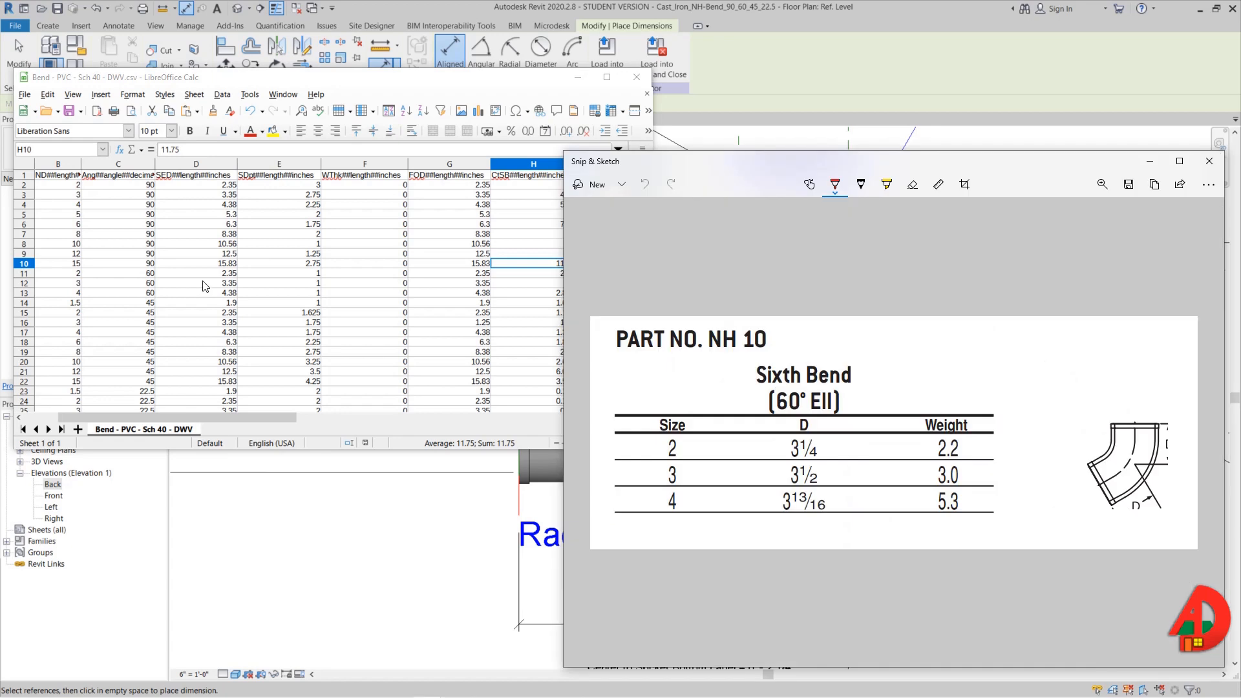
click(362, 279)
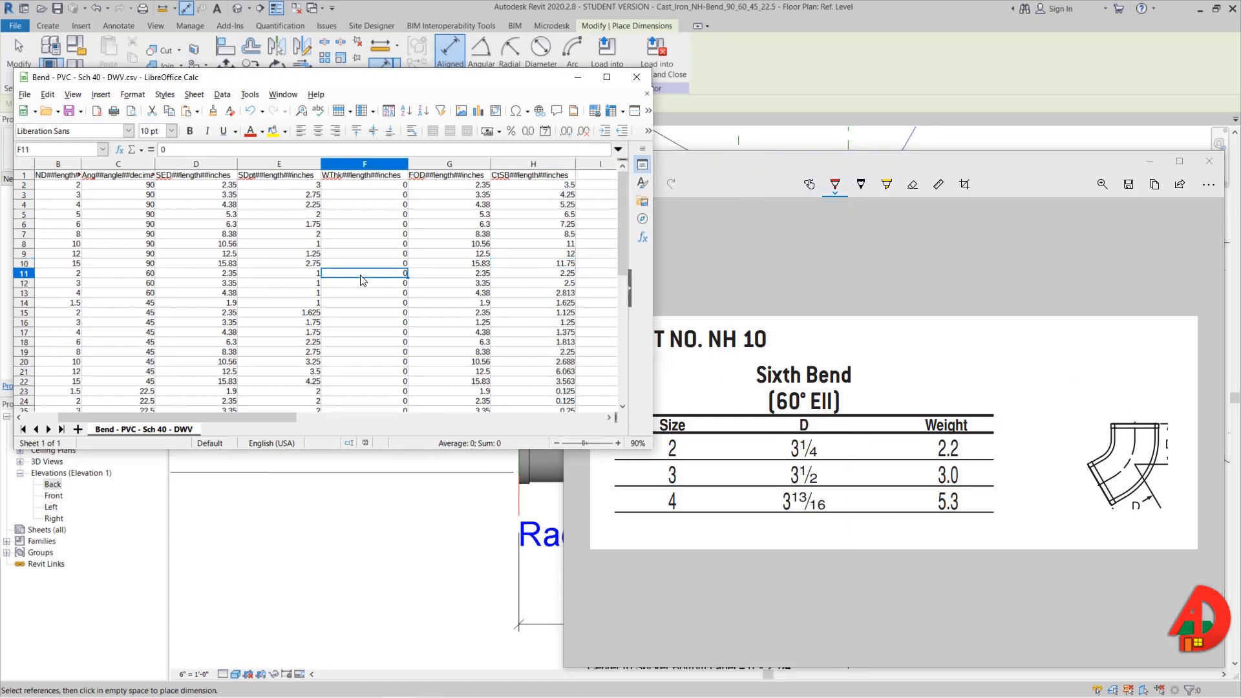
click(312, 277)
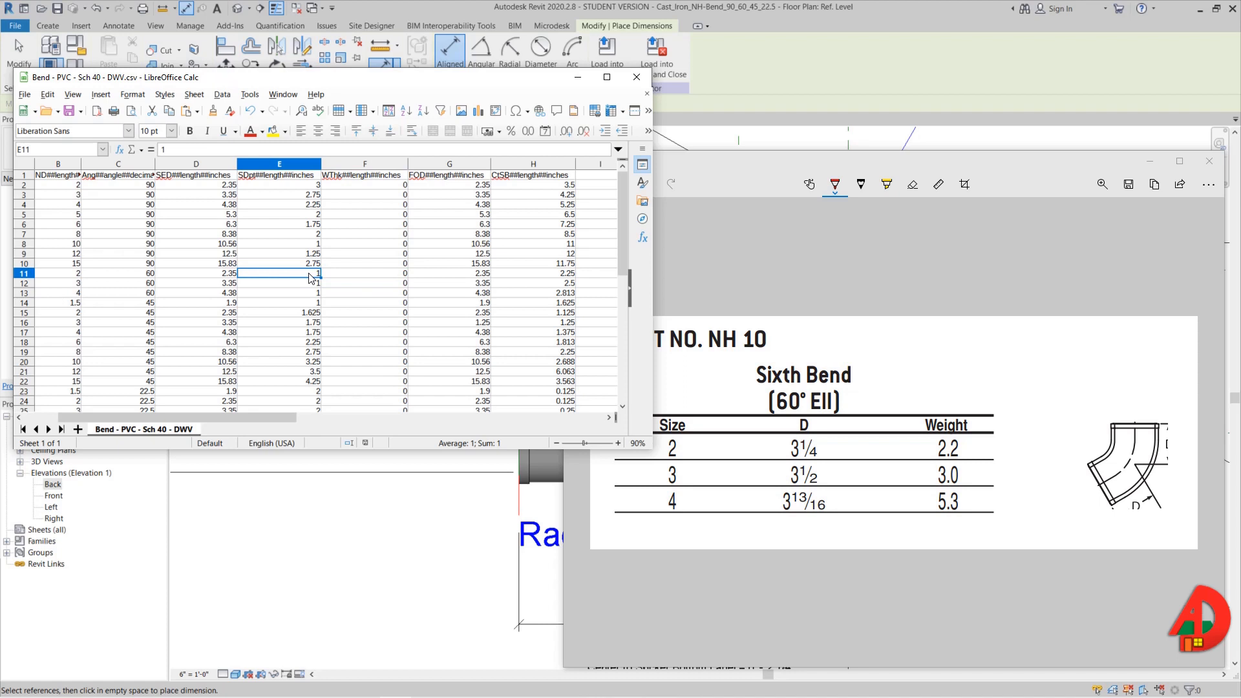
click(310, 186)
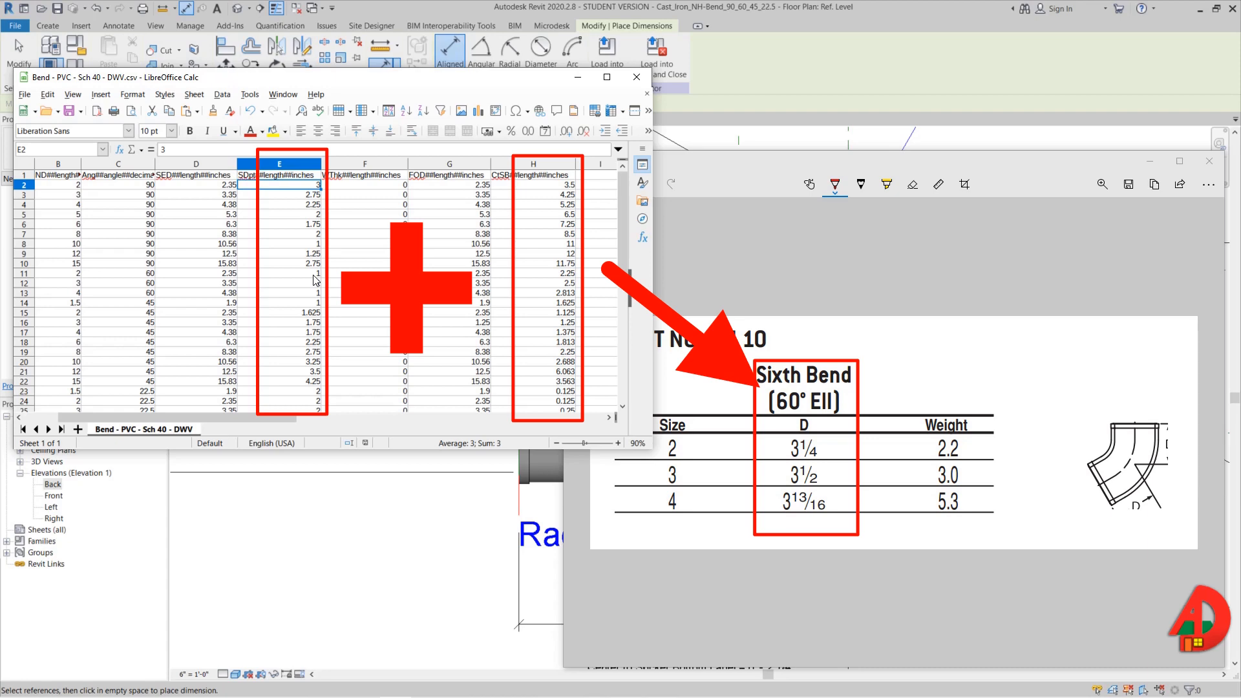
click(314, 275)
click(146, 275)
click(717, 160)
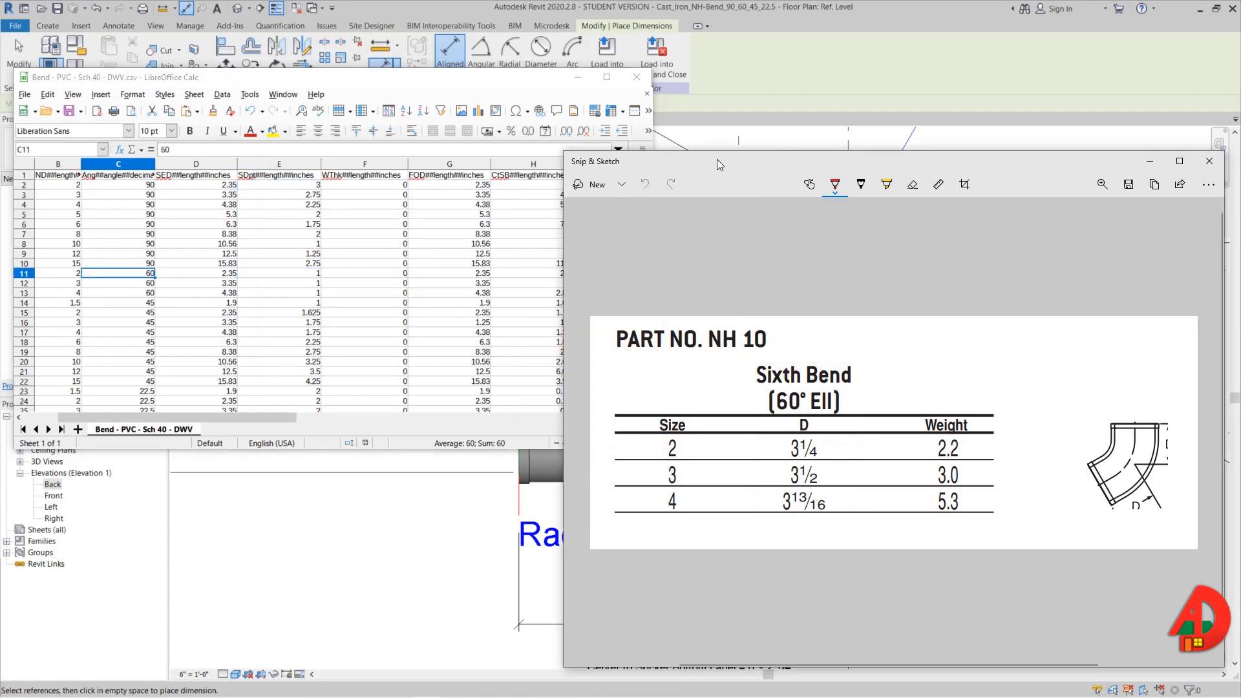
- Switch back to the elbow family in Revit and save it
click(731, 85)
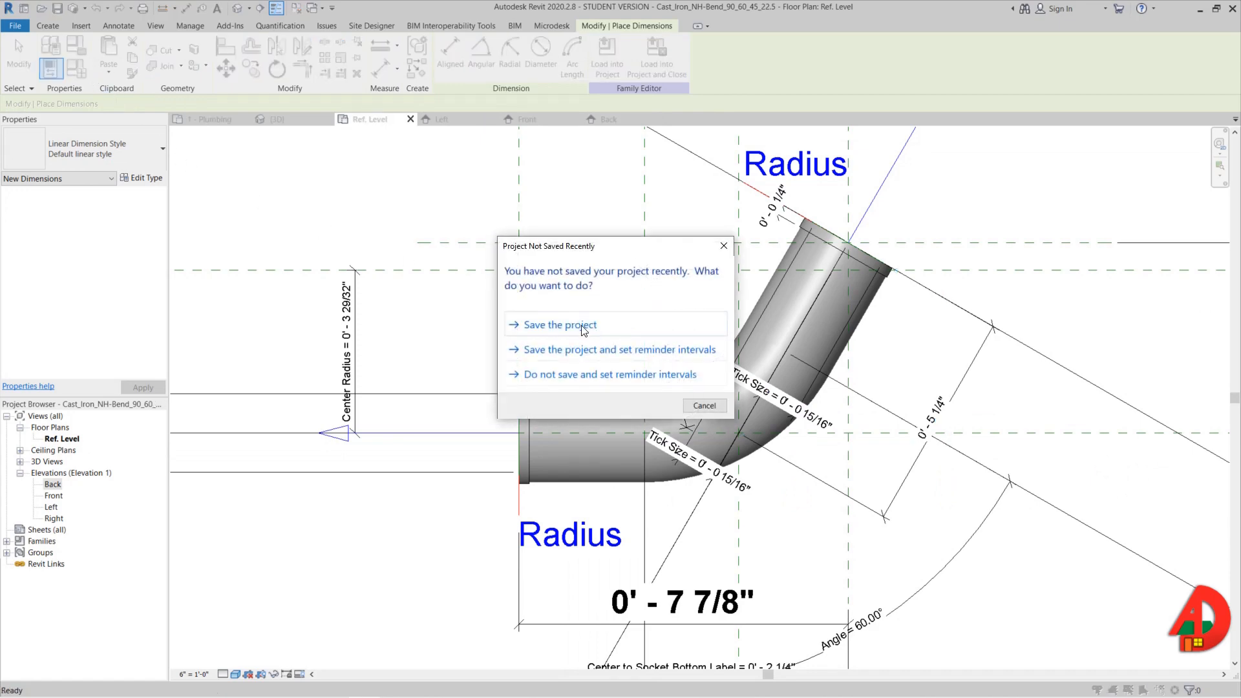
click(583, 328)
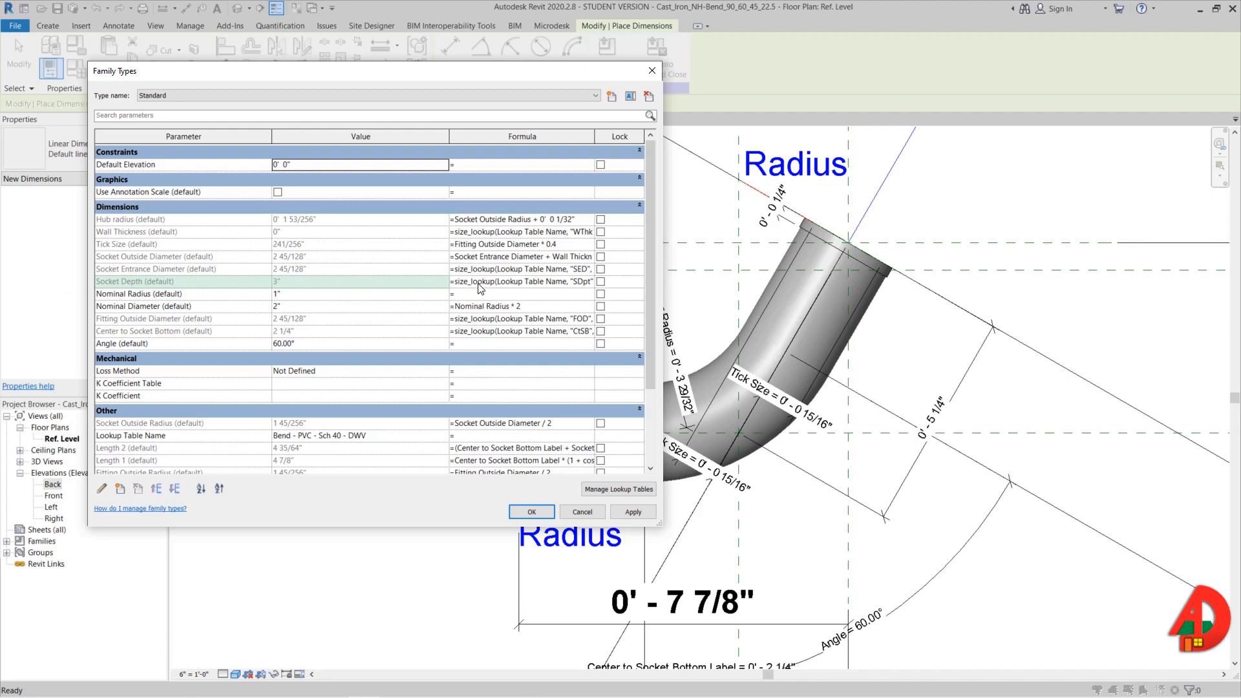
- Add Angle 1 as the last lookup argument of the Socket Depth formula, and apply the change to the family types
click(526, 283)
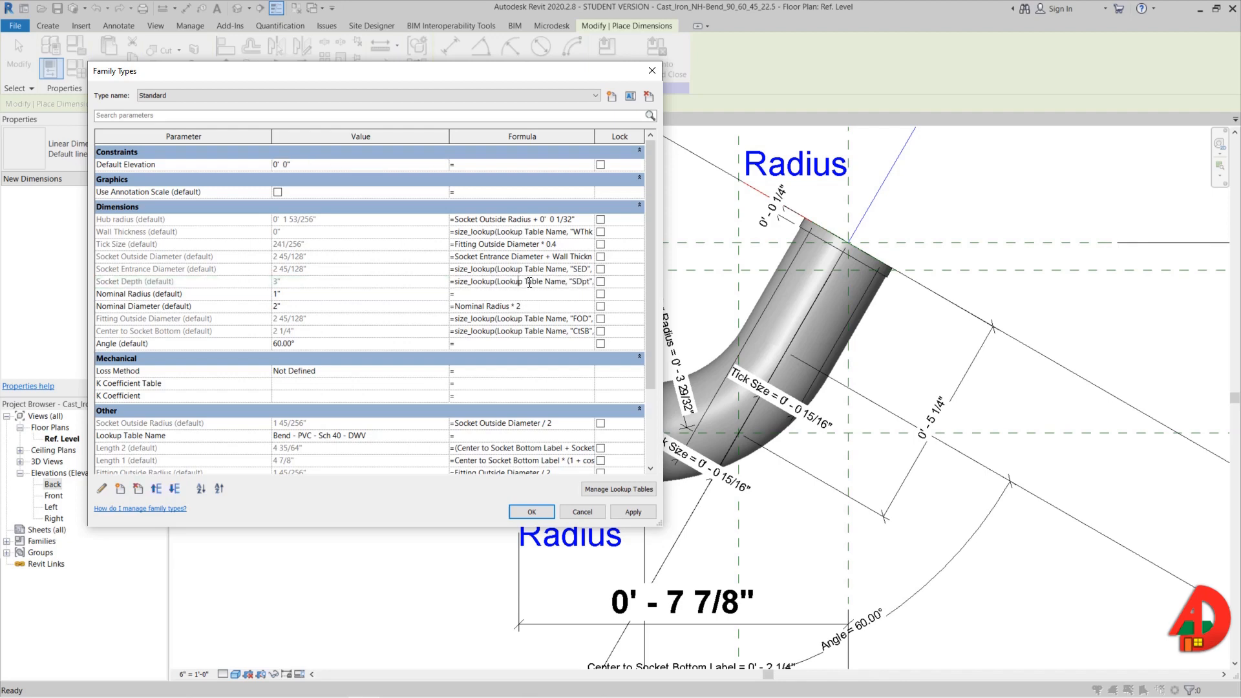
drag(529, 282, 613, 289)
click(590, 282)
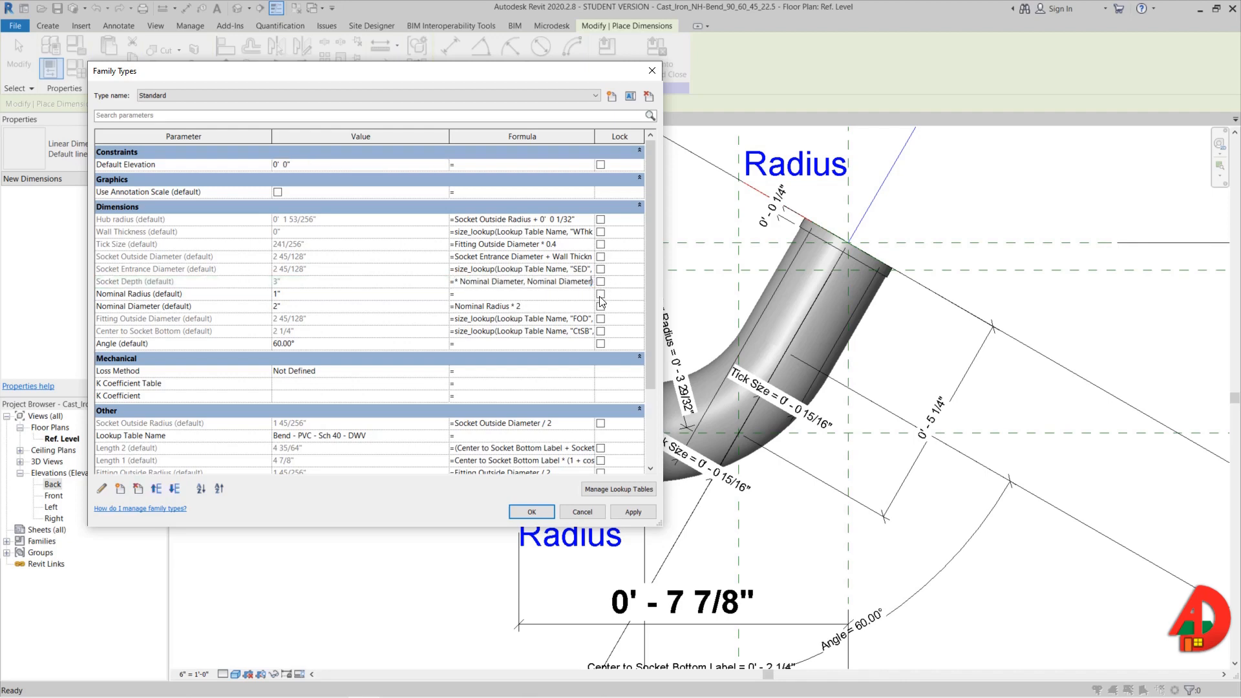
text(, aNGLE)
key(BackSpace)
key(BackSpace)
key(BackSpace)
key(BackSpace)
key(BackSpace)
text(Angle 1)
scroll(239, 414, down, 2)
drag(142, 447, 213, 447)
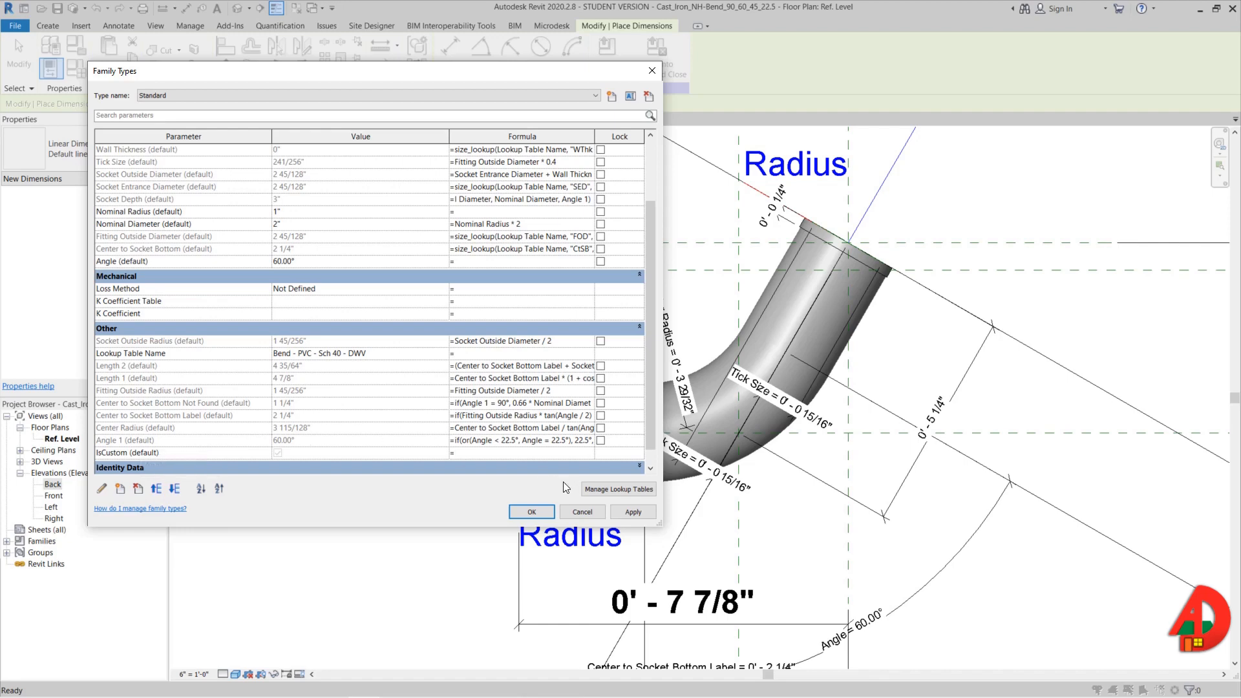
click(627, 509)
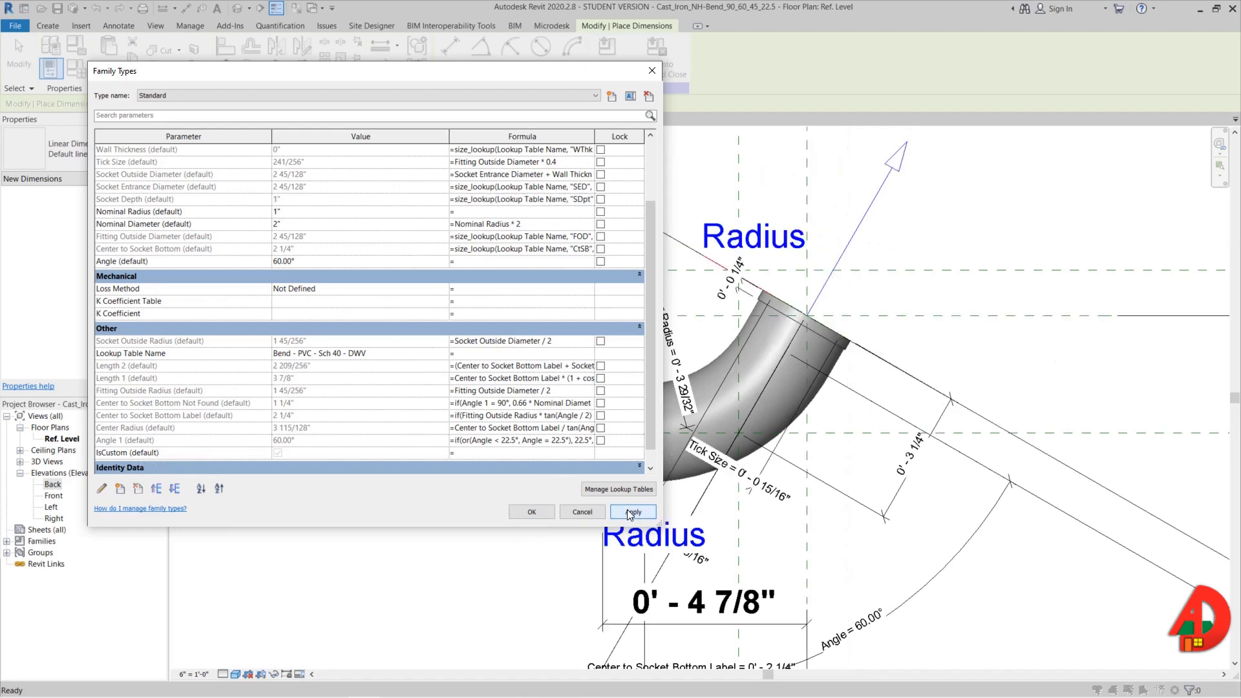
click(532, 510)
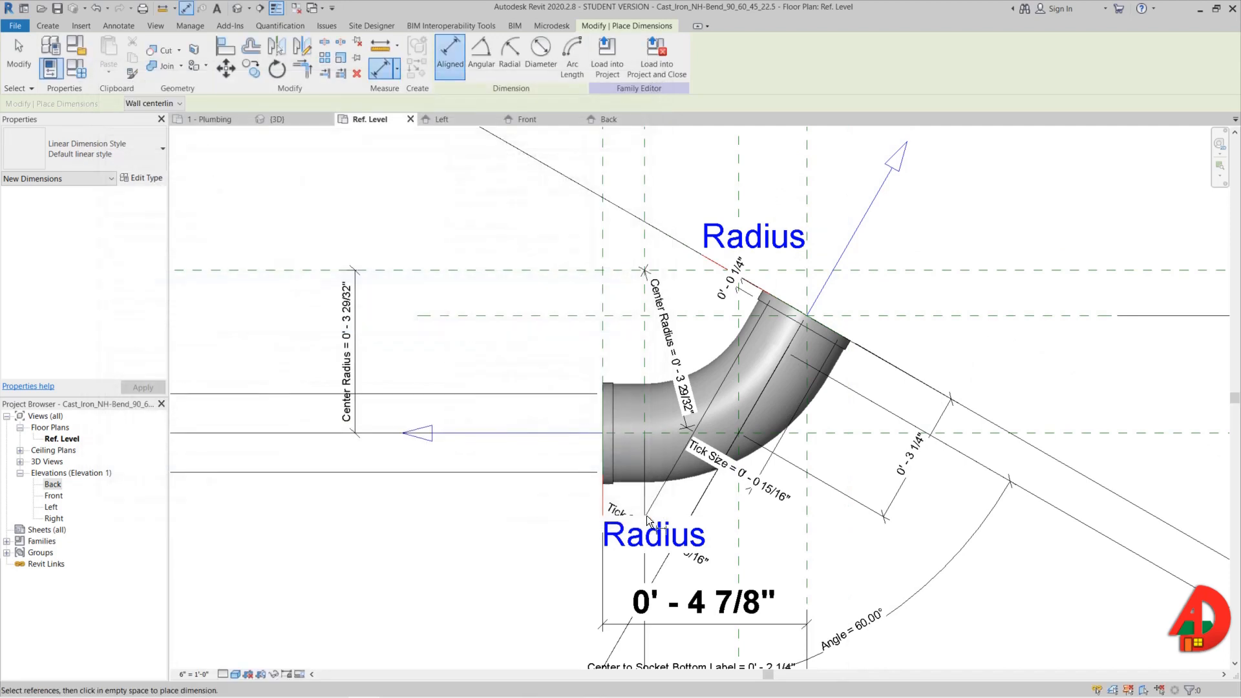
- Change the dimension from the bend's centre to the angled end face to Default linear style 2
key(Escape)
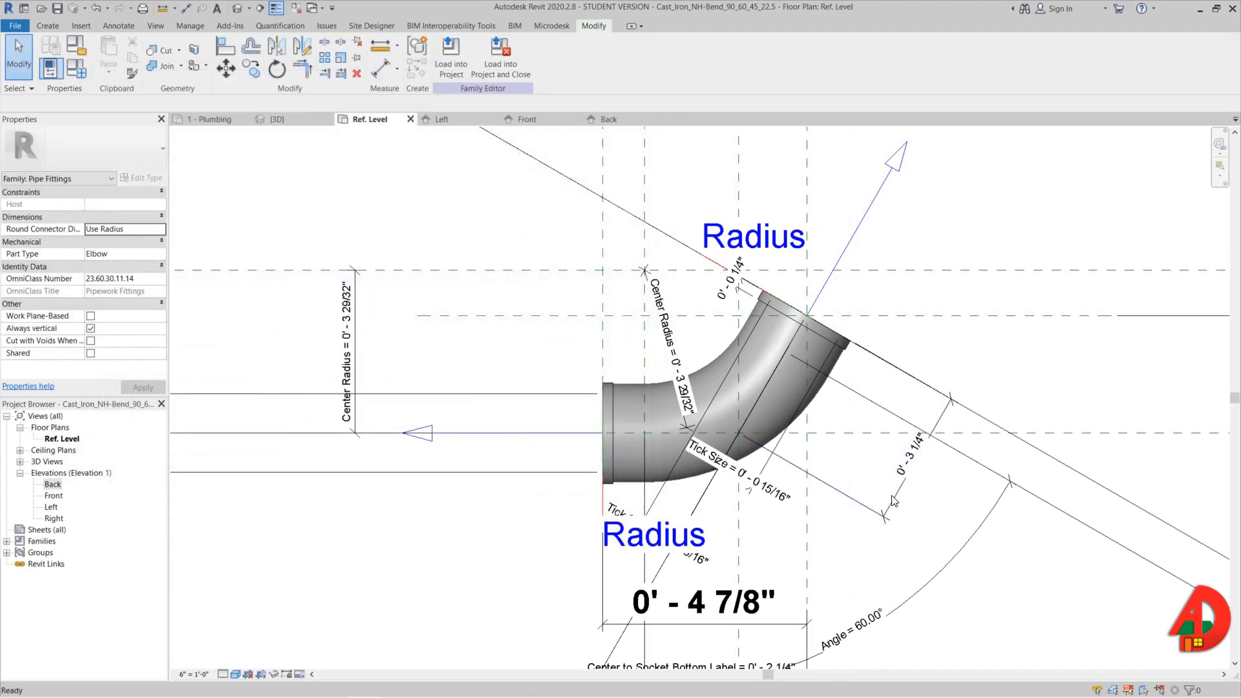
click(892, 495)
click(109, 145)
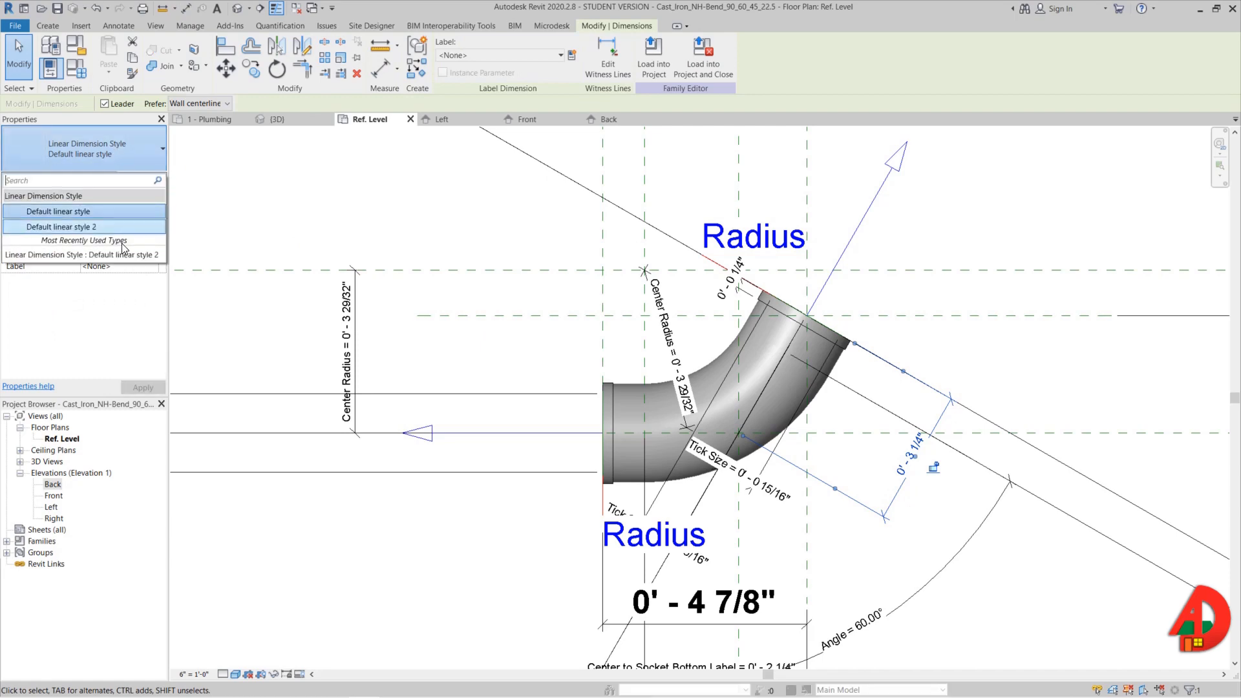
click(96, 228)
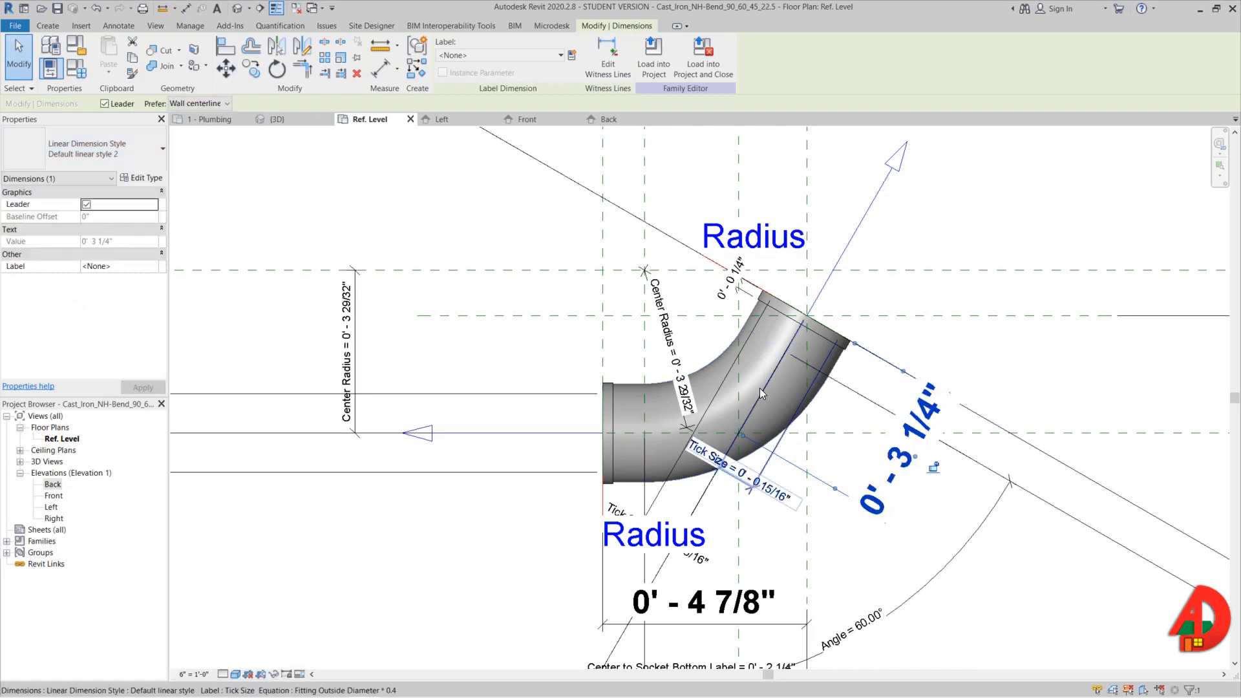
- Copy the complete Socket Depth formula from the family types into an empty Notepad document
click(76, 68)
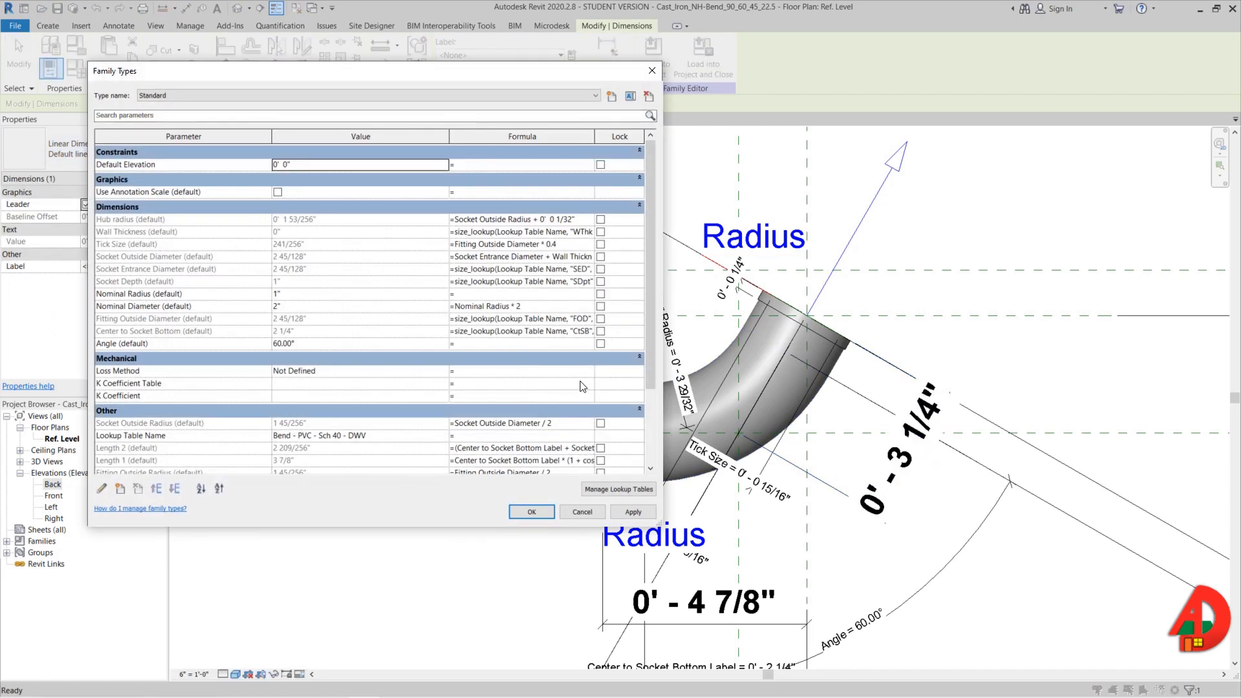
click(513, 282)
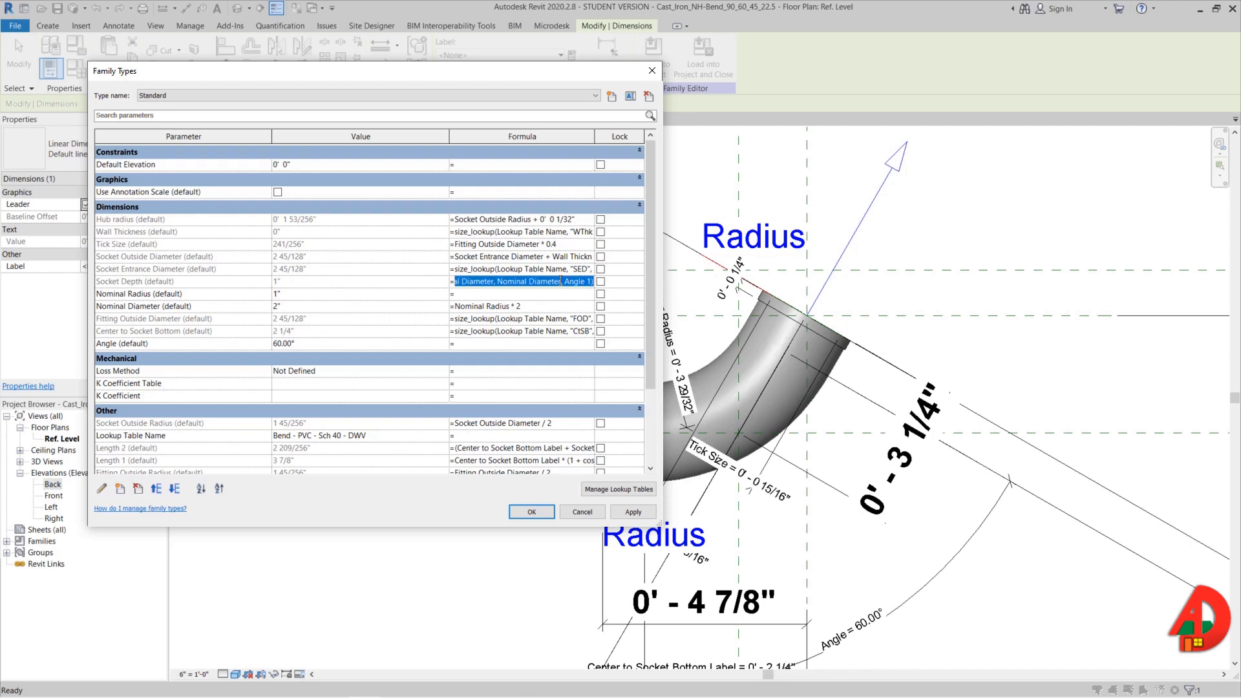
key(alt+Tab)
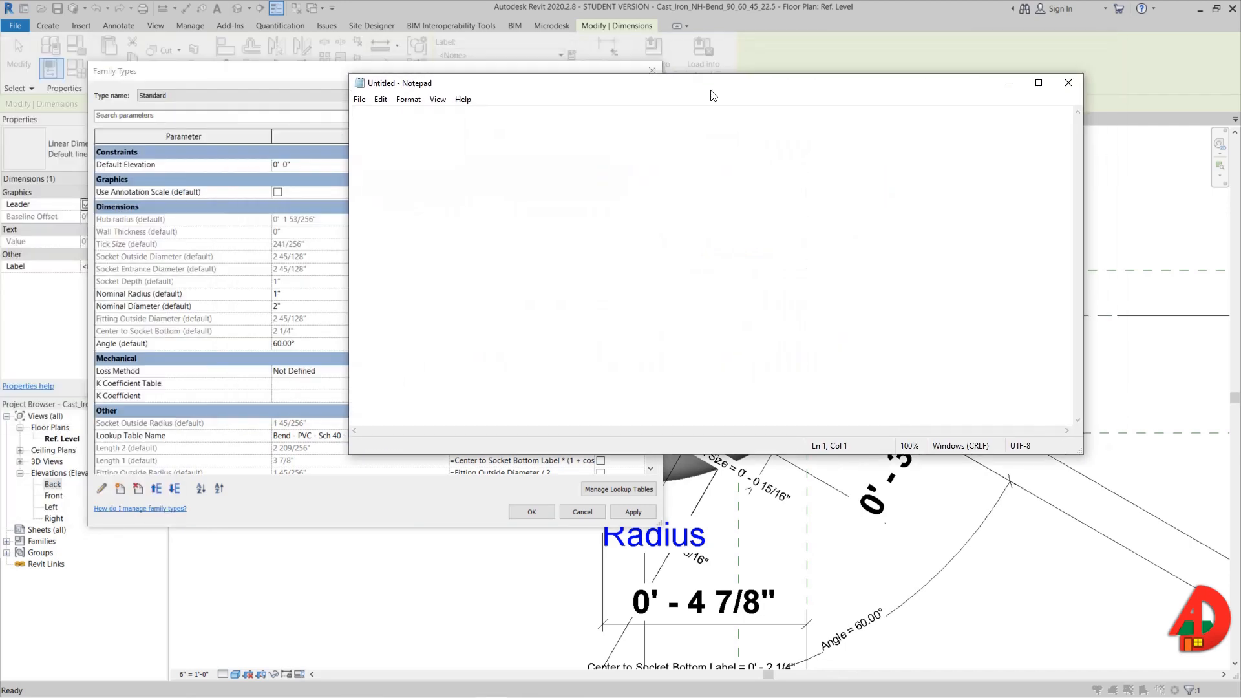
text(size_lookup(Lookup Table Name, "SDpt", 0.5 * Nominal Diameter, Nominal Diameter, Angle 1))
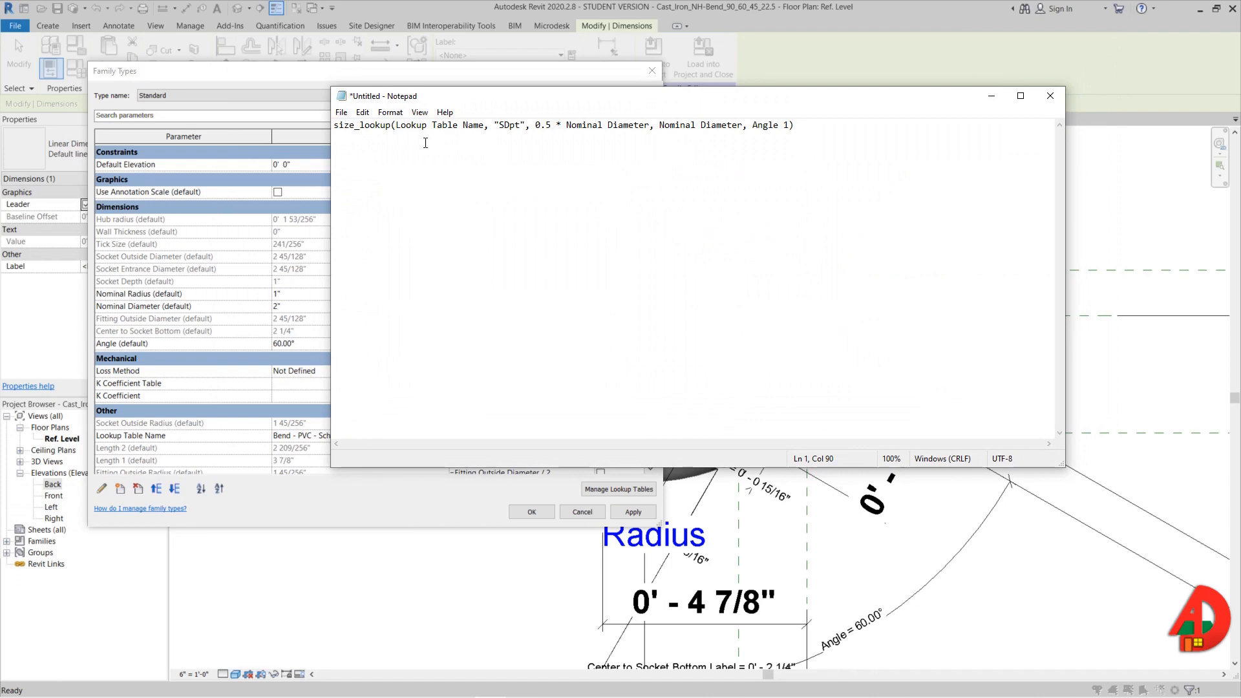
- Check the arguments of the Socket Depth formula in Notepad against the SDpt column of the lookup spreadsheet
drag(394, 127, 483, 134)
drag(497, 127, 523, 131)
key(alt+Tab)
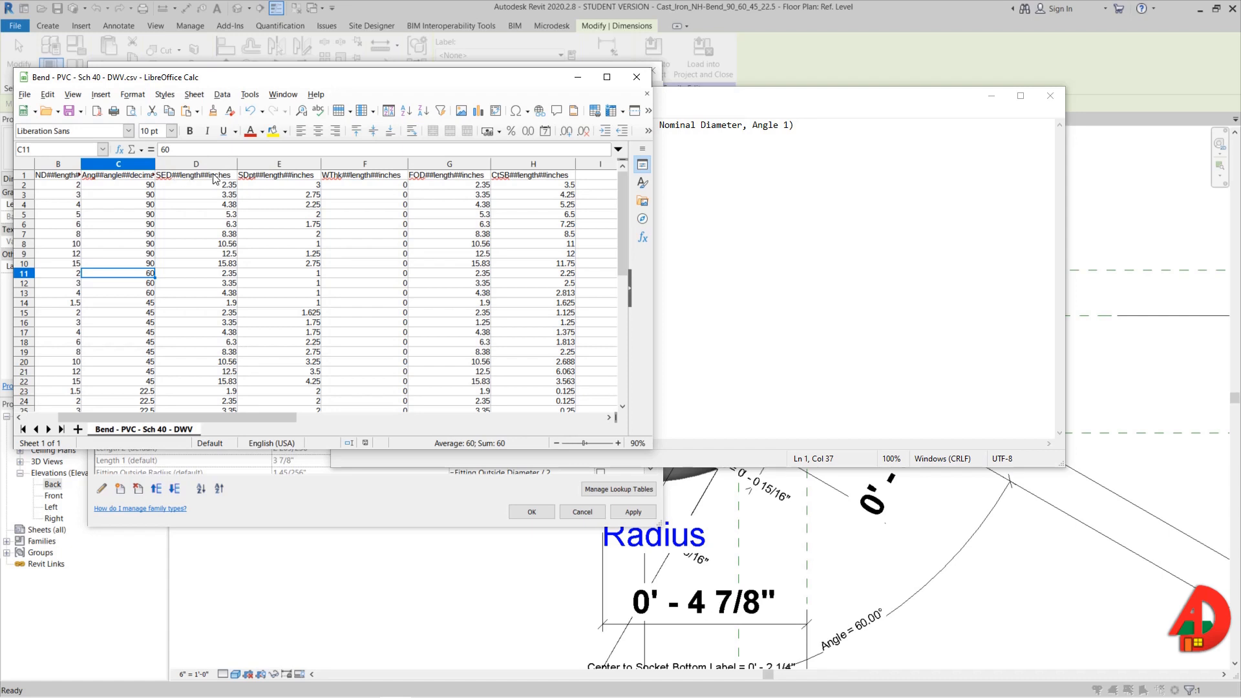
click(267, 178)
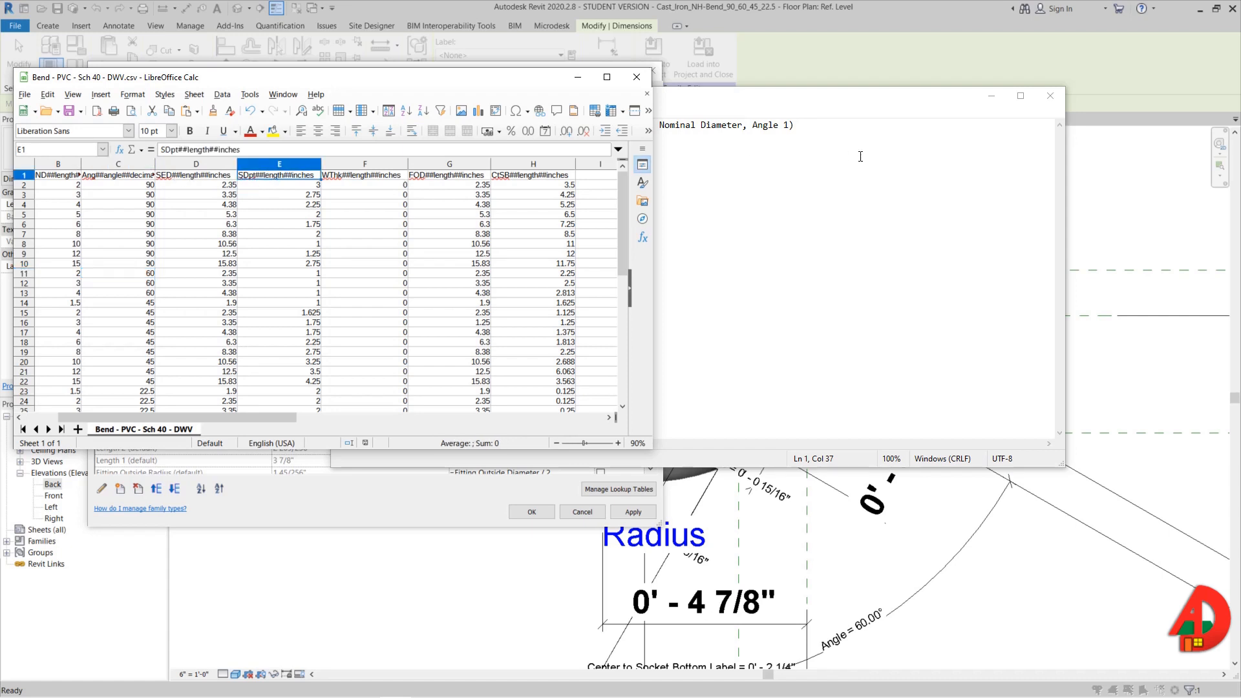
click(859, 152)
drag(535, 126, 557, 130)
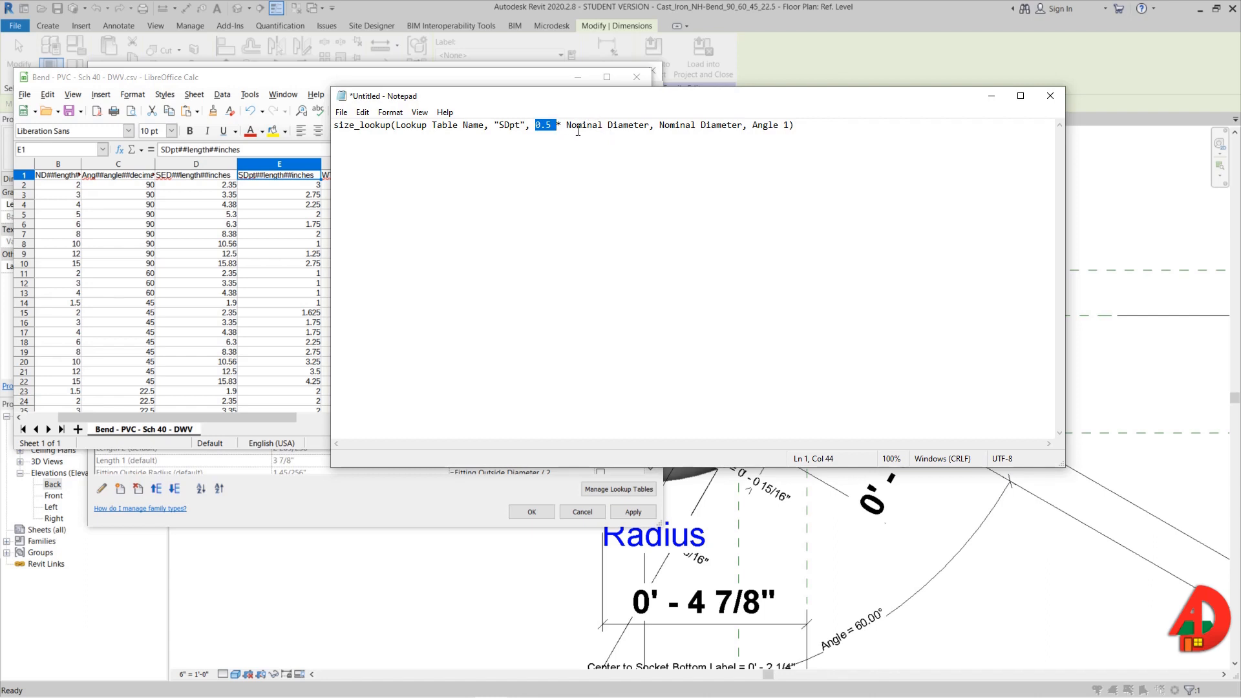
click(579, 129)
drag(535, 125, 743, 128)
drag(752, 128, 789, 135)
- Compare the 2-inch 90° and 60° rows in the lookup spreadsheet across the angle, SED and SDpt columns
click(204, 189)
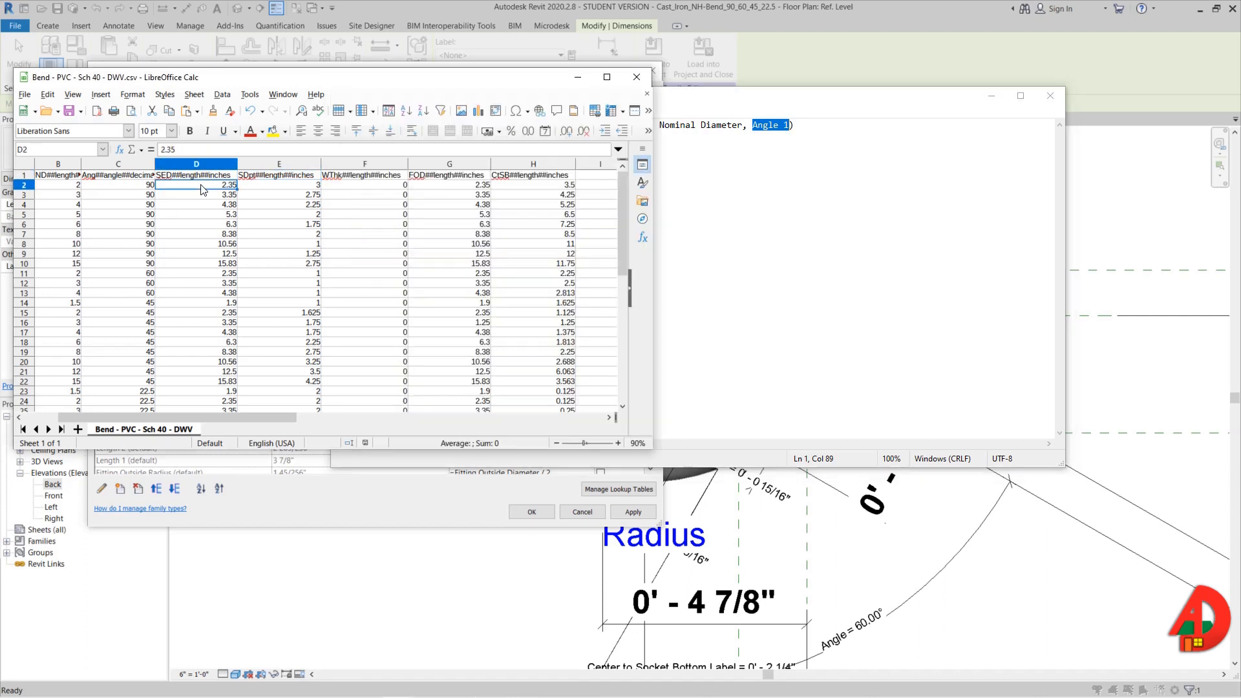
click(279, 189)
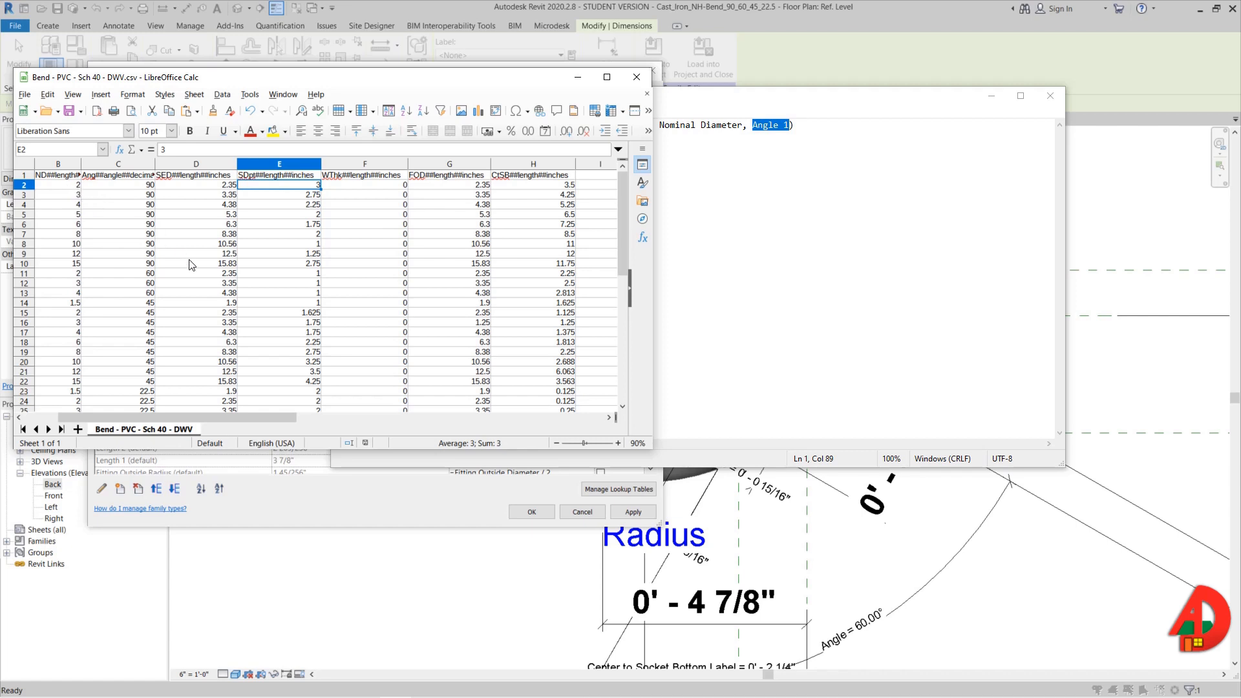
click(228, 276)
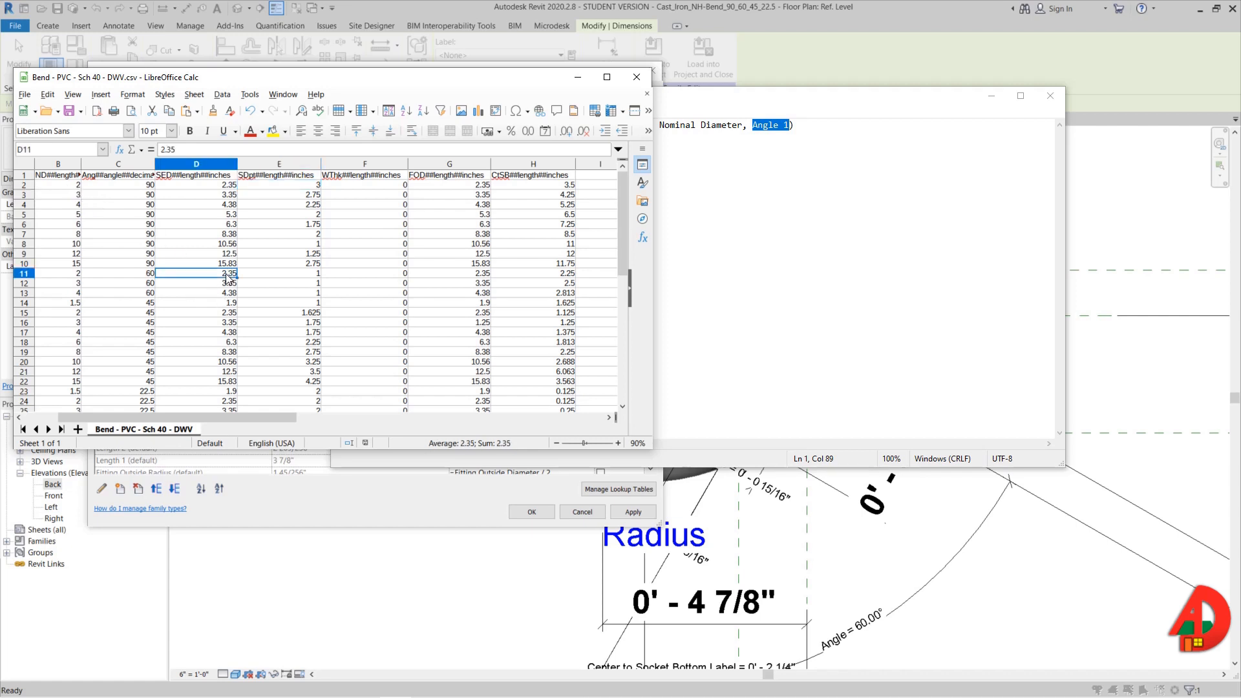
click(143, 277)
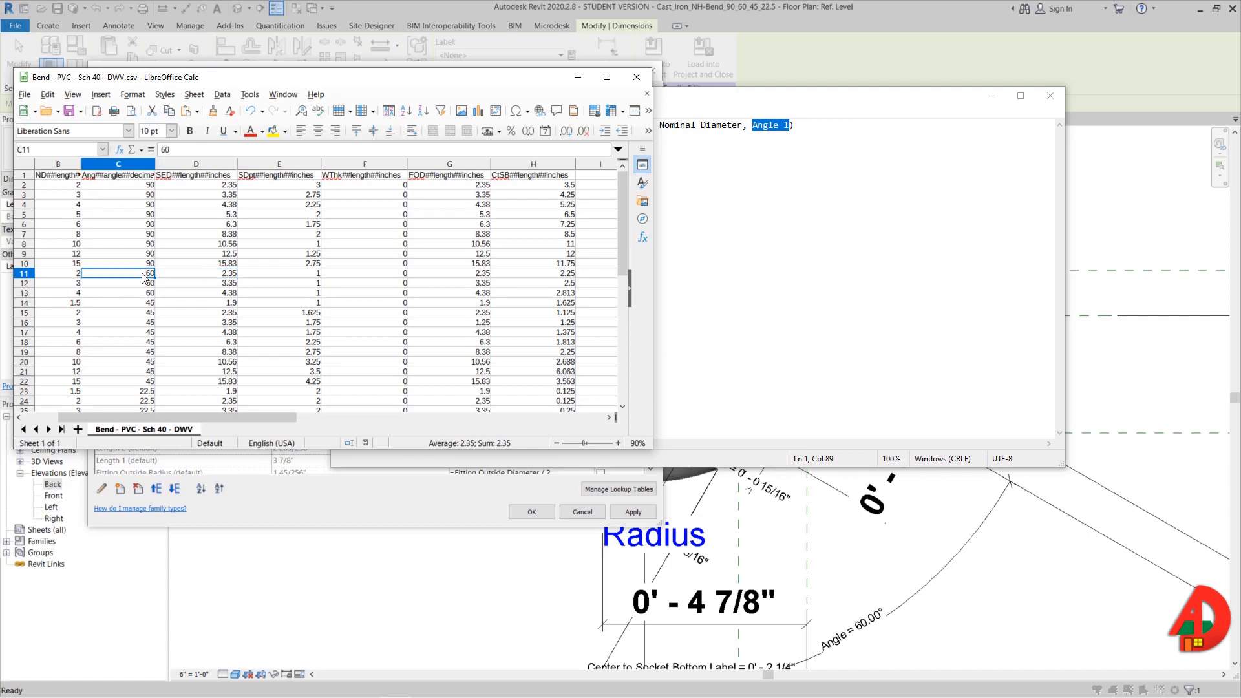
- Keep the unsaved Notepad document open but minimized, and return to the elbow's family types in Revit
click(1048, 95)
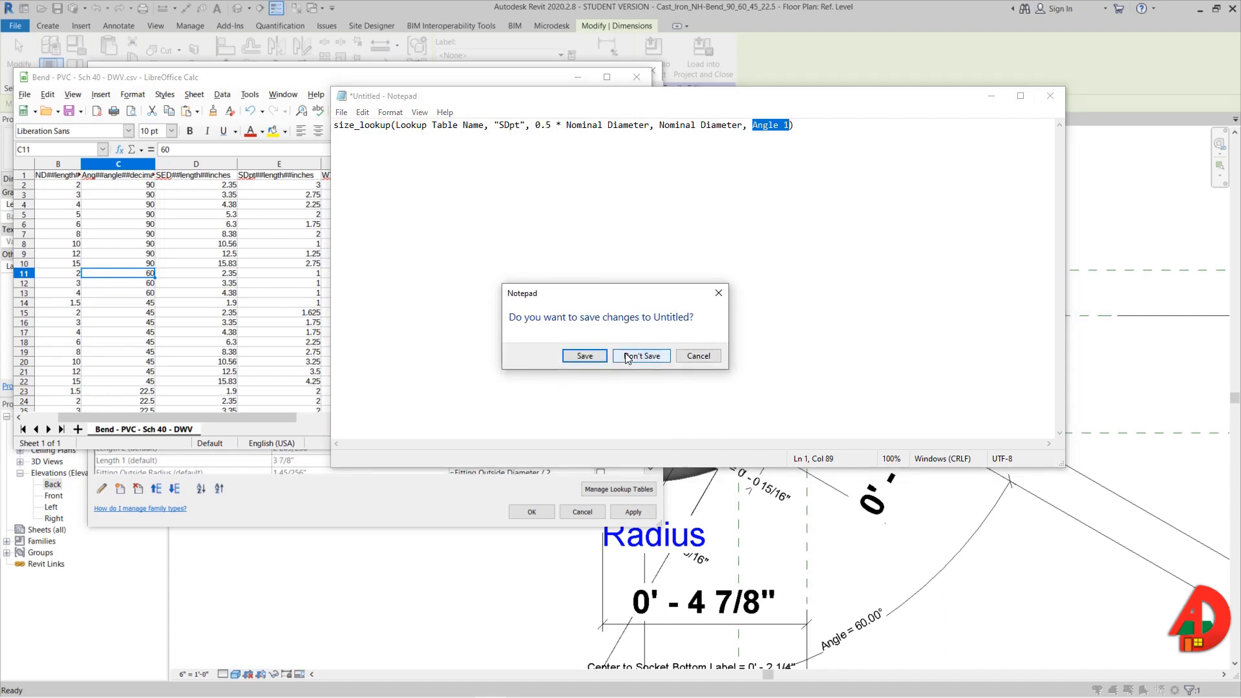
click(691, 356)
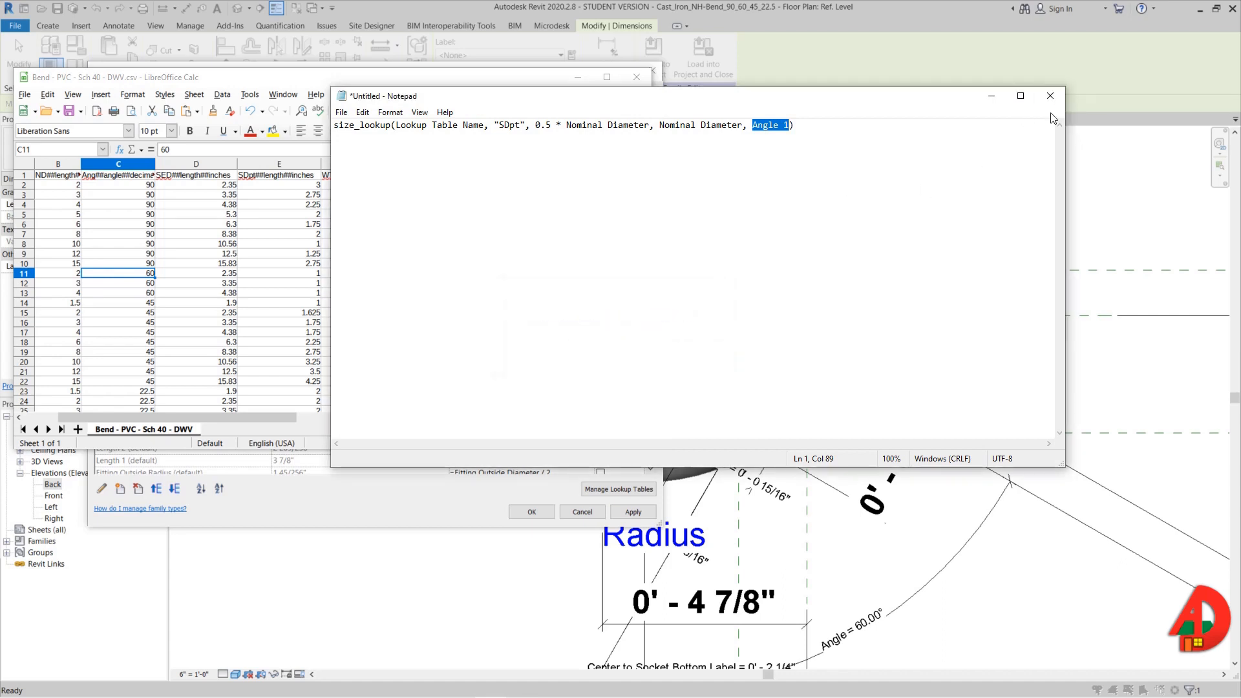
click(992, 99)
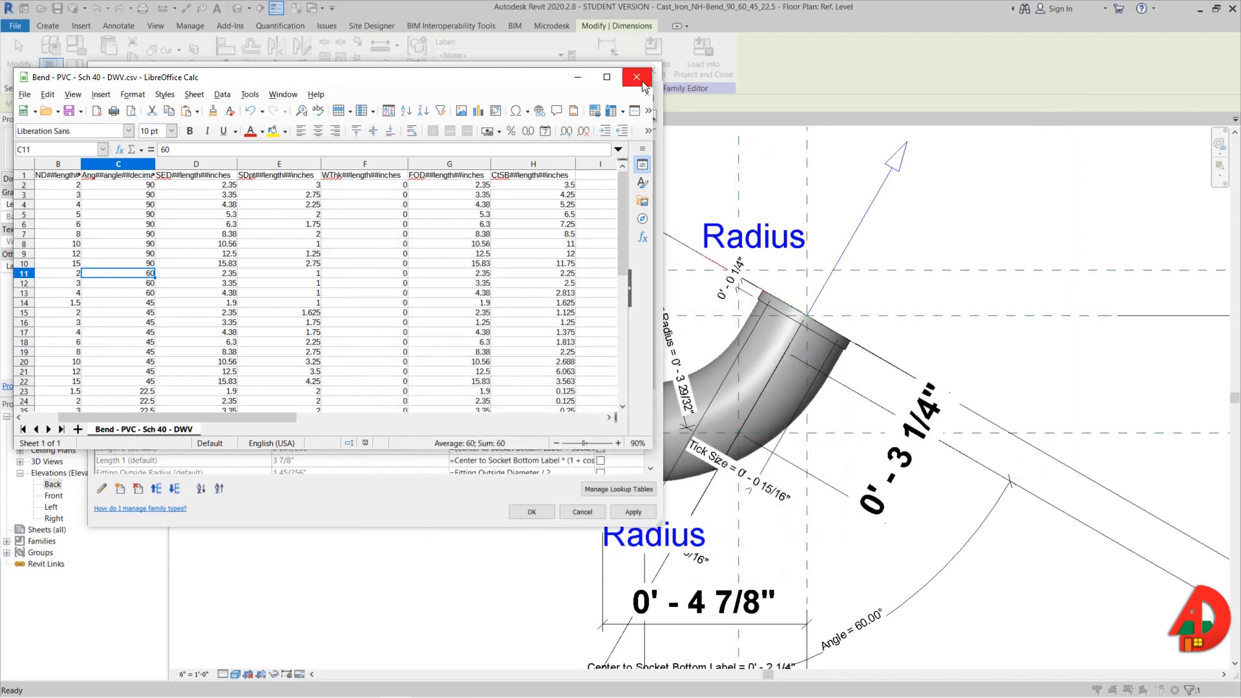
click(540, 66)
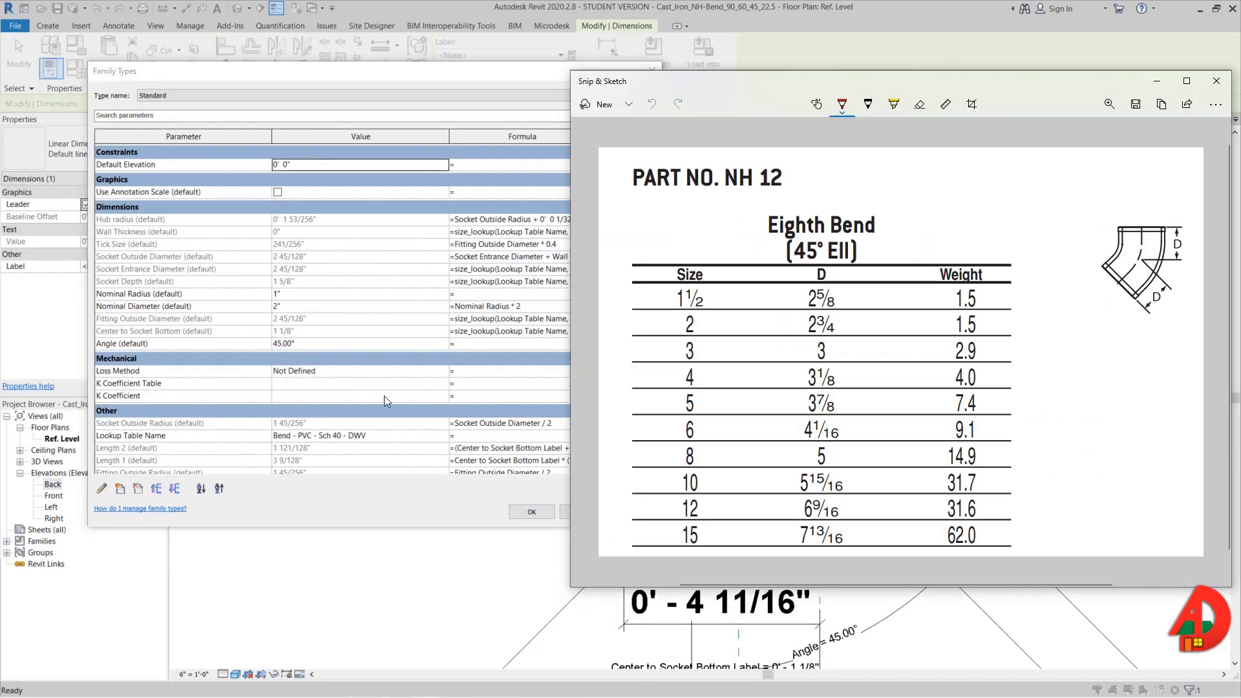
- In the lookup spreadsheet's 1.5-inch 22.5° row, set SDpt to 1.5 and CtSB to 0.625
click(301, 308)
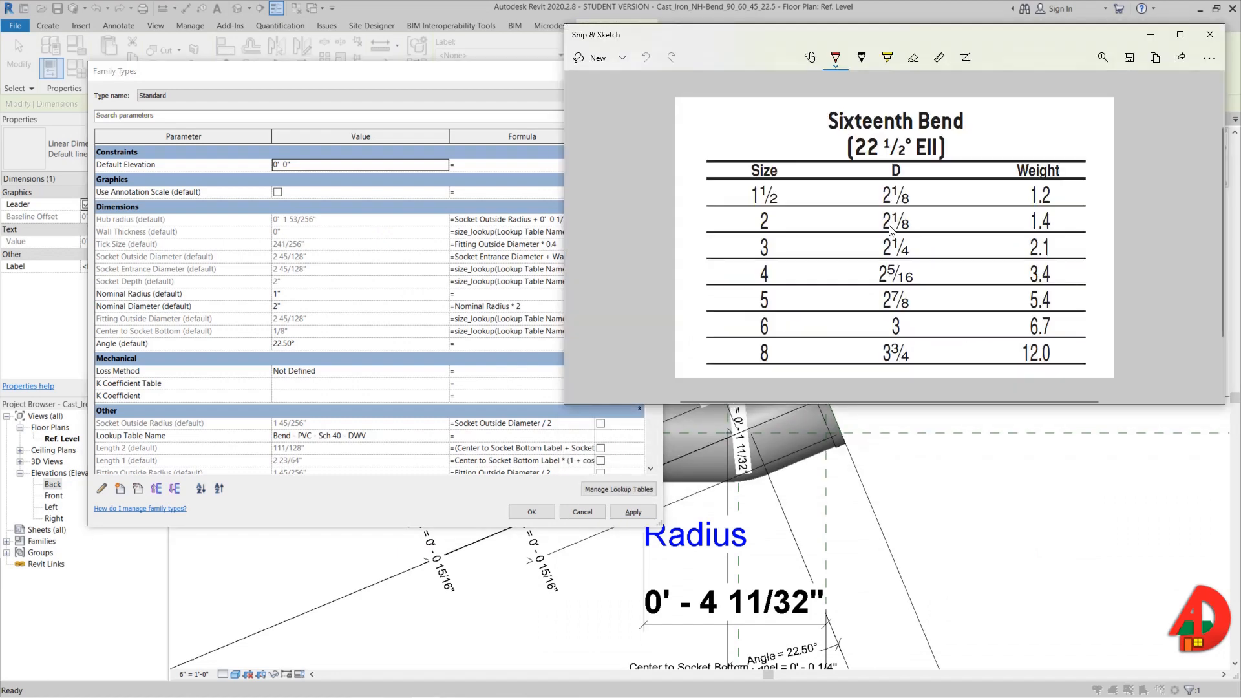
key(alt+Tab)
click(568, 343)
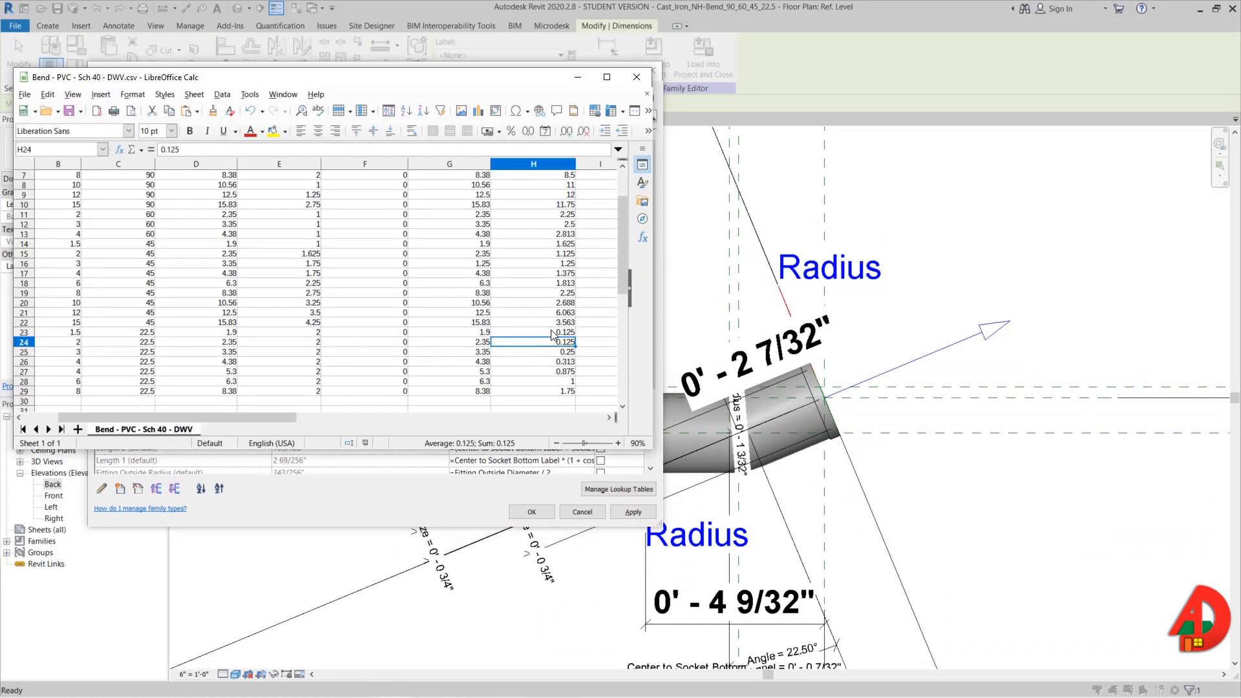
click(553, 332)
click(317, 333)
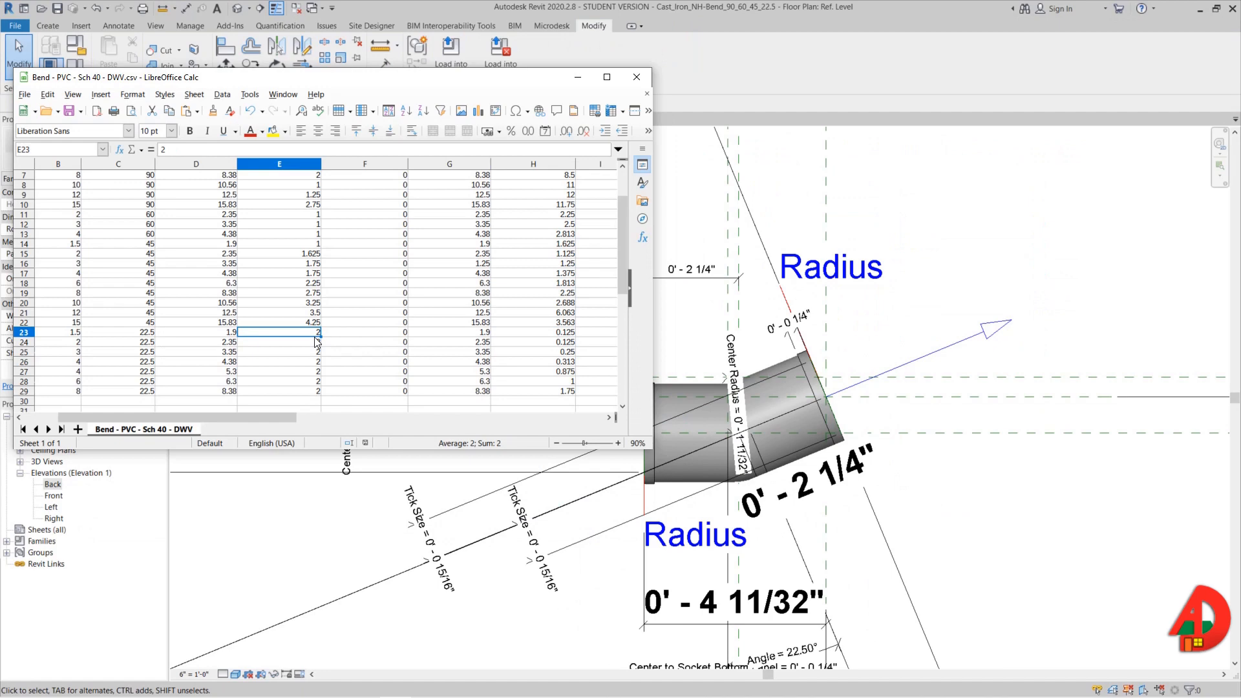
key(Right)
key(Right)
key(Right)
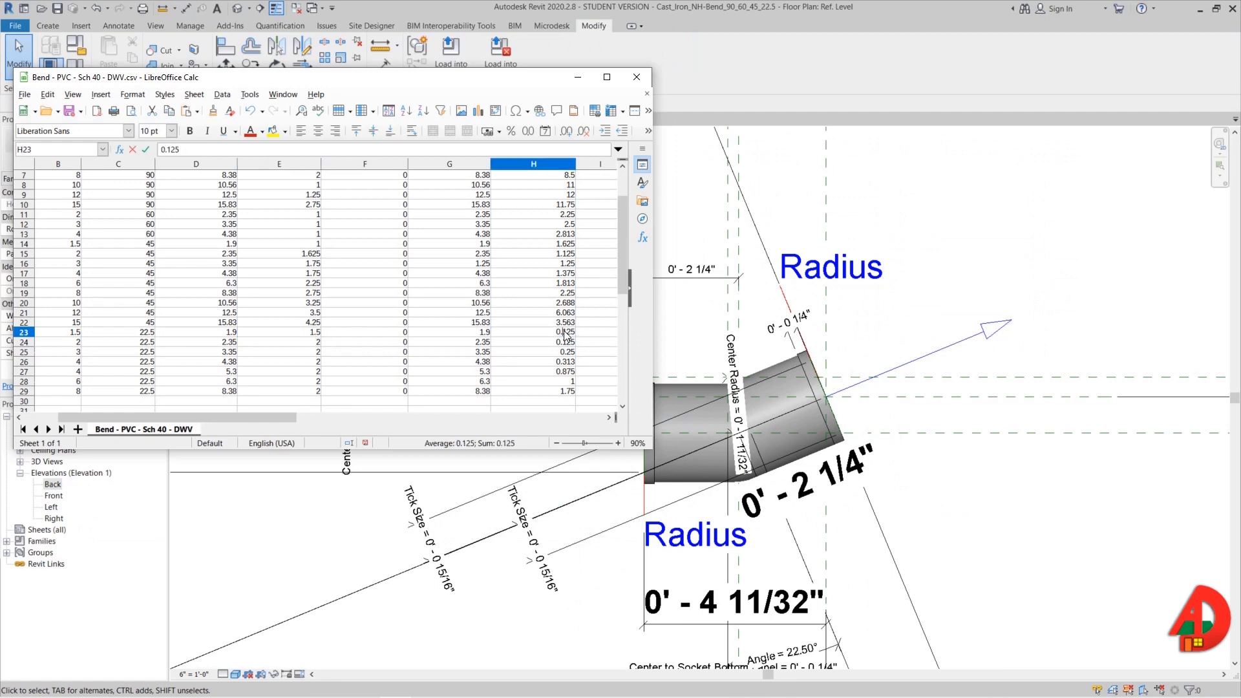
text(0.625)
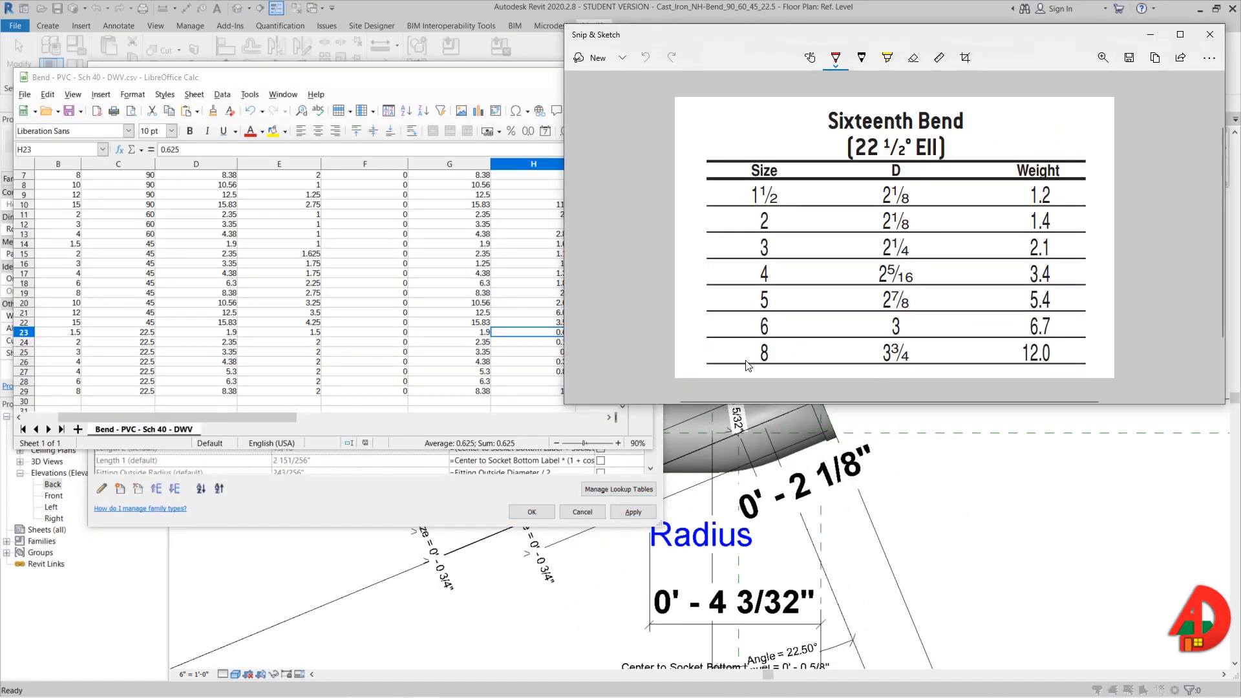
- In the 2-inch 22.5° row, set SDpt to 1.5 and CtSB to 0.625
click(320, 336)
key(Down)
text(1.5)
key(Right)
key(Right)
key(Right)
text(0.625)
key(Return)
- In the 3-inch 22.5° row, set SDpt to 1.5 and CtSB to 0.75
key(Left)
key(Left)
key(Left)
text(1.5)
key(Right)
key(Right)
key(Right)
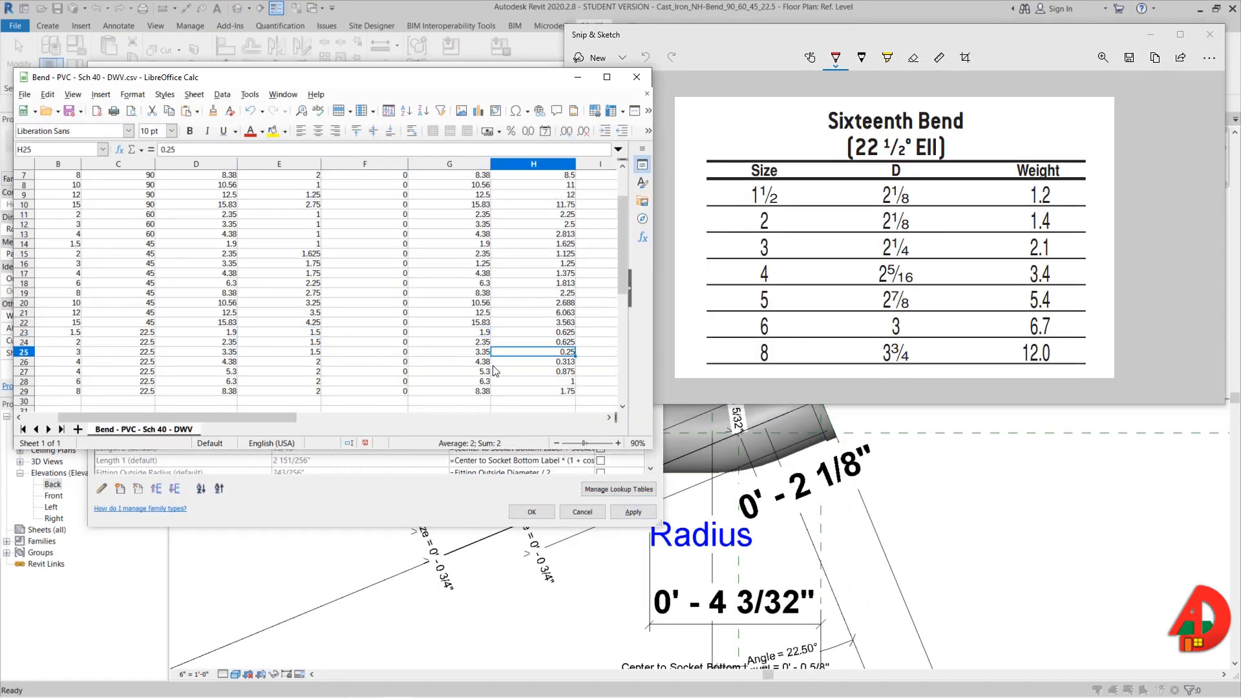
double_click(570, 352)
text(0.75)
- Set SDpt to 1.5 in the remaining four 22.5° rows, E26 to E29
click(317, 362)
text(1.5)
key(Return)
text(1.5)
key(Return)
text(1.5 1.5)
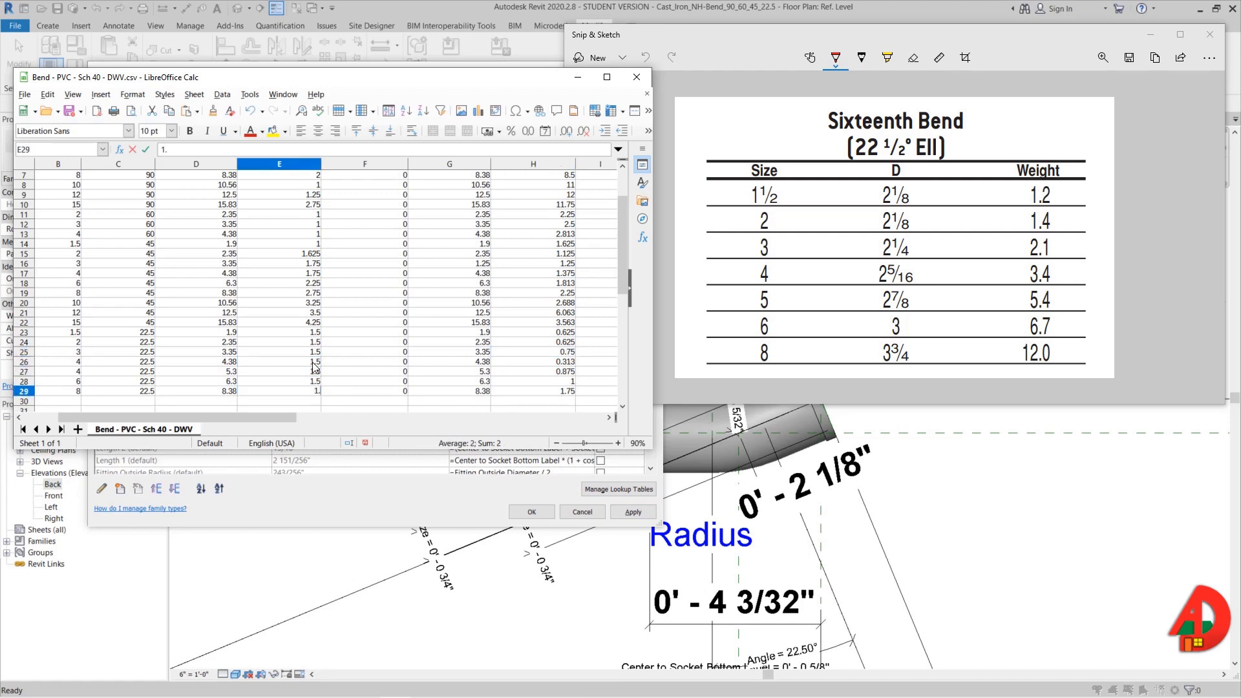
- Set CtSB in H26 to H29 to 0.813, 1.375, 1.5 and 2.25, and reimport the lookup table into the family
double_click(572, 363)
key(Return)
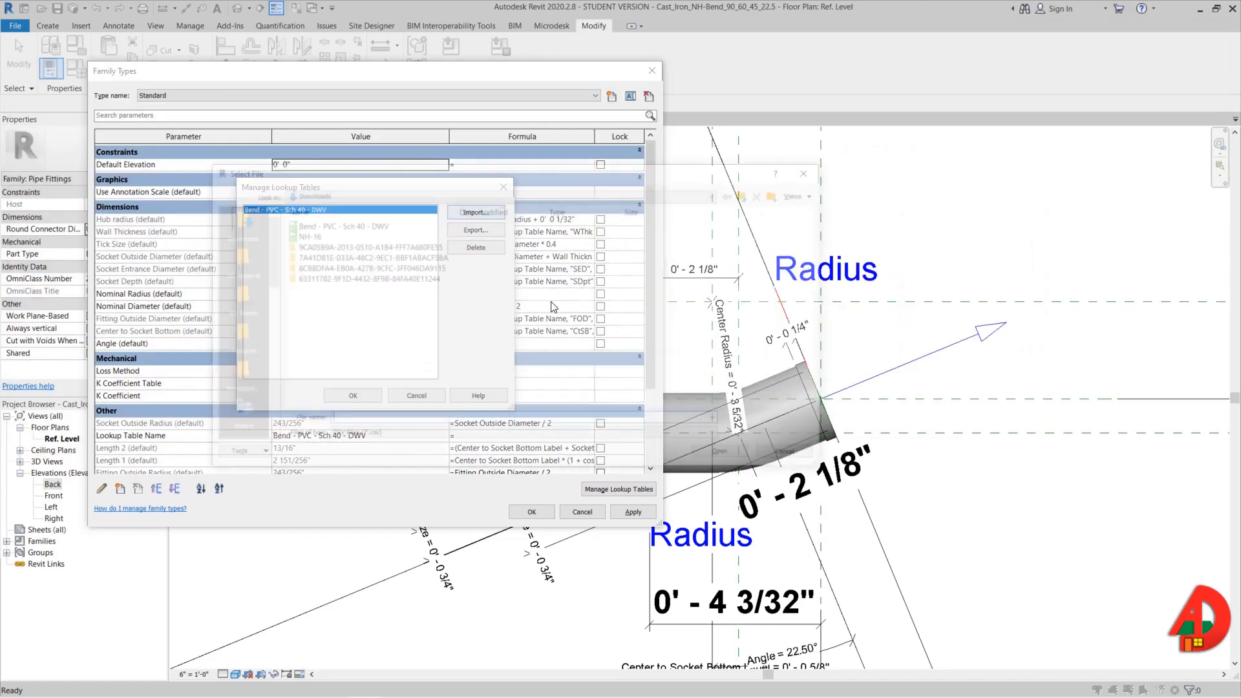
click(633, 512)
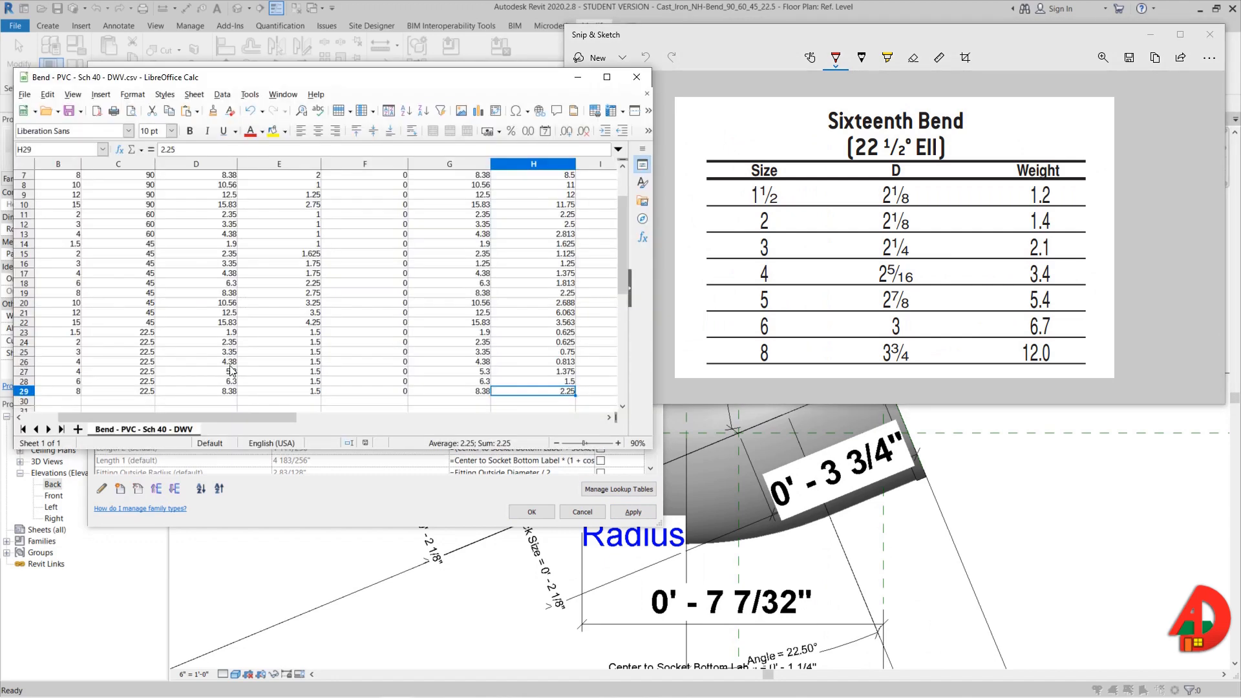
click(280, 412)
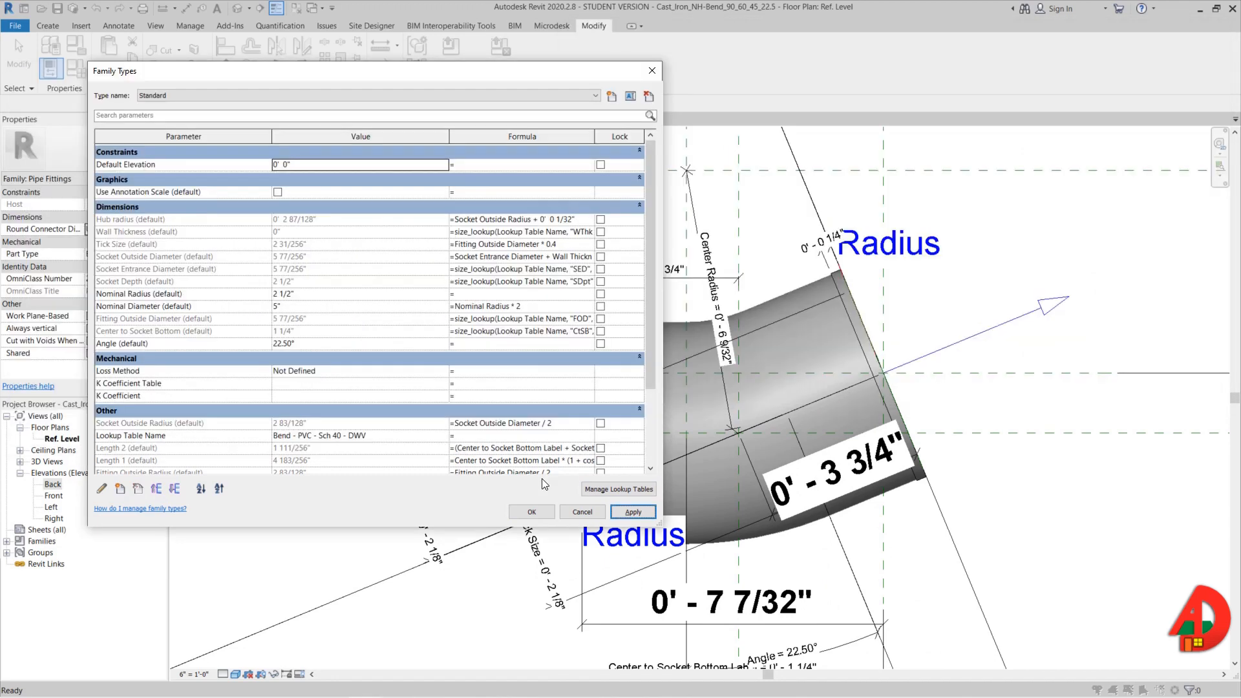
- Try placing Angle 1 ahead of the last Nominal Diameter argument in the Socket Depth formula, and apply the change
click(562, 281)
drag(590, 282, 564, 281)
key(ctrl+x)
click(497, 282)
key(ctrl+v)
key(Return)
key(Return)
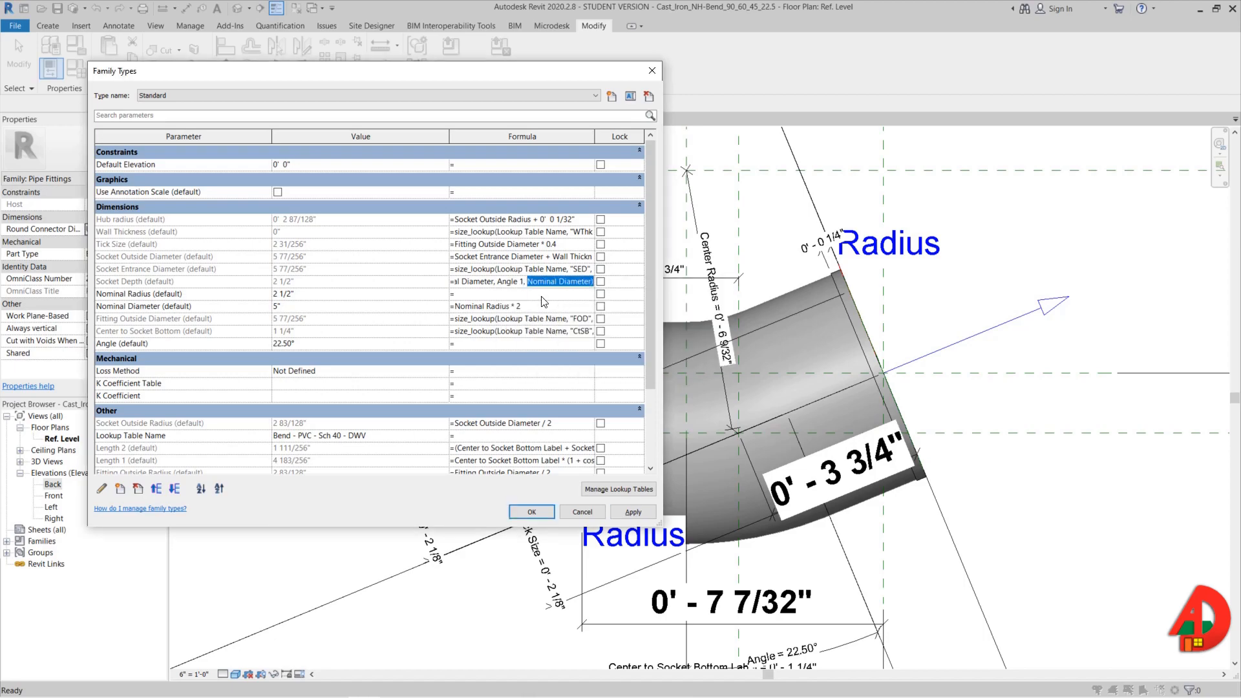
click(633, 511)
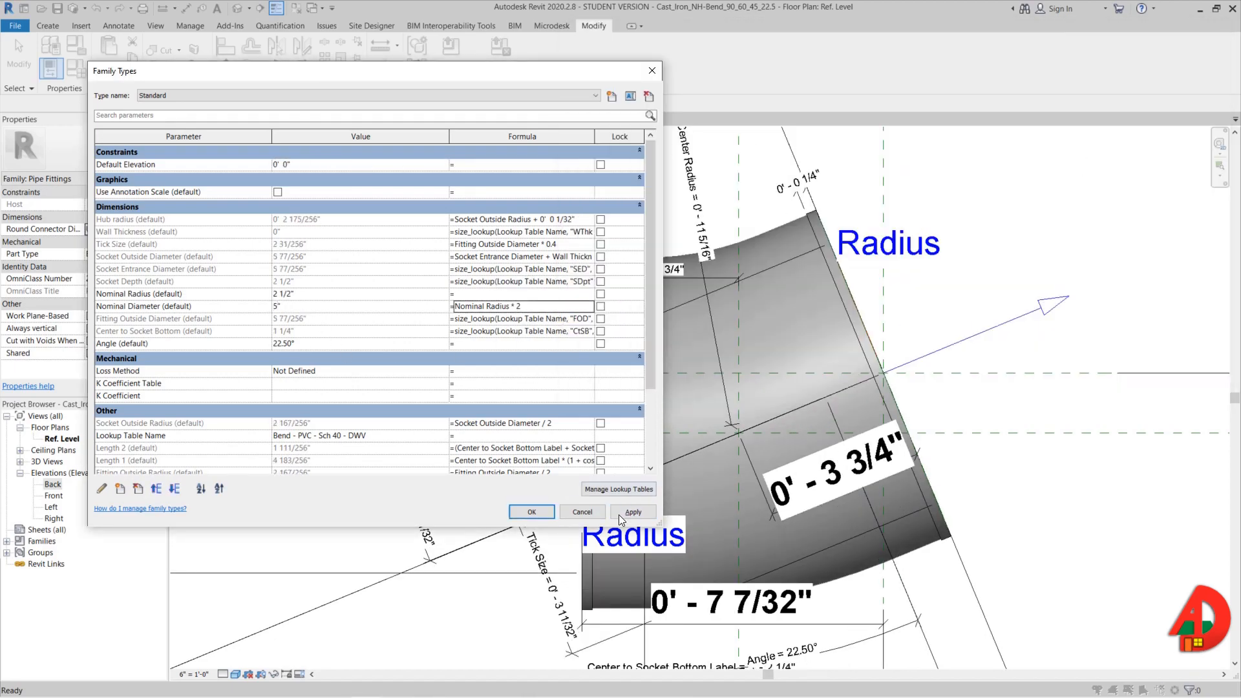
click(633, 511)
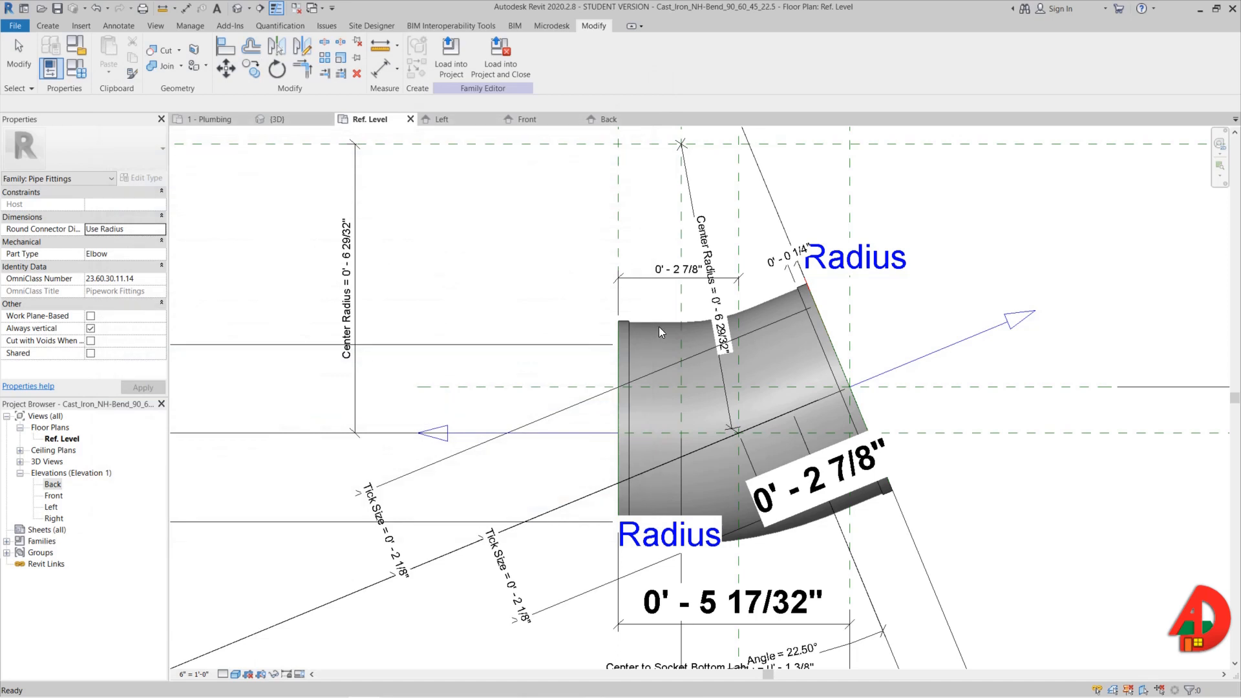
click(656, 324)
scroll(739, 320, up, 2)
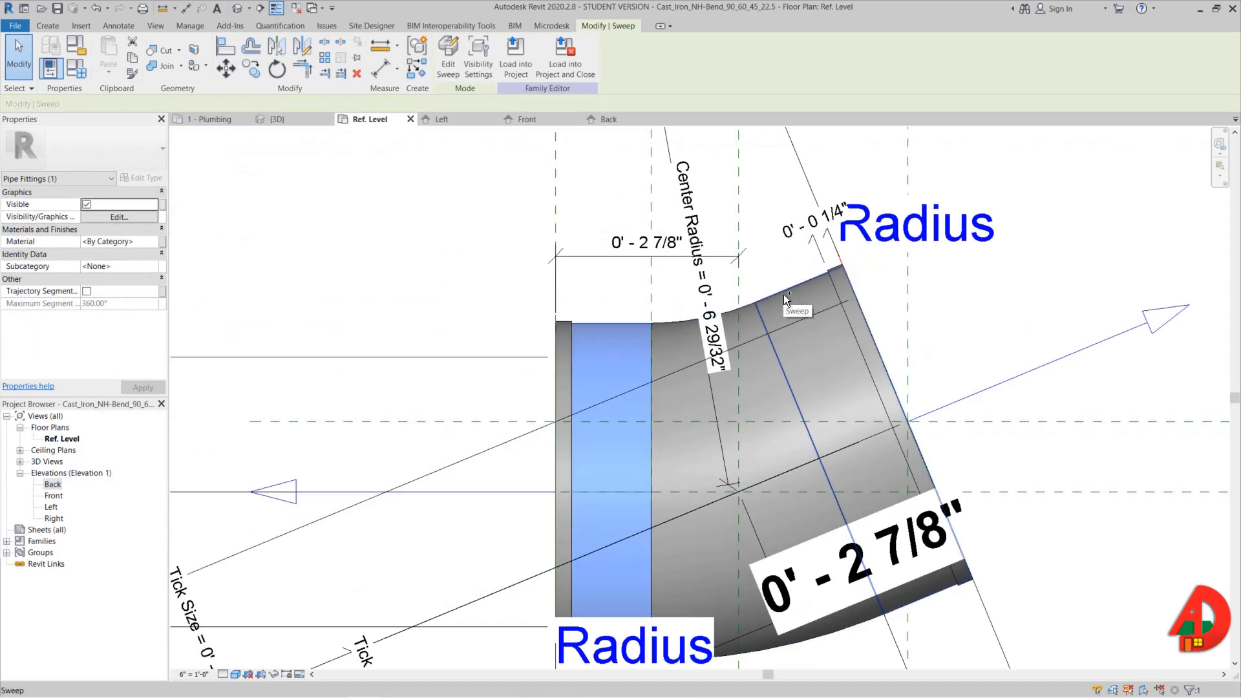
ctrl+click(783, 293)
ctrl+click(738, 313)
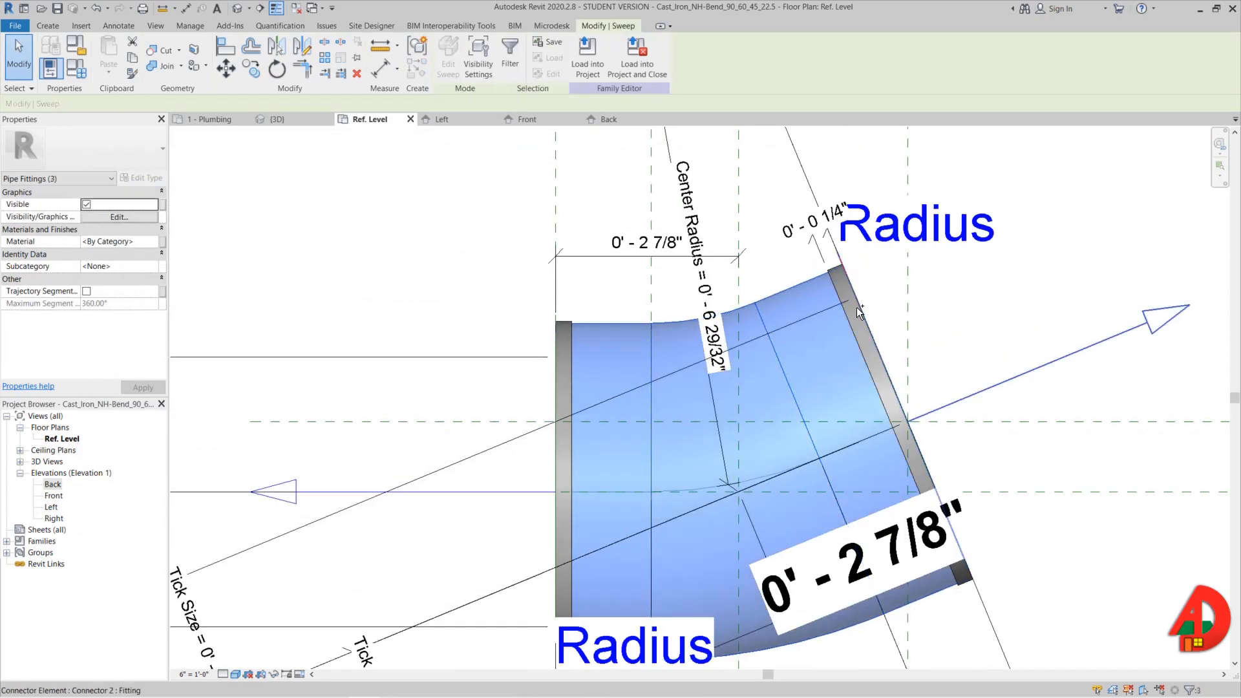
- Transfer only the Materials project standards from Project4 into the elbow family
click(192, 29)
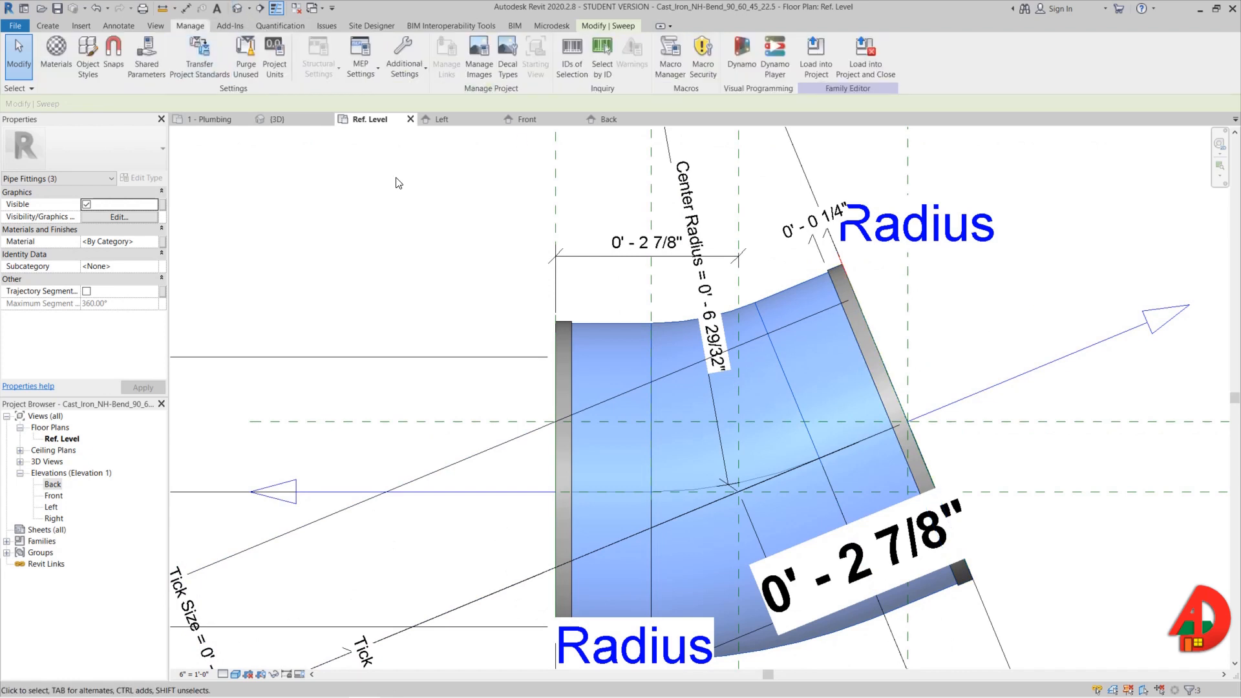
click(187, 74)
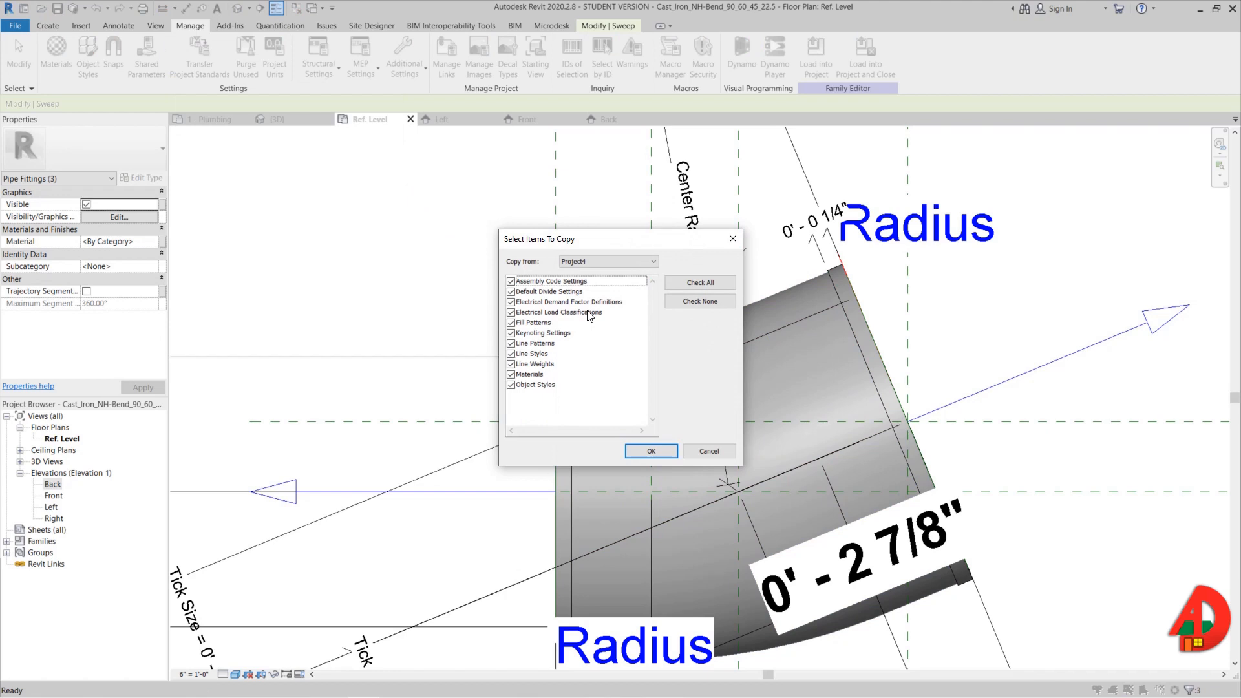
click(637, 262)
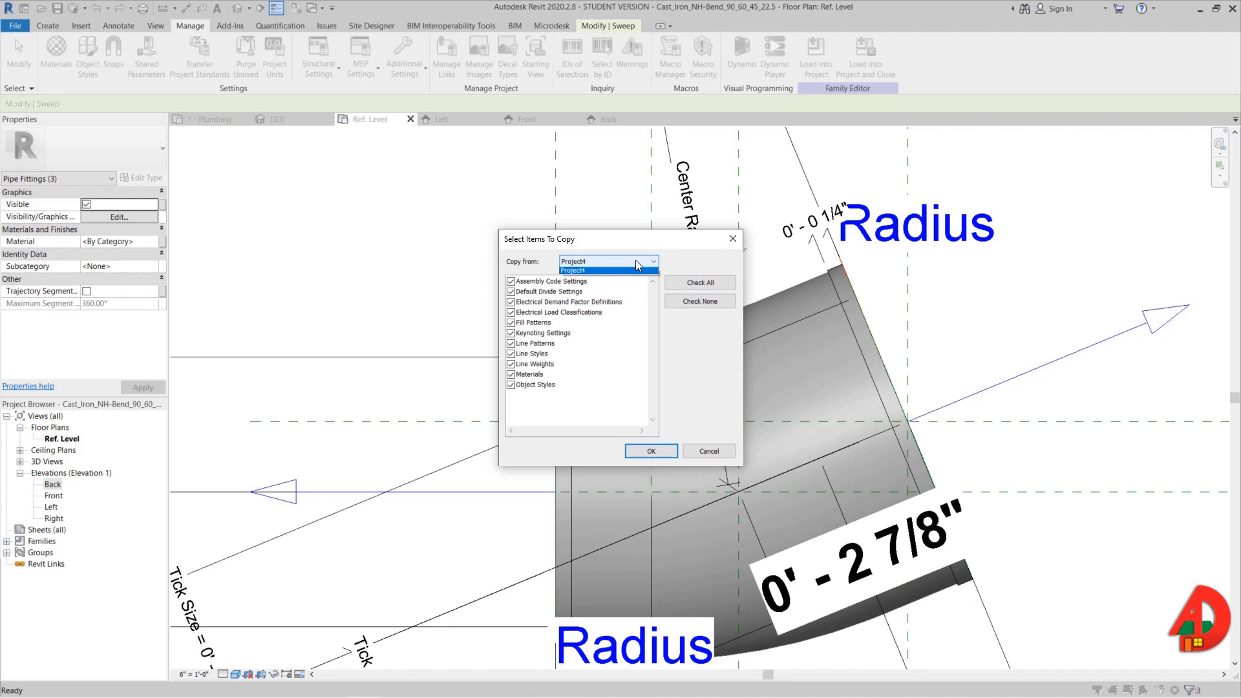
click(636, 261)
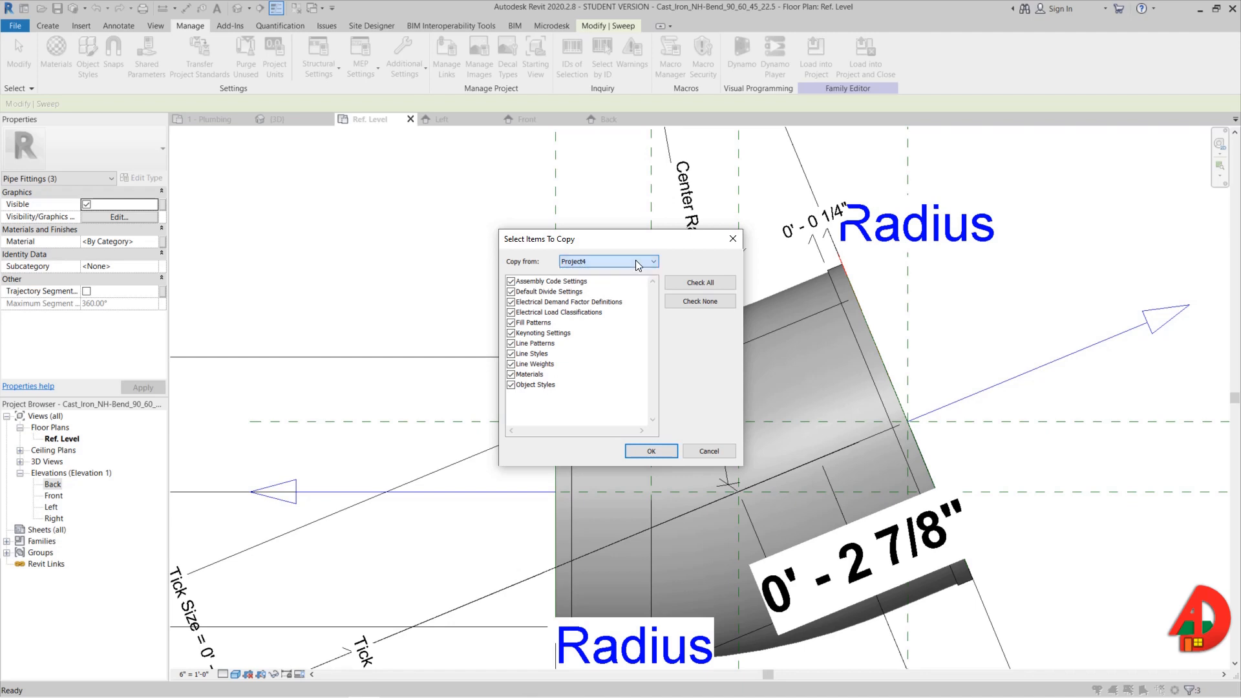
click(670, 301)
click(510, 374)
click(634, 449)
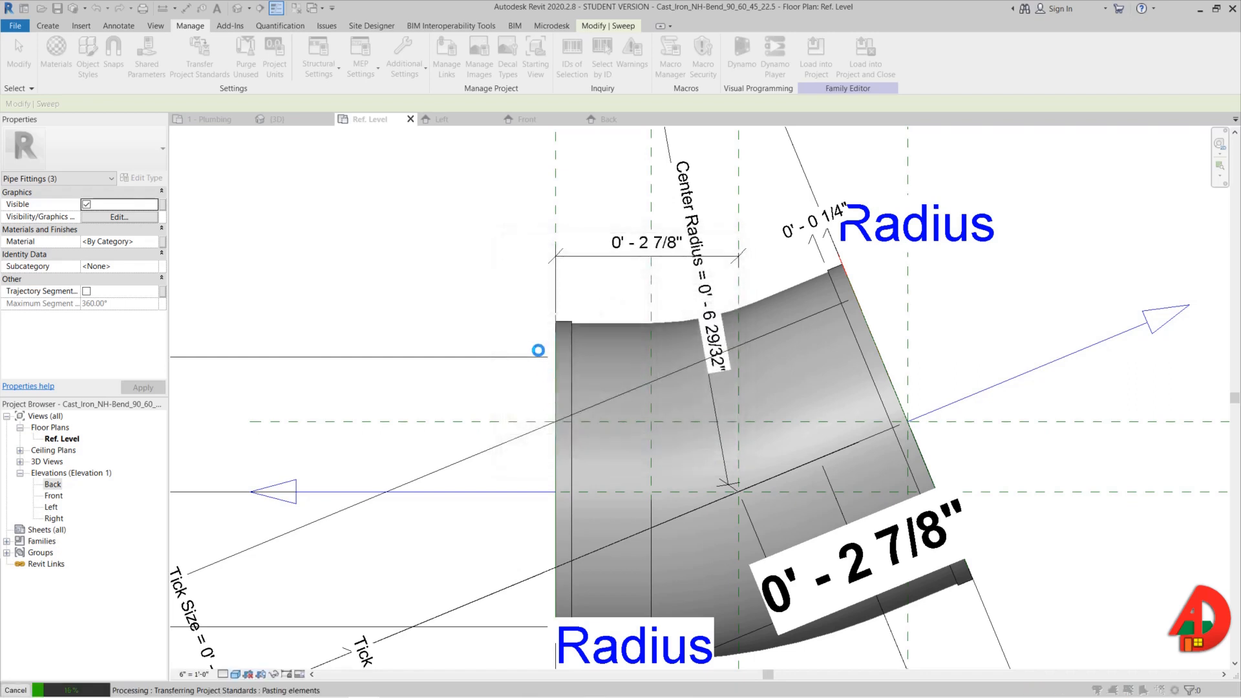
click(634, 413)
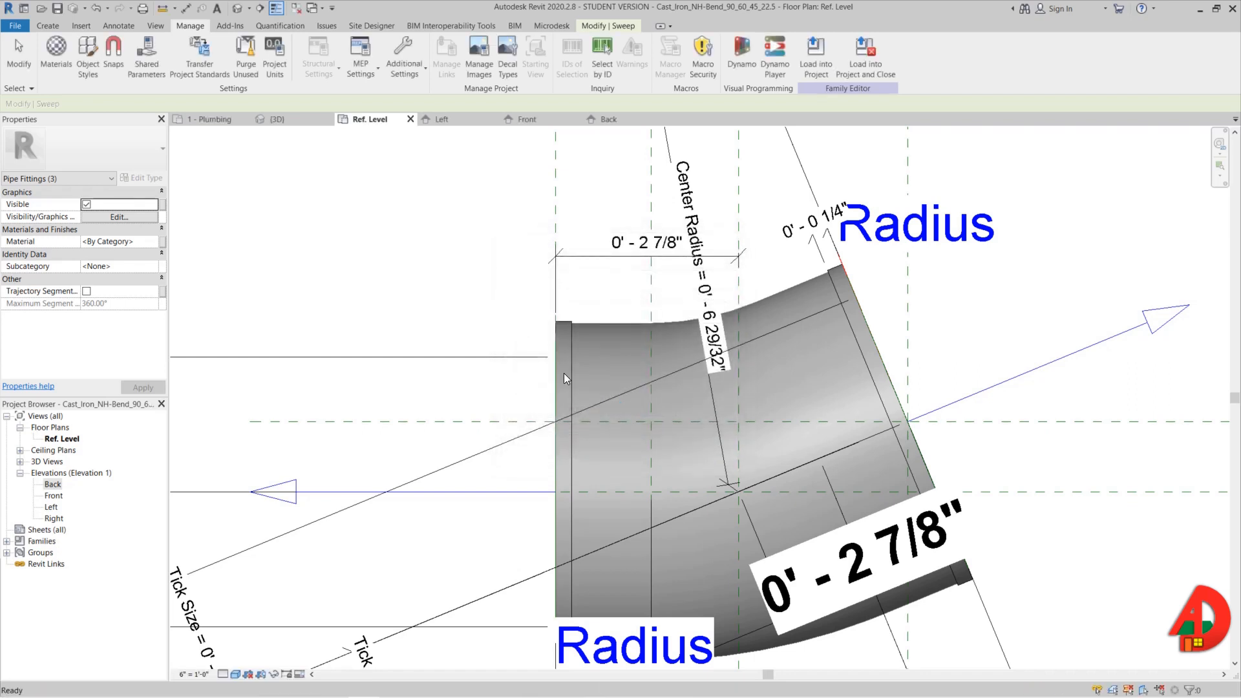
- Select all five elbow sweeps, including the end collars, and assign them the Cast Iron-Charlotte material
click(592, 323)
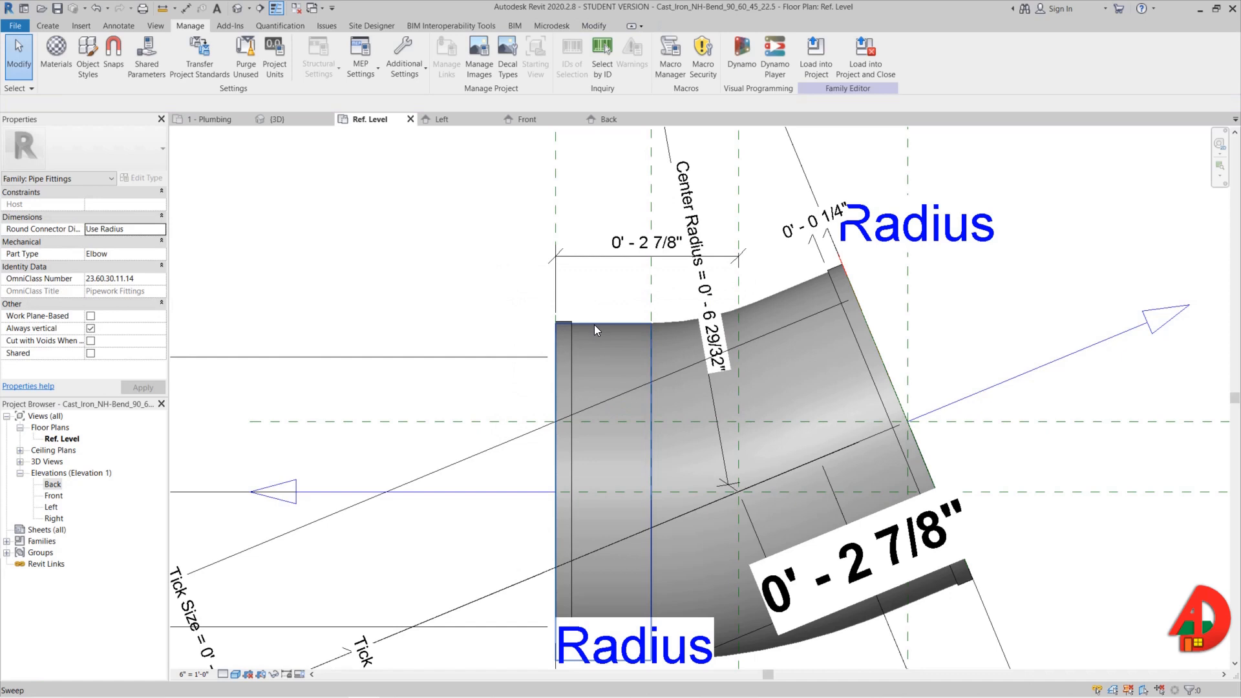
ctrl+click(669, 327)
ctrl+click(841, 293)
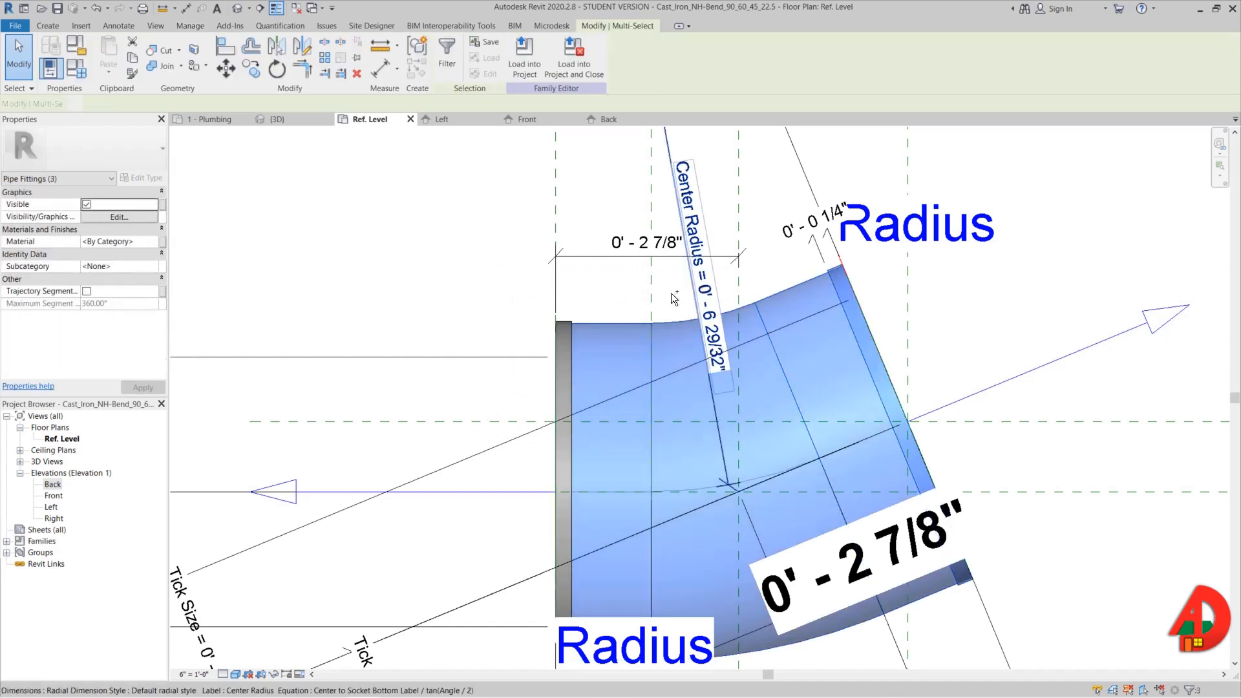
ctrl+click(563, 316)
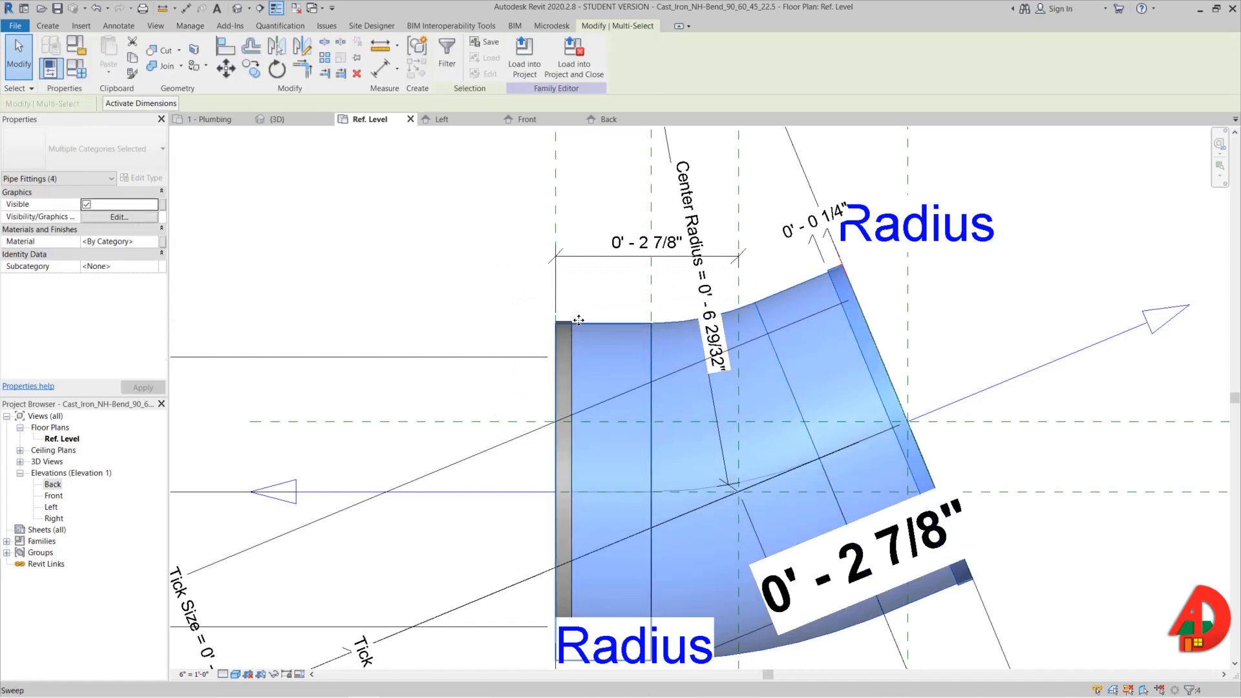
shift+click(591, 322)
ctrl+click(588, 323)
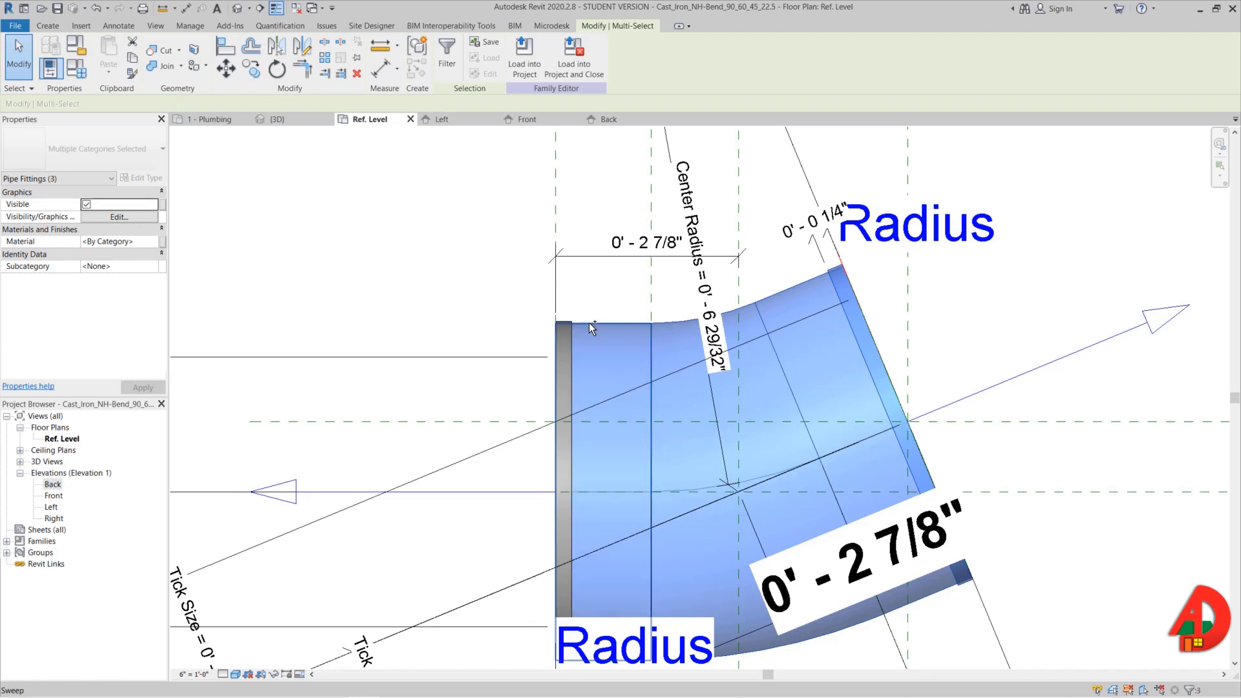
ctrl+click(588, 323)
ctrl+click(565, 317)
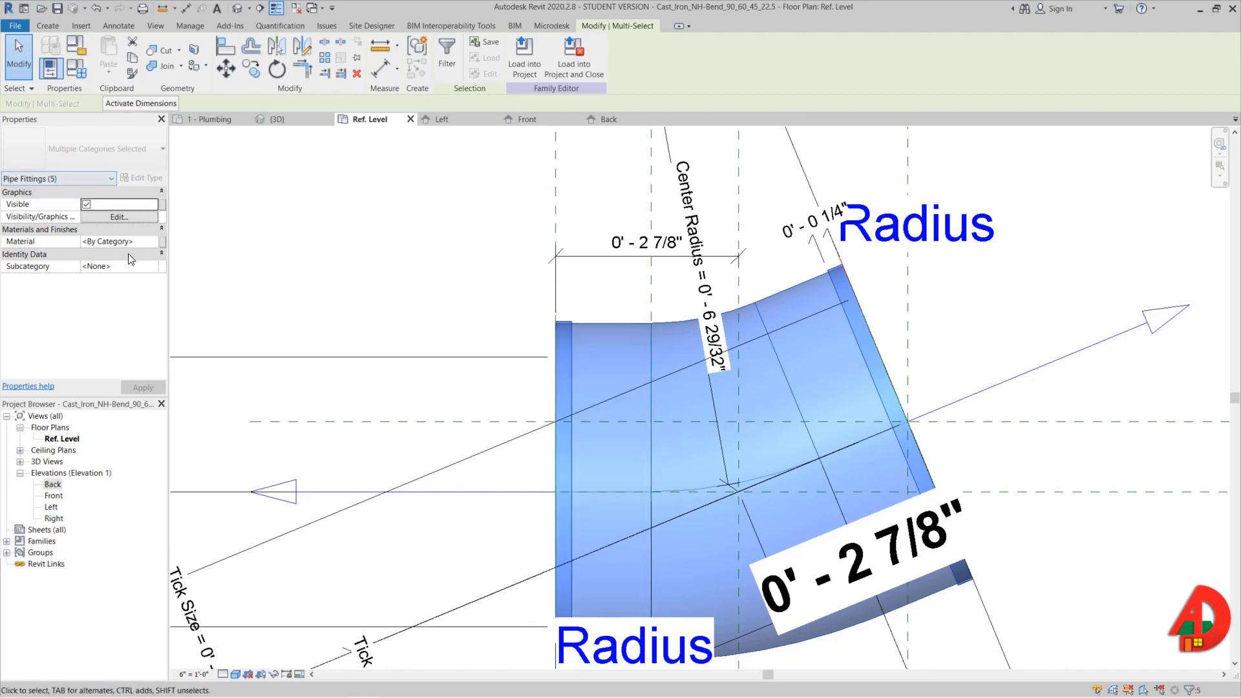
click(153, 241)
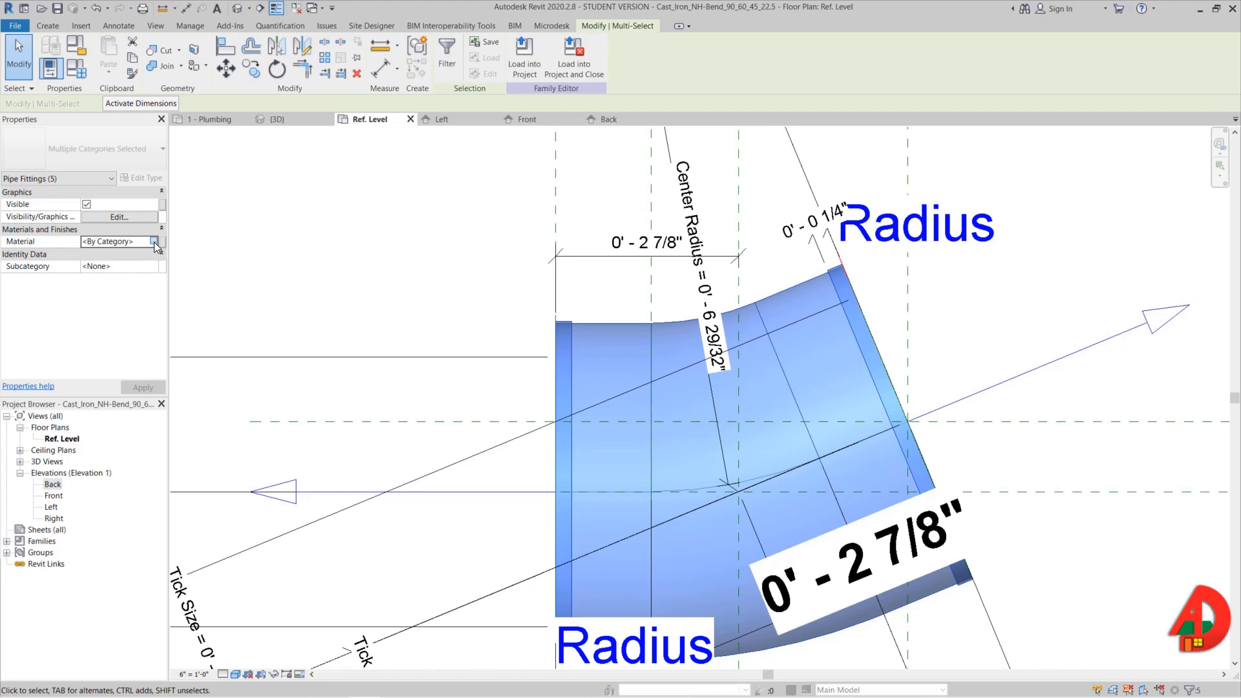
click(154, 242)
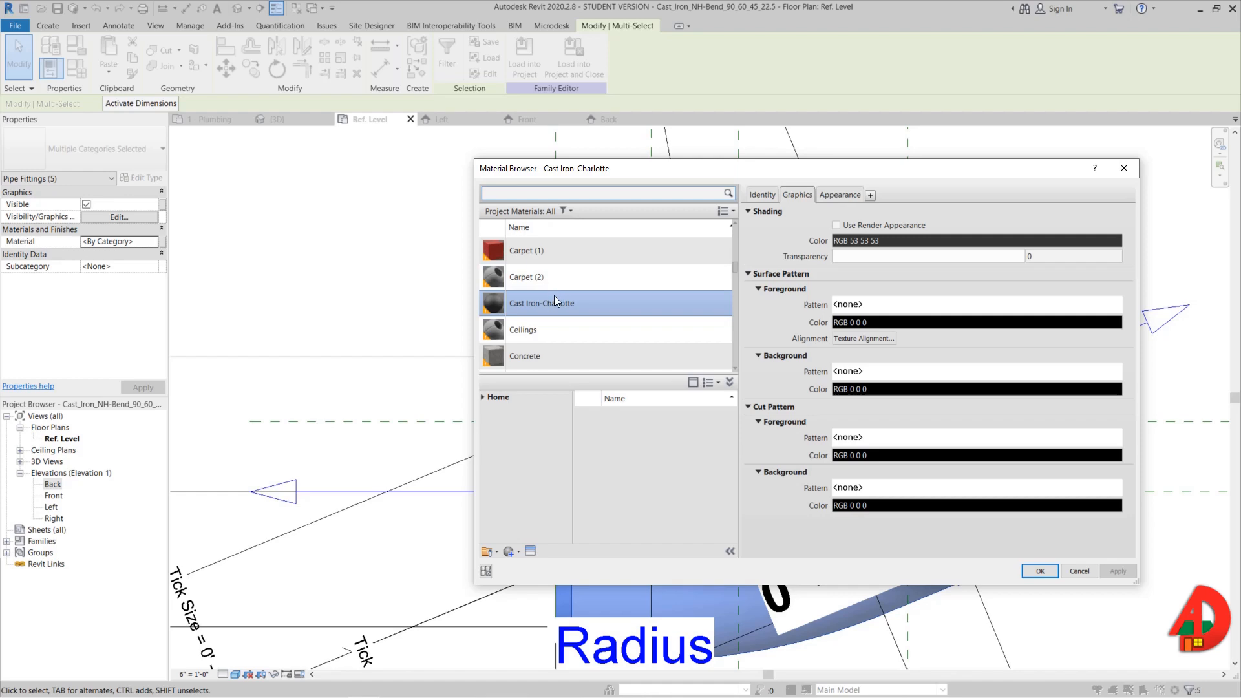
double_click(553, 297)
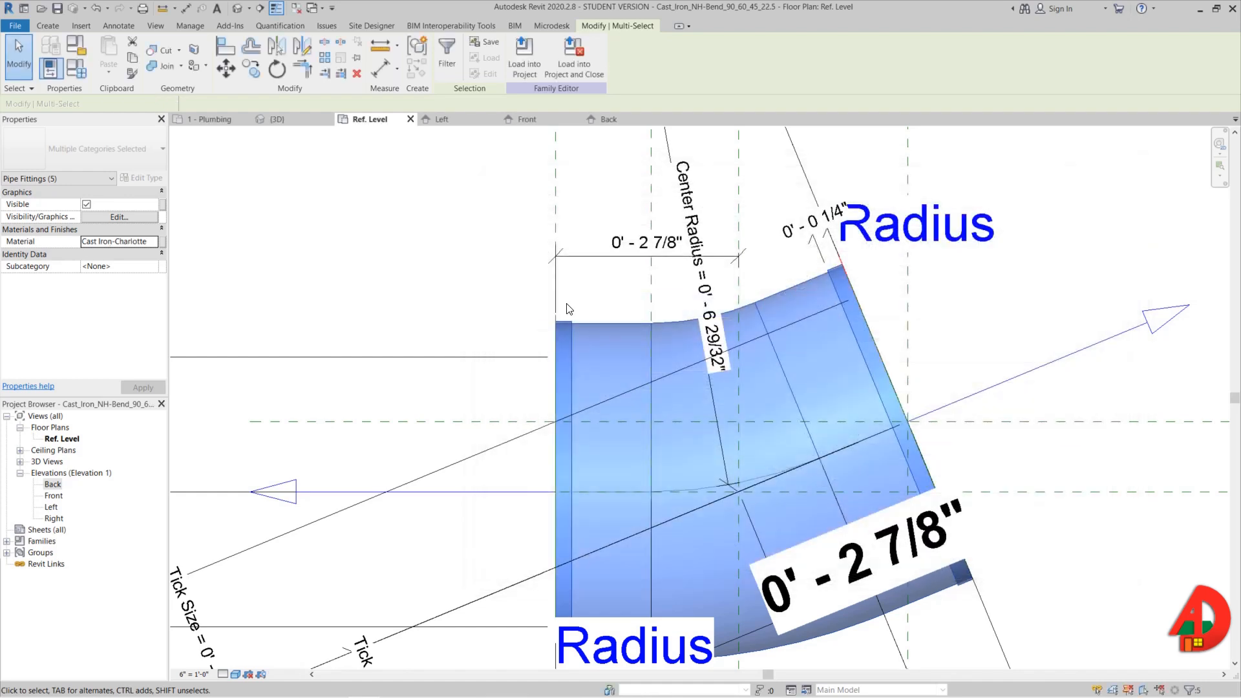
click(491, 296)
- Select the whole elbow, filter the selection to Lines (Pipe Fittings), and temporarily isolate those elements
scroll(491, 296, down, 1)
scroll(415, 196, down, 2)
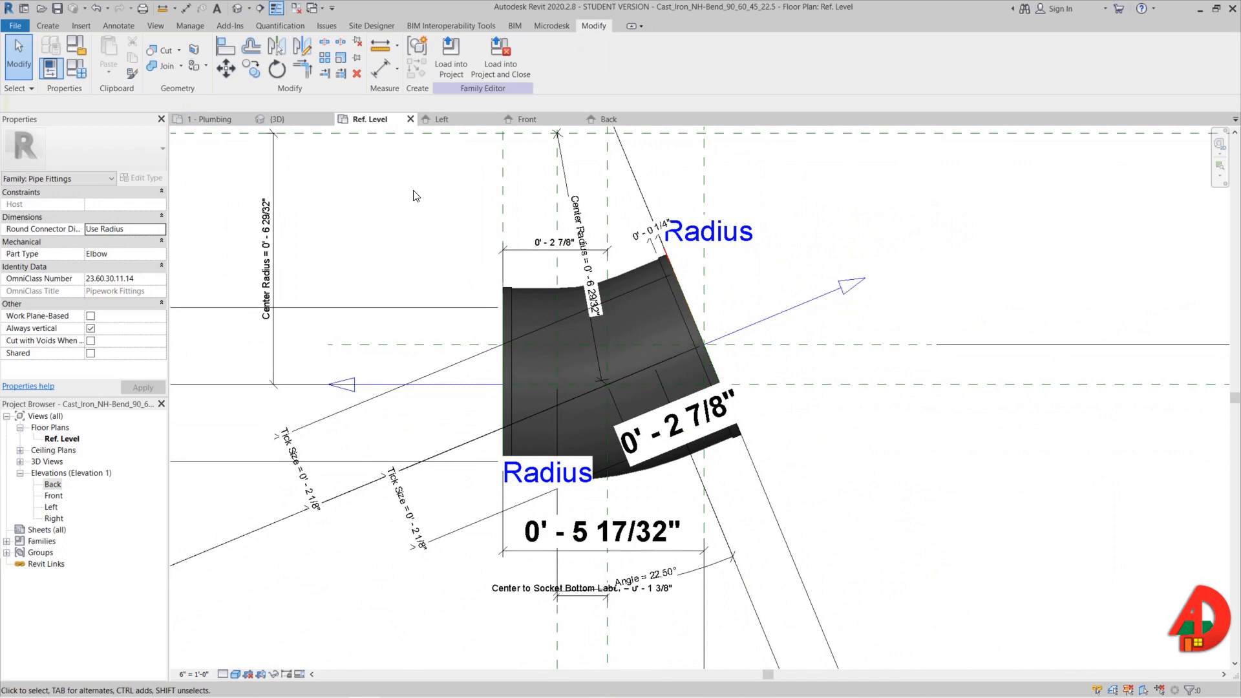
drag(416, 196, 865, 533)
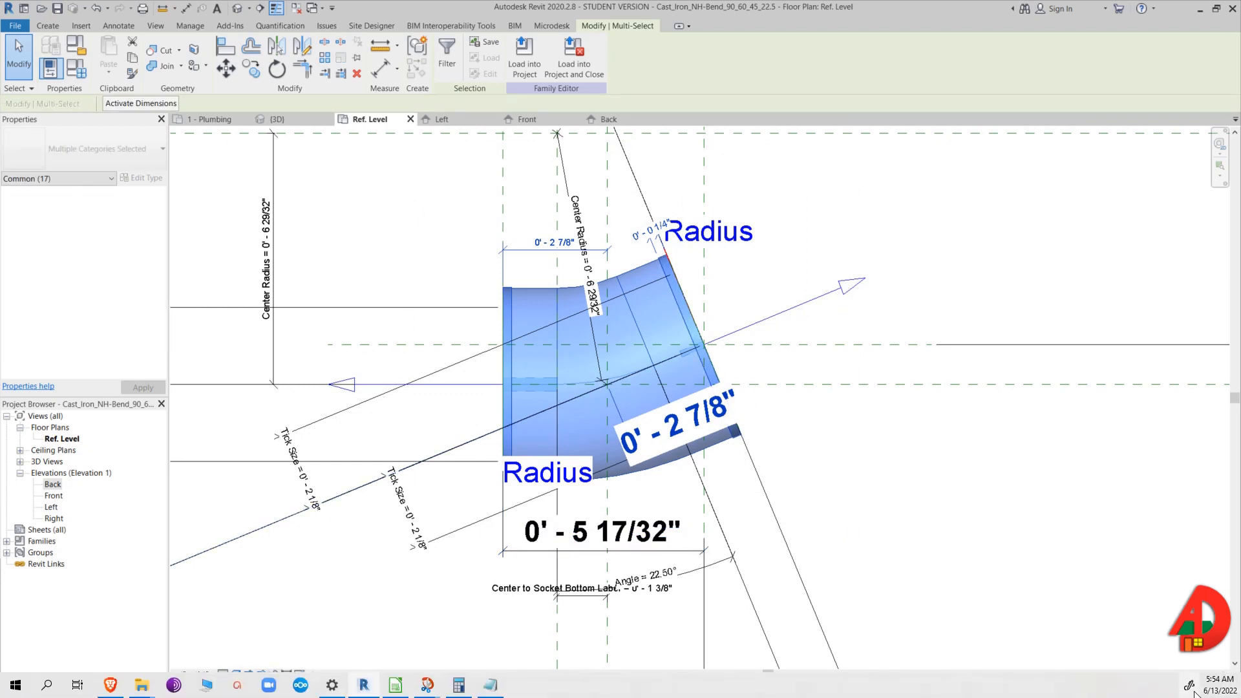
click(1190, 690)
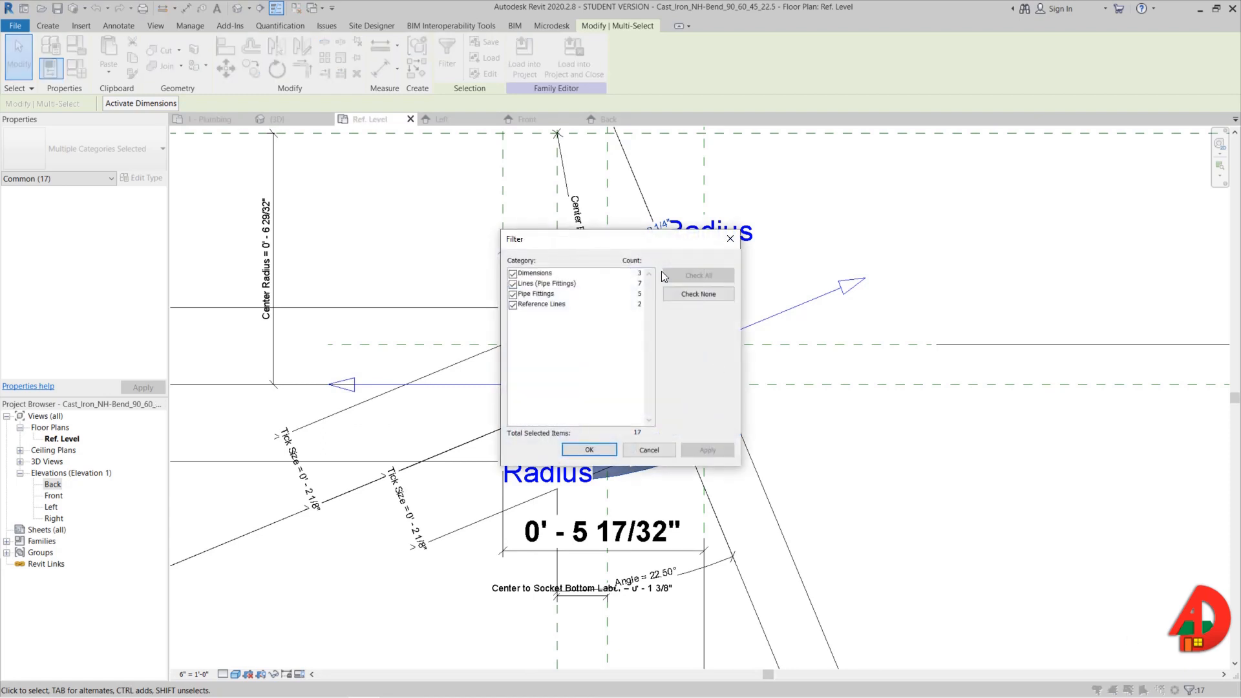
click(698, 294)
click(513, 284)
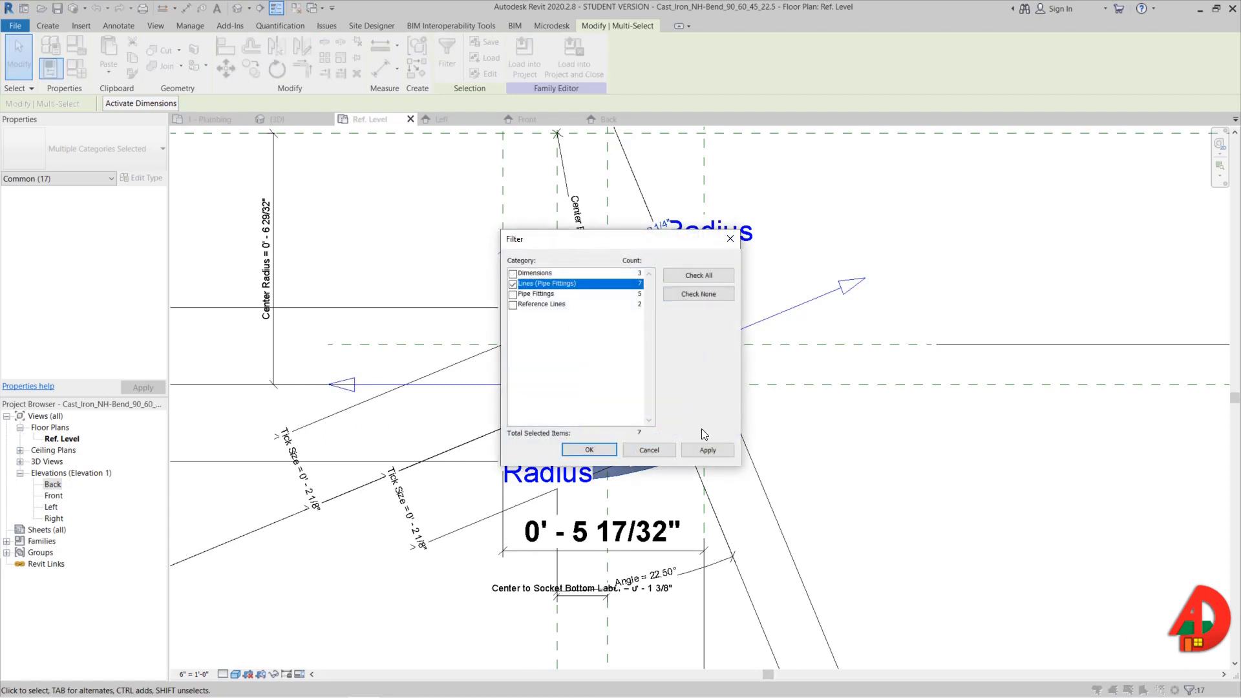
click(685, 451)
click(589, 449)
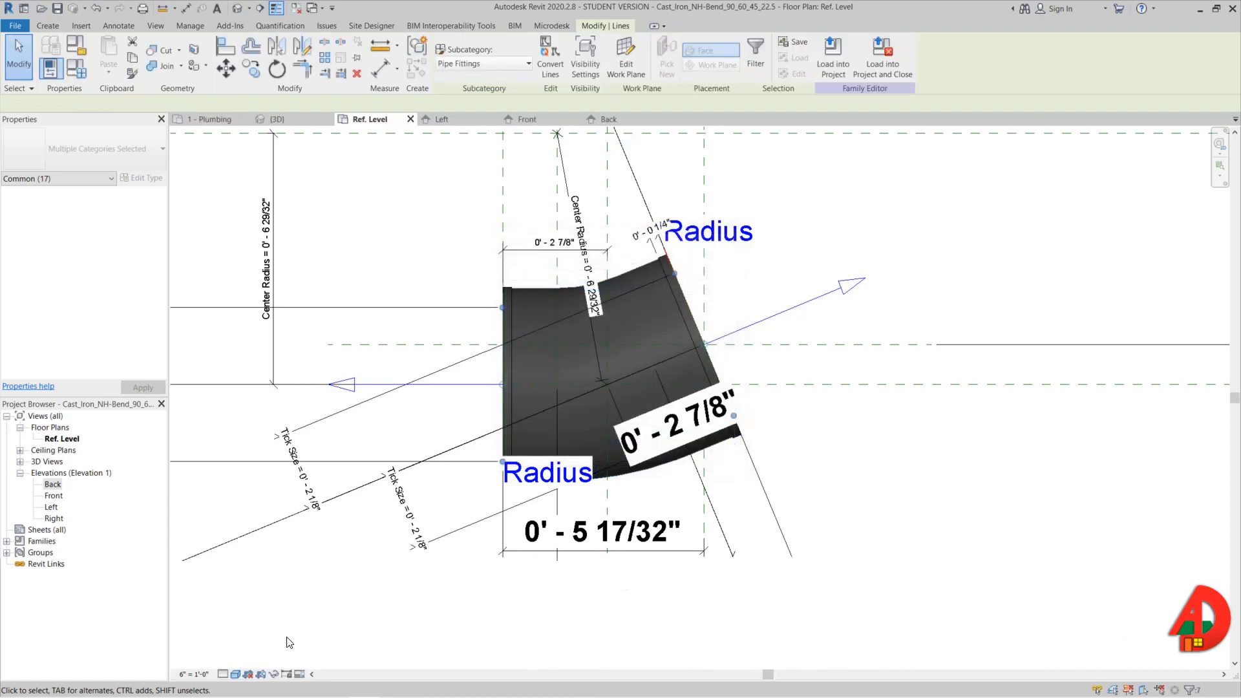
click(276, 677)
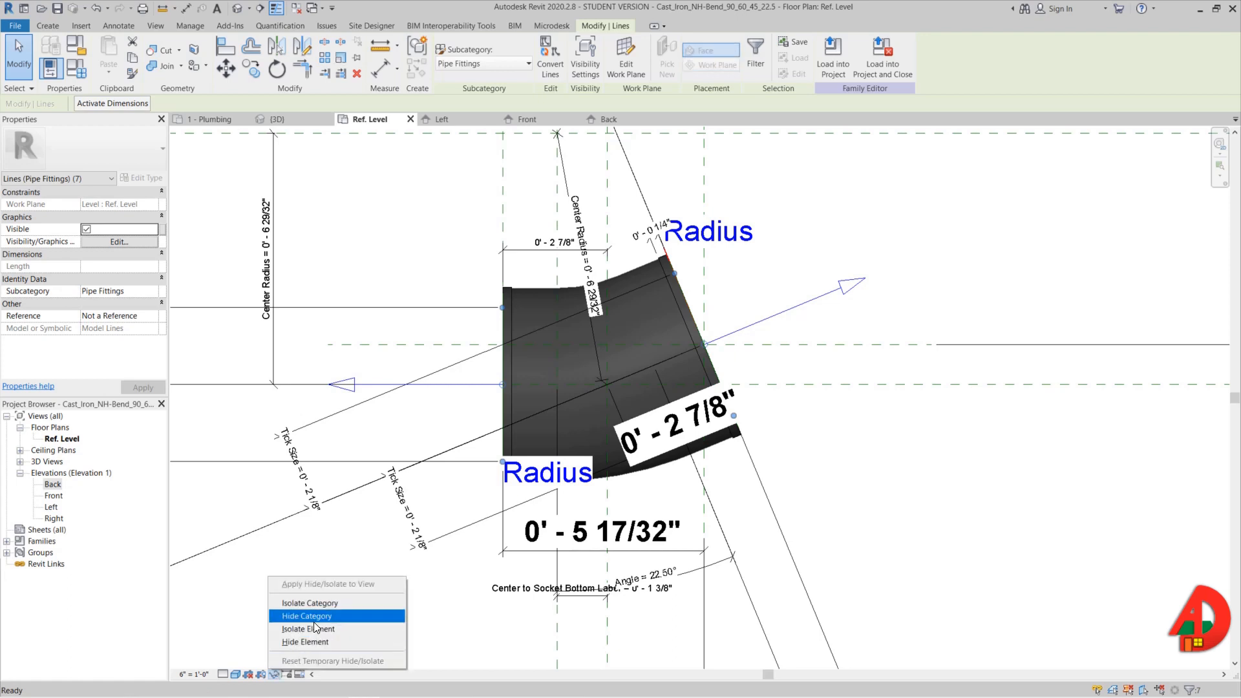
click(319, 629)
- Review the visibility settings of the four tick lines at the elbow ends, accept them, and reset the temporary isolation
click(527, 323)
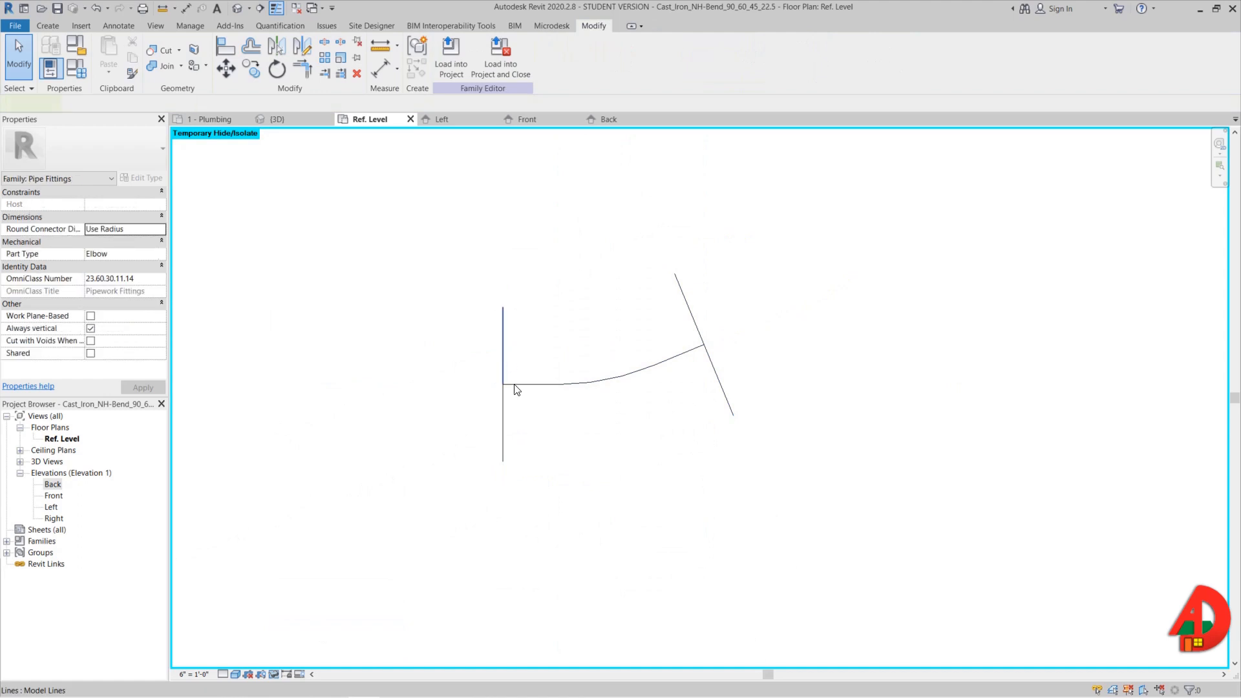
click(504, 414)
ctrl+click(687, 313)
ctrl+click(722, 384)
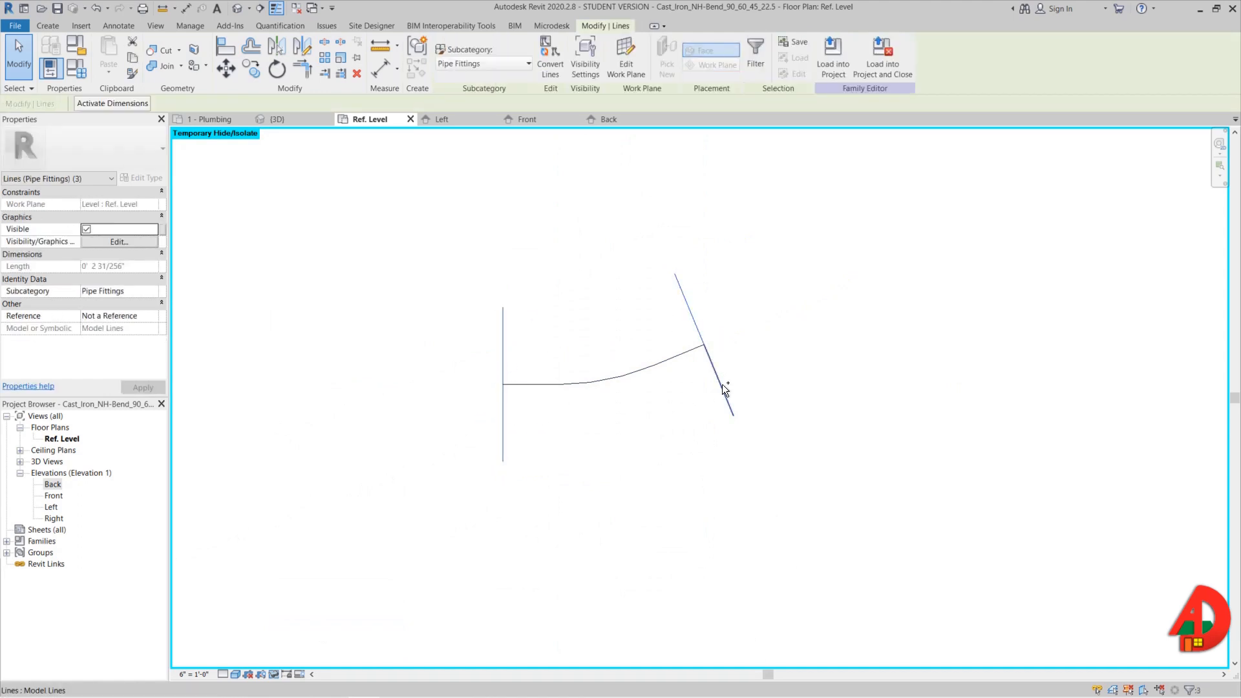
ctrl+click(637, 364)
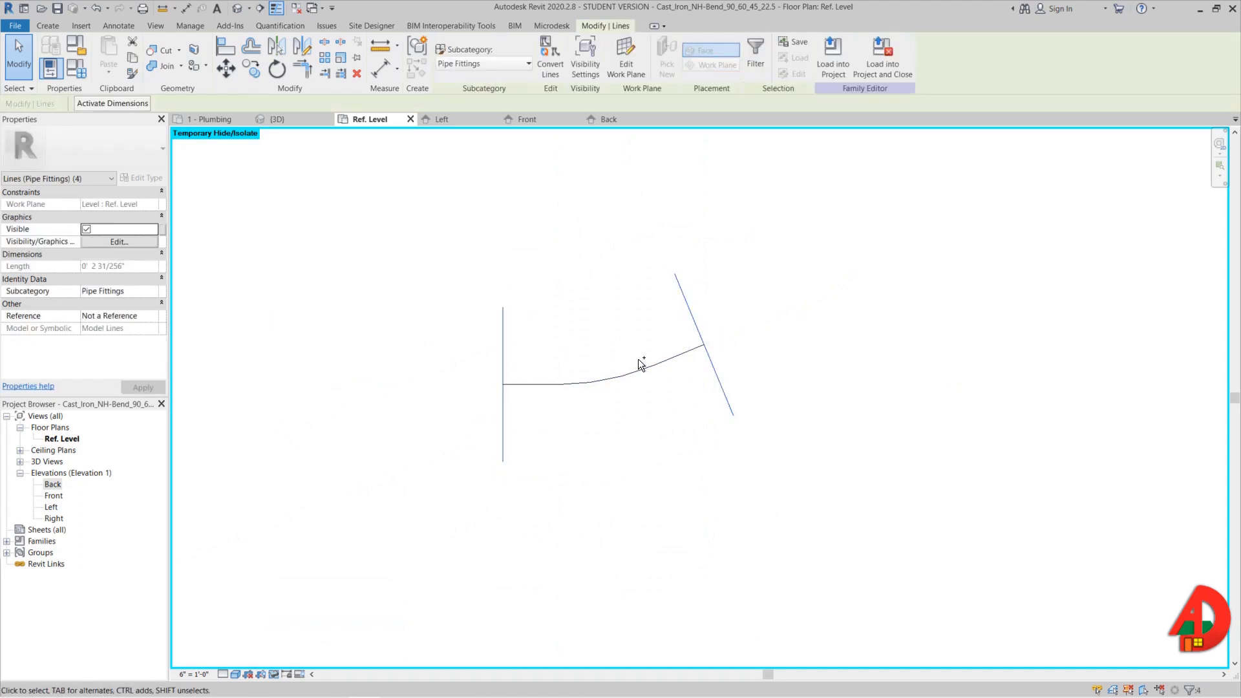
click(120, 242)
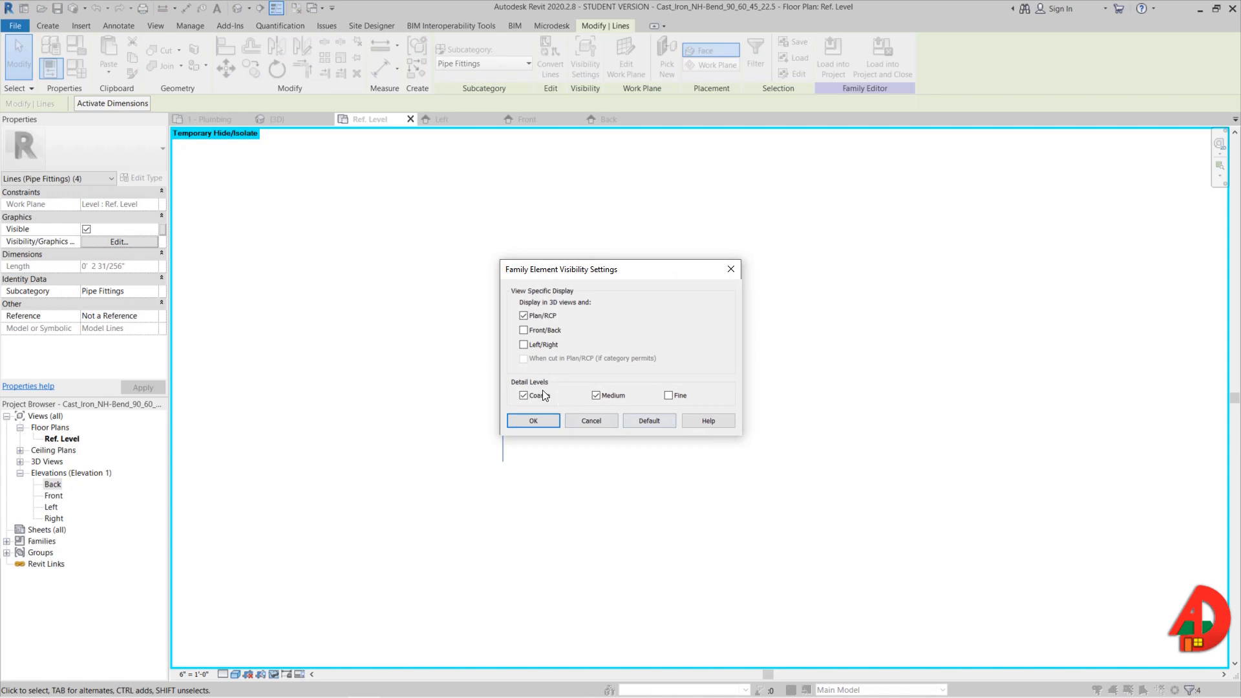
click(545, 420)
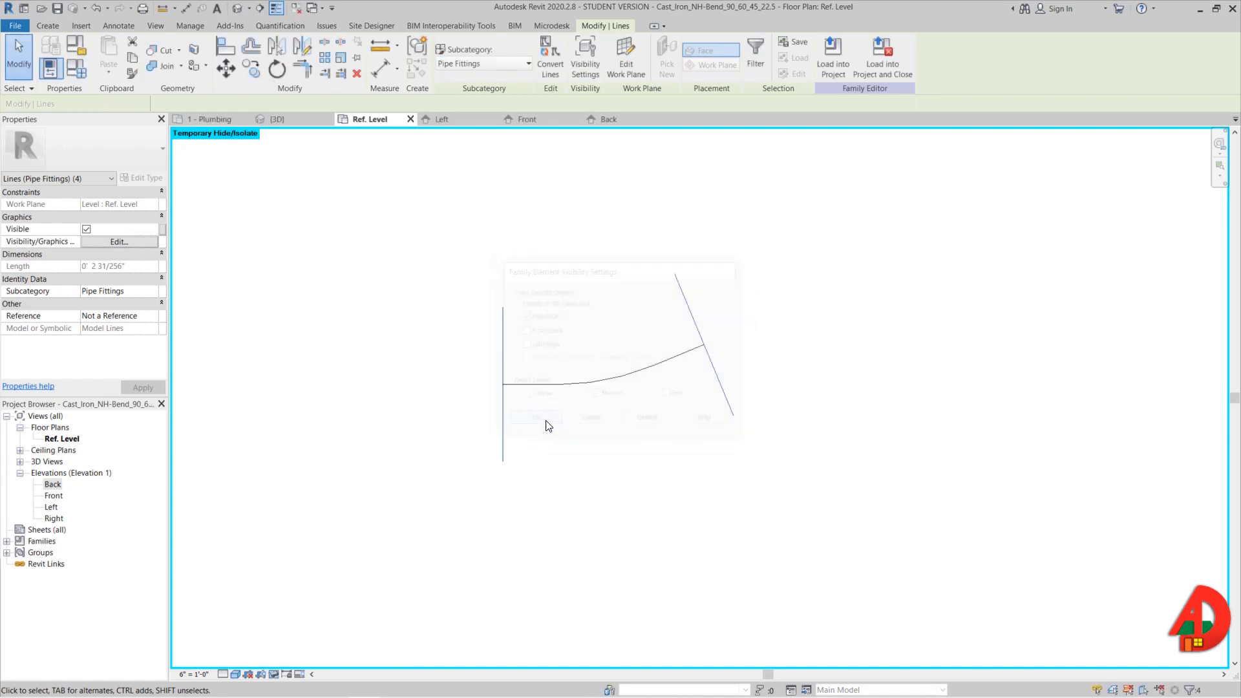
click(623, 448)
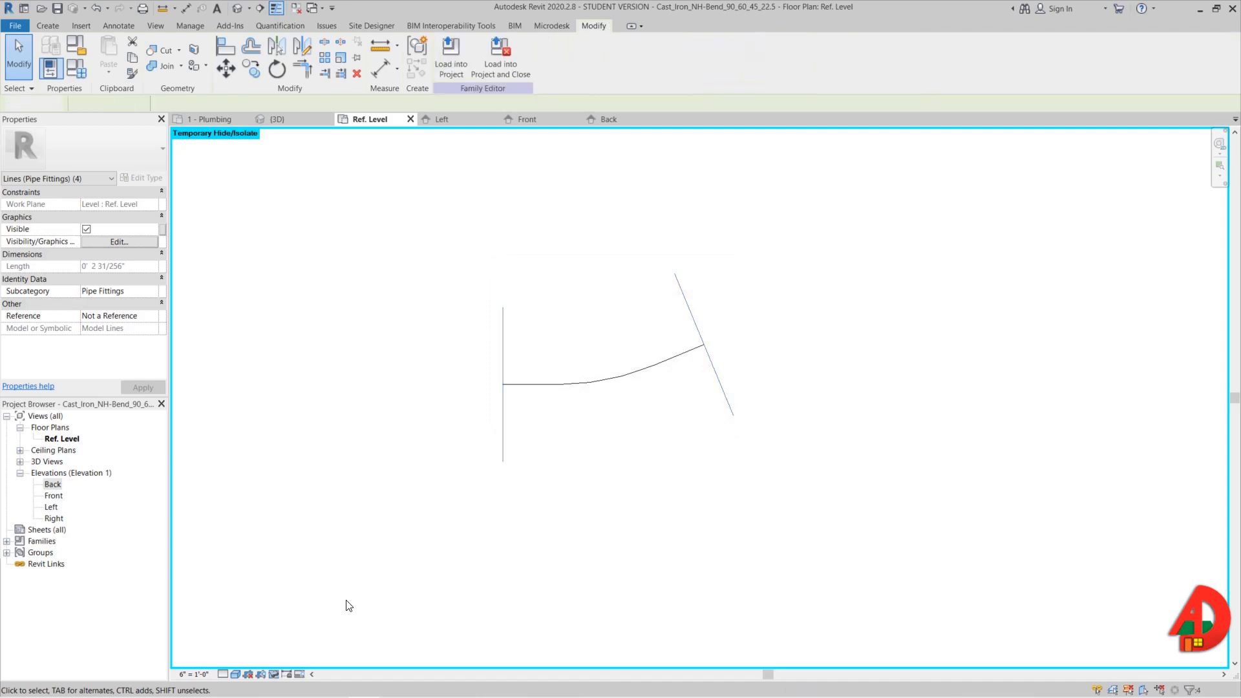
click(275, 673)
click(289, 661)
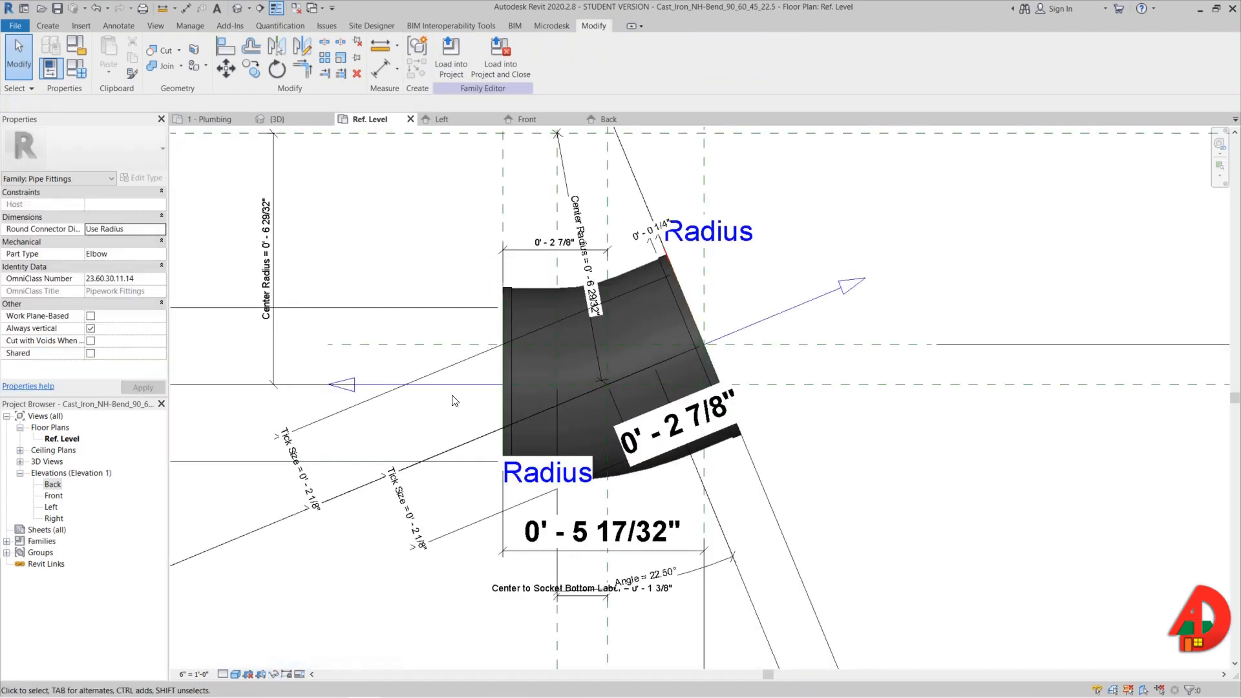
- Copy the Angle 1 formula from the family types into the open Notepad file, below the size_lookup line
click(83, 73)
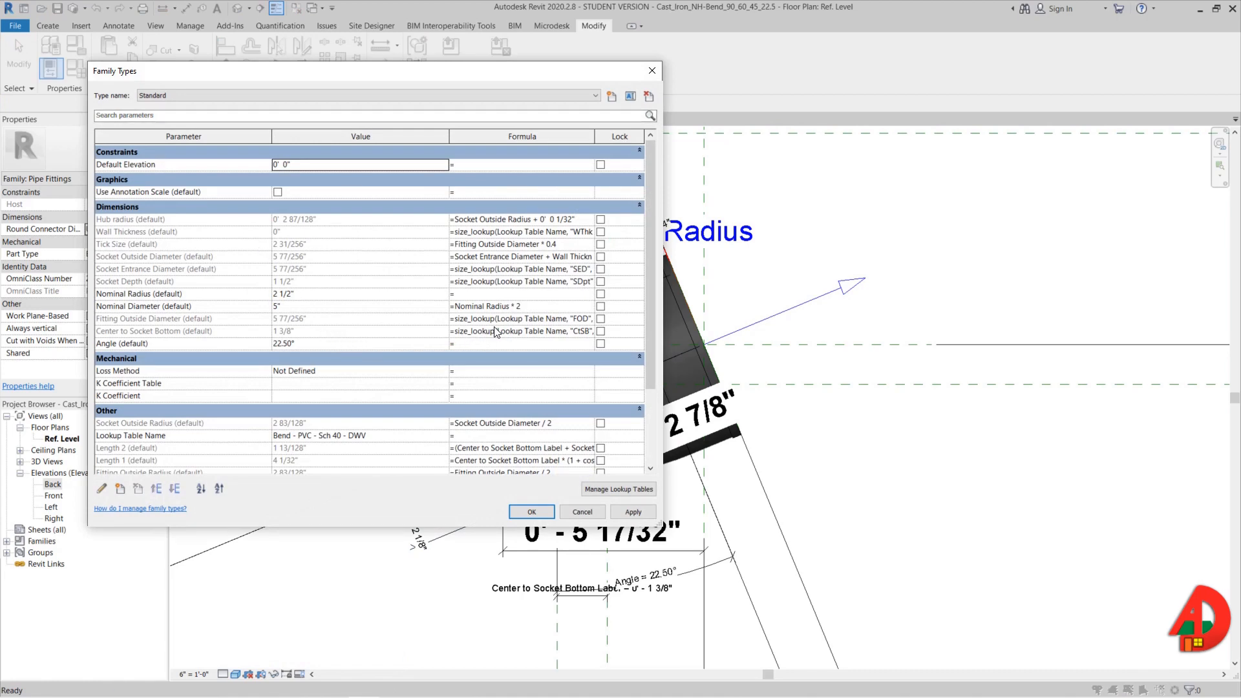
scroll(496, 331, down, 3)
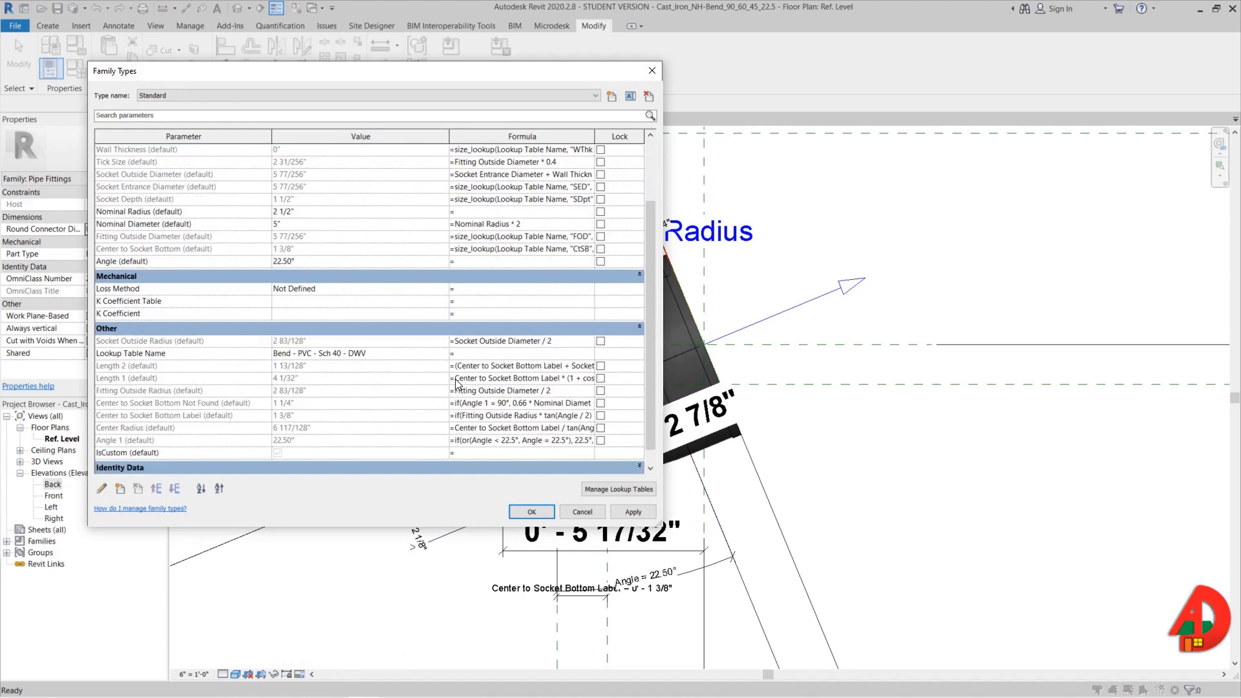
click(460, 416)
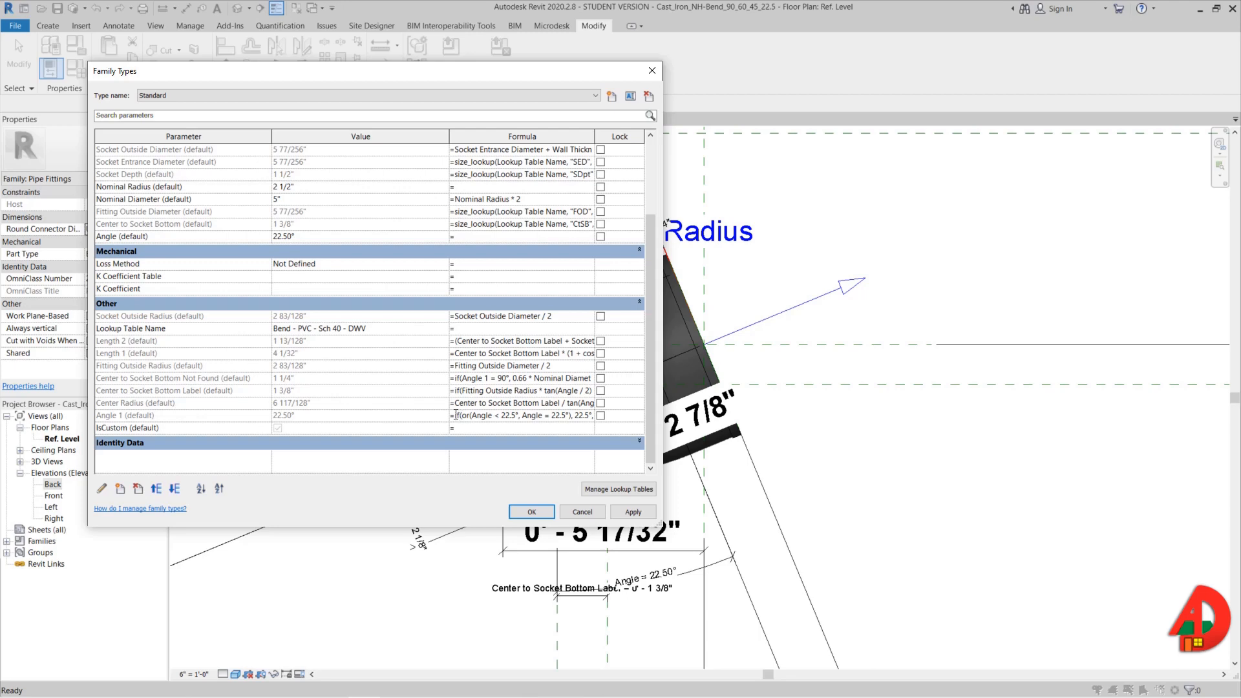
drag(460, 416, 624, 417)
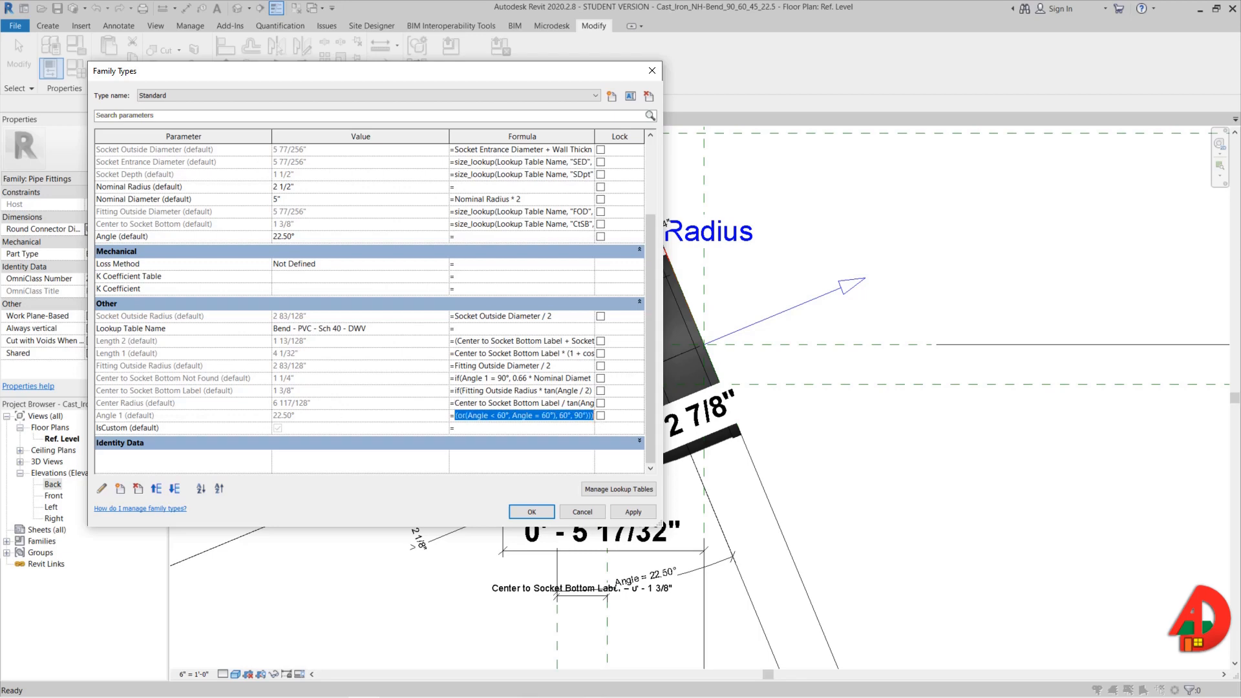
key(alt+Tab)
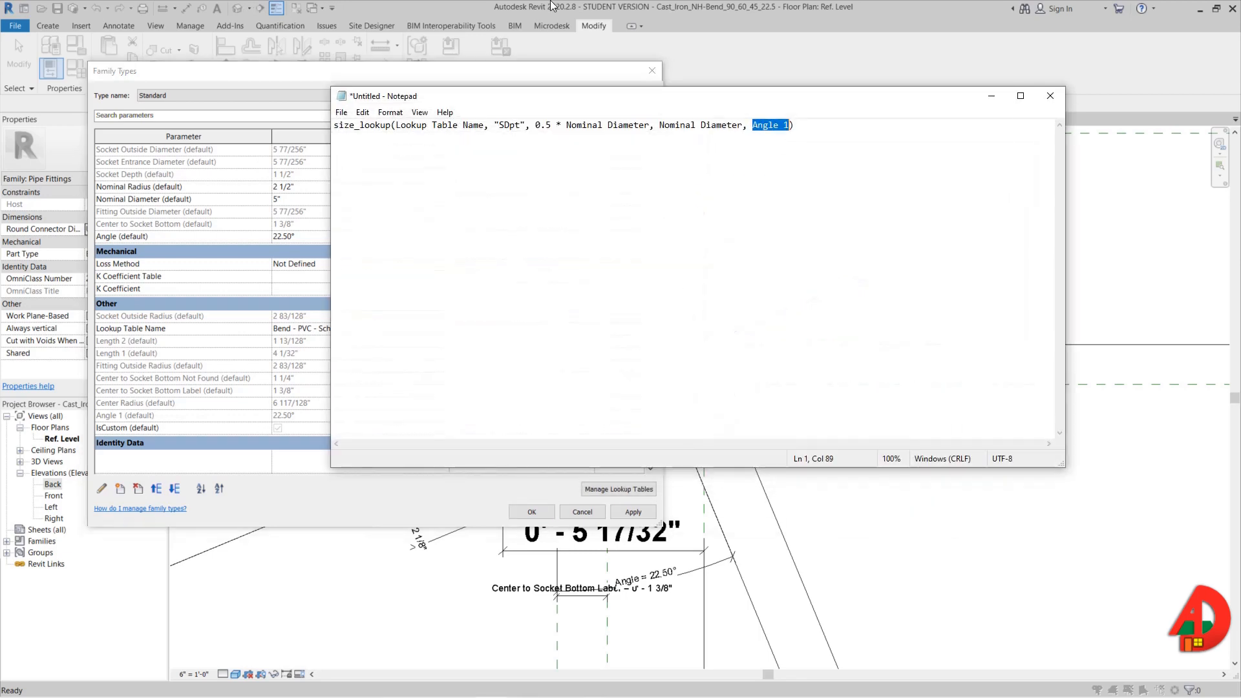
click(765, 180)
text(if(or(Angle < 22.5°, Angle = 22.5°), 22.5°, if(or(Angle < 45°, Angle = 45°), 45°, if(or(Angle < 60°, Angle = 60°), 60°, 90°))))
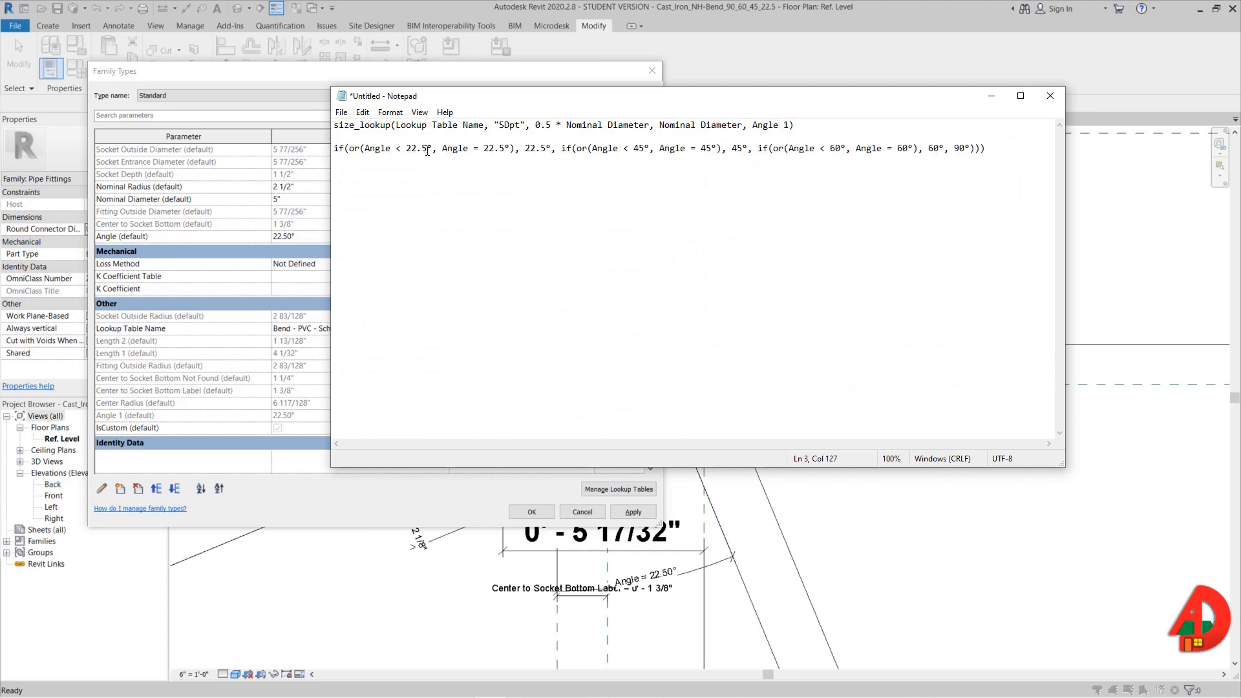
- Change both 22.5° comparison limits in the copied formula to 30°, keeping 22.5° as the returned angle
drag(427, 151, 407, 152)
text(30)
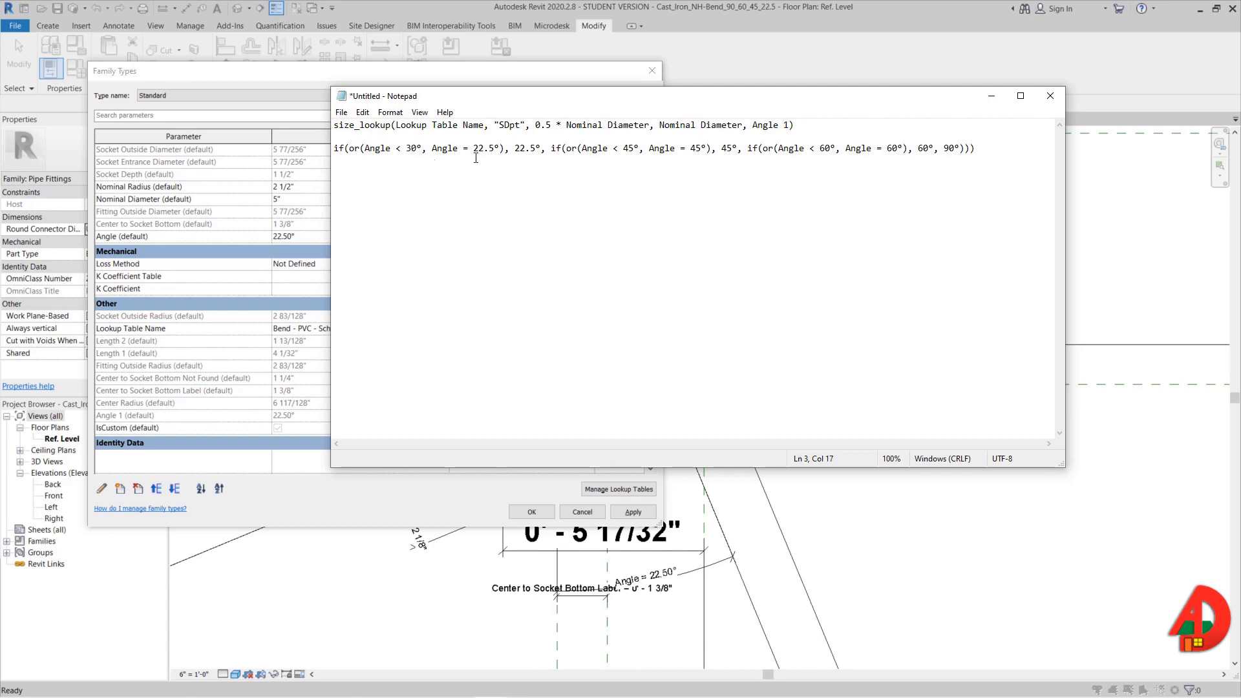
drag(495, 149, 525, 155)
text(30)
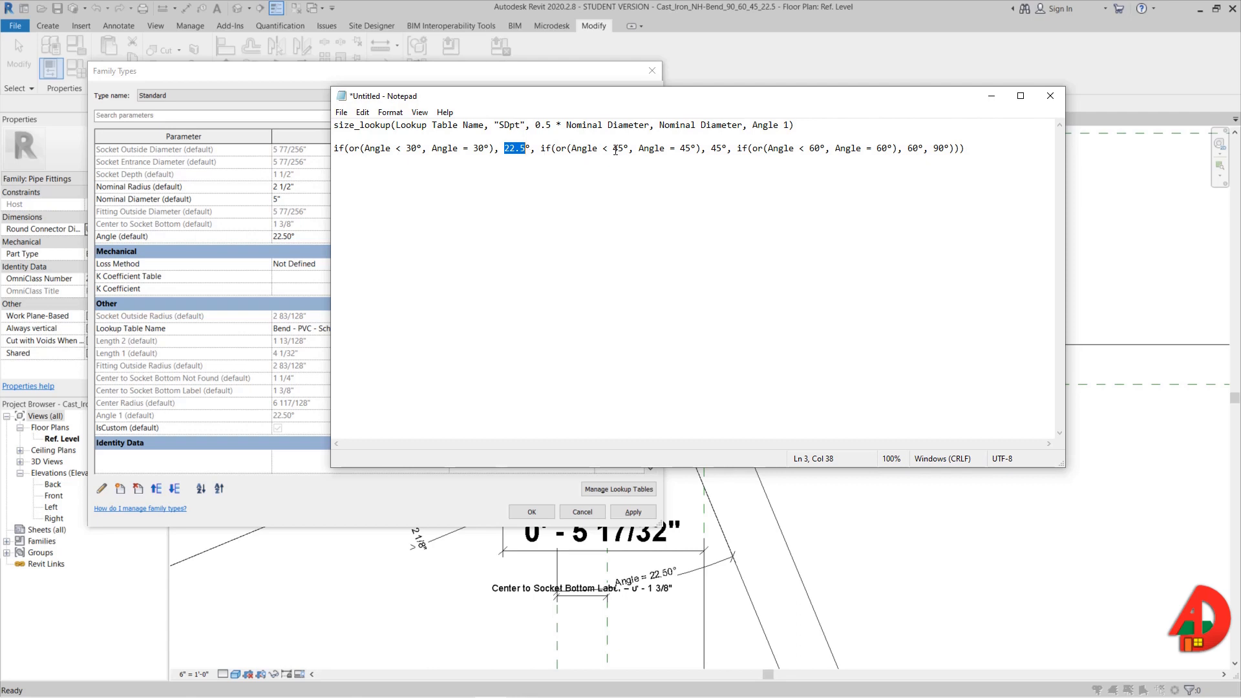
- Set the comparison limits of the 45° condition to 52° and those of the 60° condition to 75°
drag(611, 148, 680, 147)
text(5)
text(2)
text(52)
drag(723, 148, 716, 148)
click(819, 150)
text(75)
drag(894, 151, 886, 151)
text(75)
- Replace the Angle 1 formula in the family types with the edited Notepad formula and apply it
mouse_move(925, 149)
mouse_down()
mouse_move(914, 149)
mouse_move(945, 149)
mouse_move(904, 151)
mouse_up()
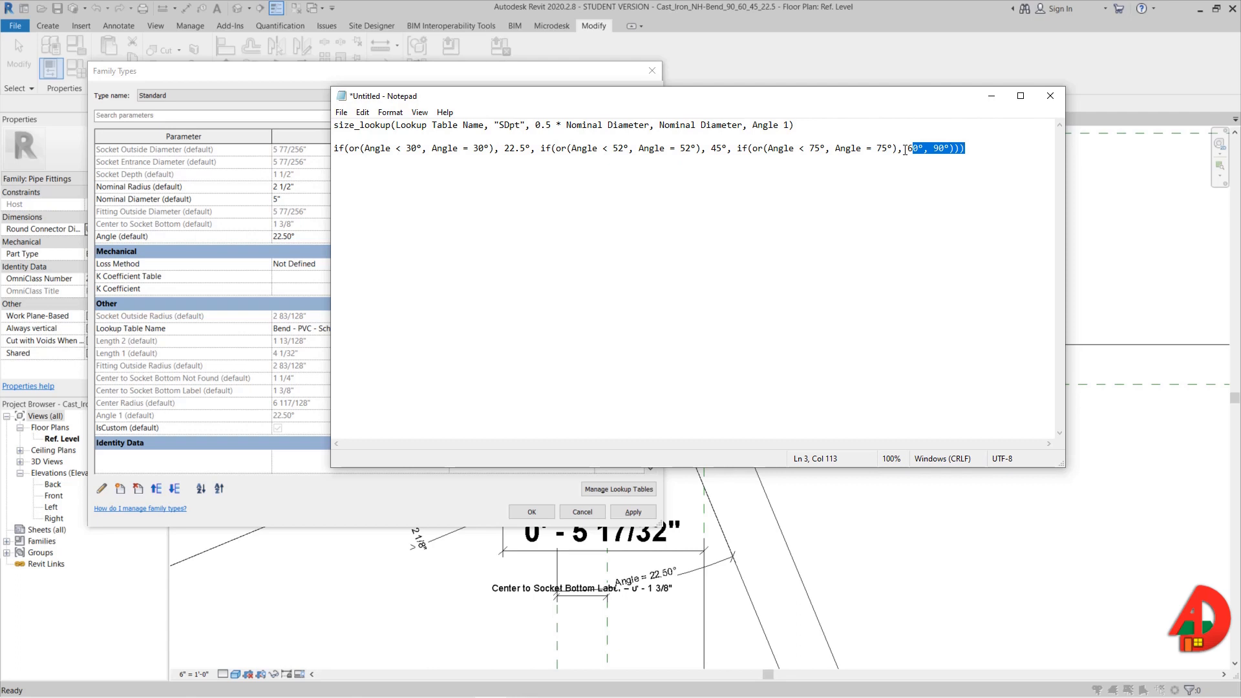
drag(904, 150, 345, 168)
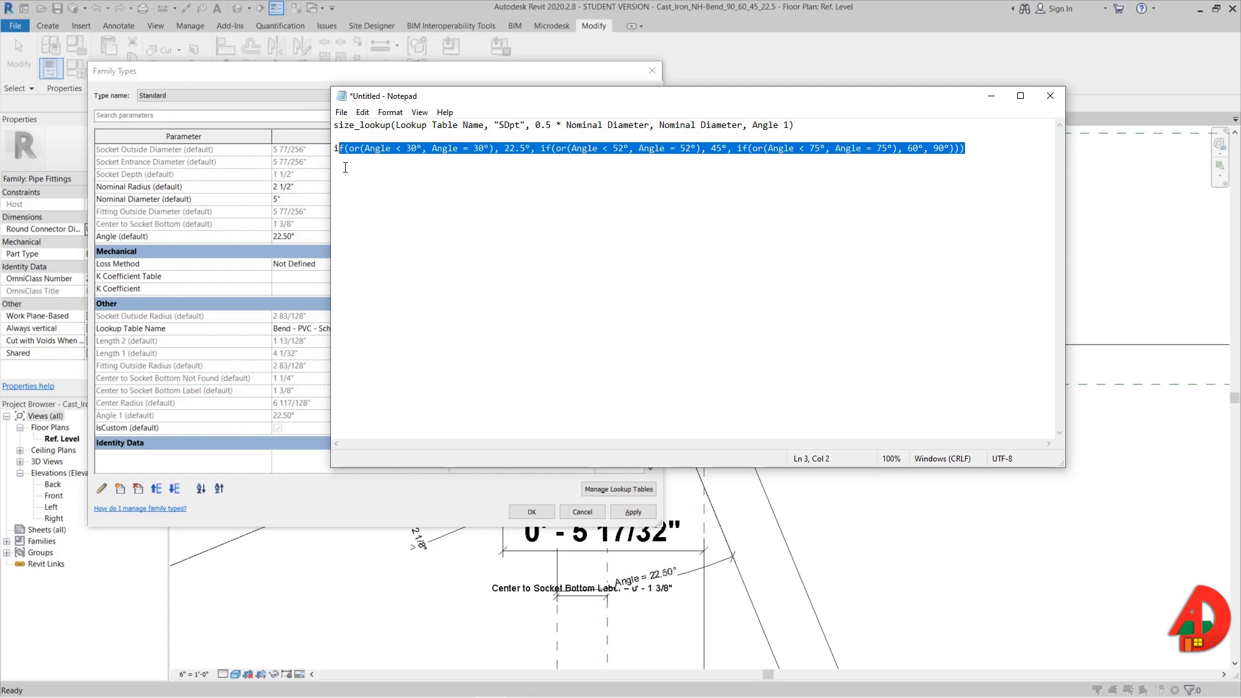
click(301, 458)
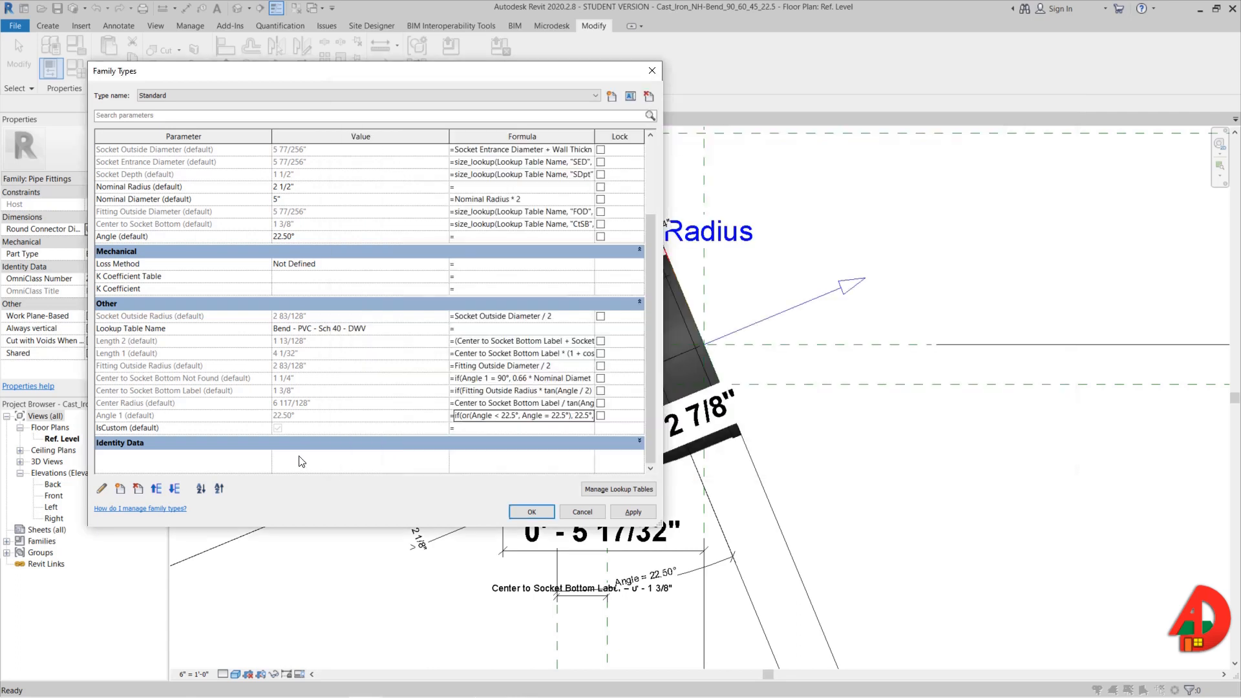
click(467, 417)
key(ctrl+a)
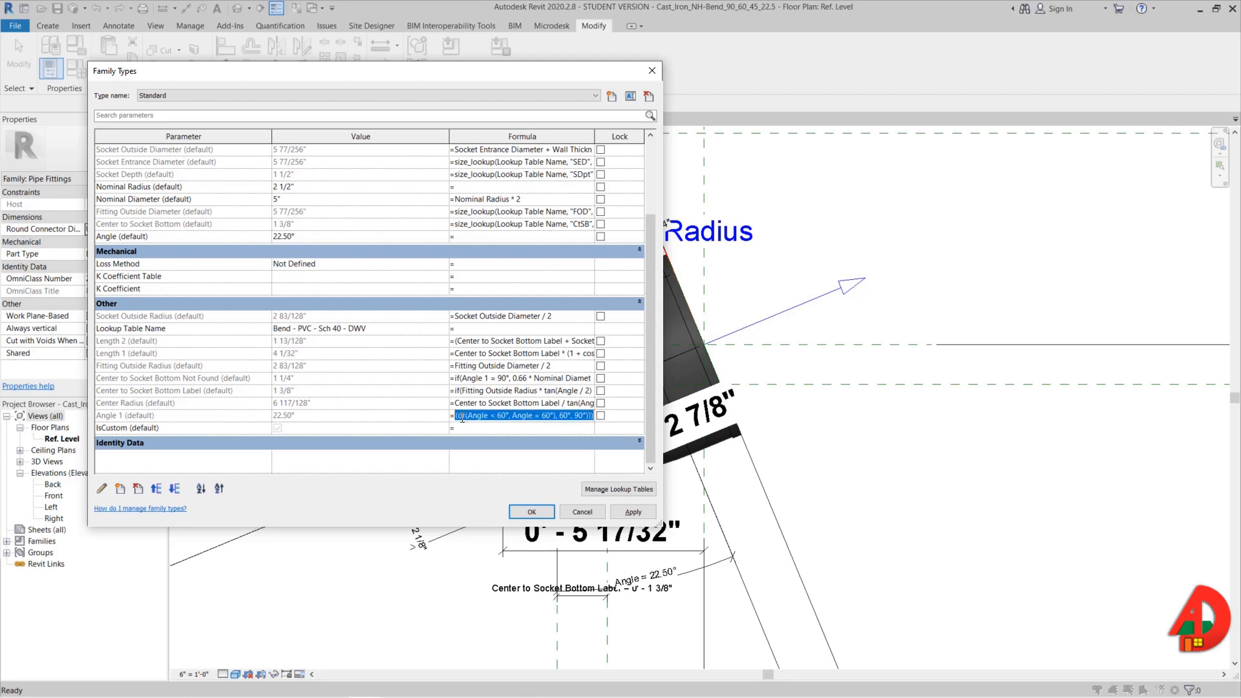
key(ctrl+v)
click(633, 512)
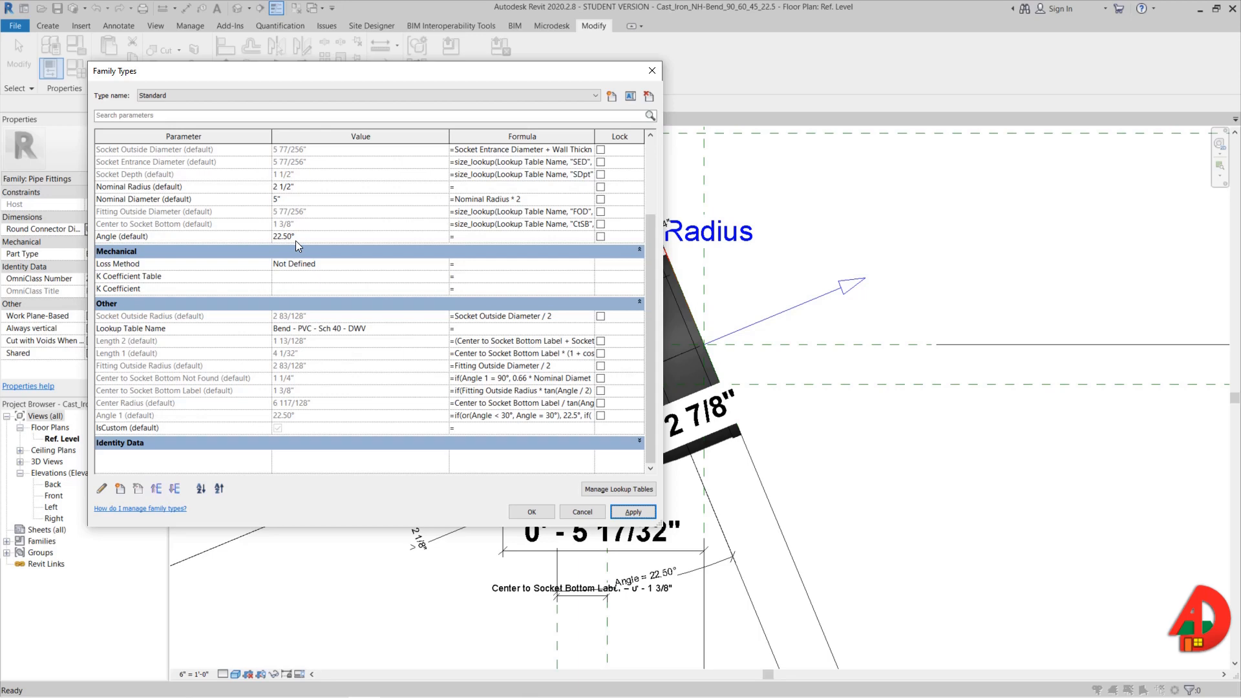
- Set the Angle parameter to 21° to test the Angle 1 formula
click(296, 240)
text(21)
key(Tab)
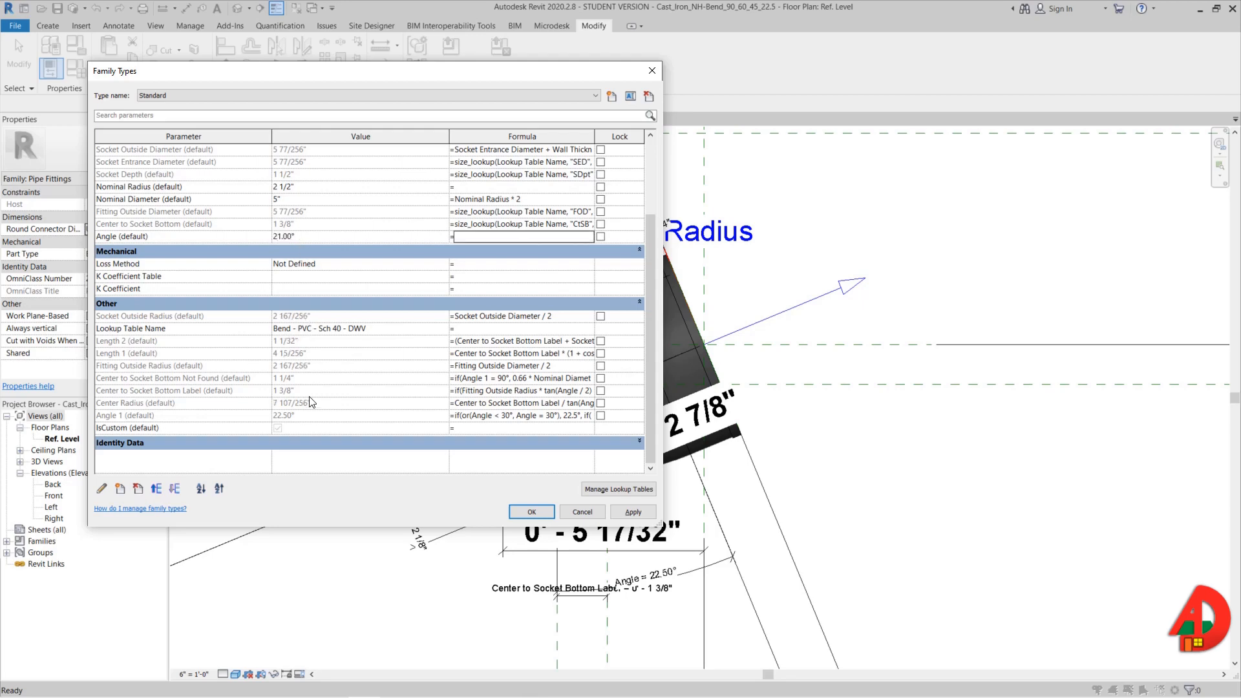
- Test the Angle 1 formula with the Angle parameter at 46° and 70°, and accept the family types
click(304, 237)
text(46)
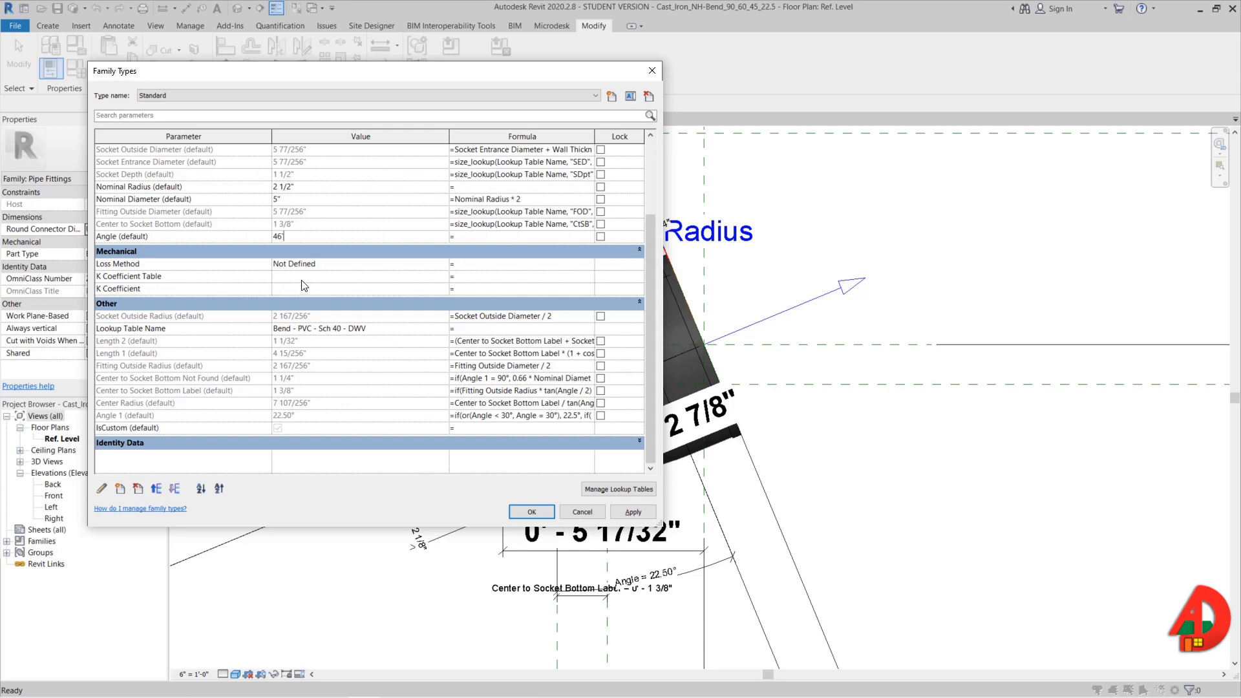
key(Tab)
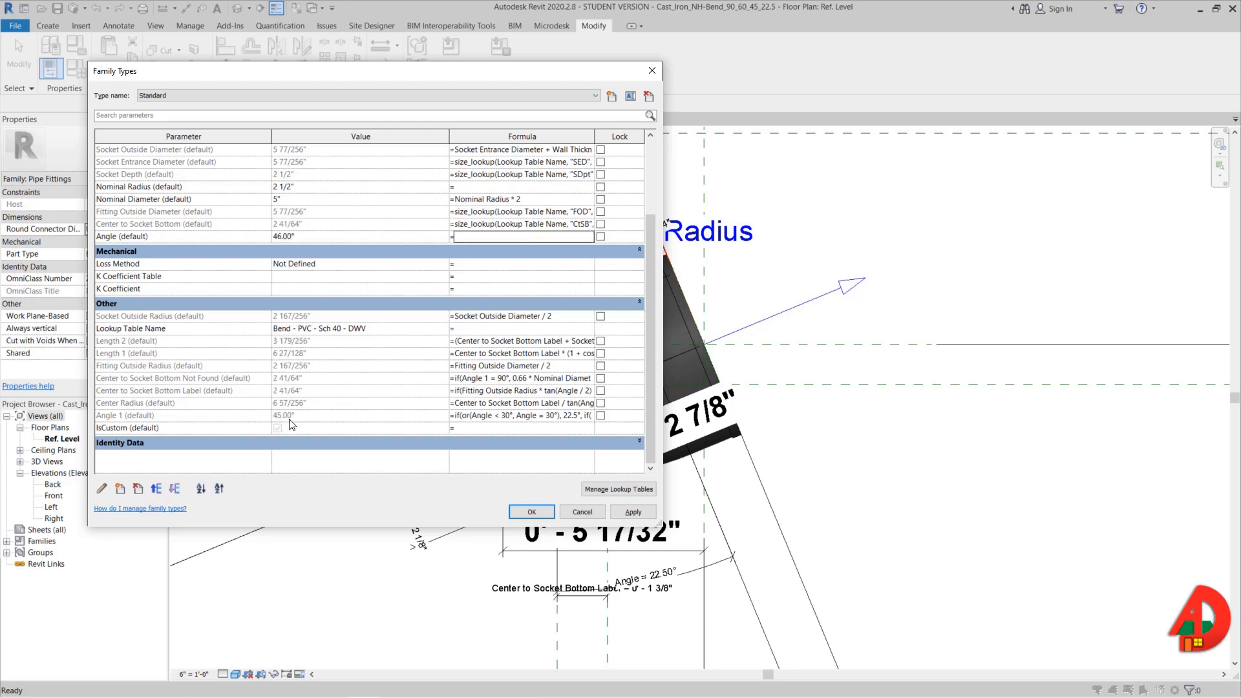
click(306, 236)
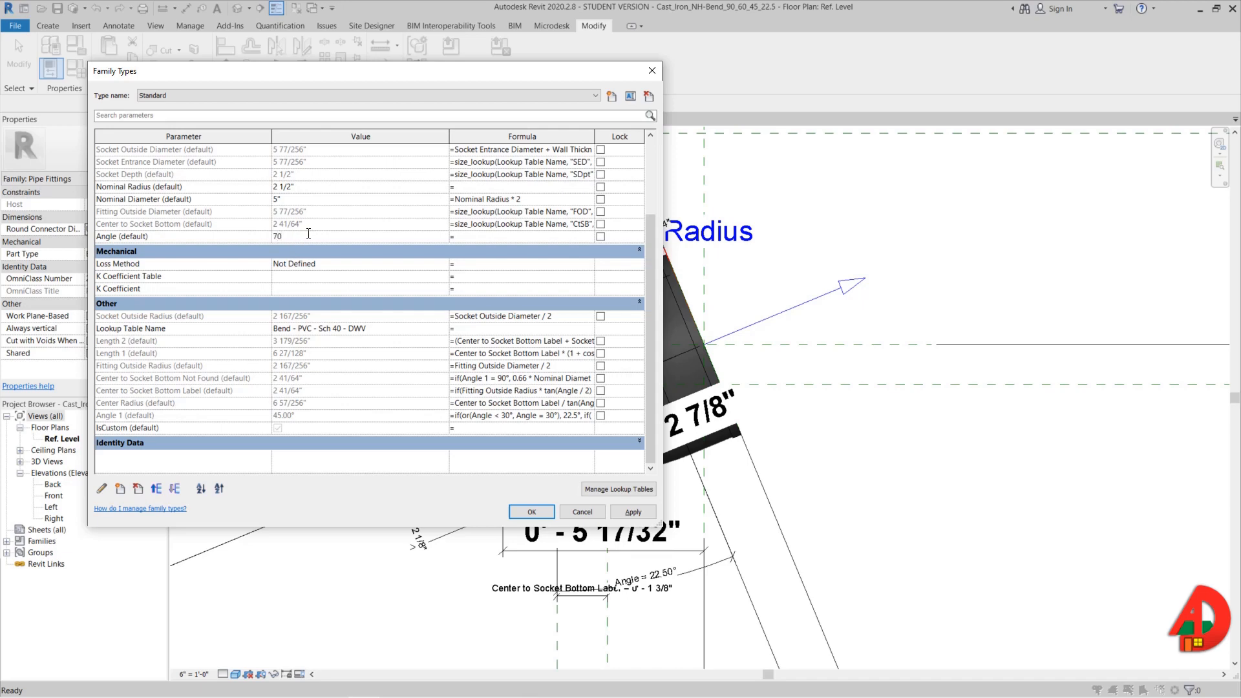
key(Tab)
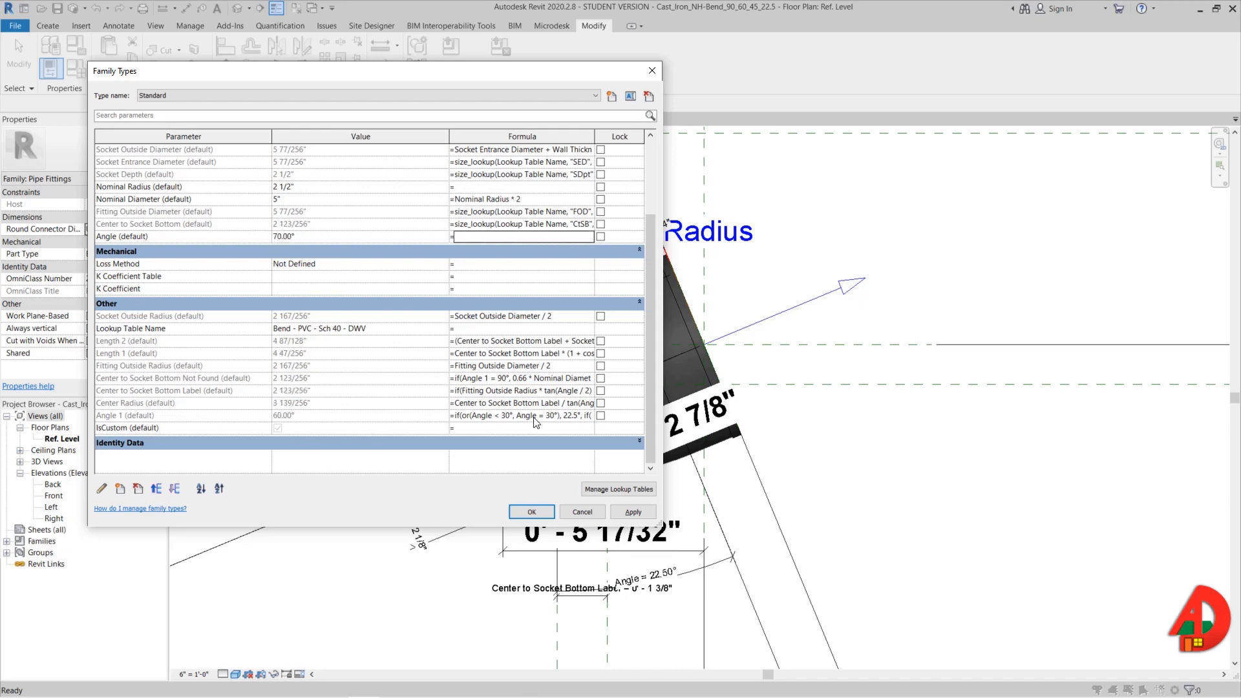
click(531, 511)
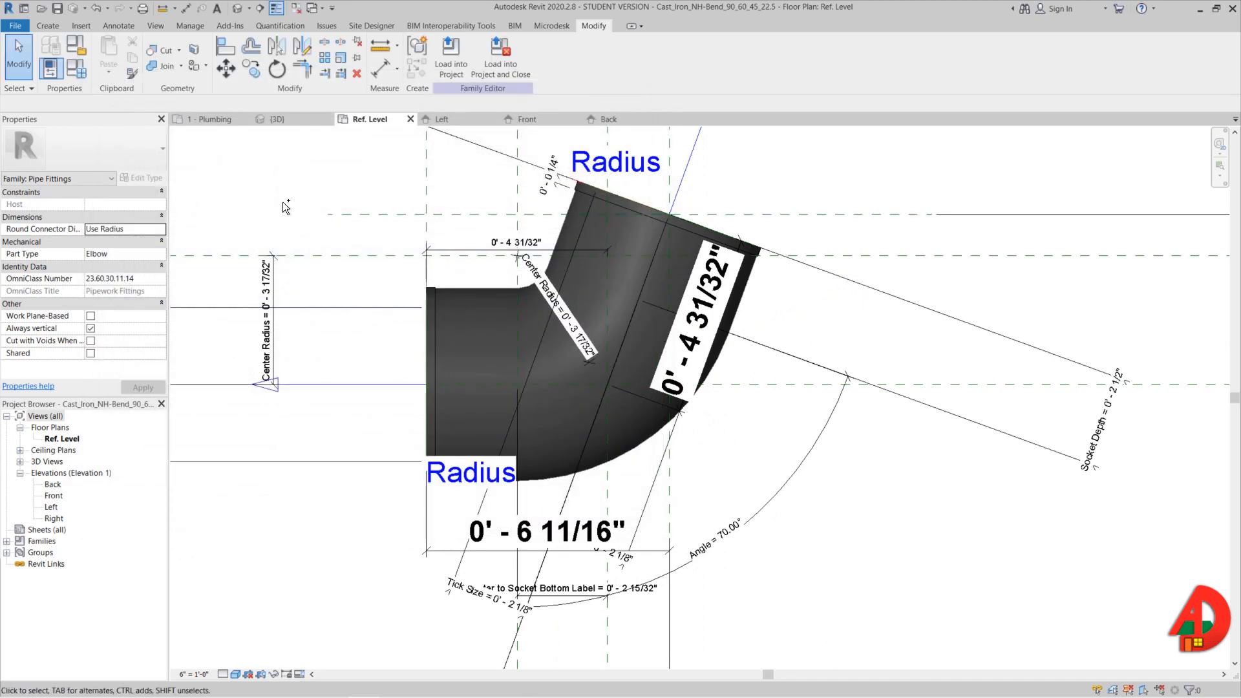
- Load the elbow family into Project4 without saving the project and place one instance in the open area of the plumbing plan
click(444, 66)
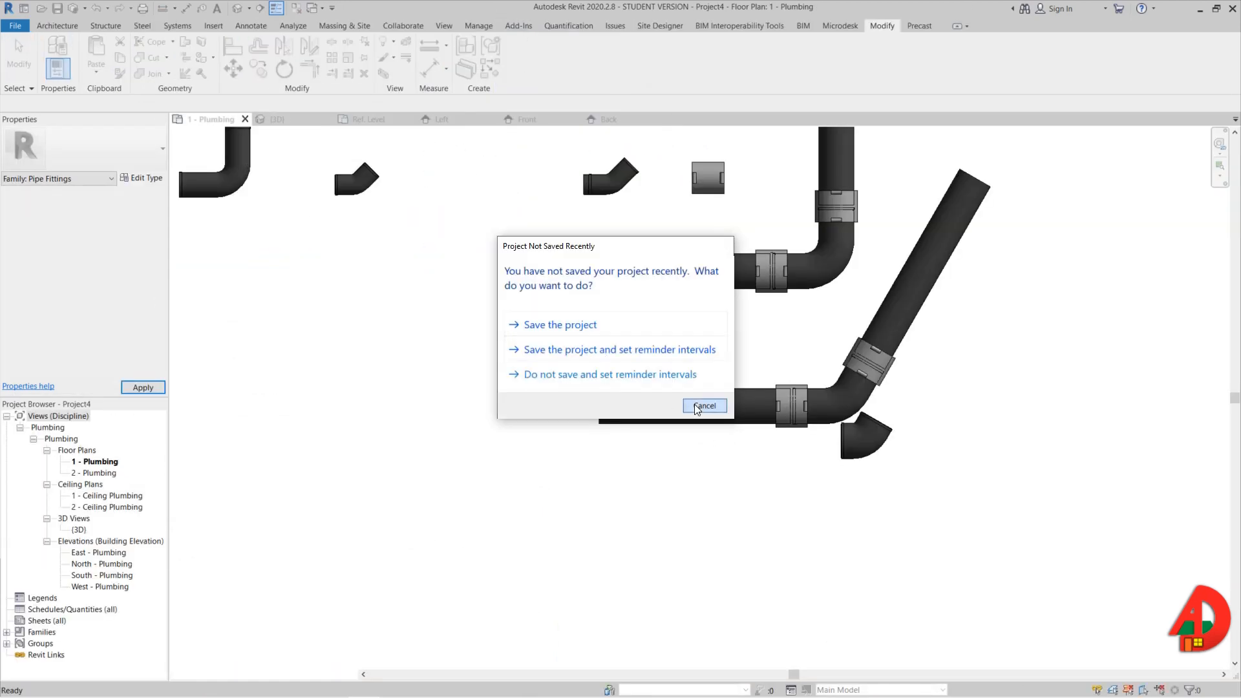
click(703, 405)
click(417, 357)
key(Escape)
key(Escape)
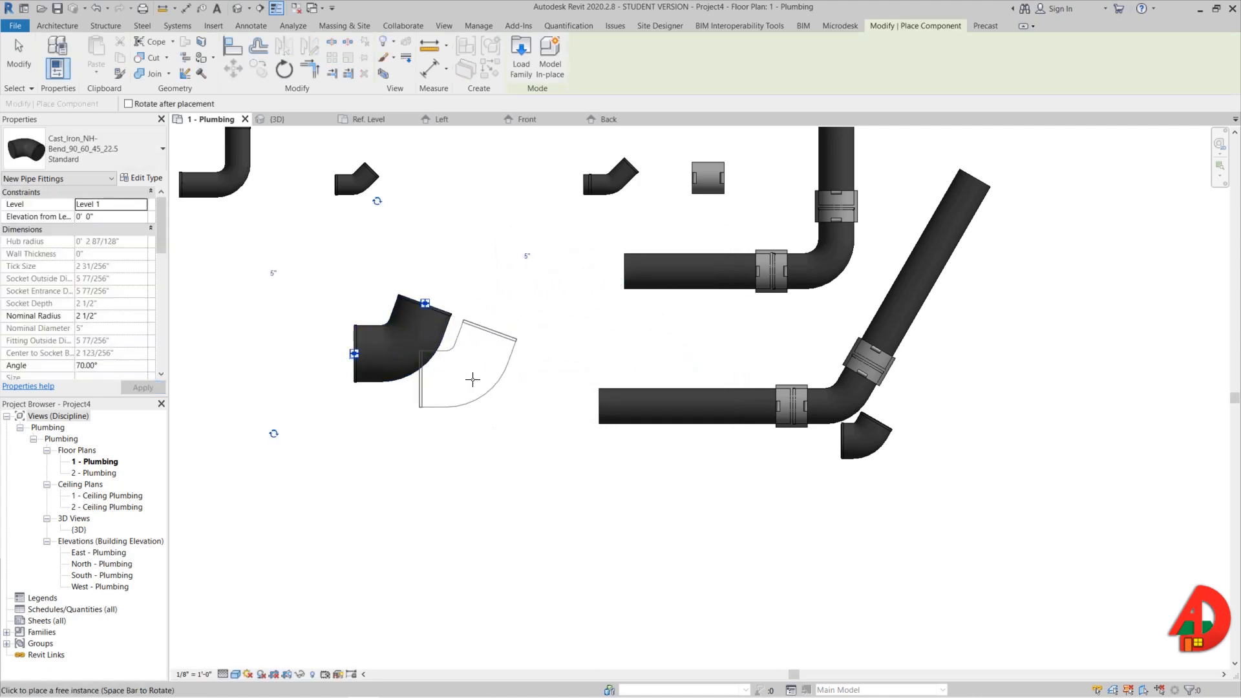
- Set the elbow in the Cast Iron NH pipe type's routing preferences to Cast_Iron_NH-Bend_90_60_45_22.5: Standard
scroll(485, 381, down, 3)
click(610, 336)
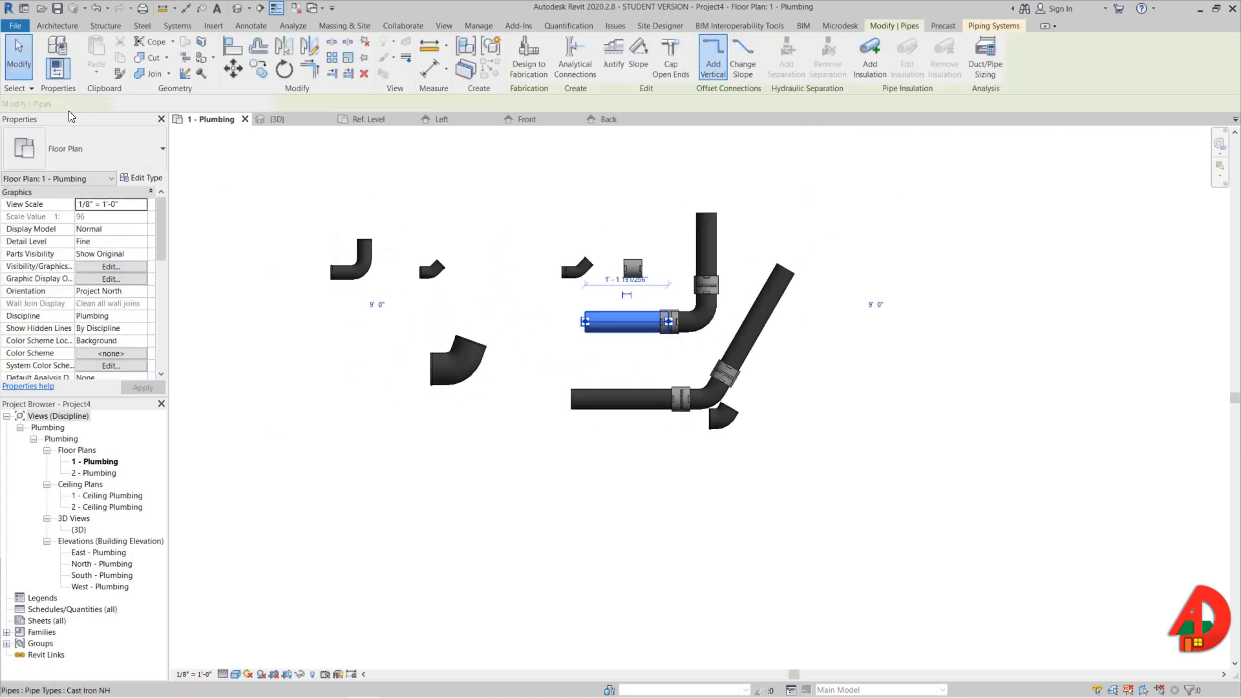
click(141, 178)
click(594, 226)
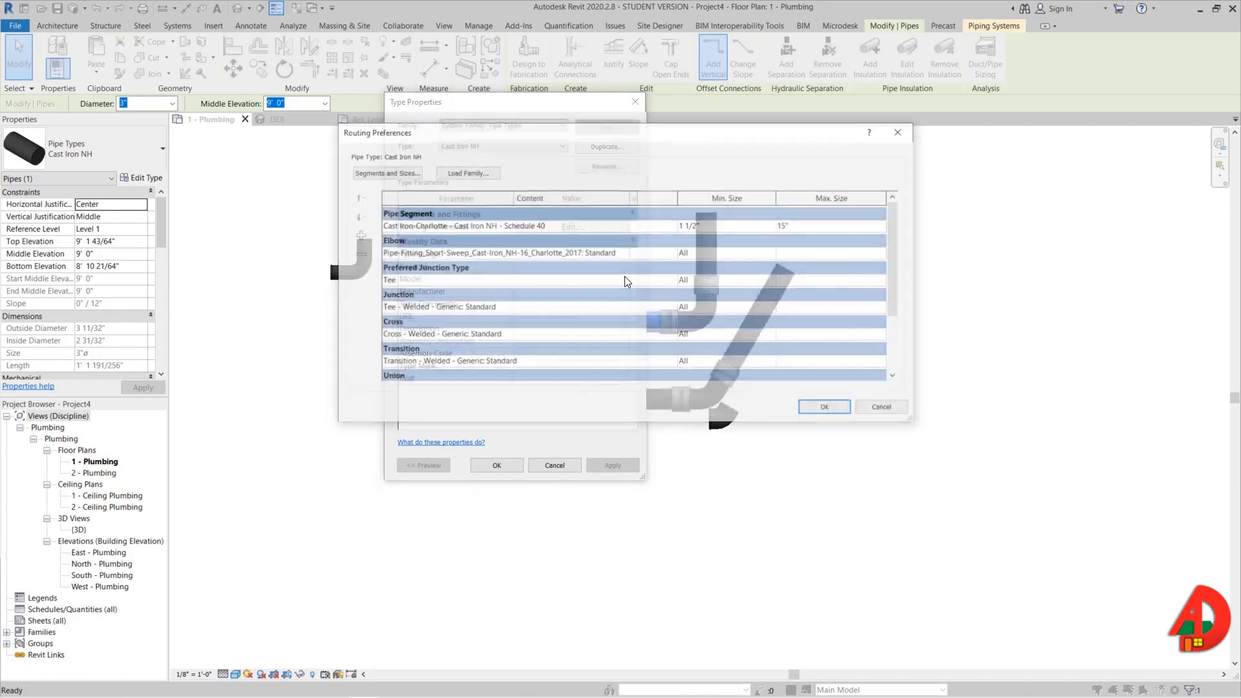
click(672, 254)
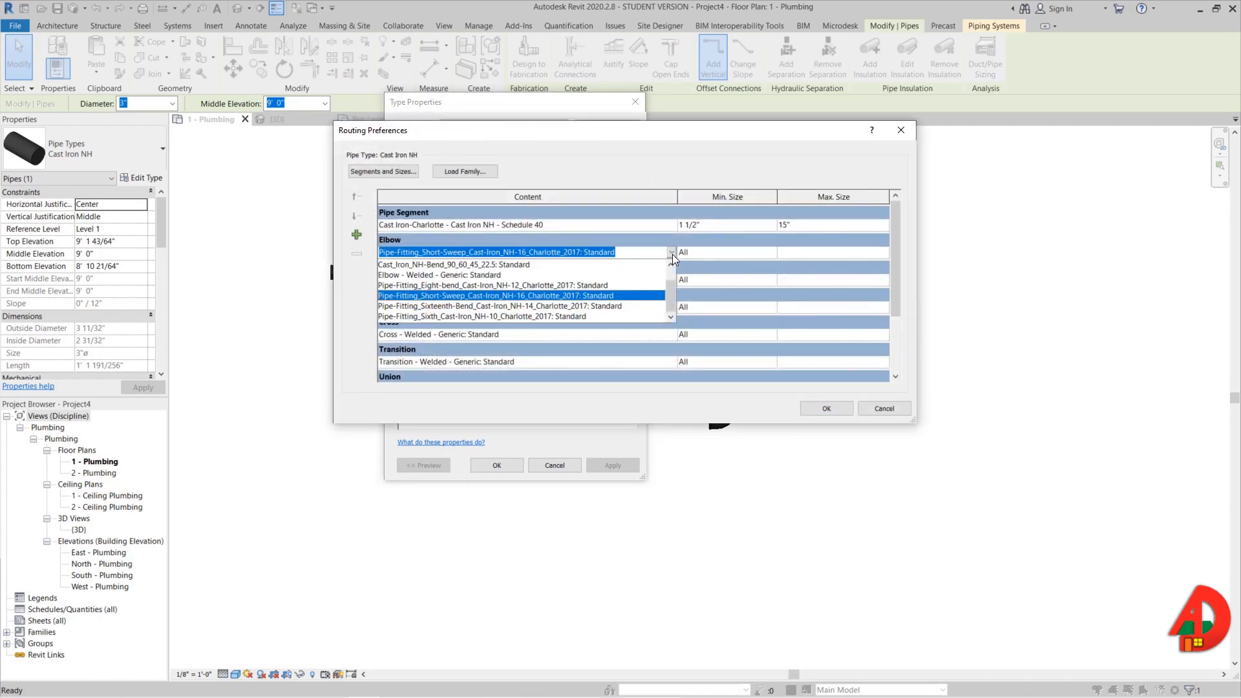
click(504, 264)
click(829, 414)
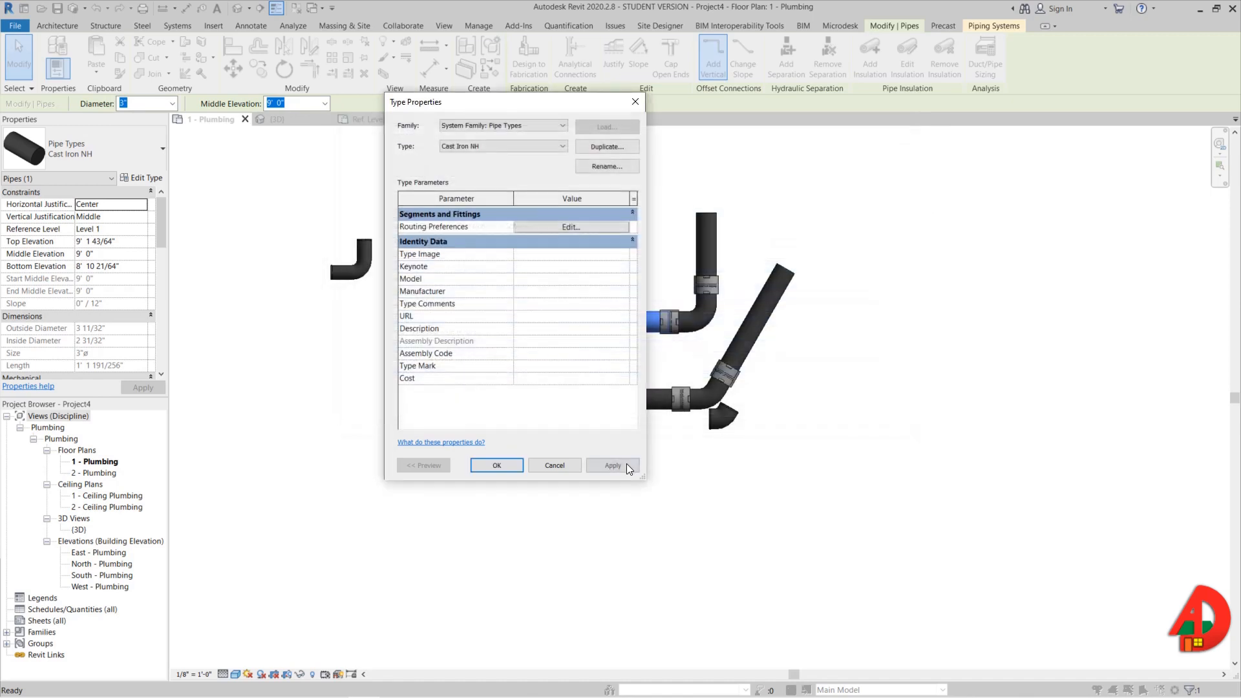
click(502, 467)
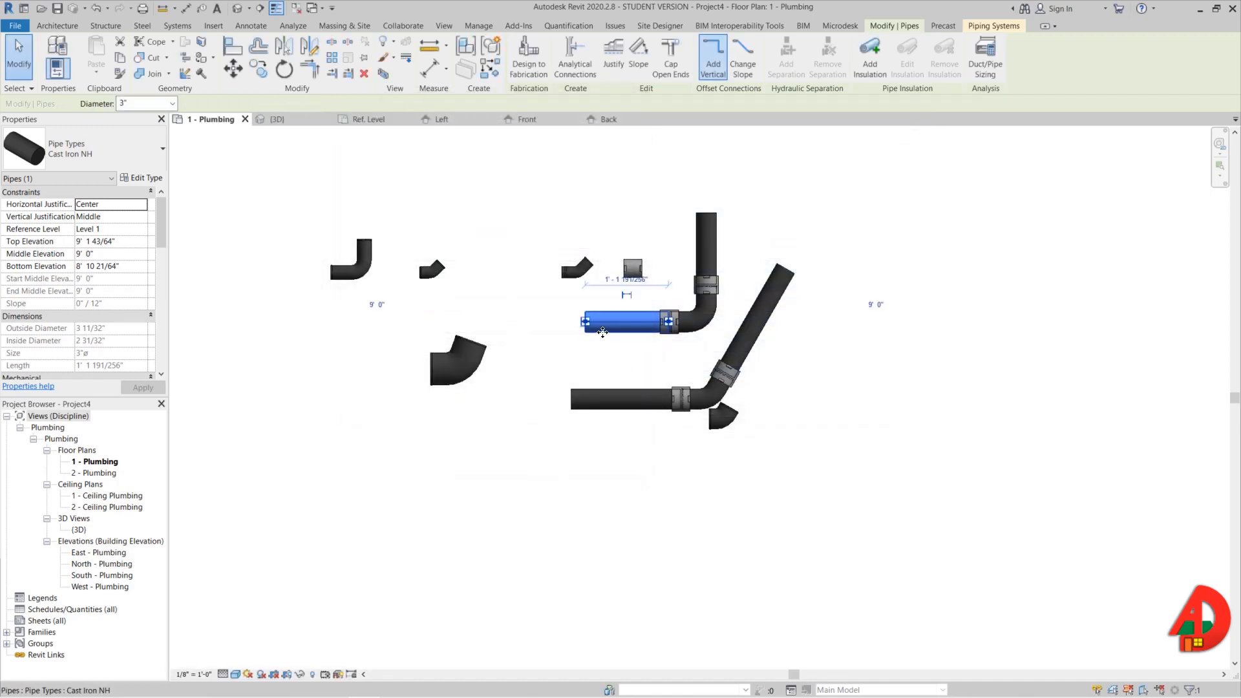
- Draw a horizontal 3" Cast Iron NH pipe to the right of the existing runs and disable the failing third-party updater
key(p)
key(i)
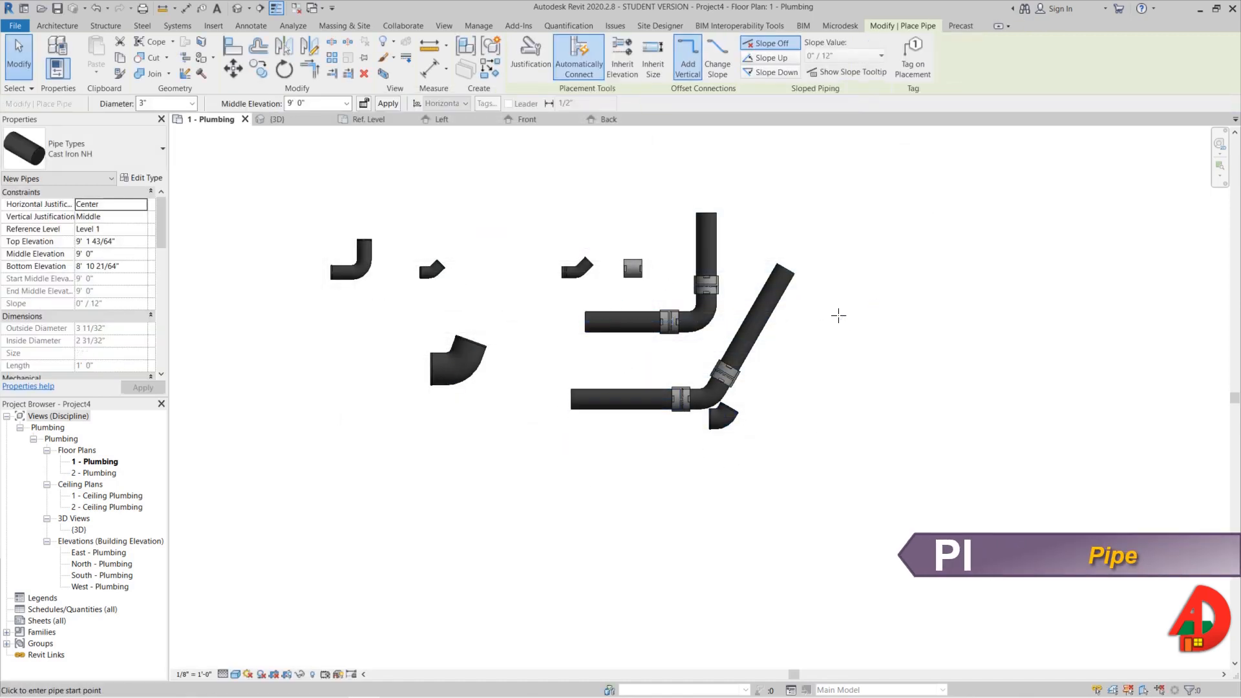
click(838, 315)
click(941, 315)
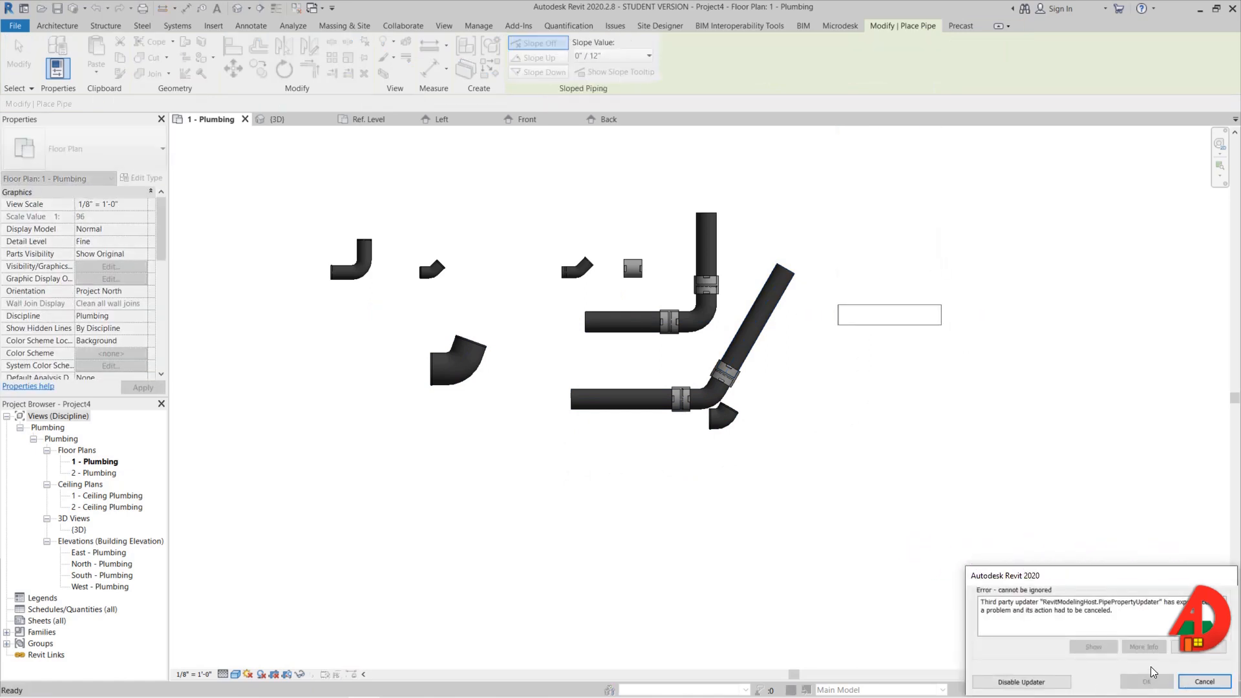
click(1022, 681)
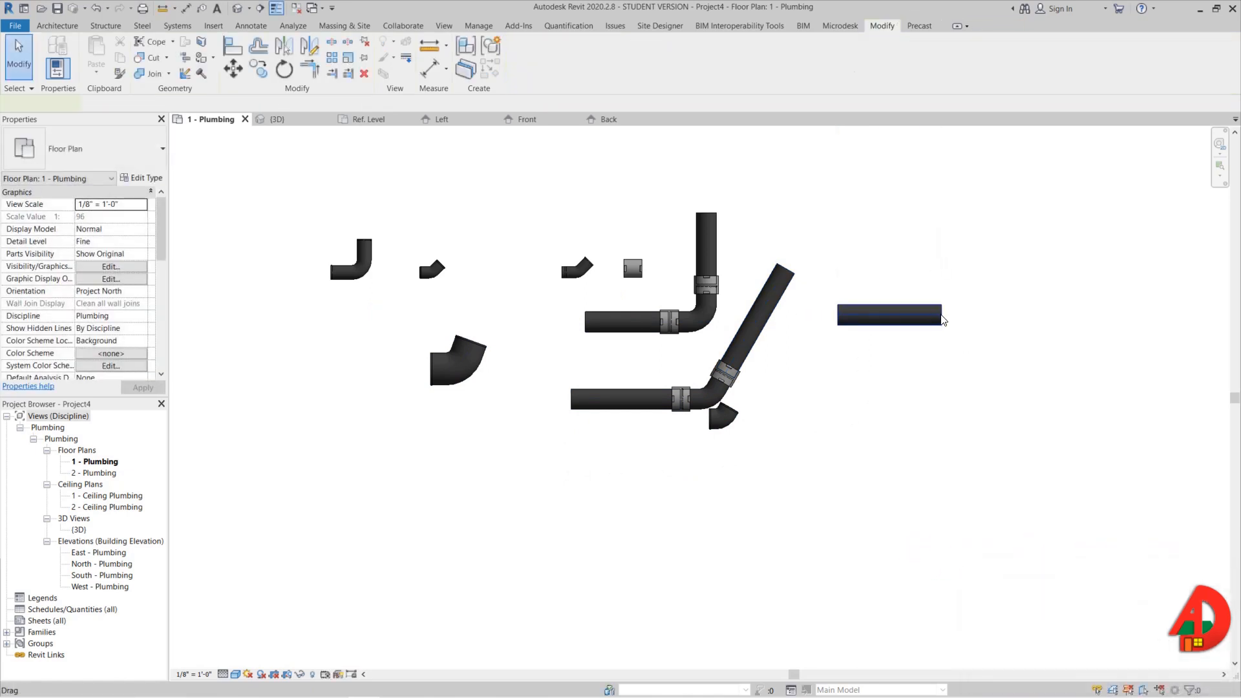
- Continue the new pipe from its right end straight up the plan with a 90° bend and end the run
key(p)
key(i)
click(941, 314)
click(942, 226)
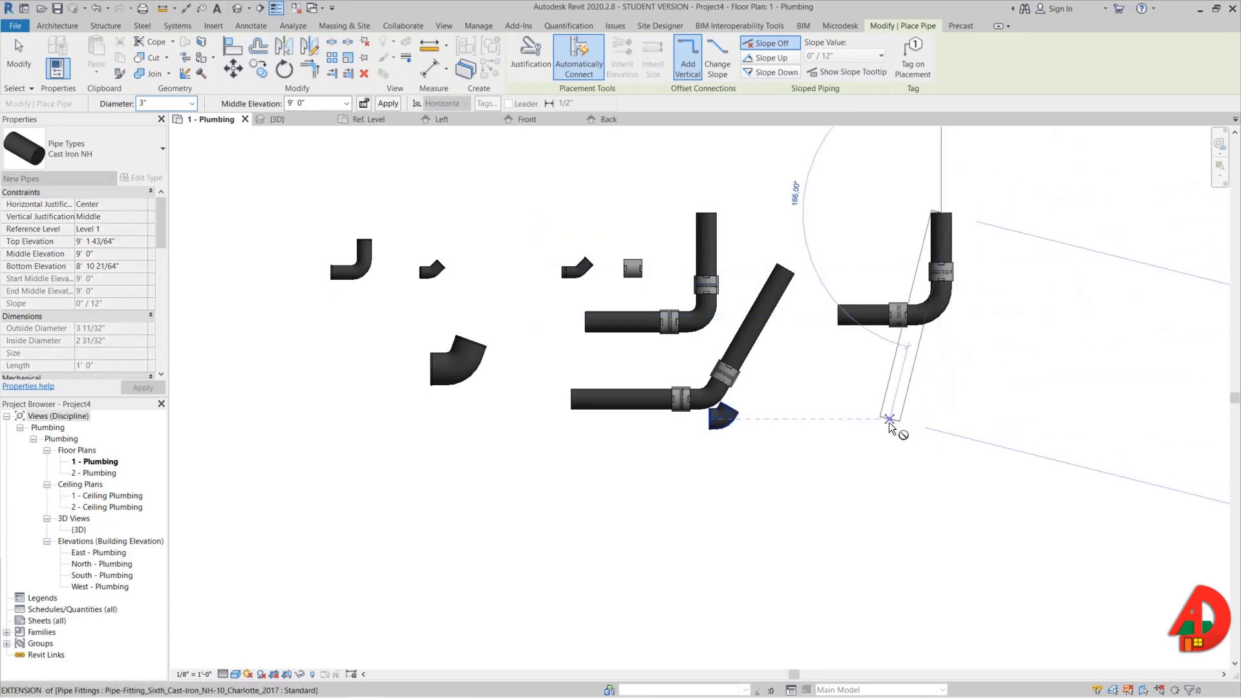
key(Escape)
- Draw a second 3" pipe run below the 90° one, horizontal and turning upward at 45°
click(837, 420)
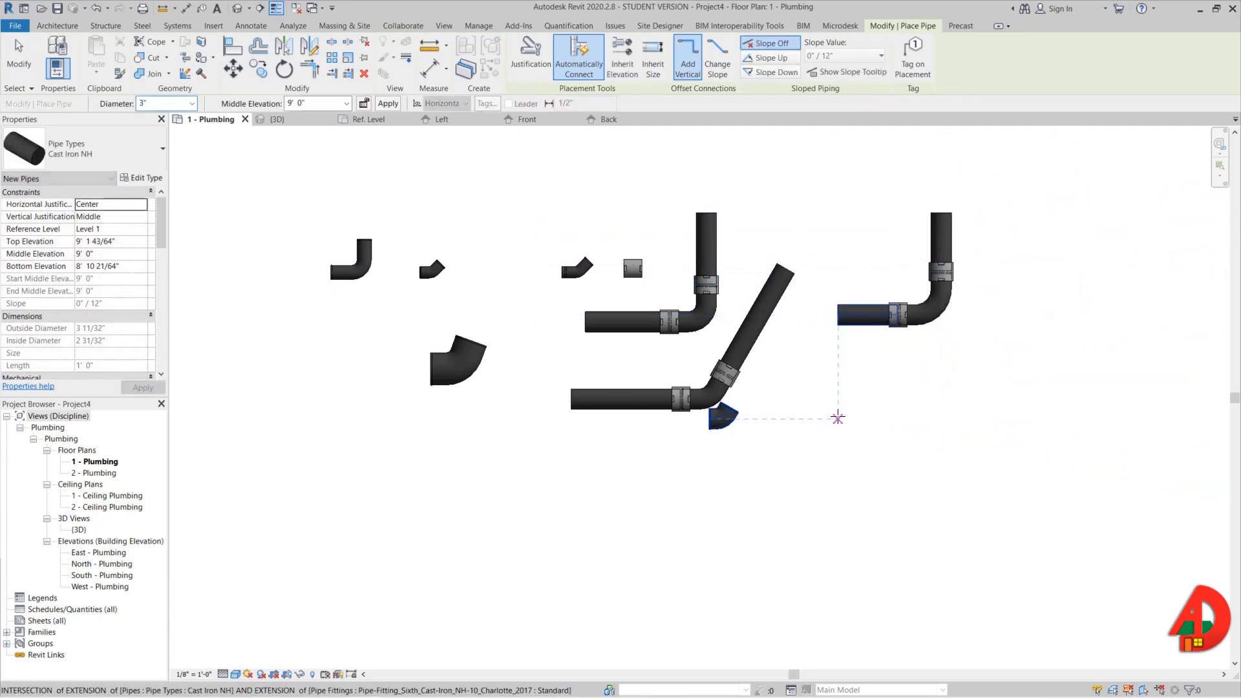
click(928, 418)
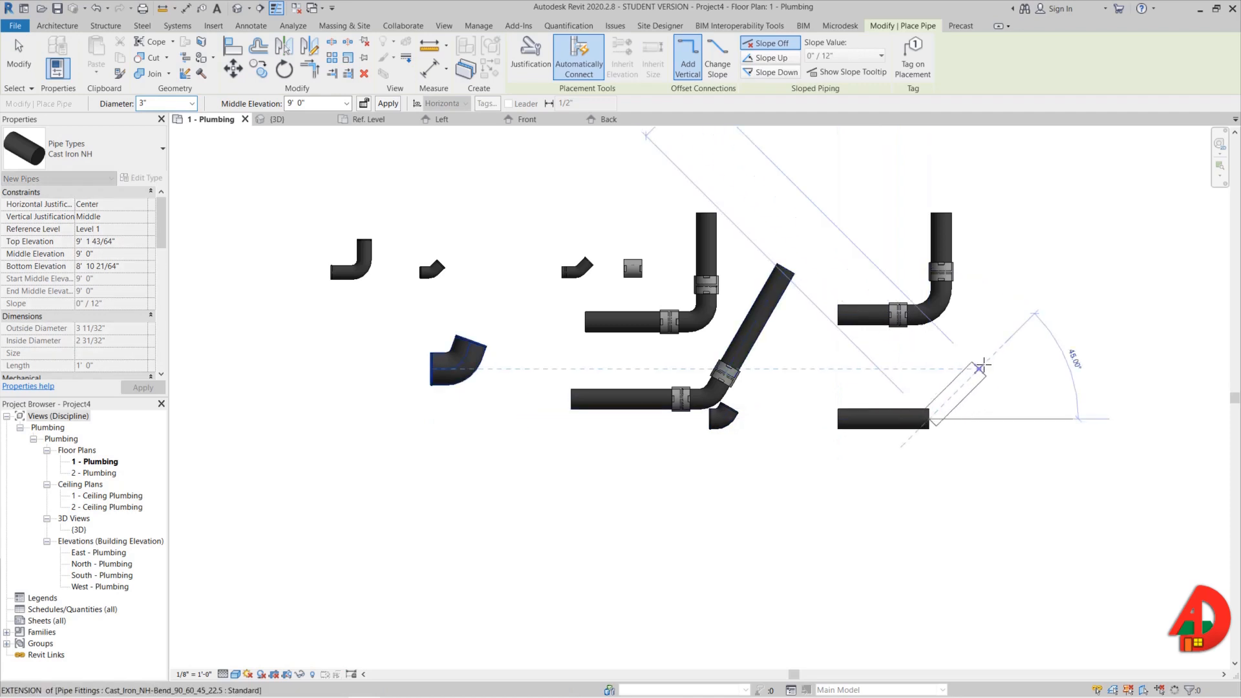
click(974, 375)
key(Escape)
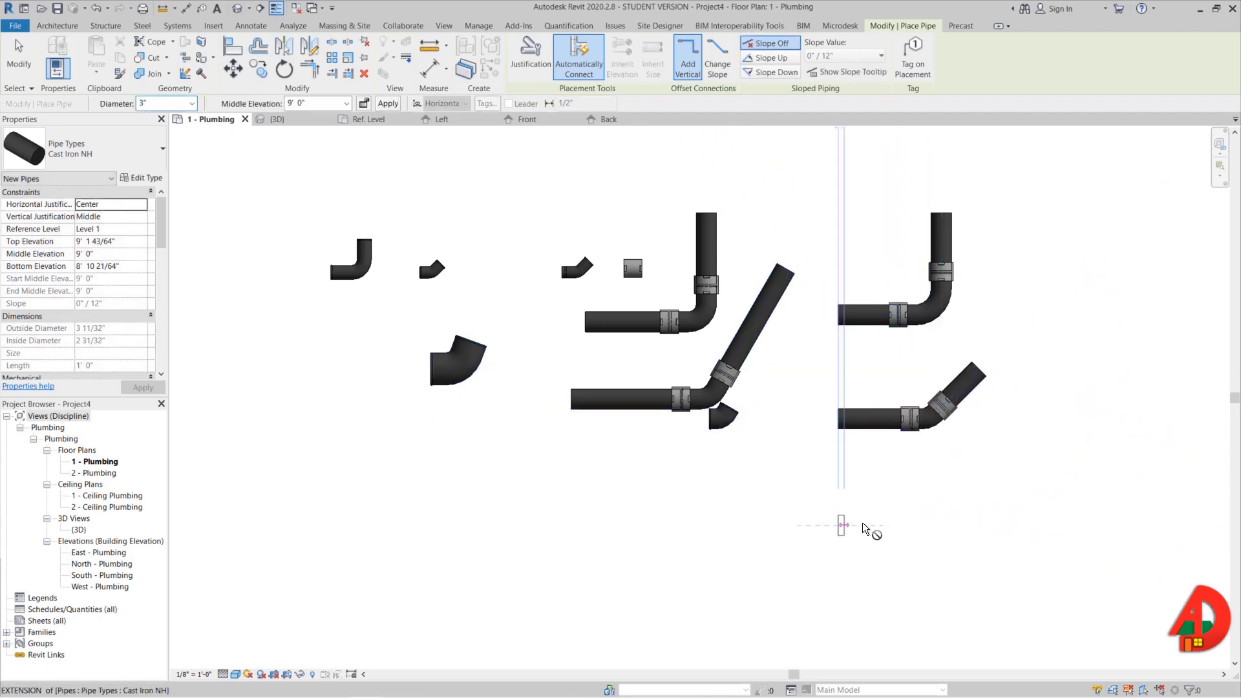
- Draw a third 3" pipe run below the 45° one, horizontal and turning upward at about 62°
click(837, 524)
click(954, 524)
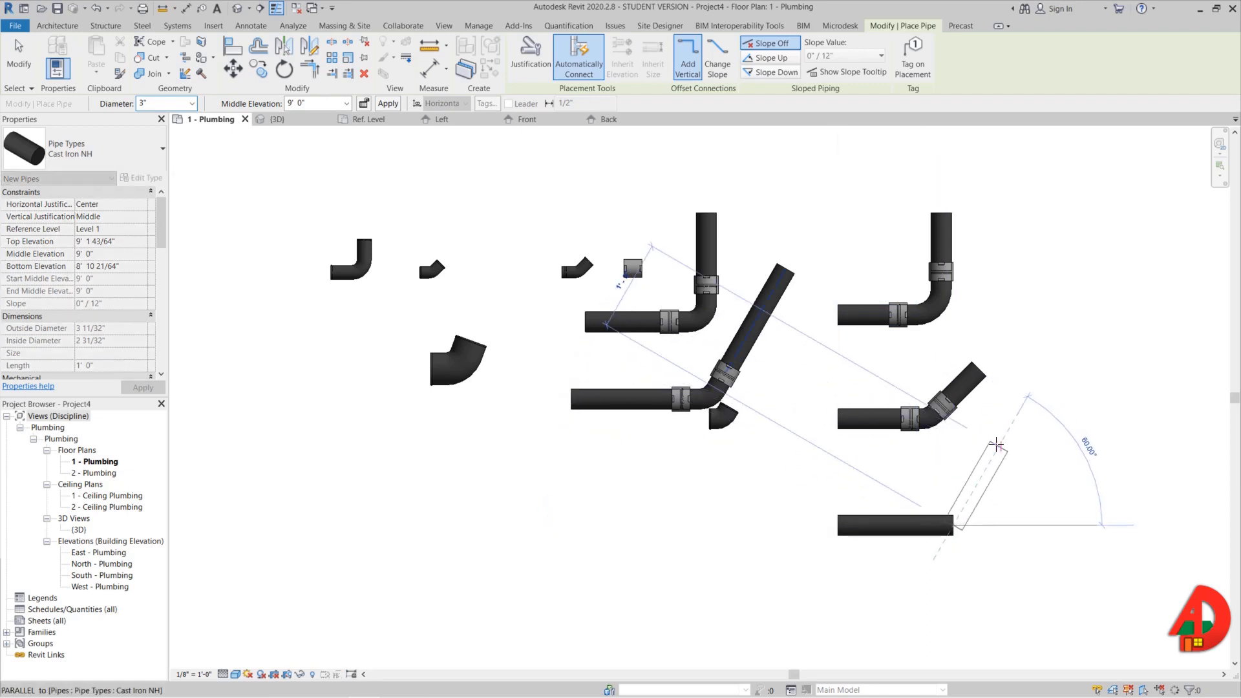
scroll(996, 443, up, 3)
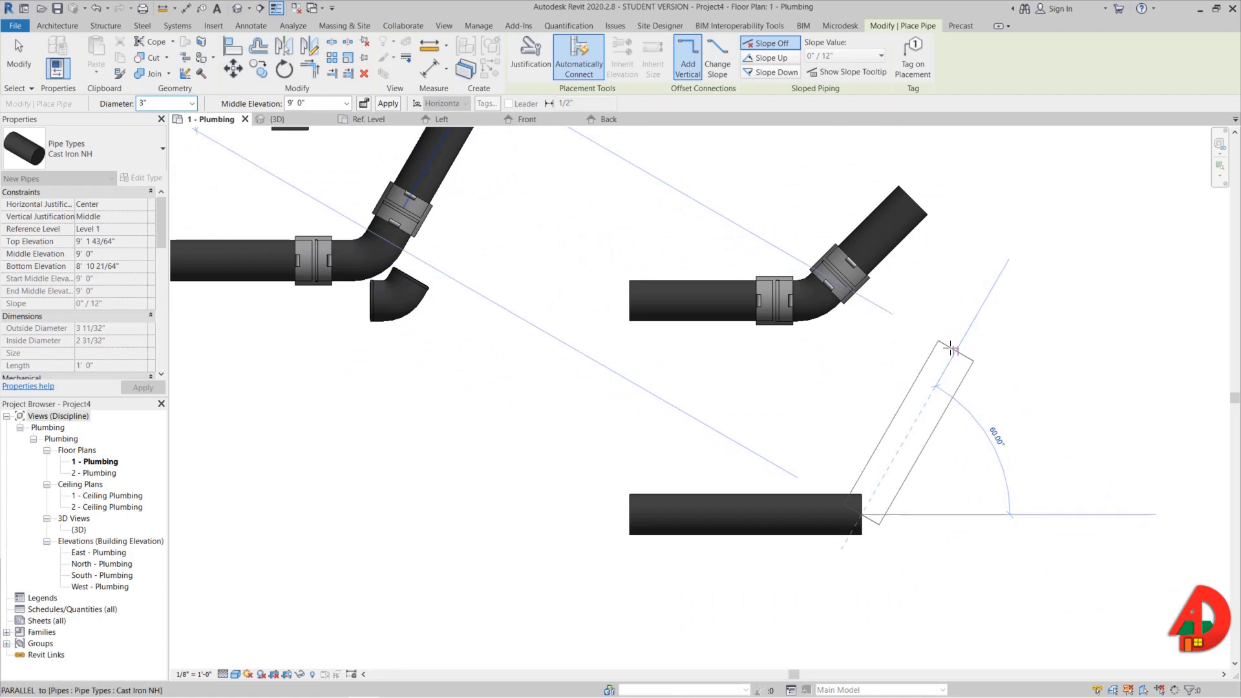
scroll(950, 347, down, 4)
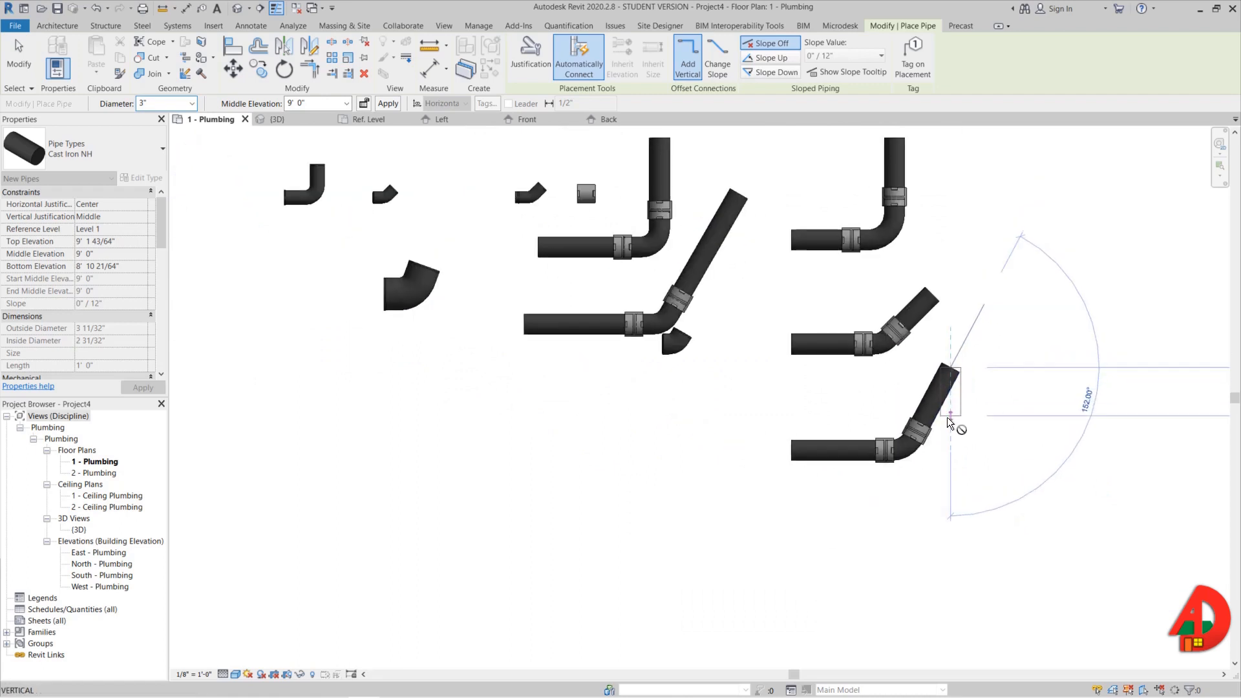
middle_drag(952, 421, 940, 510)
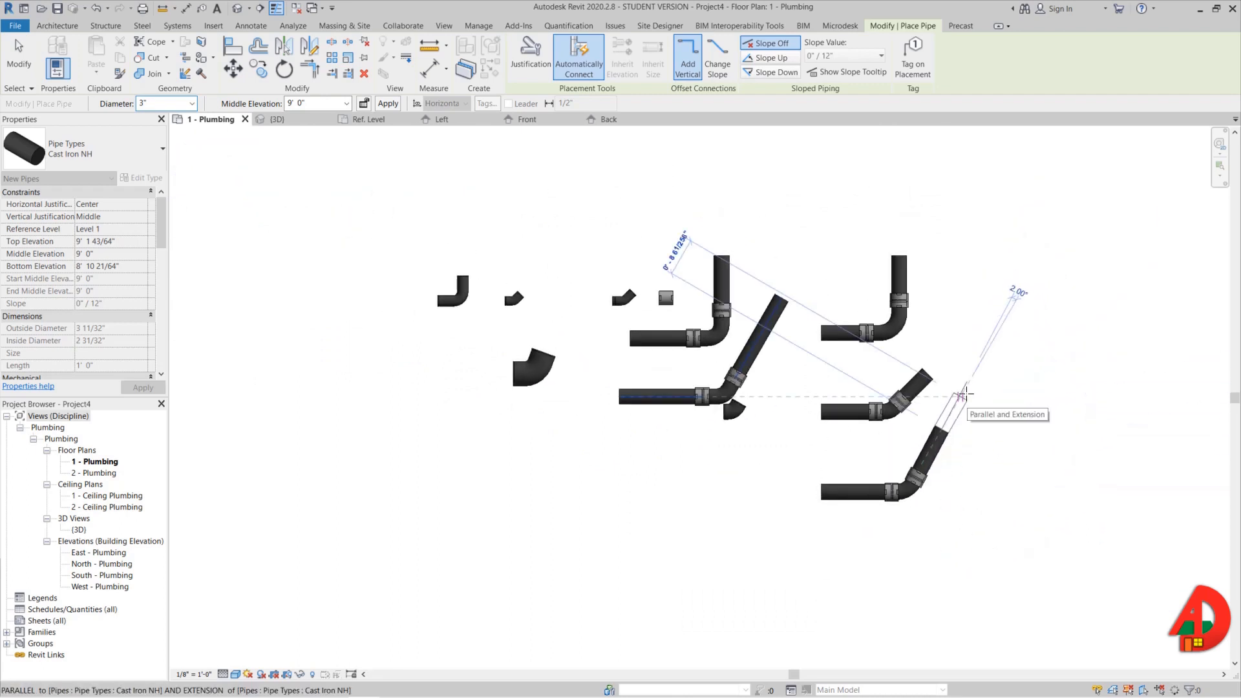
key(Escape)
- Draw a fourth 3" pipe run right of the others, horizontal and turning upward at about 20°, and finish placing pipes
scroll(961, 388, down, 4)
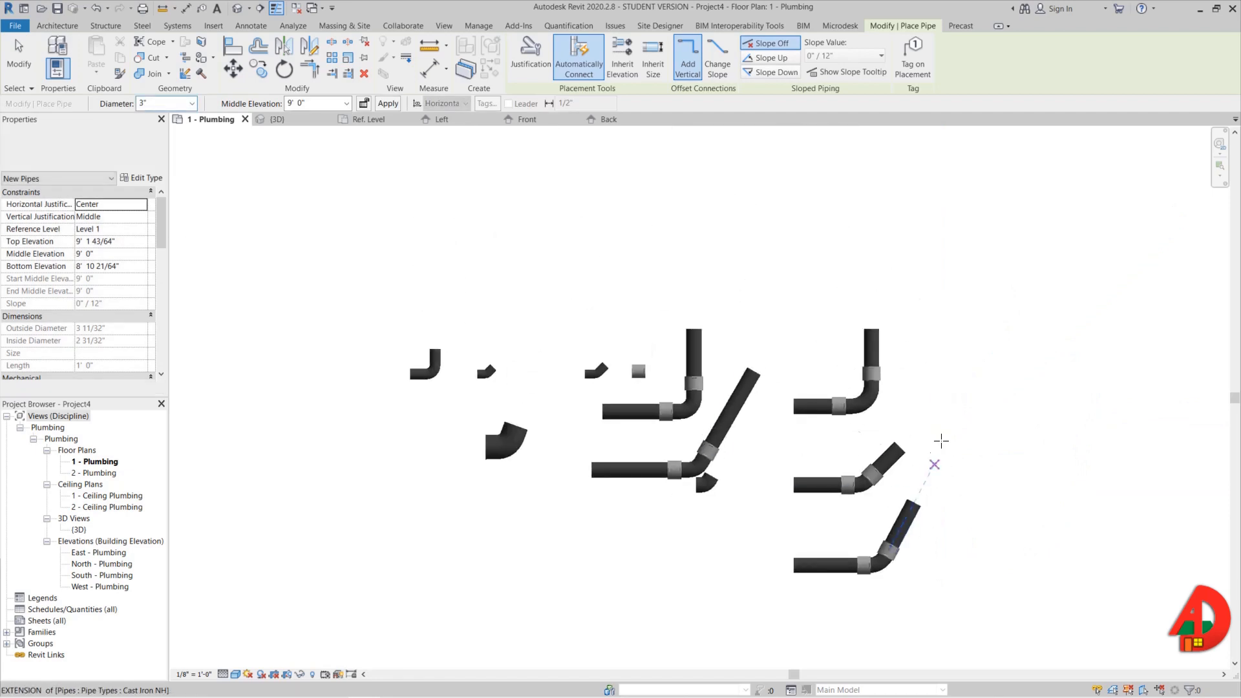
click(946, 399)
click(1029, 400)
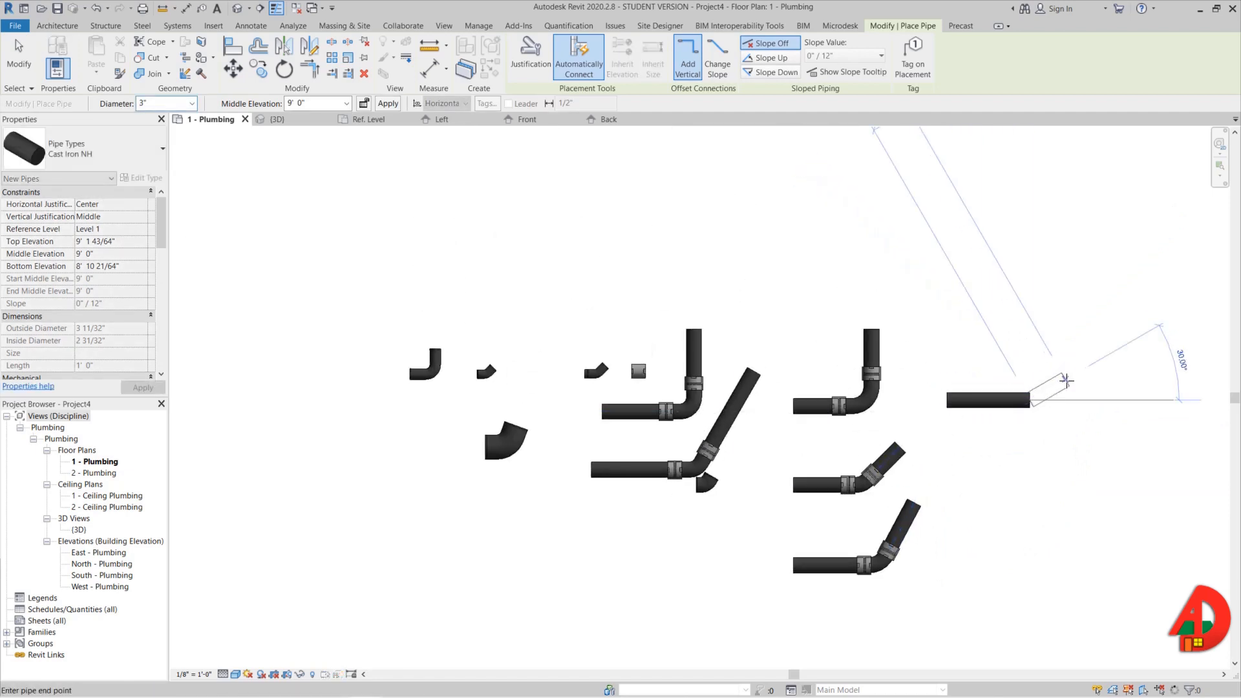
click(1087, 376)
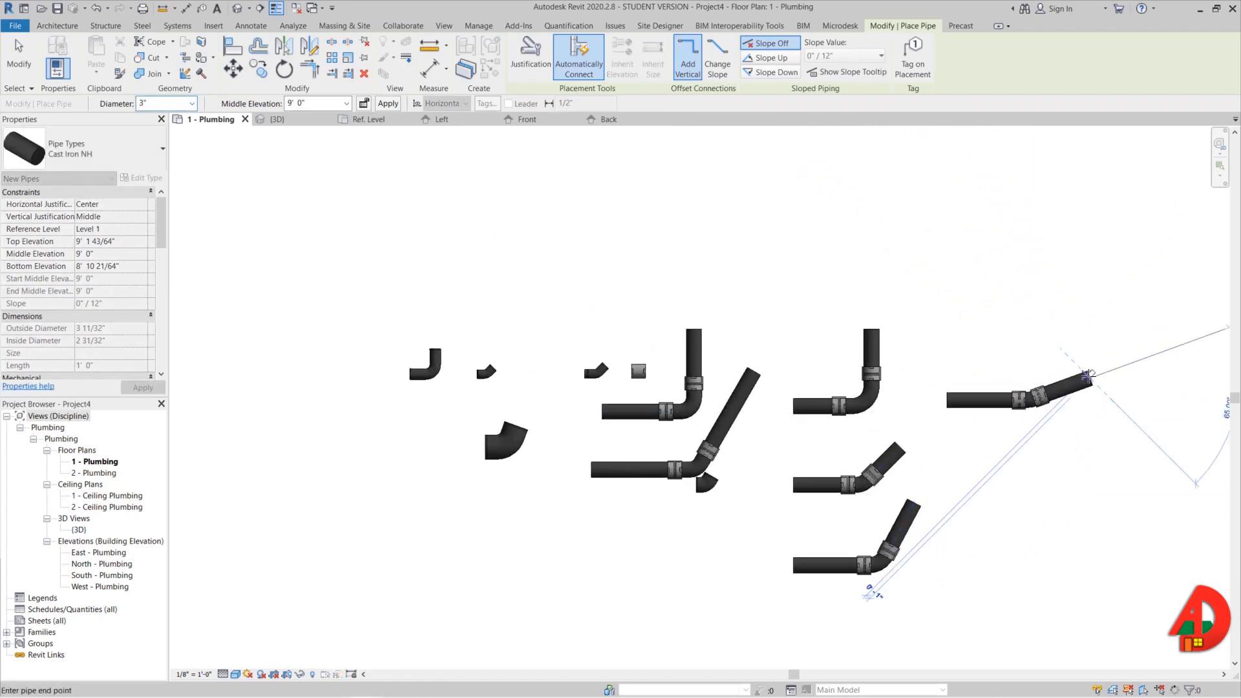
key(Escape)
key(Escape)
- Examine the angle properties of the elbow in the 45° run, and Angle and Angle 1 of the steeper elbow below it
scroll(1028, 416, up, 5)
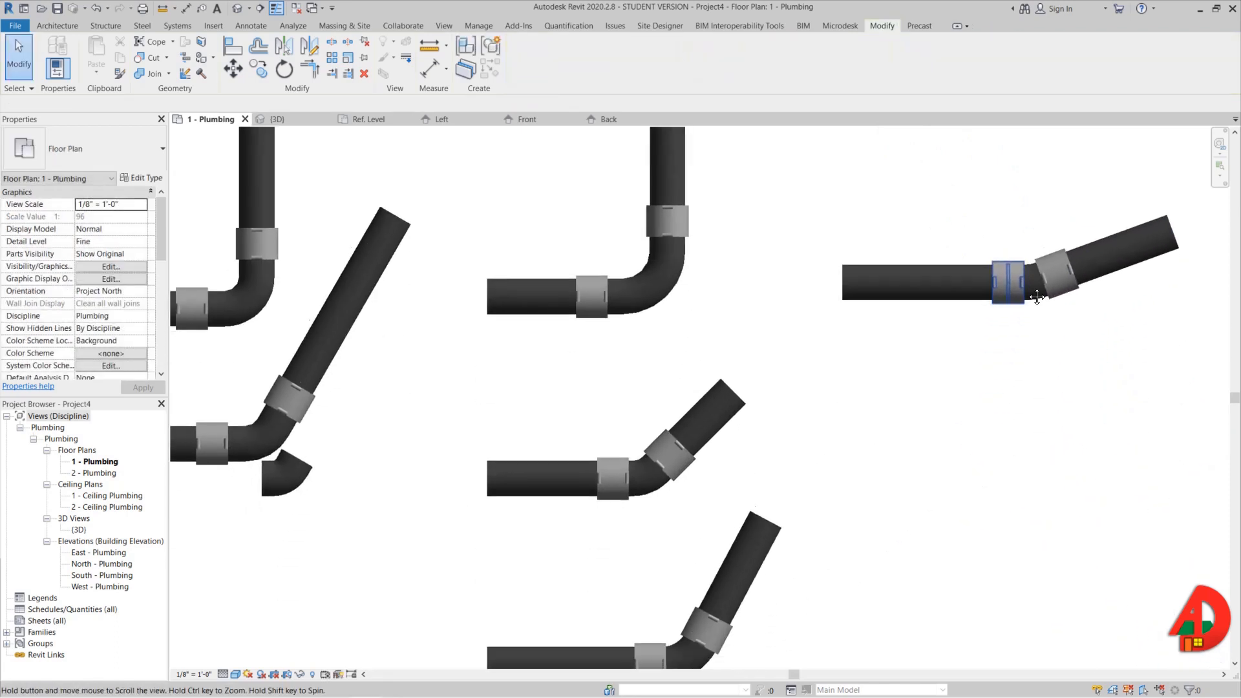
middle_drag(690, 420, 696, 390)
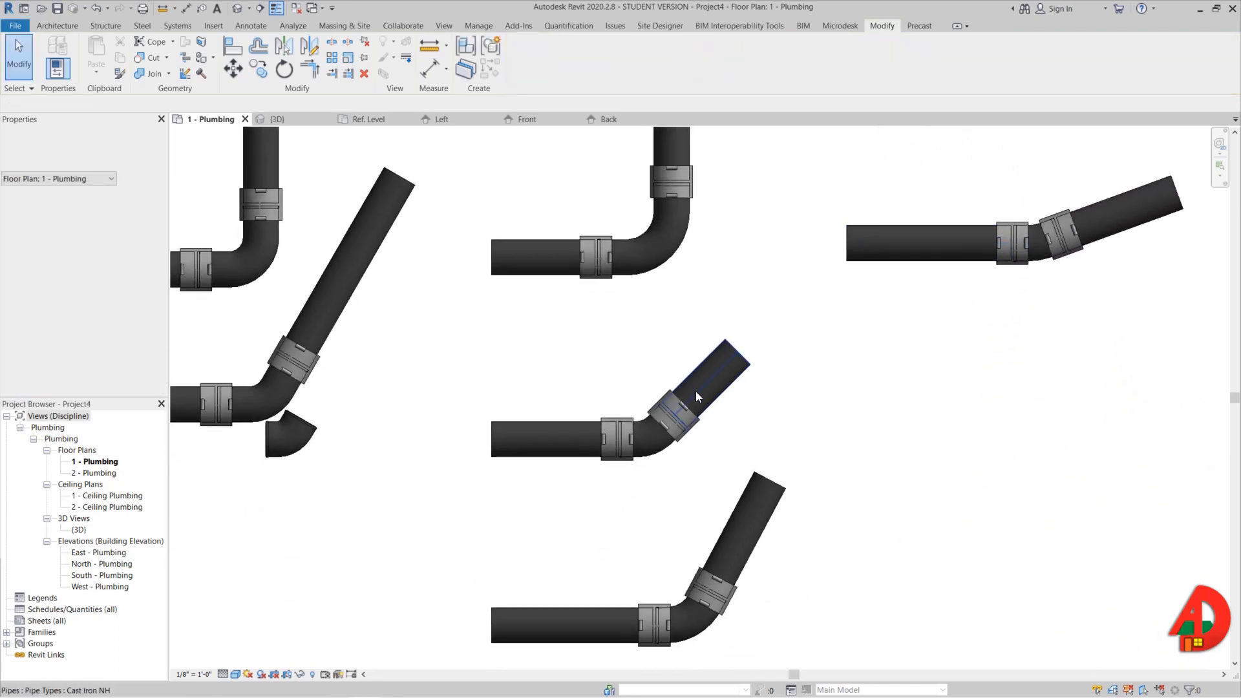
click(658, 464)
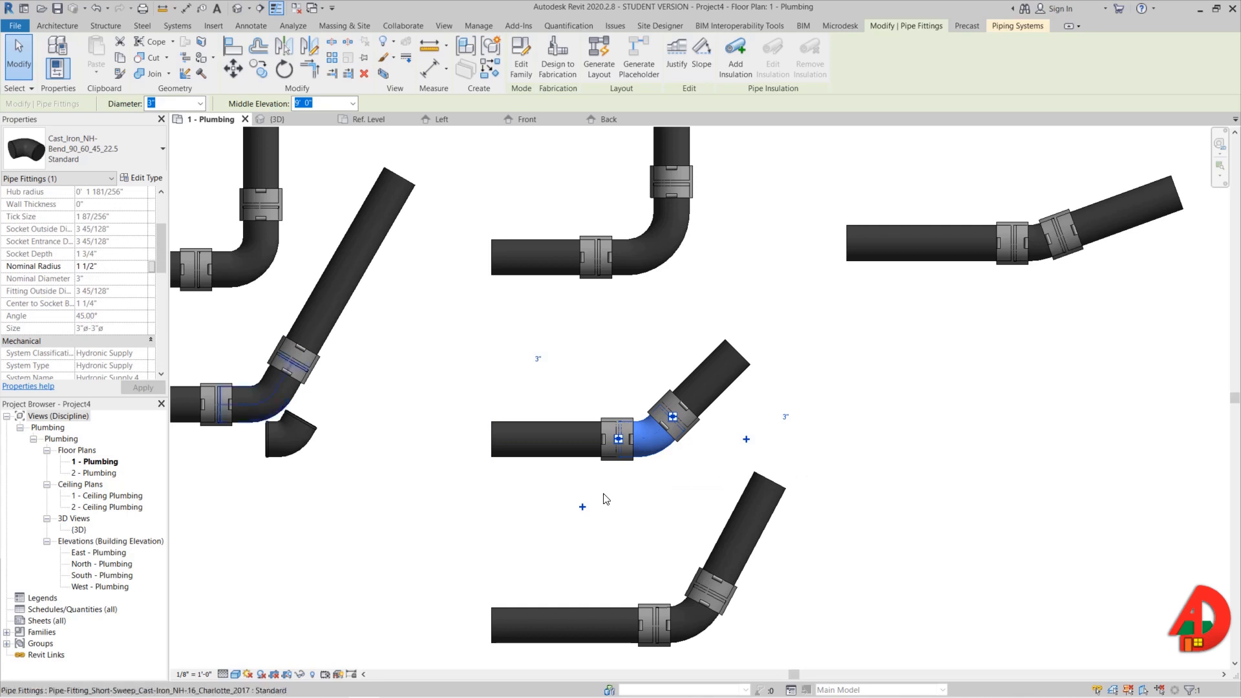
click(694, 643)
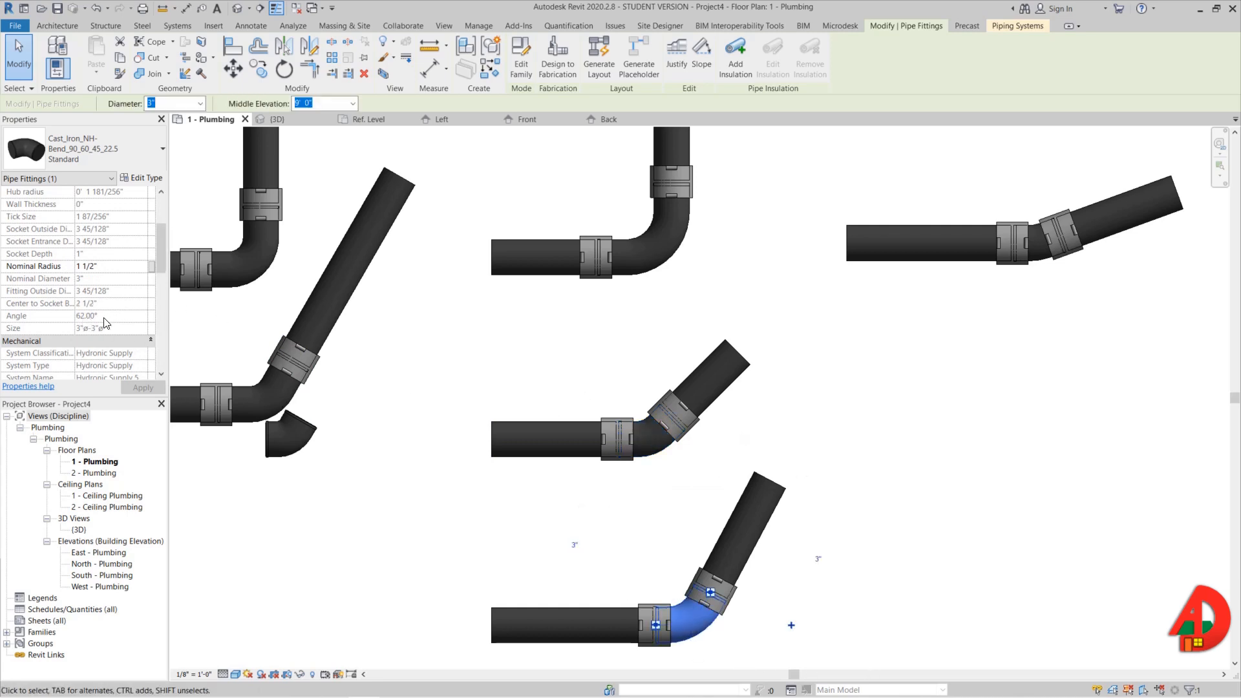
scroll(104, 323, down, 5)
scroll(105, 323, down, 5)
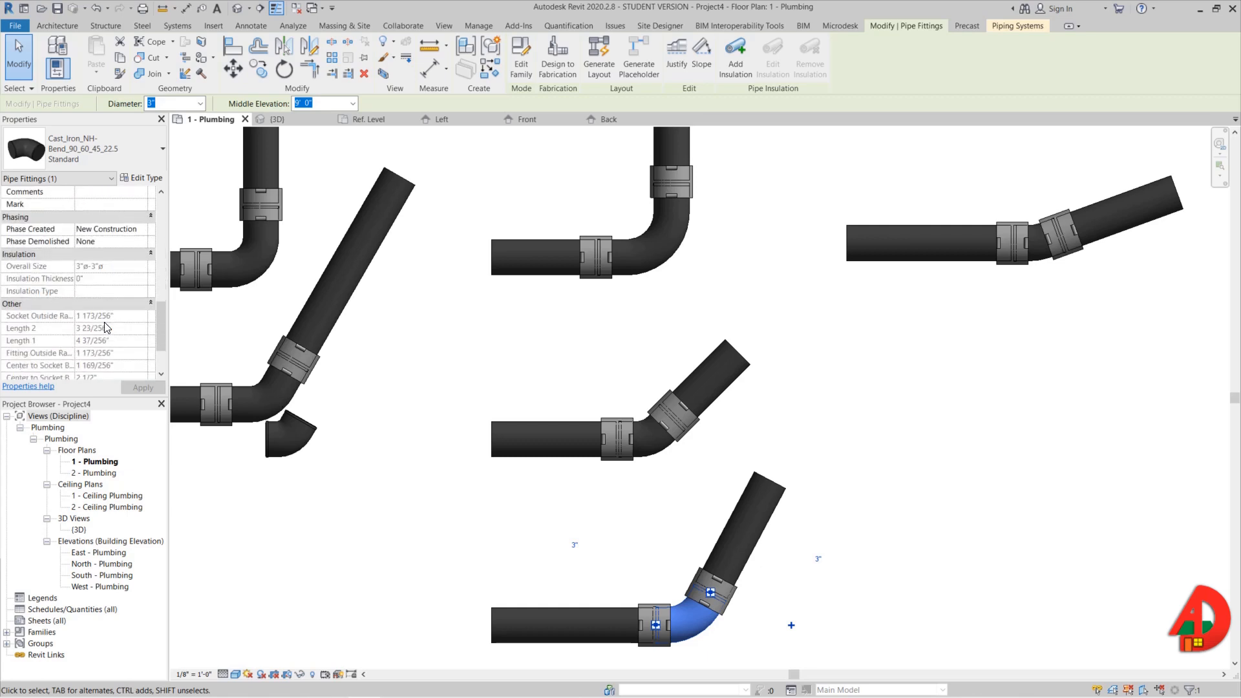
scroll(104, 321, down, 3)
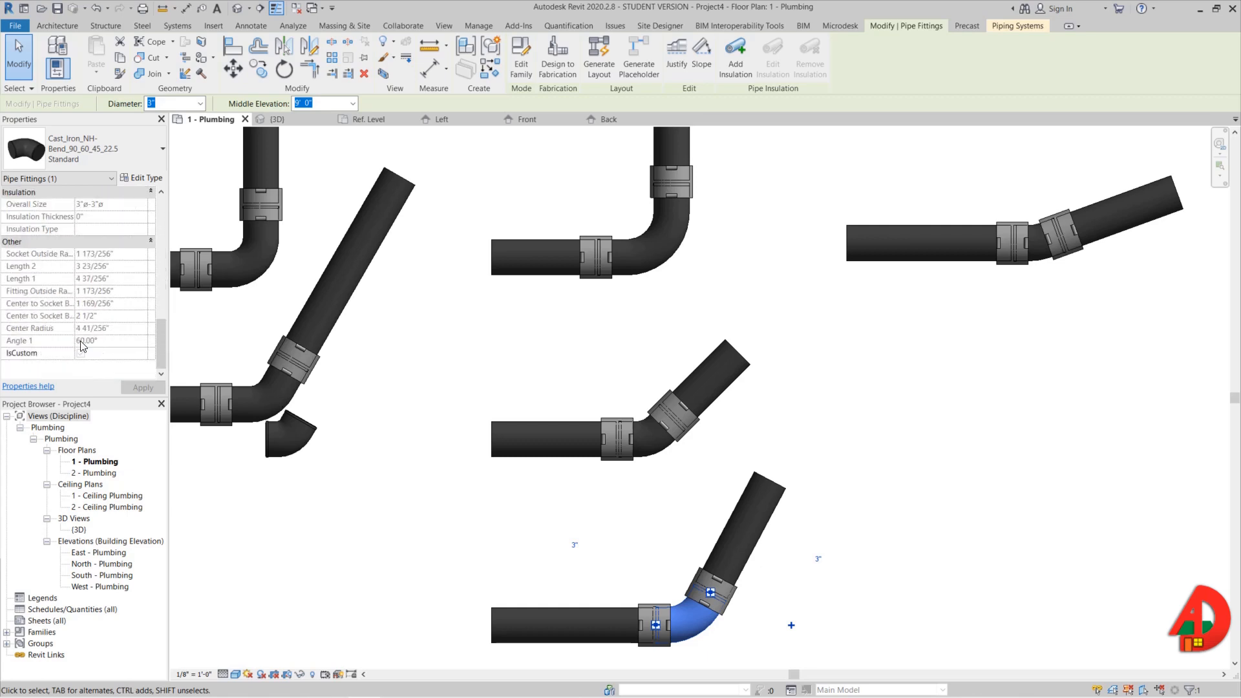
- Examine the Angle and fitting dimension properties of the elbow in the shallow-angled fourth run
click(1033, 244)
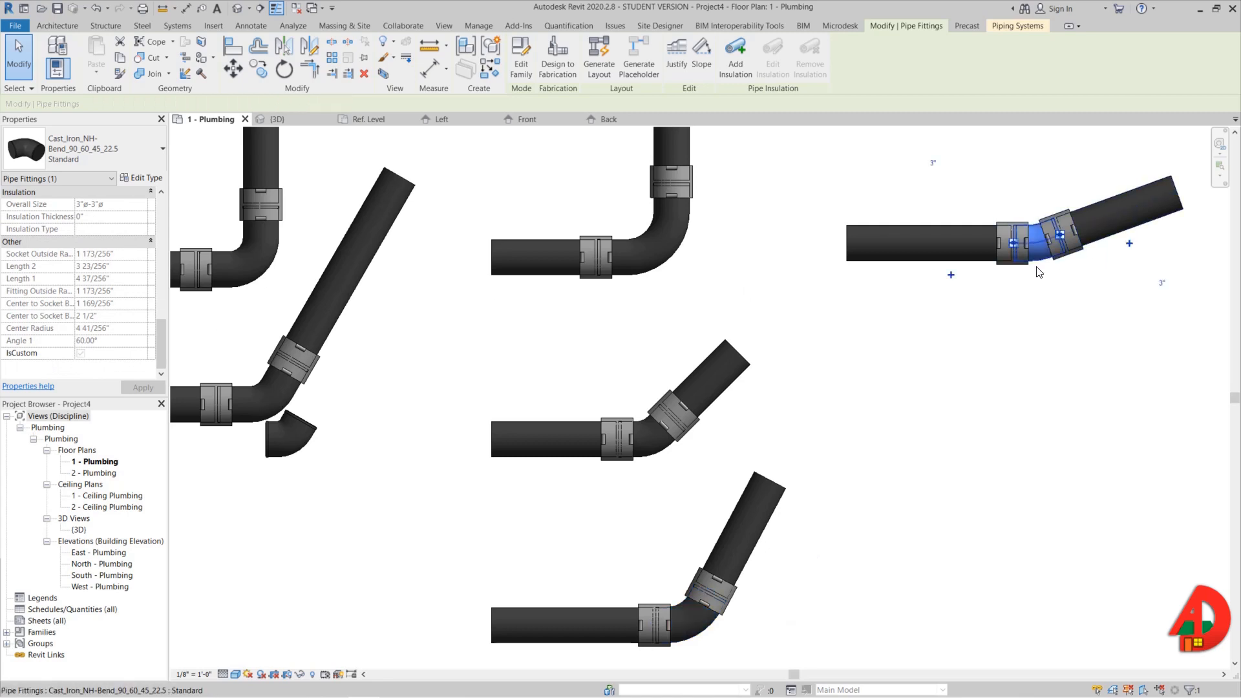
scroll(95, 347, up, 4)
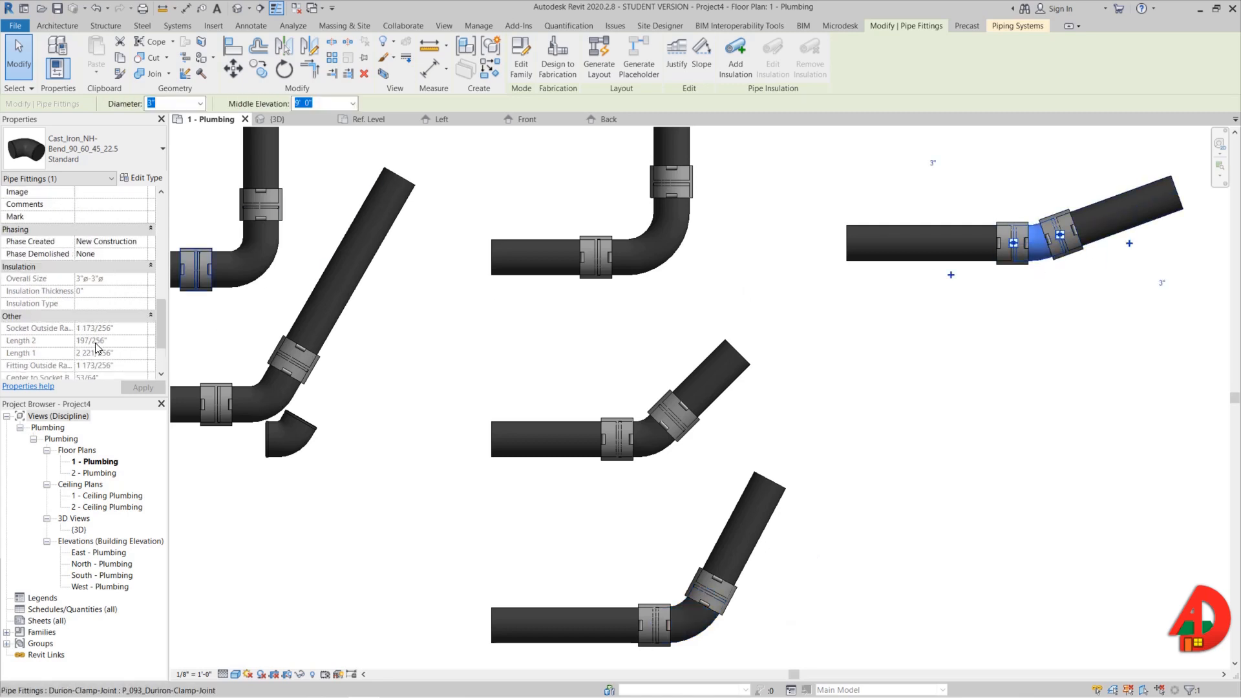
scroll(95, 342, up, 3)
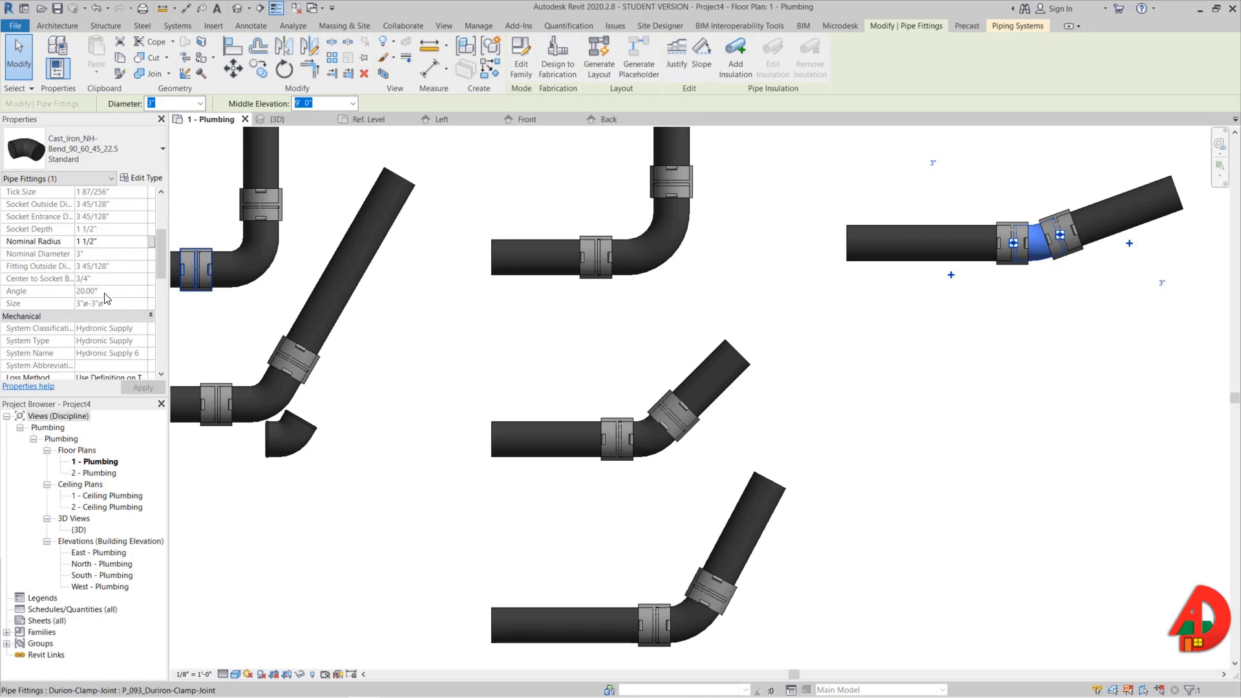
- Delete the earlier test fittings and pipe runs from the plumbing plan, keeping only the four newest 3" pipe runs
scroll(99, 349, down, 6)
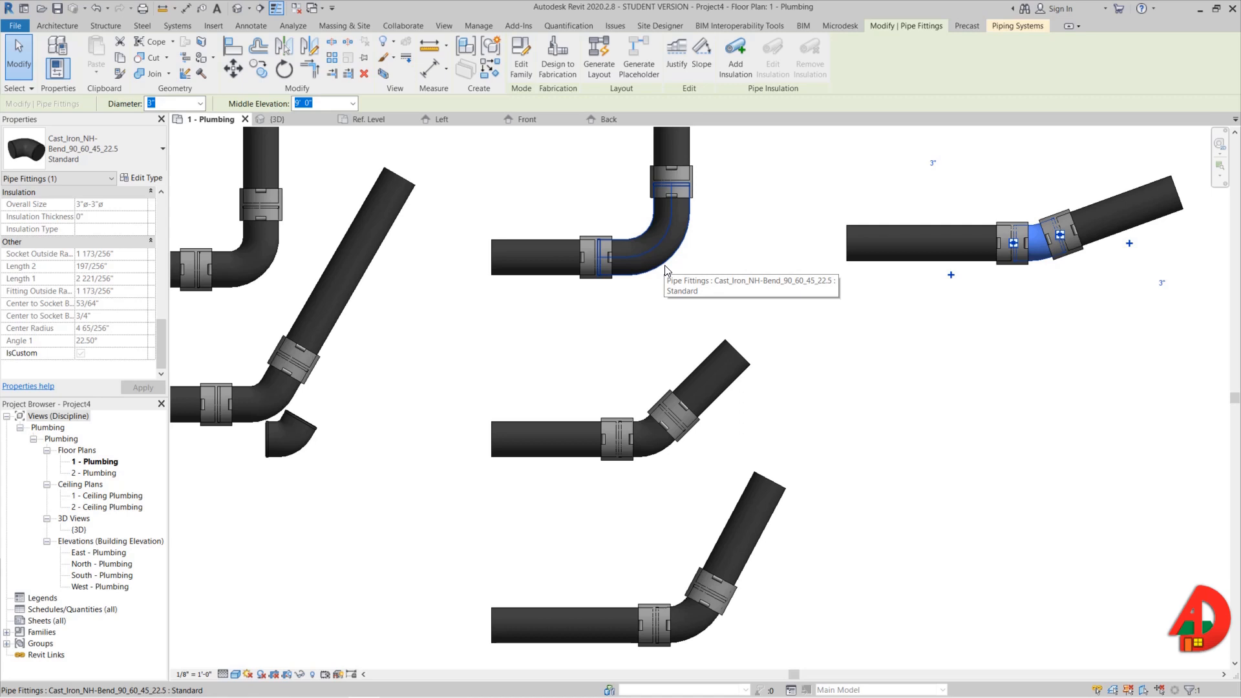
scroll(665, 270, down, 5)
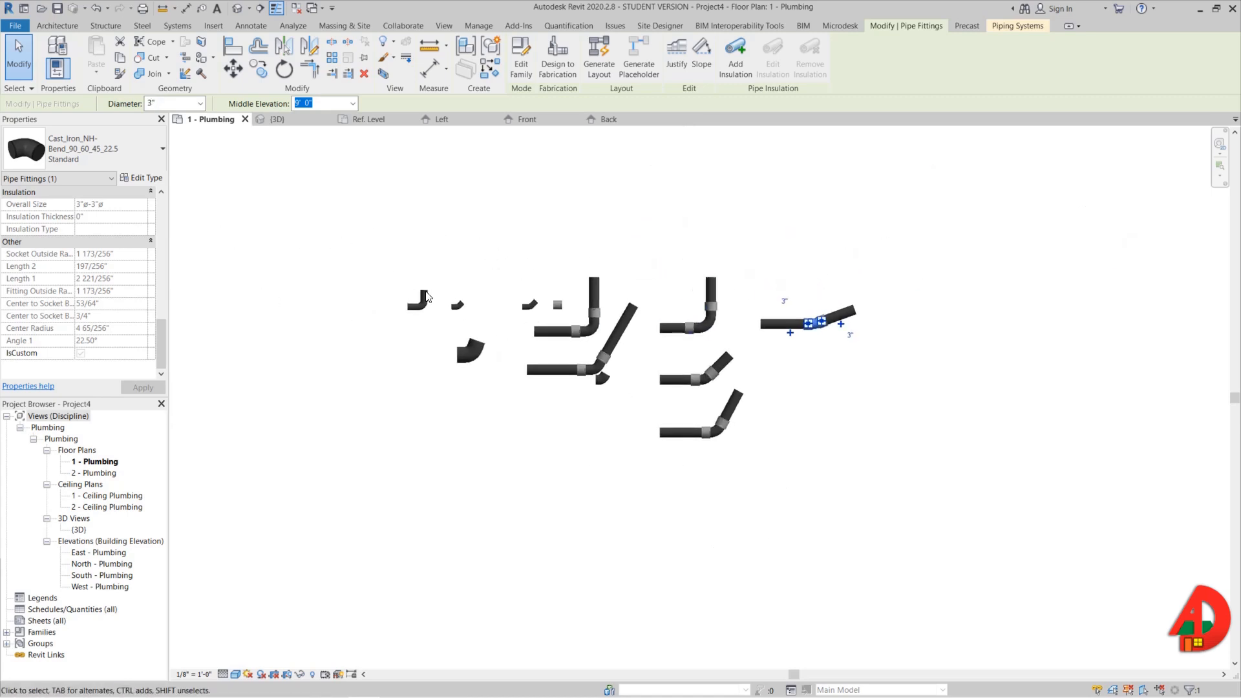
drag(477, 327, 643, 428)
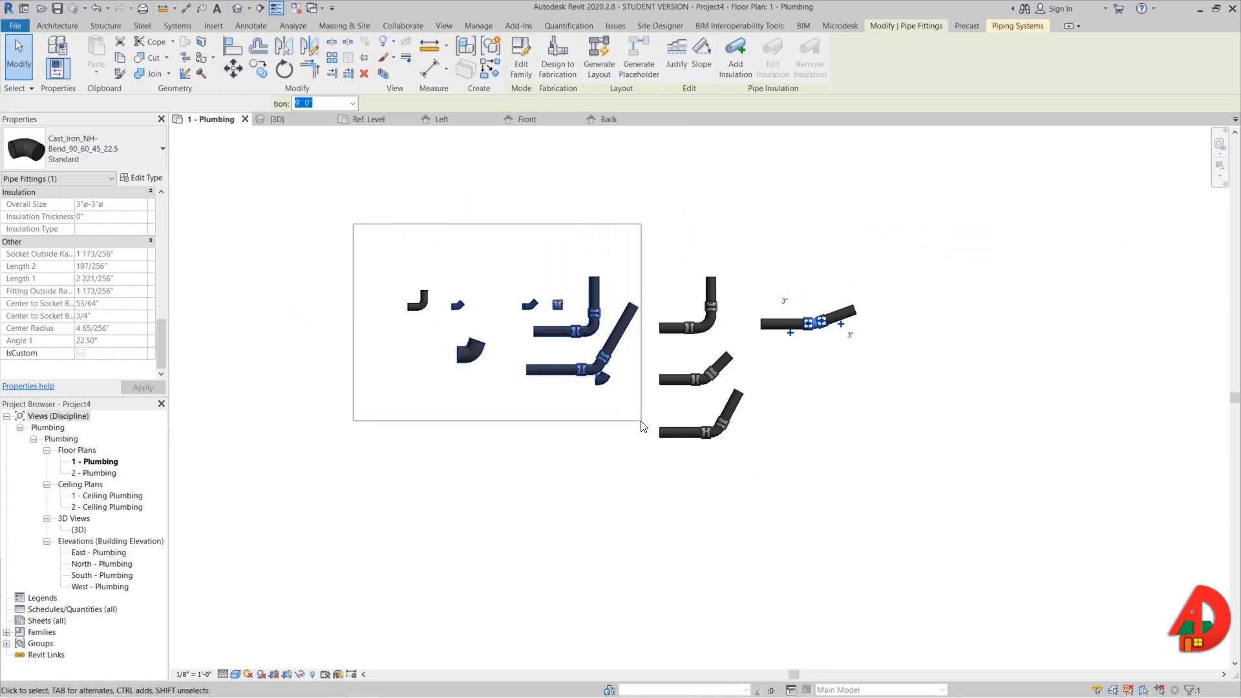
key(Delete)
scroll(470, 319, down, 1)
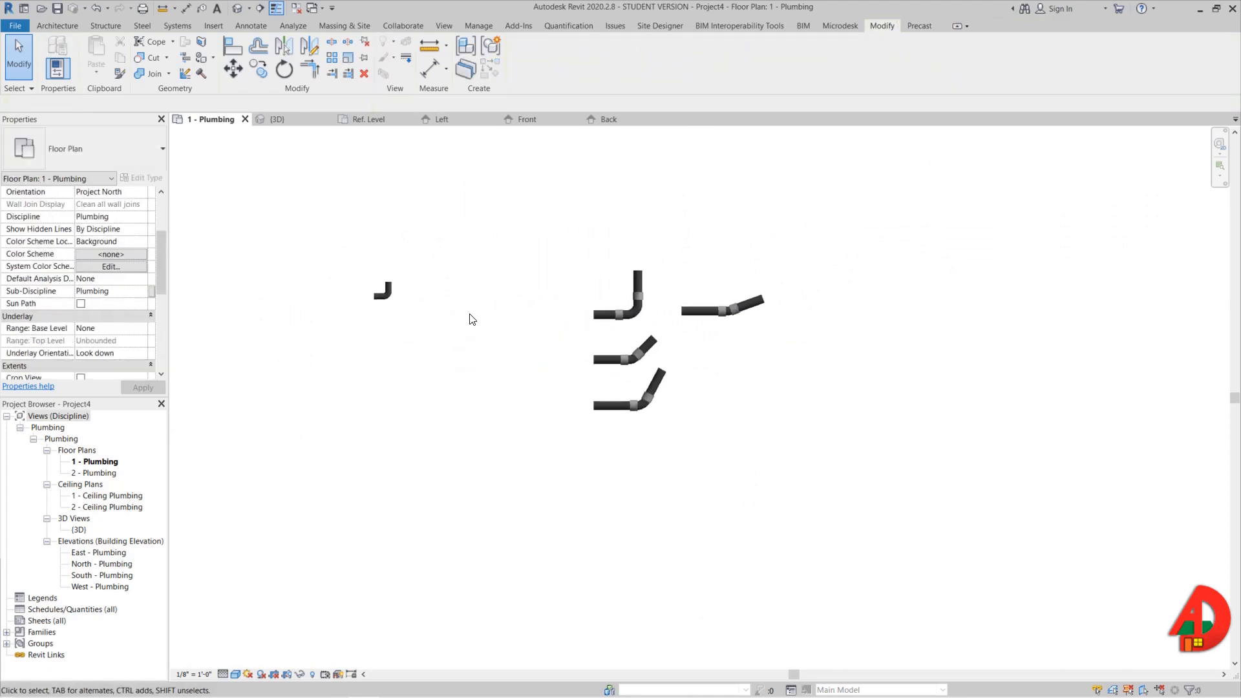
click(387, 295)
key(Delete)
scroll(777, 360, up, 3)
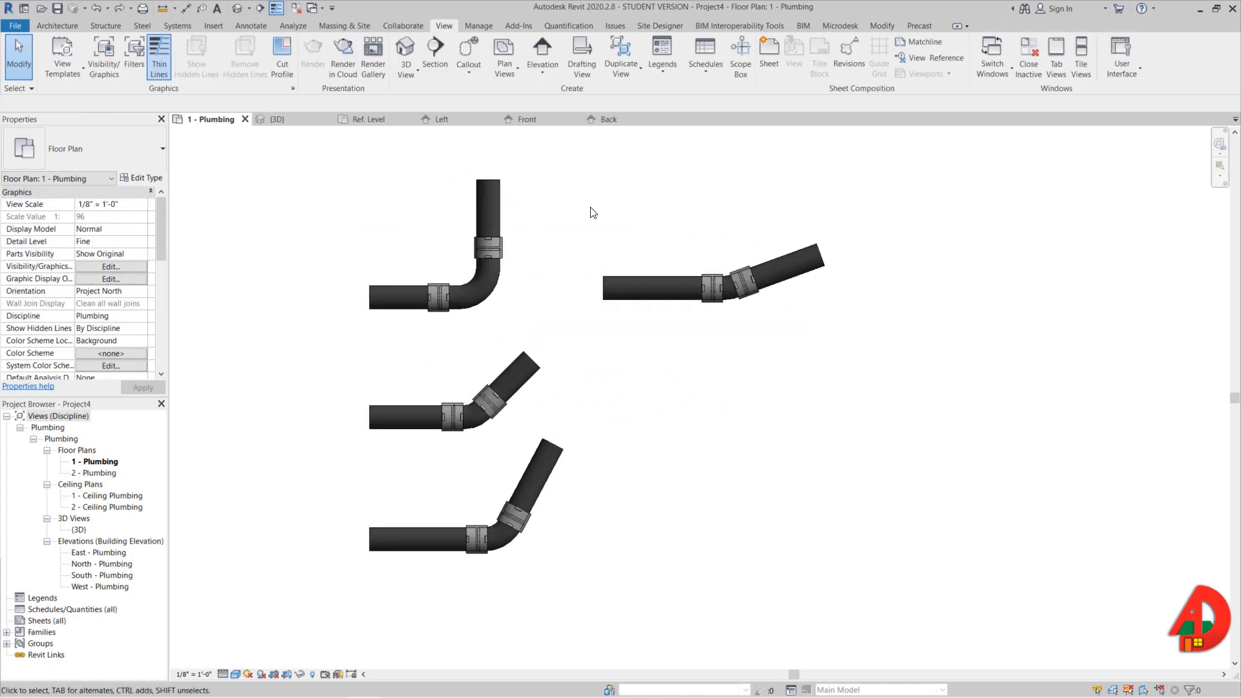
- Start a new schedule for the Pipe Fittings category in the New Construction phase
click(707, 74)
click(711, 94)
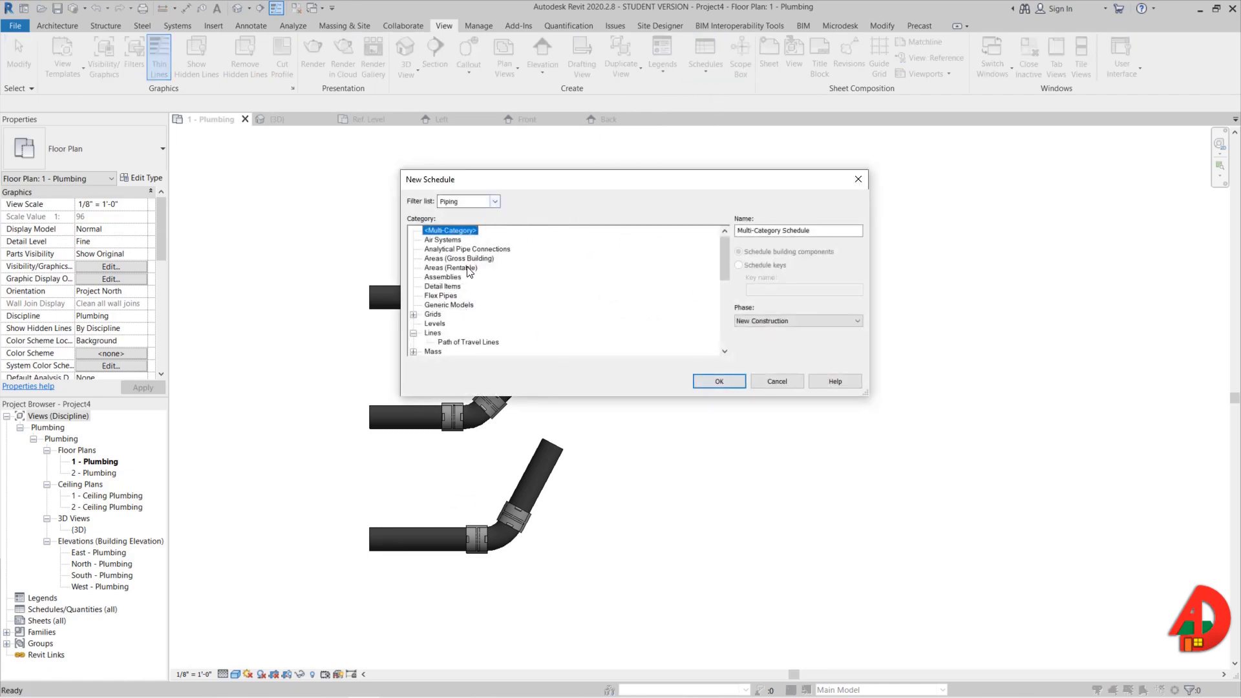
scroll(452, 304, down, 2)
scroll(451, 320, down, 2)
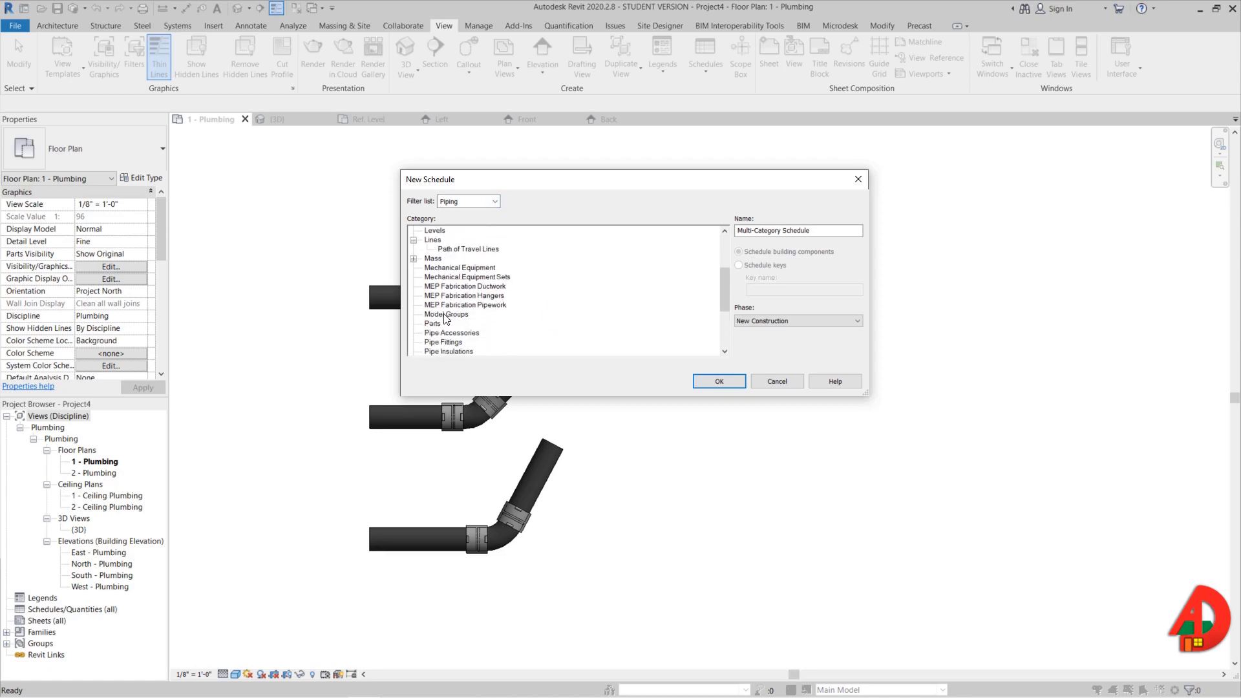
click(453, 315)
click(714, 382)
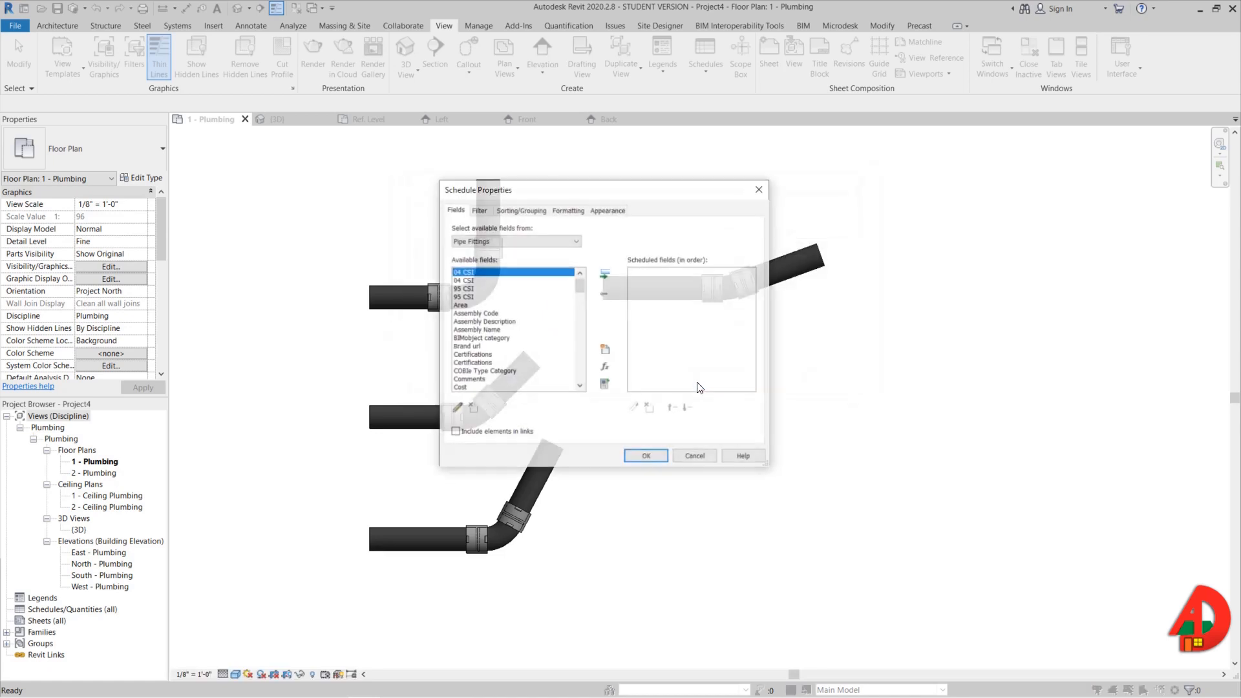
- Add the Size and Count fields to the pipe fitting schedule and generate it
click(476, 377)
key(s)
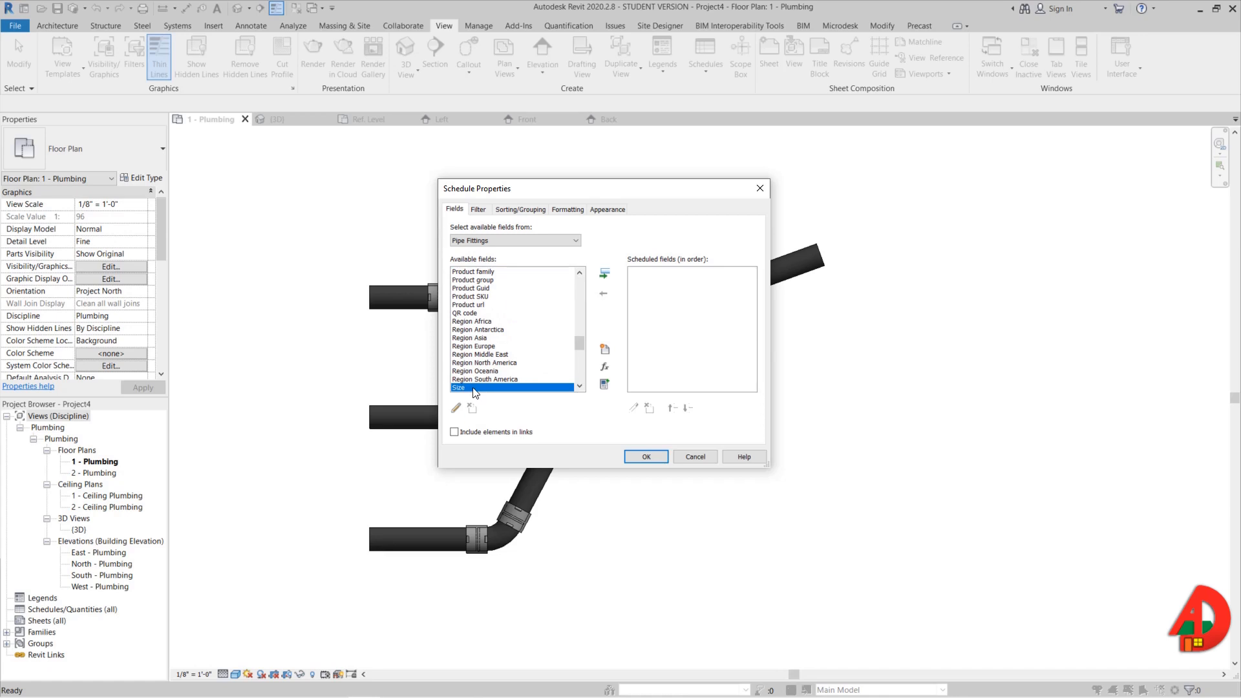
click(605, 272)
click(484, 321)
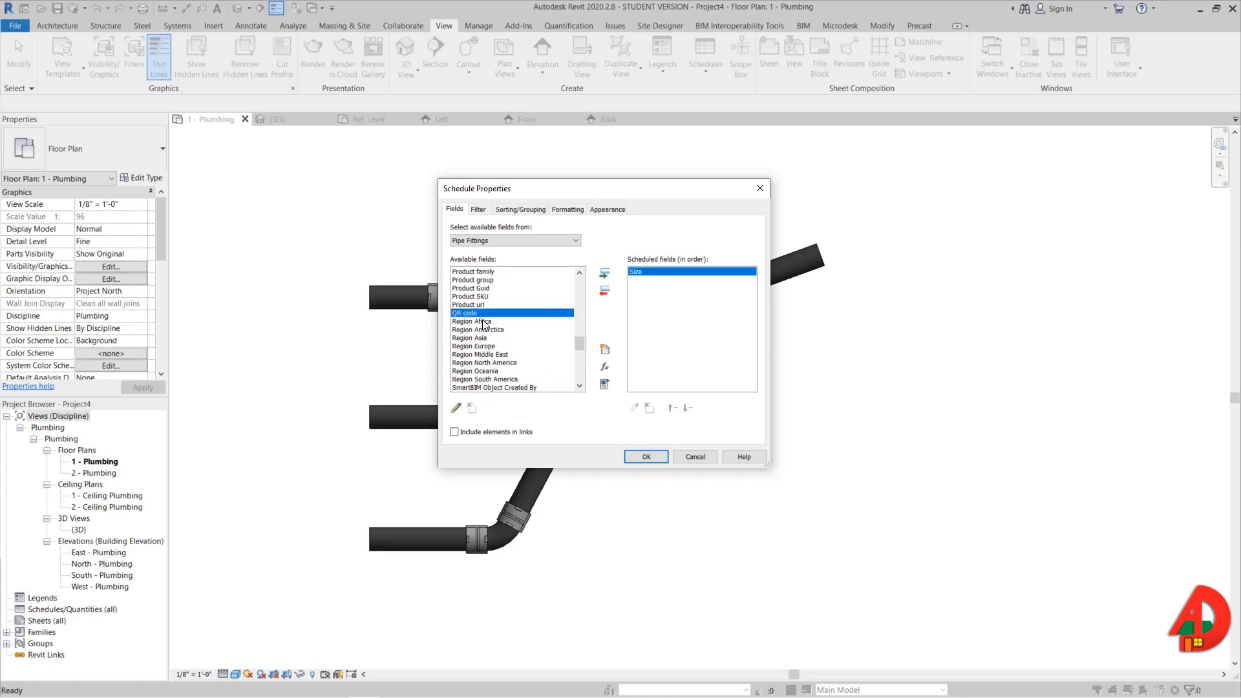
scroll(491, 333, up, 6)
scroll(493, 337, up, 7)
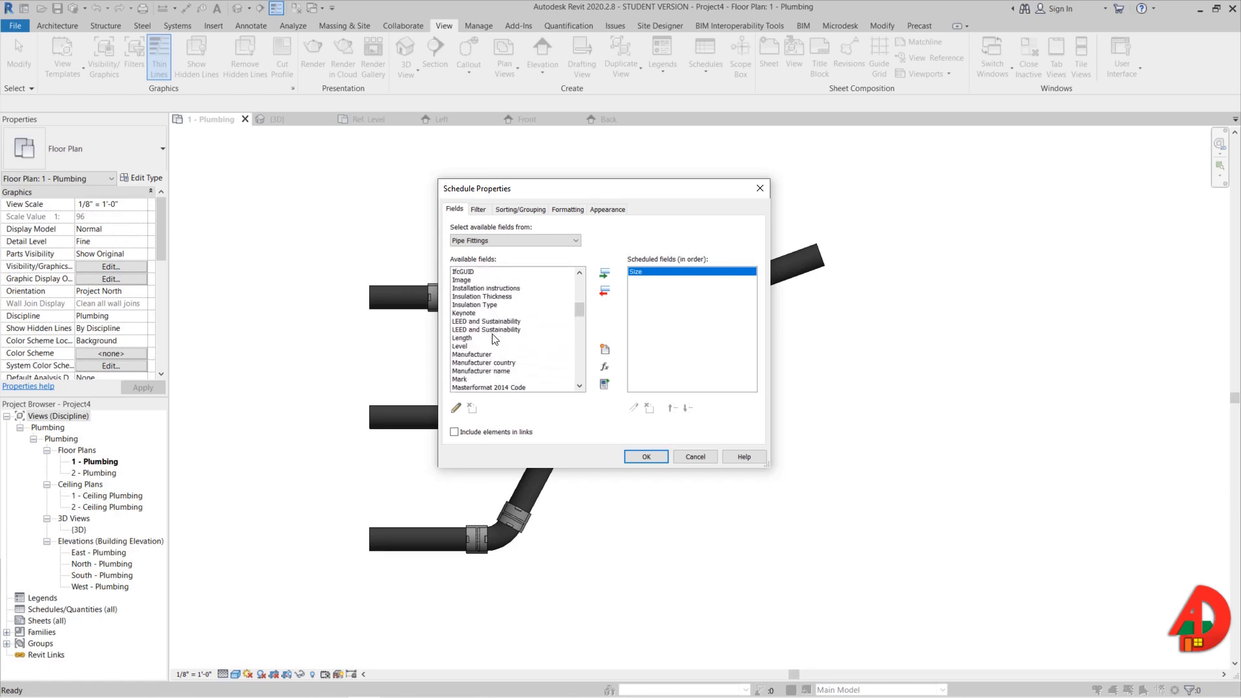
click(487, 322)
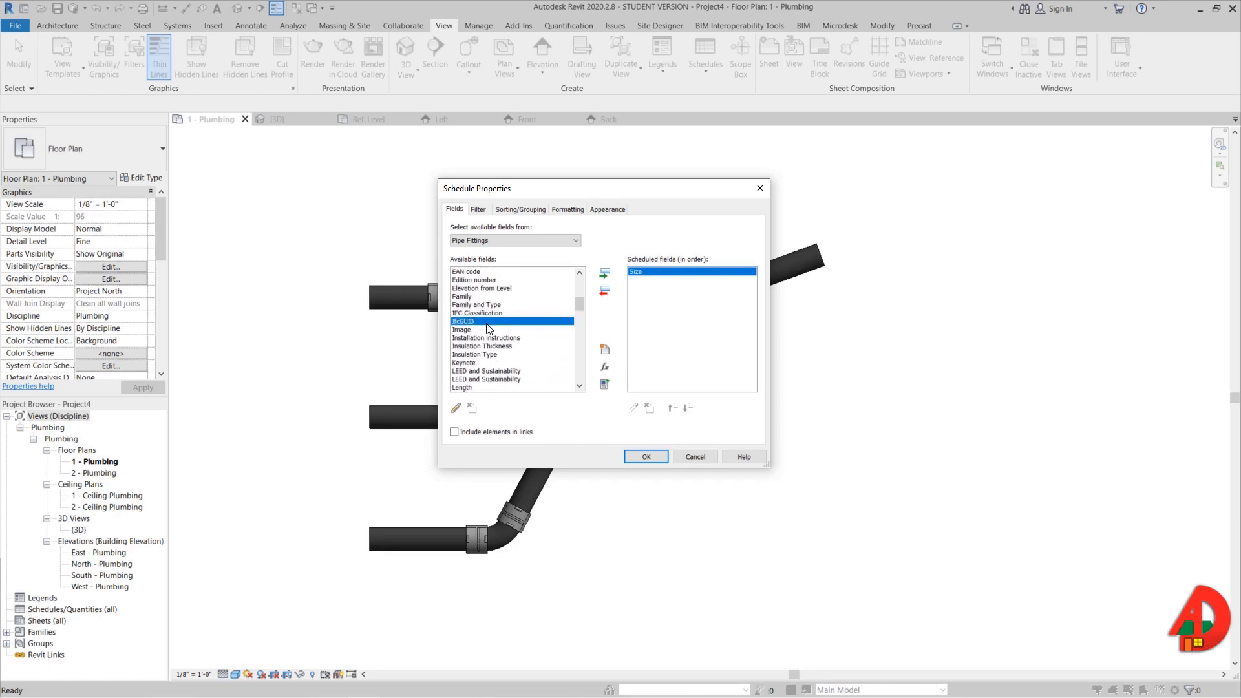
scroll(483, 336, up, 8)
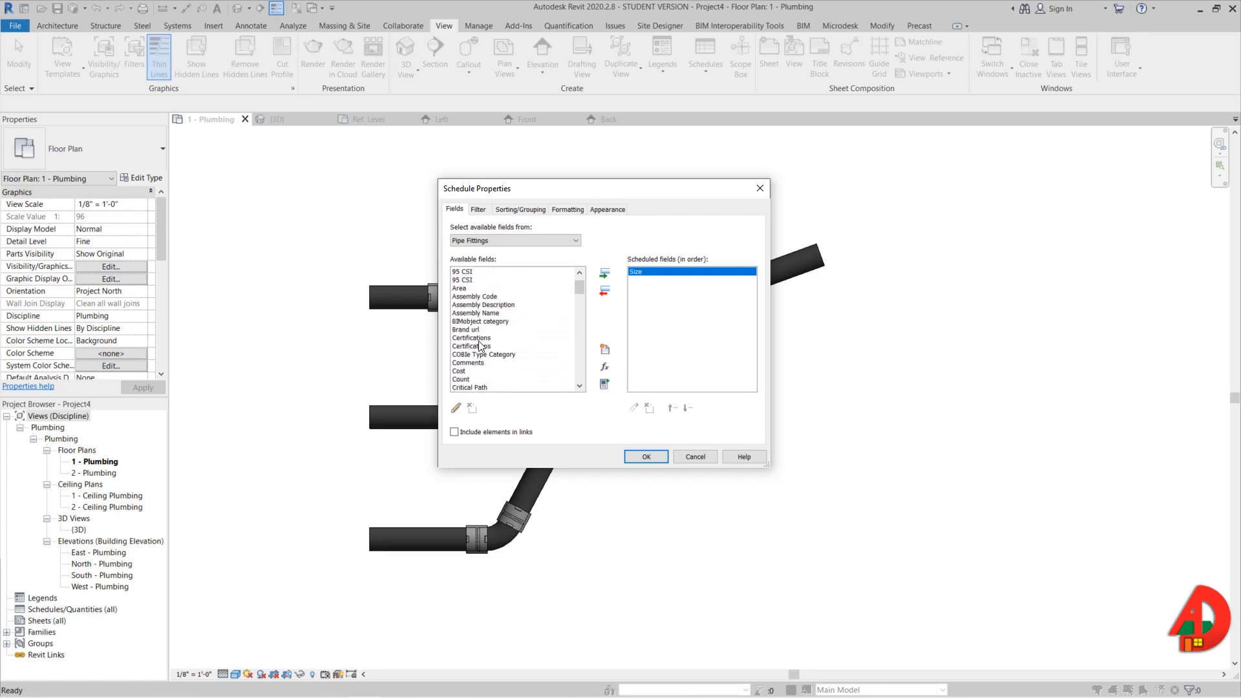
click(468, 379)
click(603, 274)
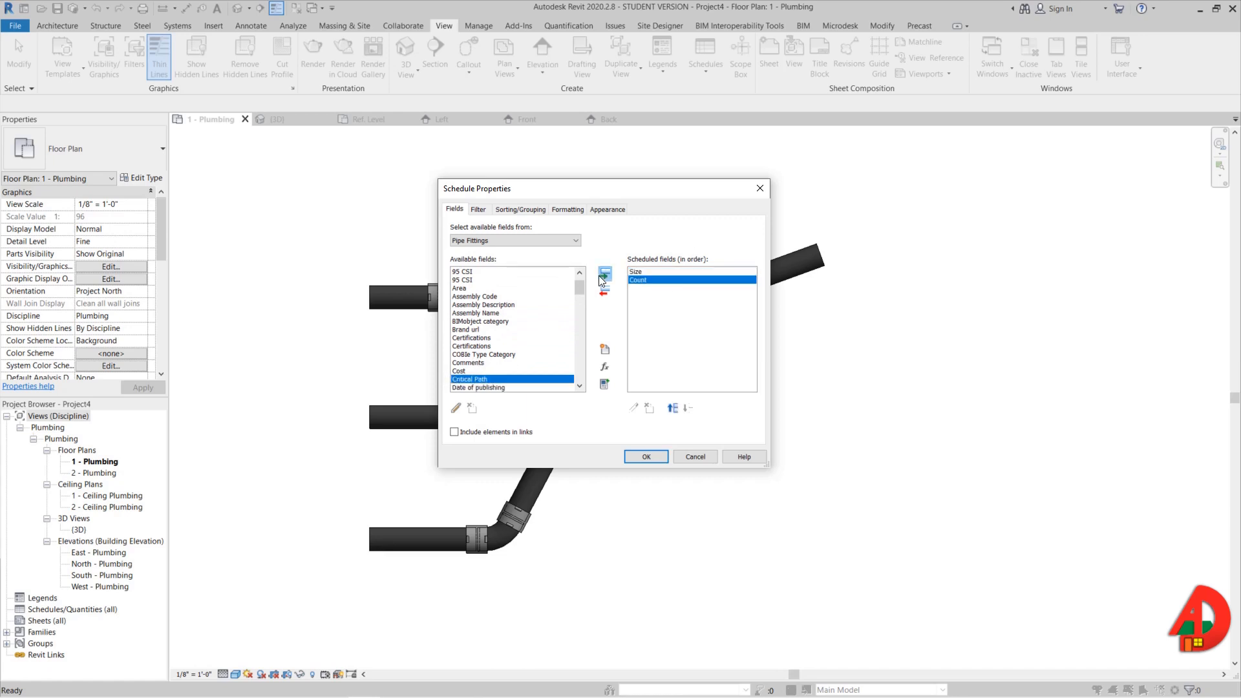
scroll(581, 363, up, 1)
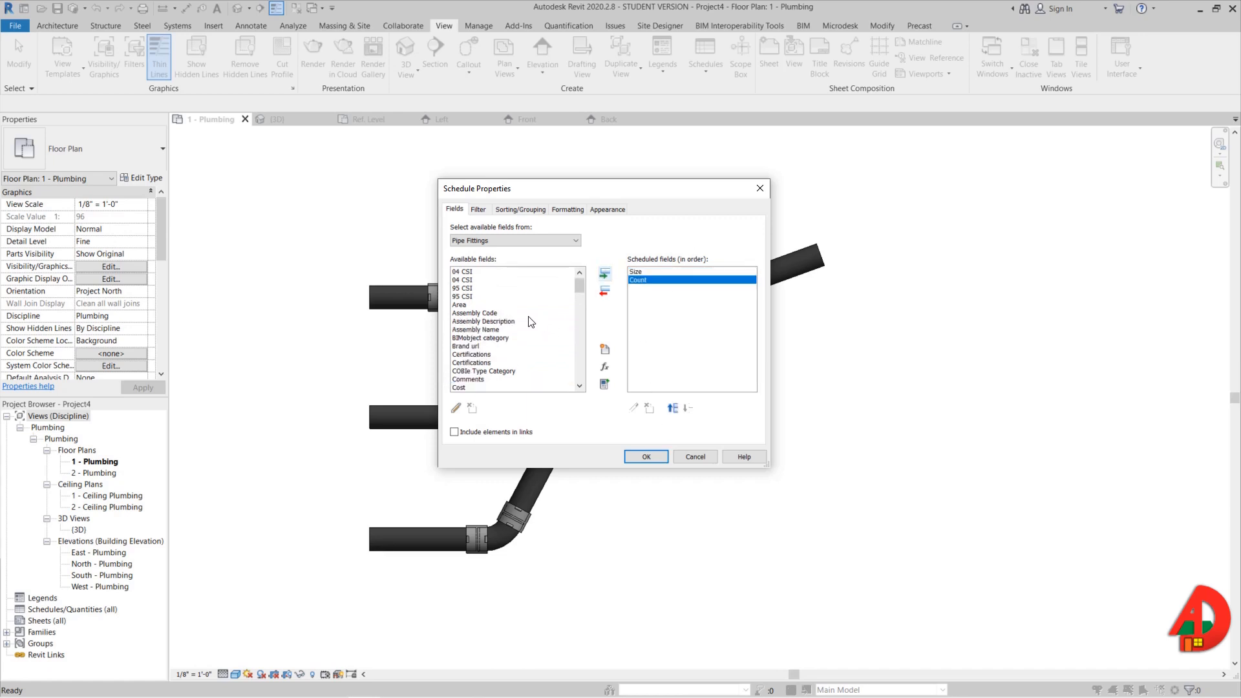
click(646, 456)
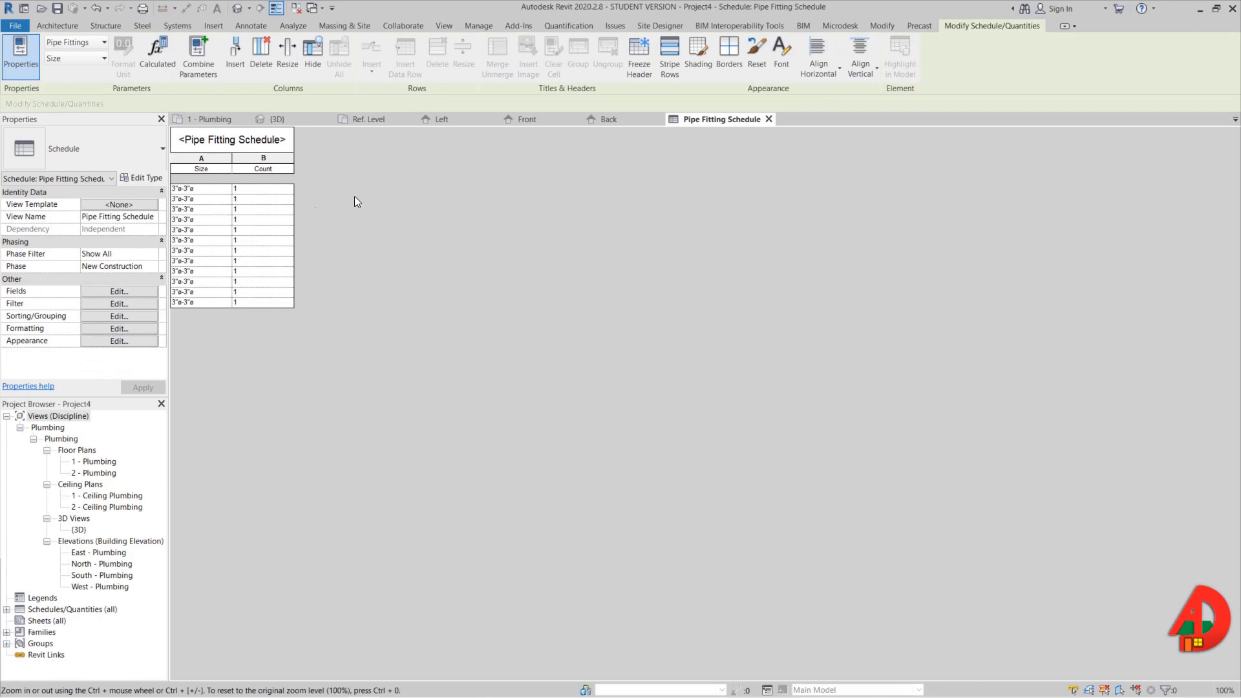
- From the 1 - Plumbing plan, save the current shared parameter file and create a new one named "new parameteres" in Downloads
click(208, 119)
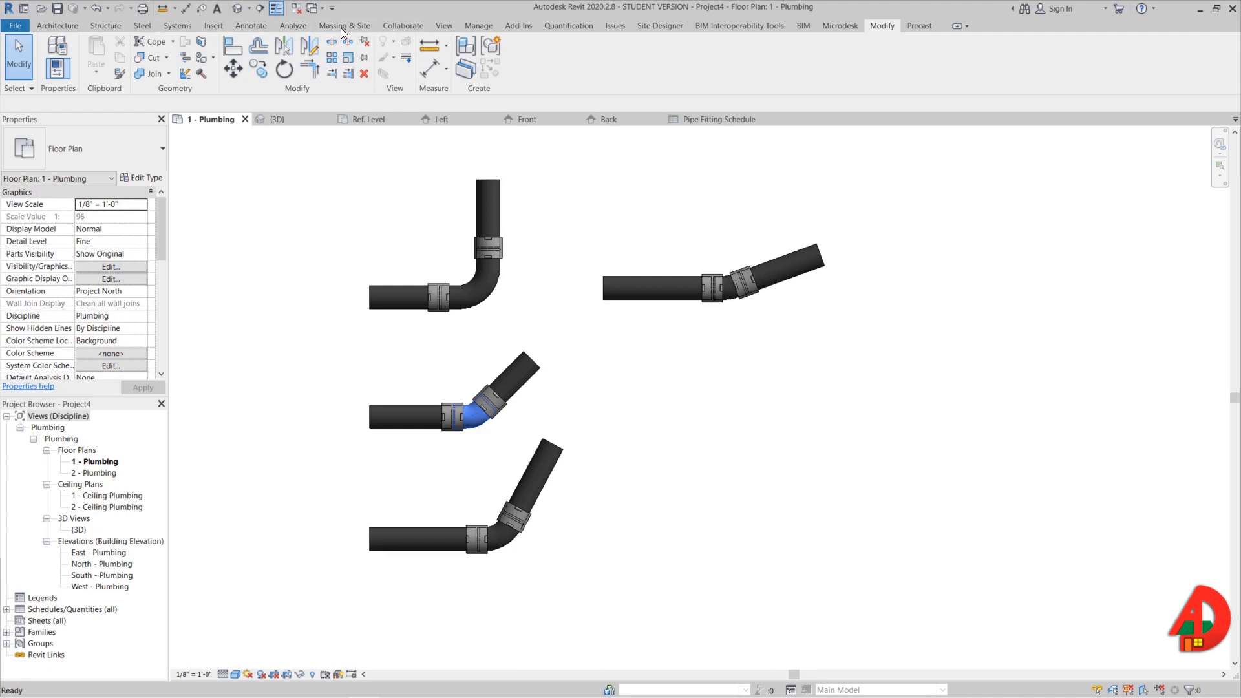
click(478, 26)
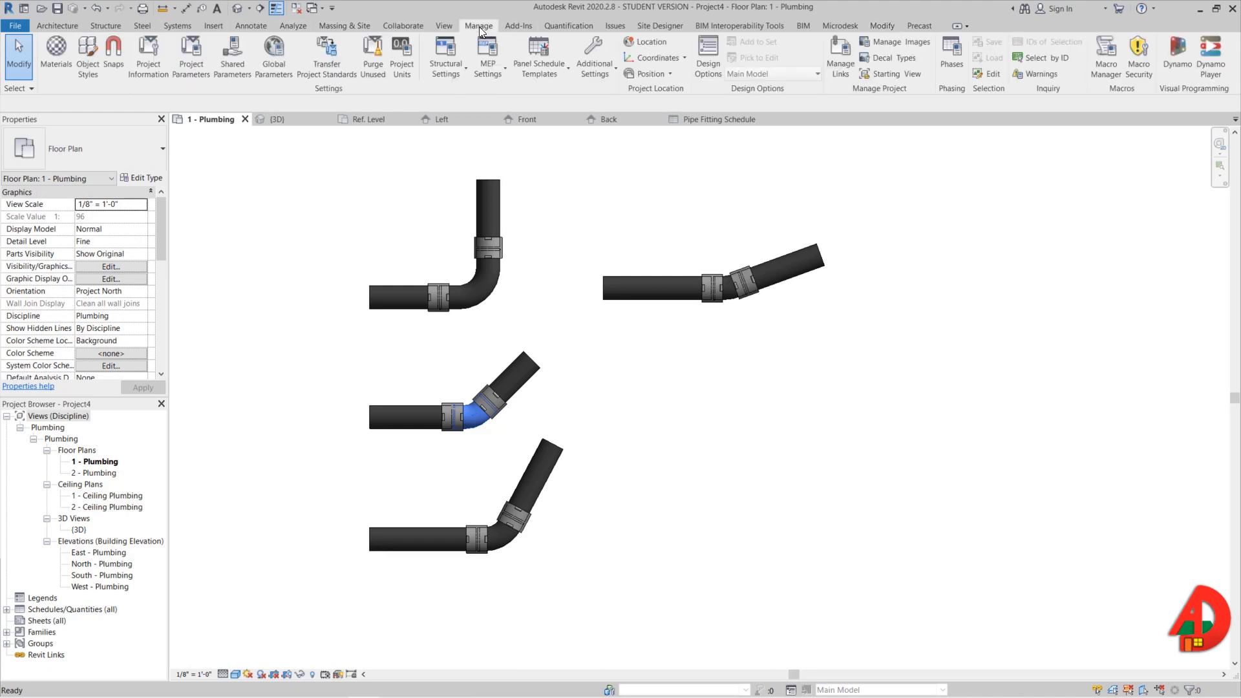
click(212, 71)
click(711, 254)
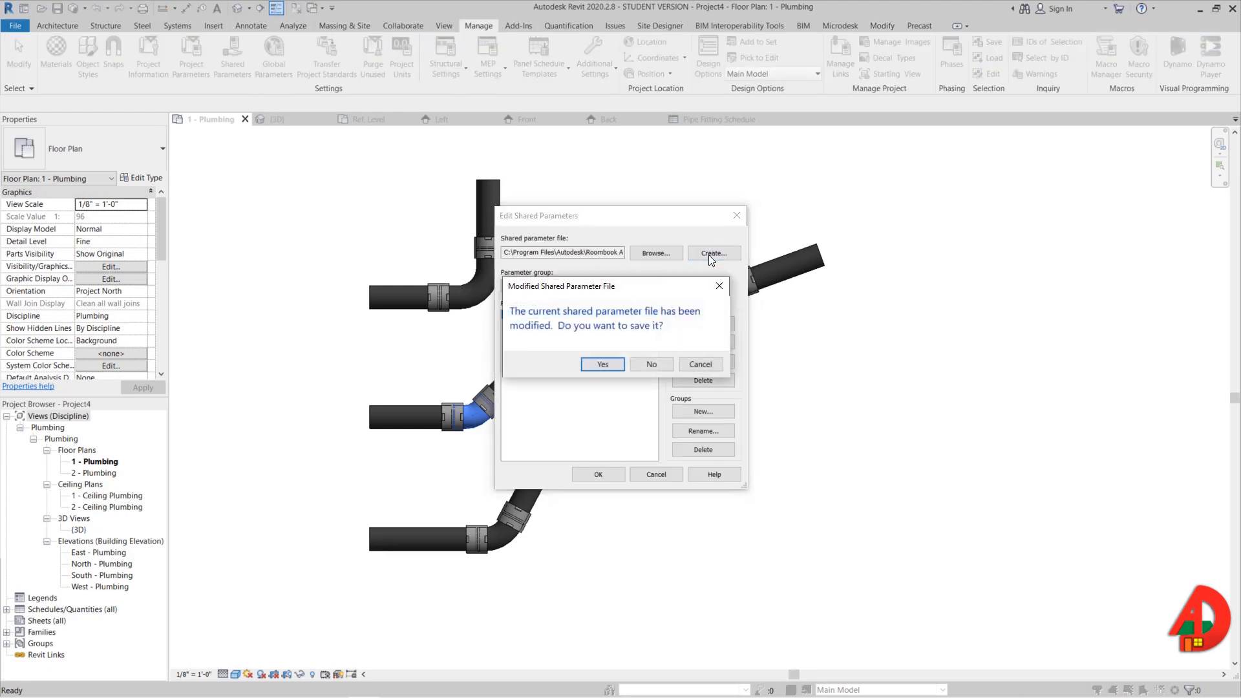
click(613, 367)
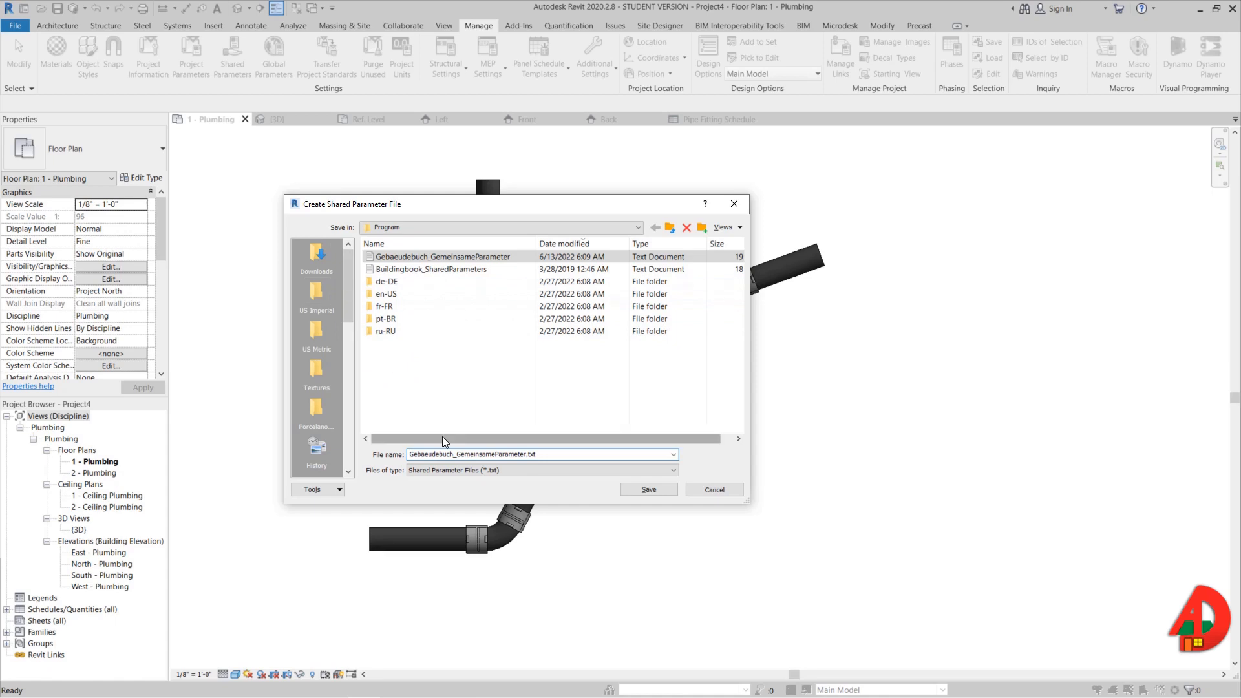
click(316, 259)
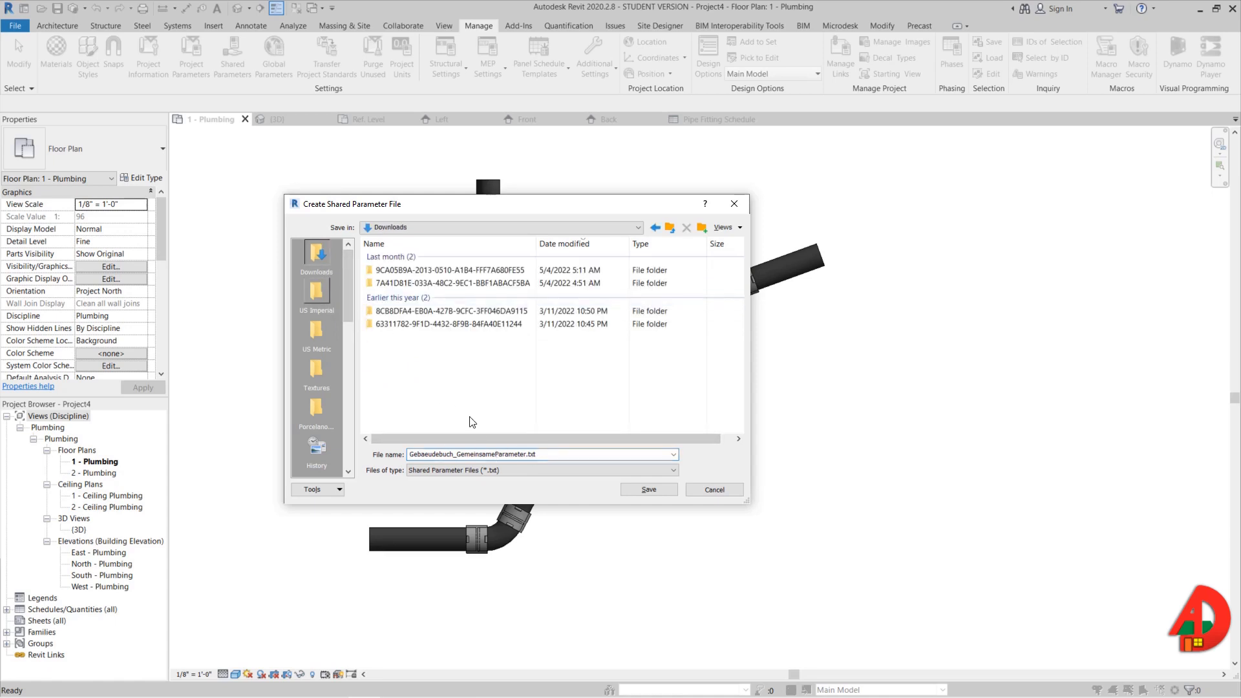
double_click(510, 454)
text(ne)
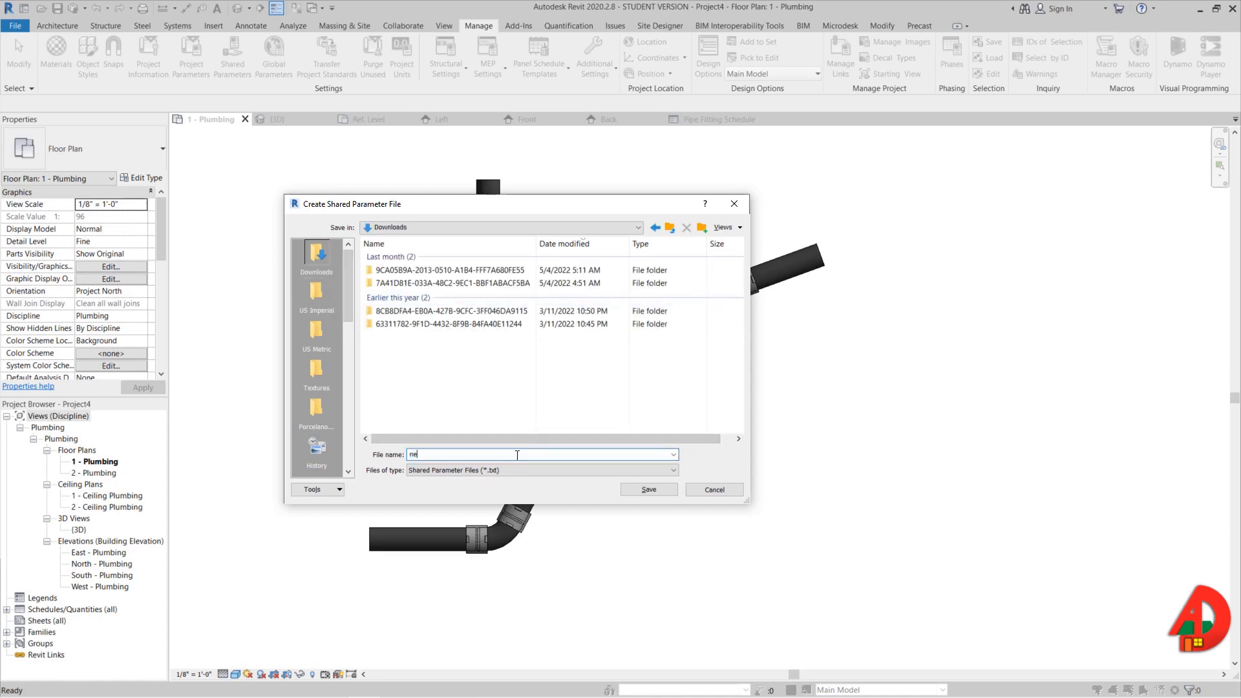
text(w parameteres)
click(638, 490)
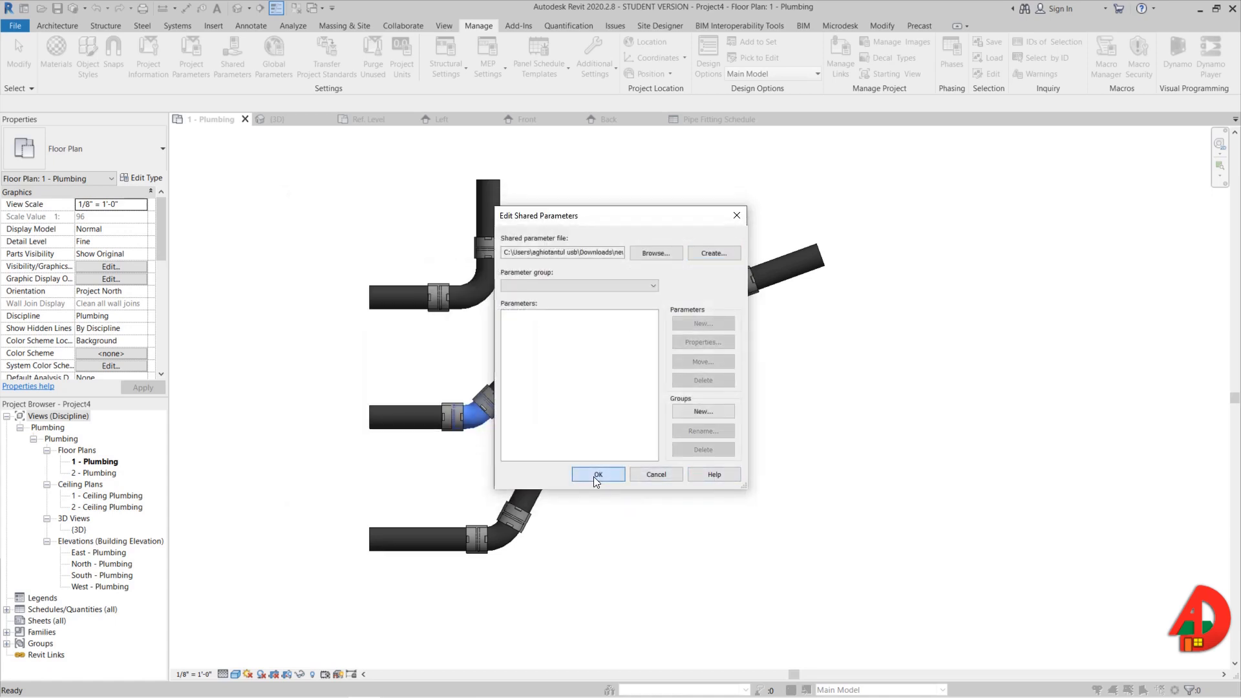
- Add a parameter group named "New parameteres" to the shared parameter file
click(698, 412)
text(Ne)
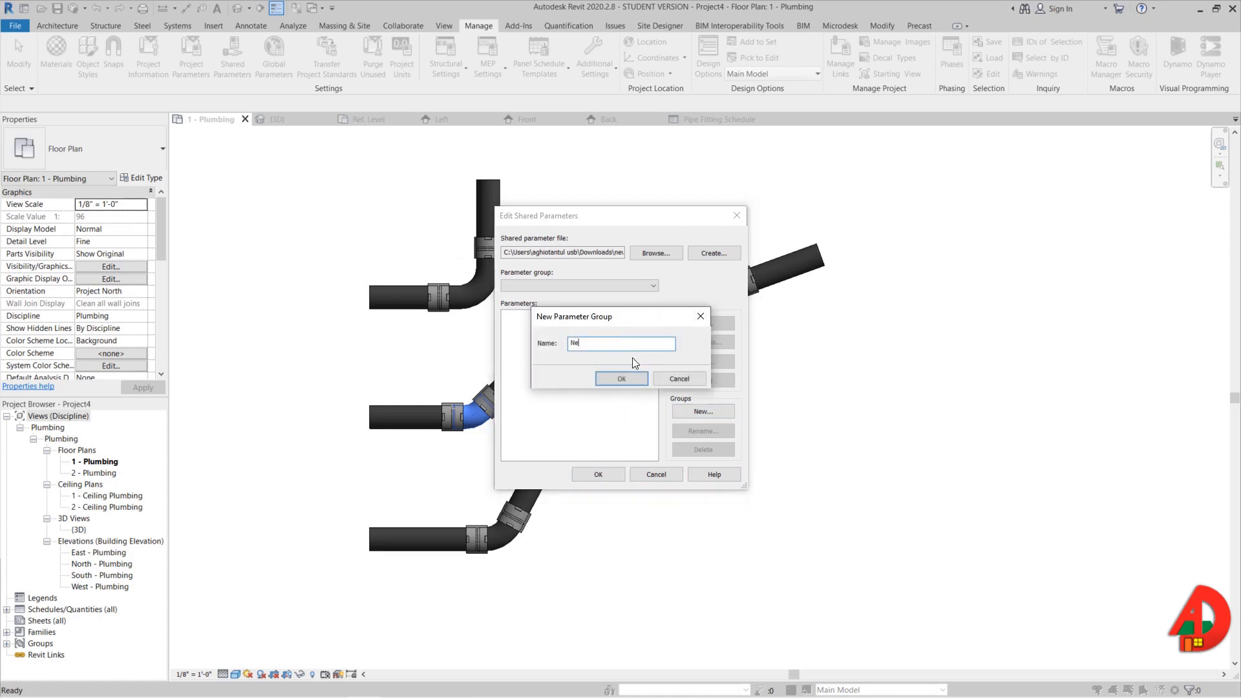
text(w parameteres)
click(622, 379)
- Create a shared parameter named "Shared Angle" of type Angle in the new group and save the shared parameters
click(697, 323)
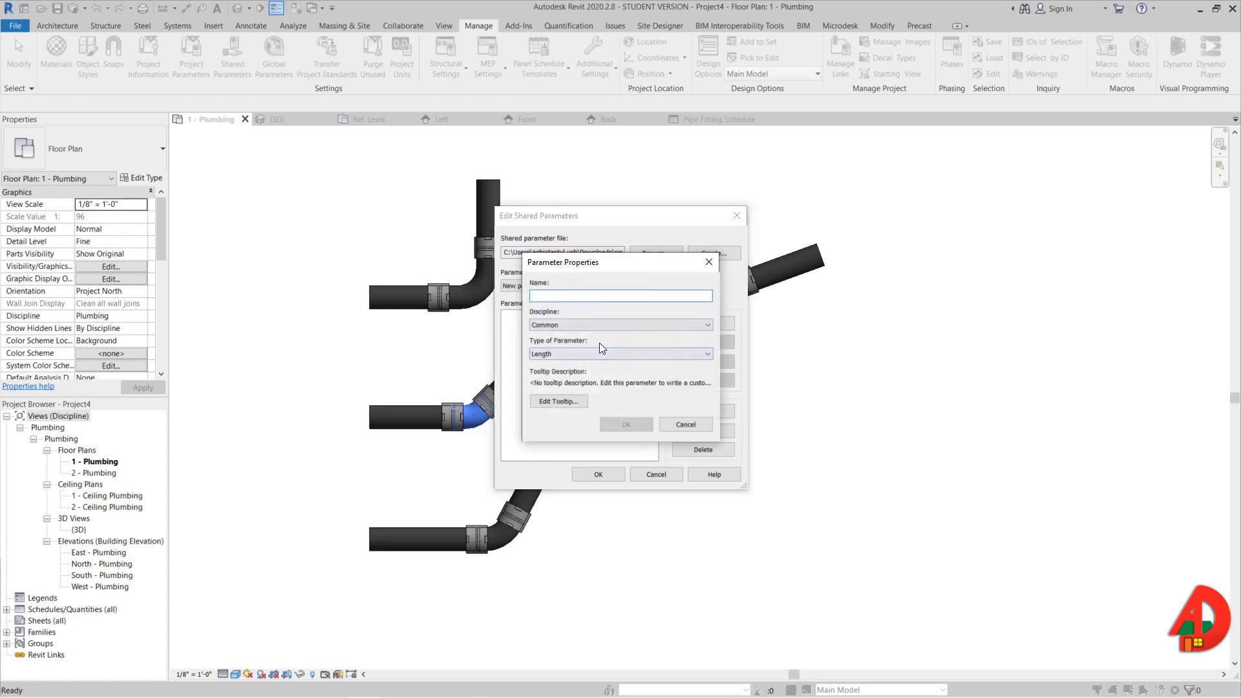
text(Sh)
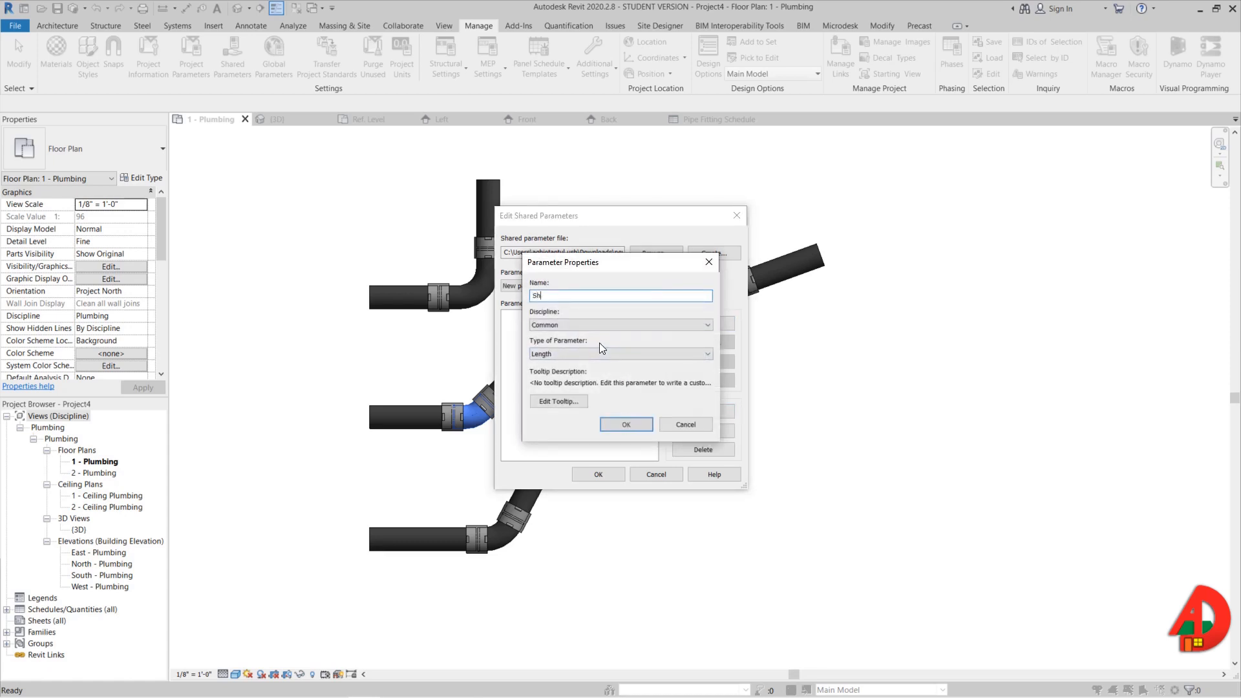
text(ared Angle)
click(610, 355)
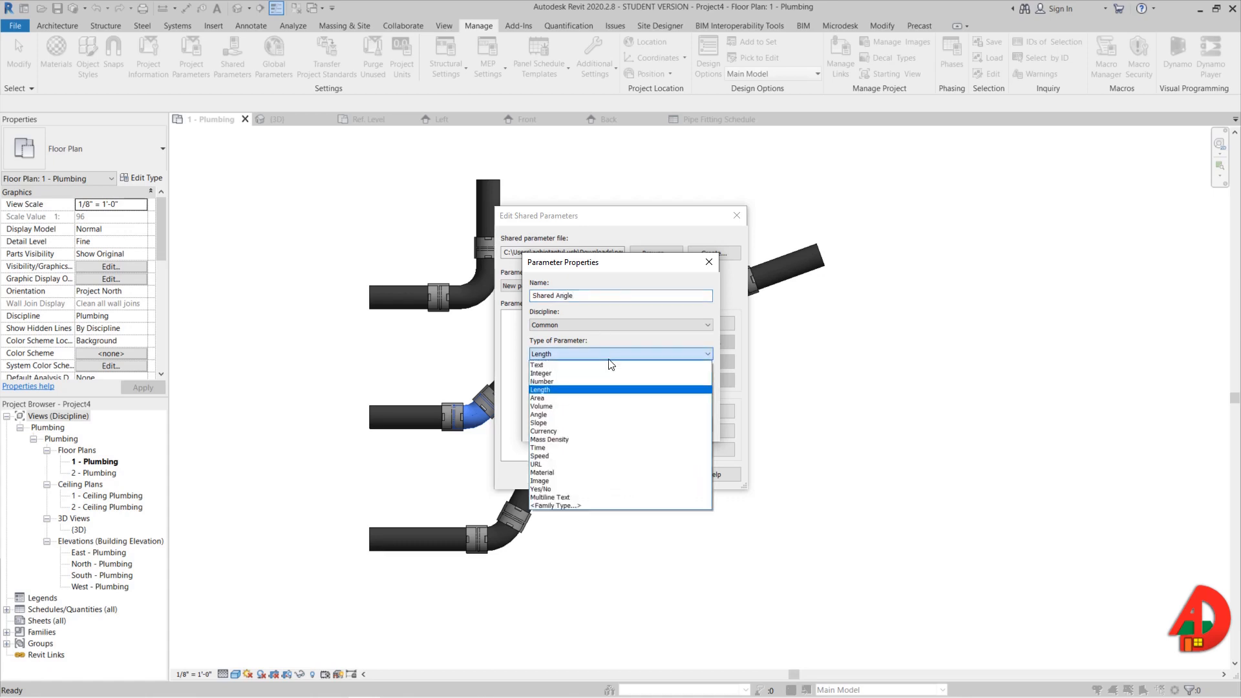
click(603, 416)
click(627, 428)
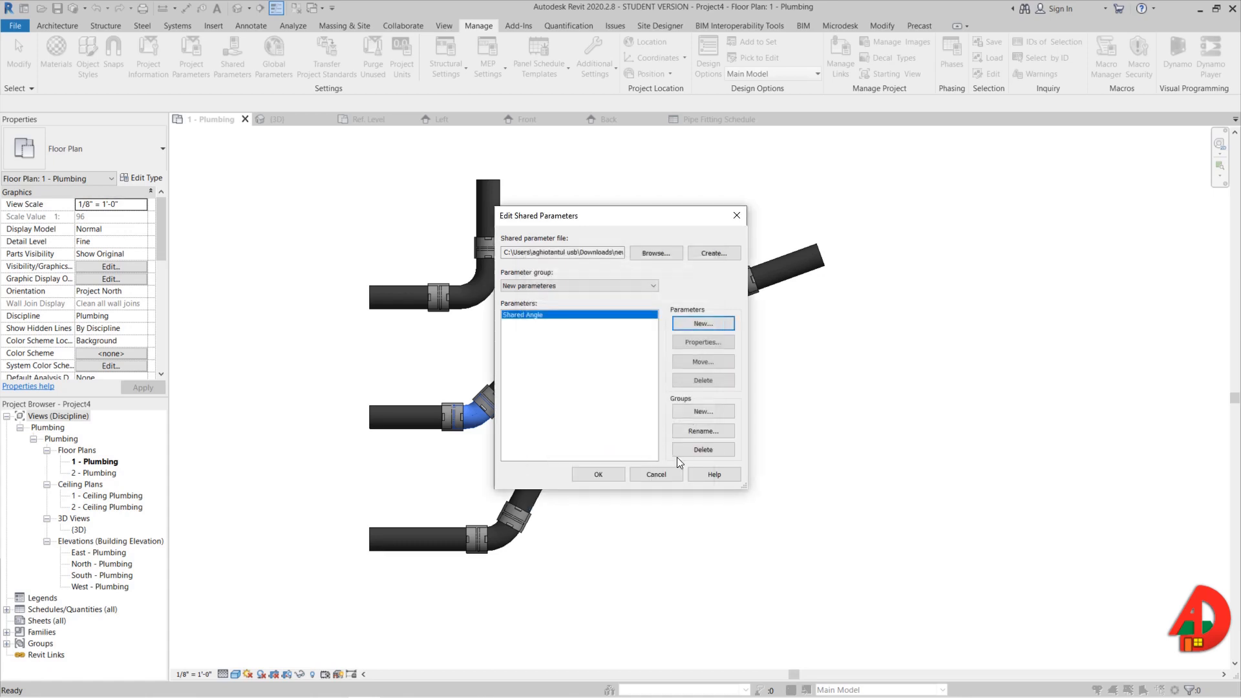
click(606, 475)
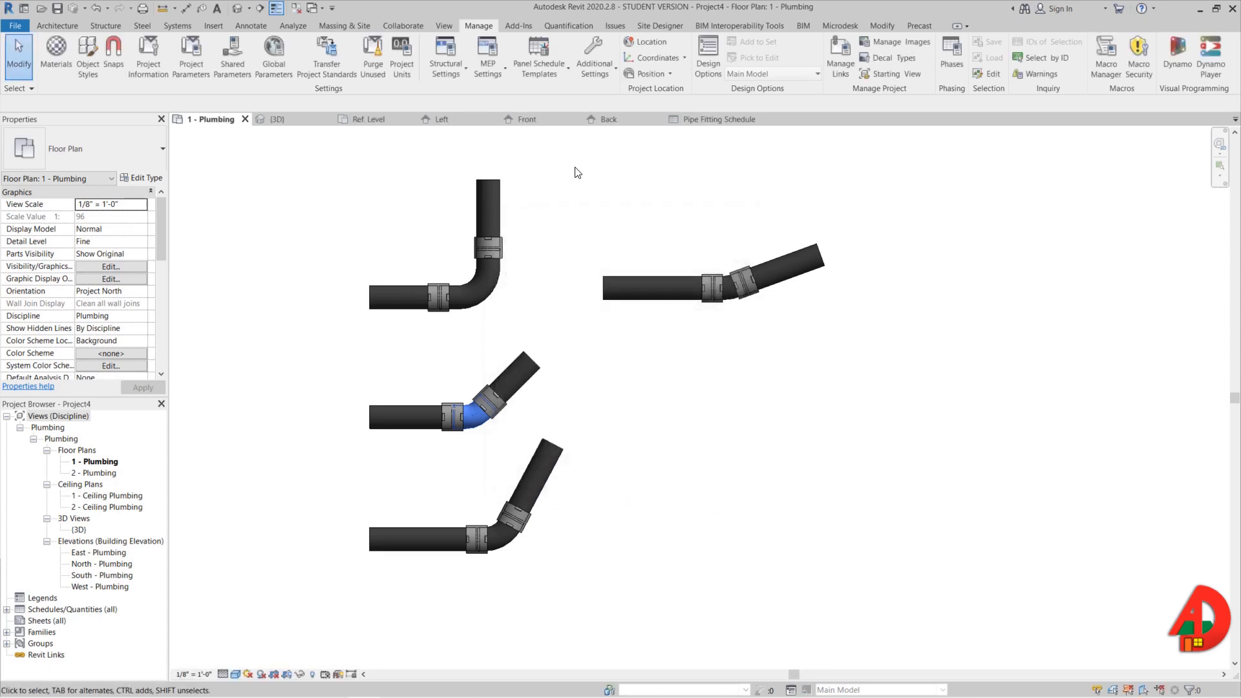
- In the elbow family's Family Types, add the shared parameter Shared Angle as an instance parameter grouped under Dimensions
click(378, 123)
click(71, 71)
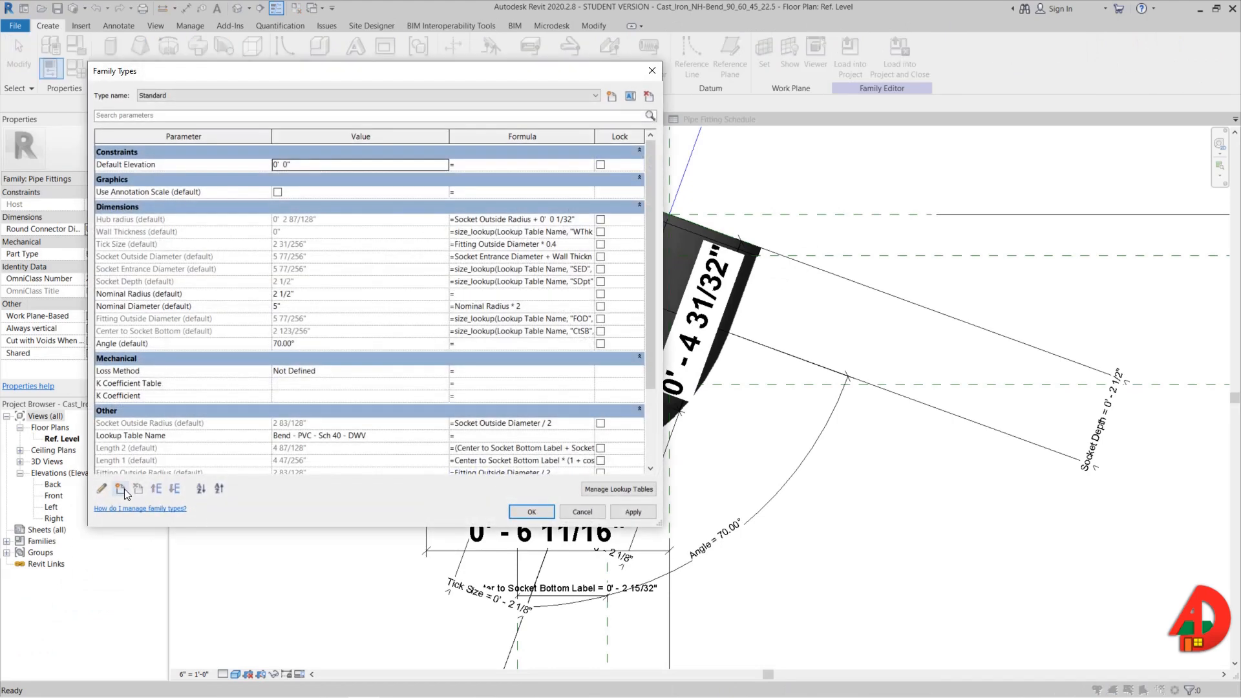
click(124, 488)
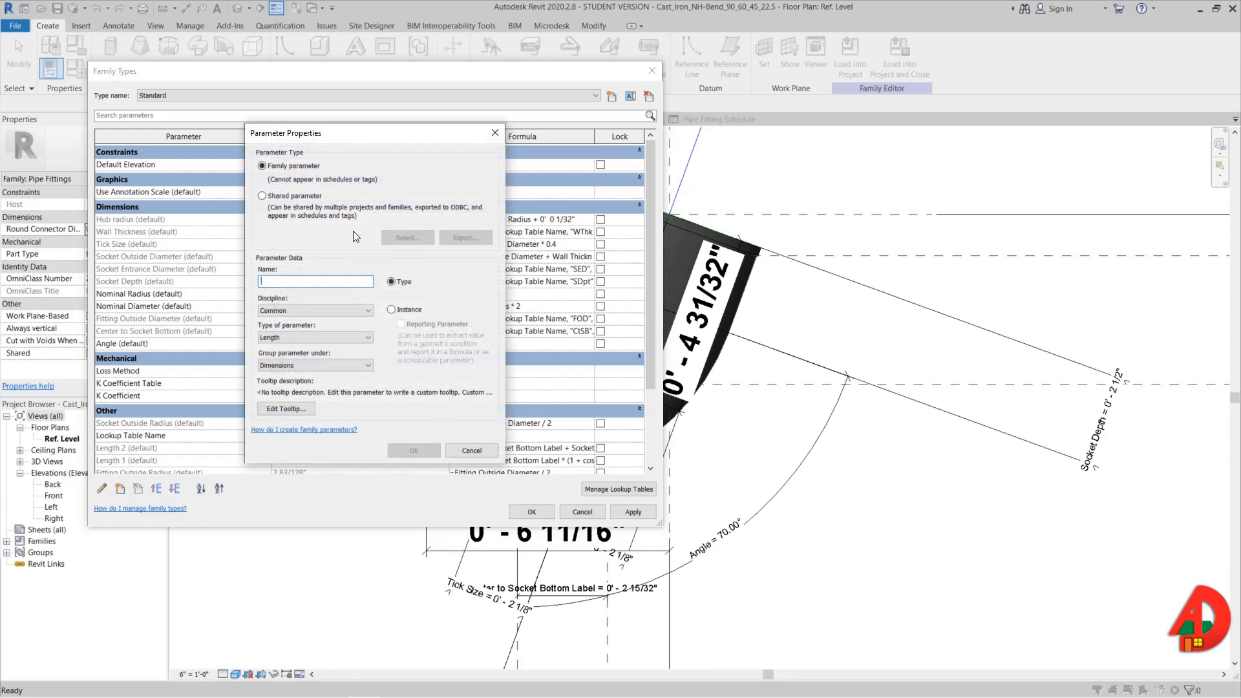
click(281, 195)
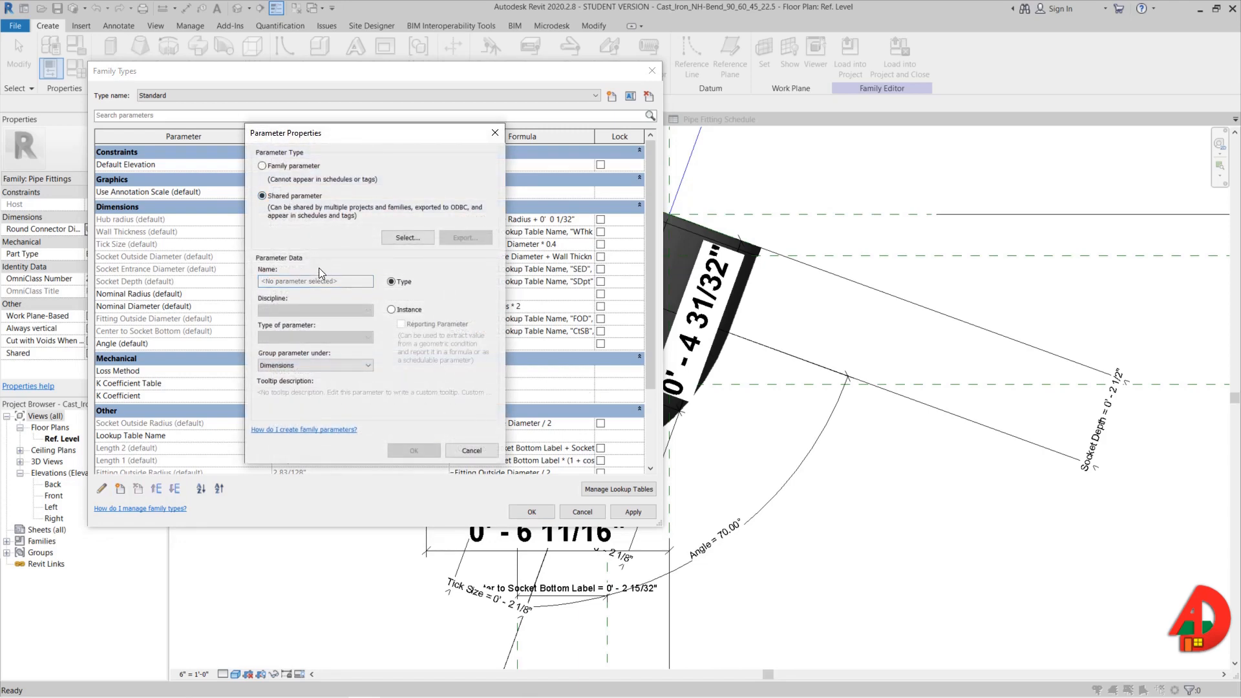
click(407, 310)
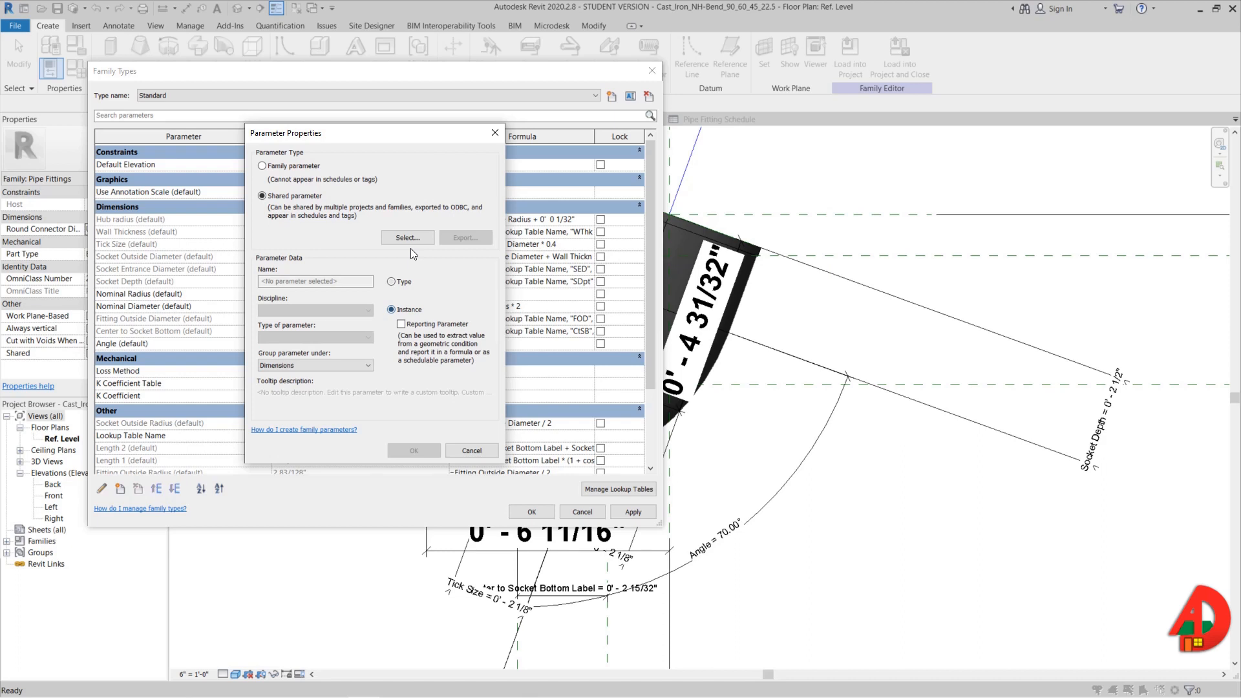
click(411, 240)
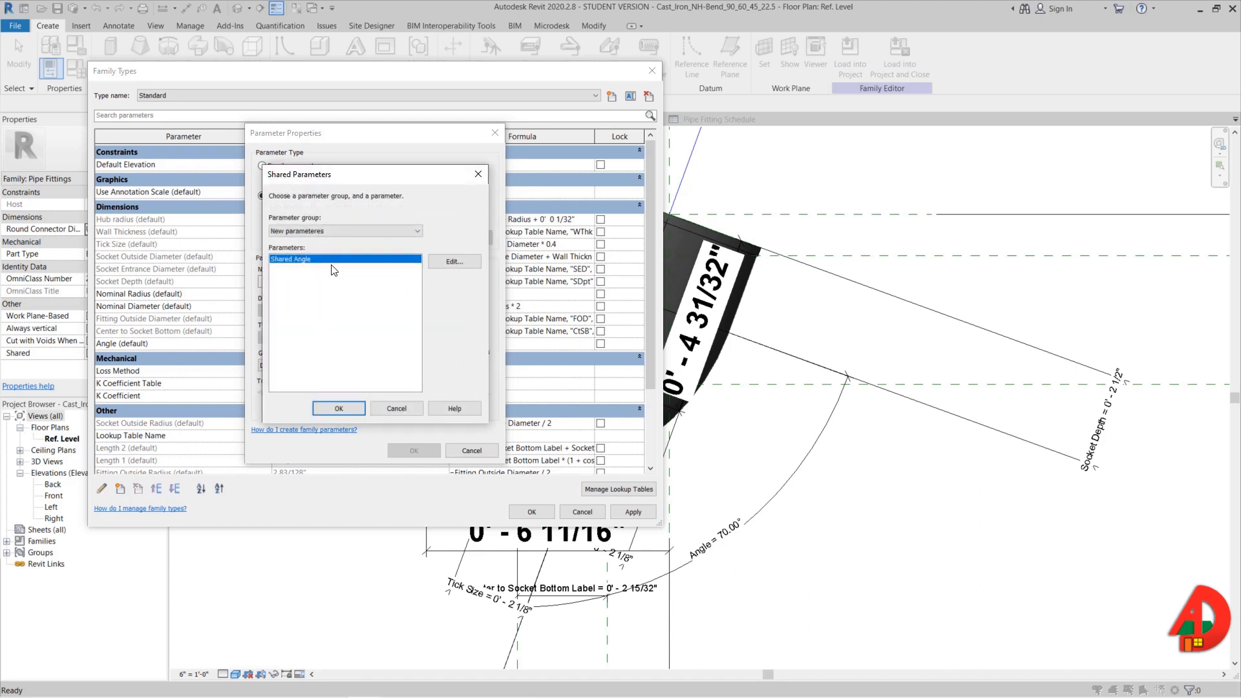
double_click(301, 259)
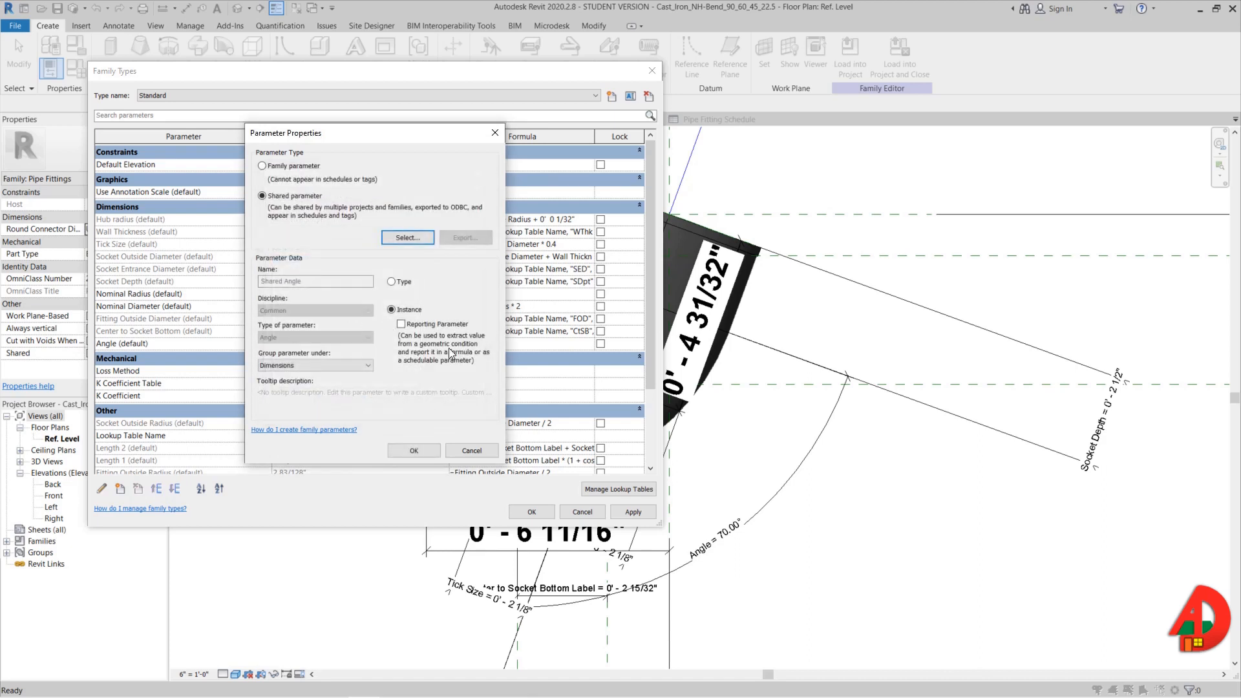
click(408, 452)
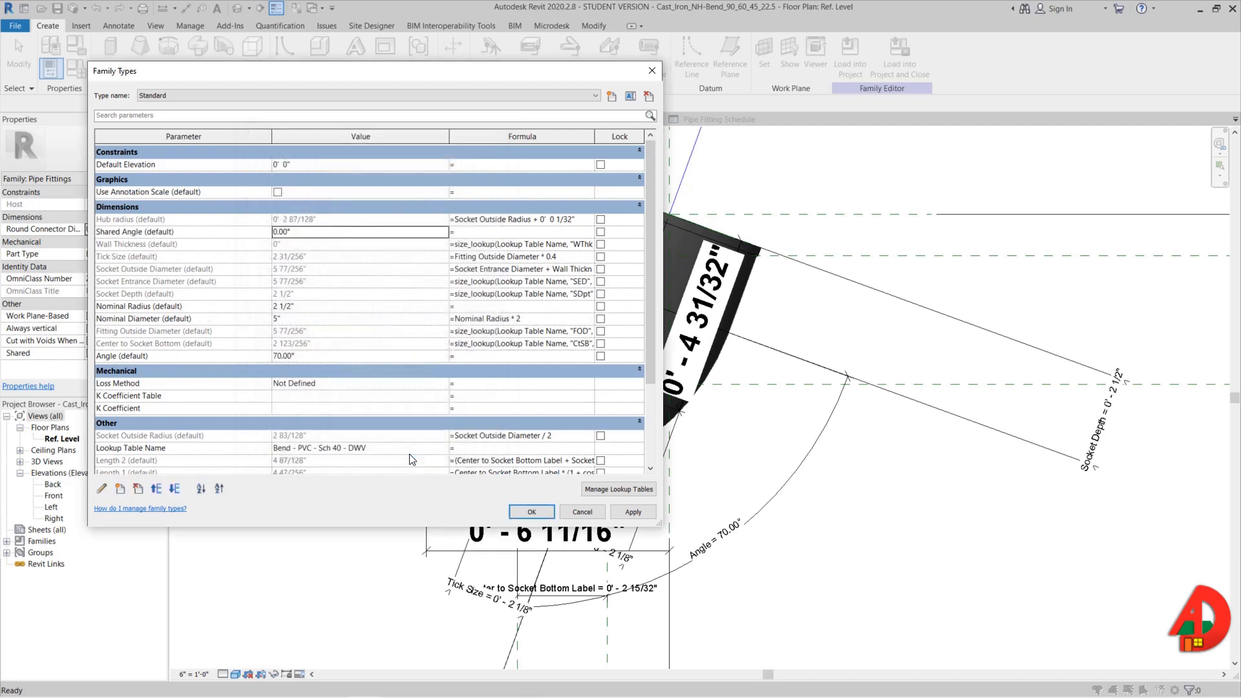
- Set the Shared Angle formula to Angle 1 and load the family into the project, overwriting the existing version and its parameter values
click(474, 235)
scroll(345, 362, down, 3)
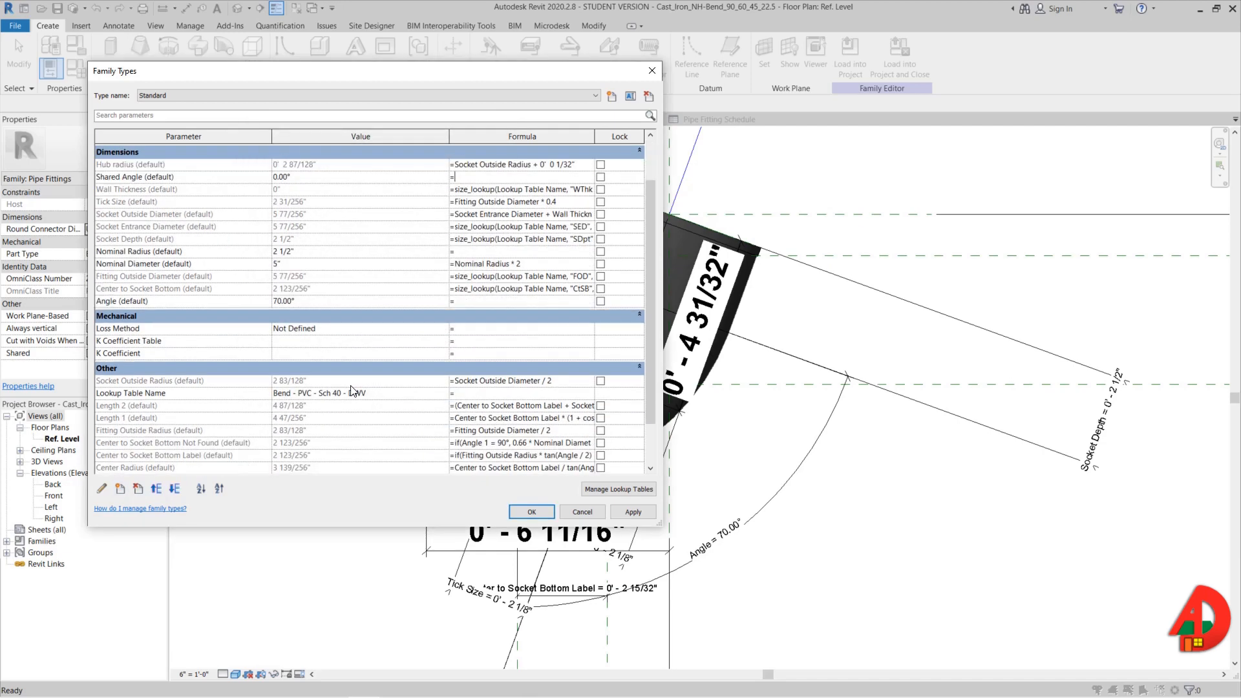
scroll(341, 402, down, 1)
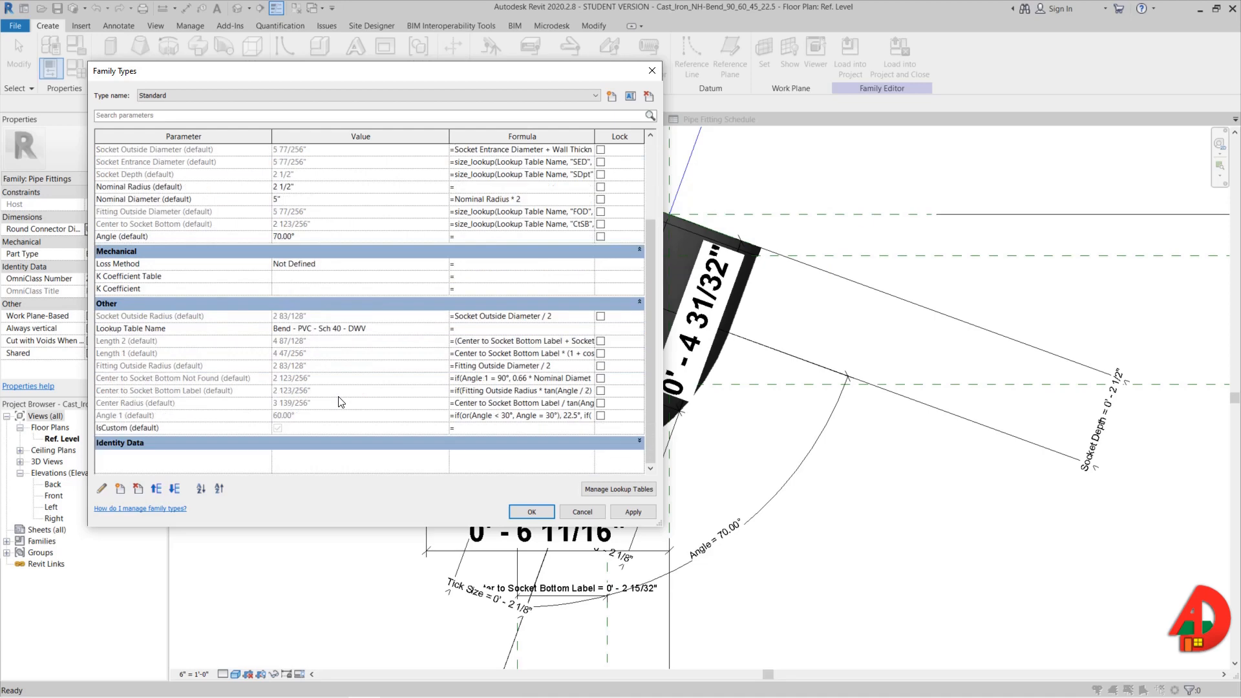
click(126, 415)
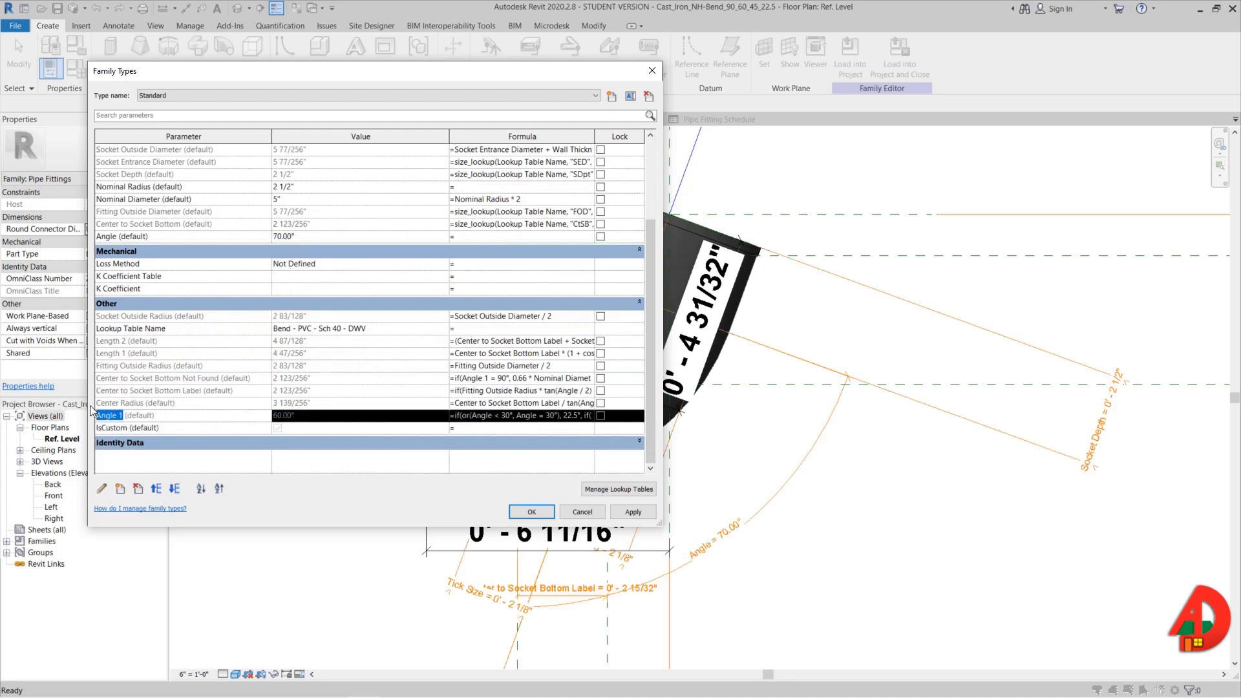
scroll(536, 315, up, 2)
scroll(536, 316, up, 2)
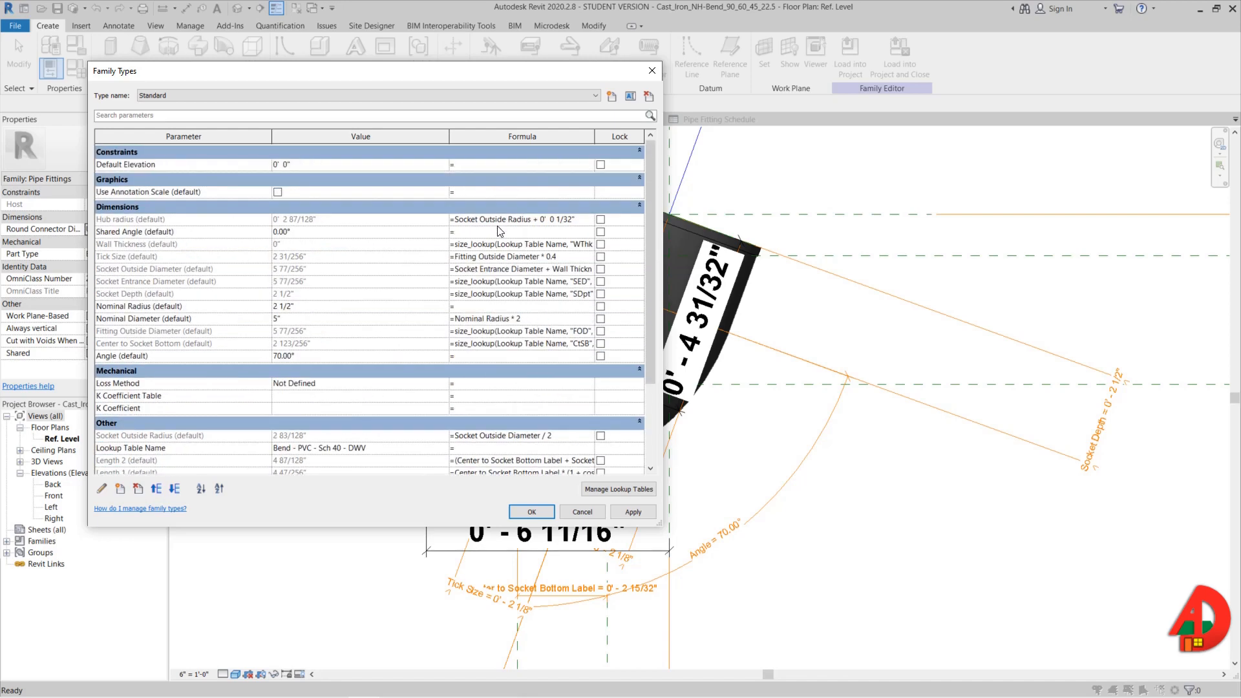
click(498, 230)
text(Angle 1)
key(Tab)
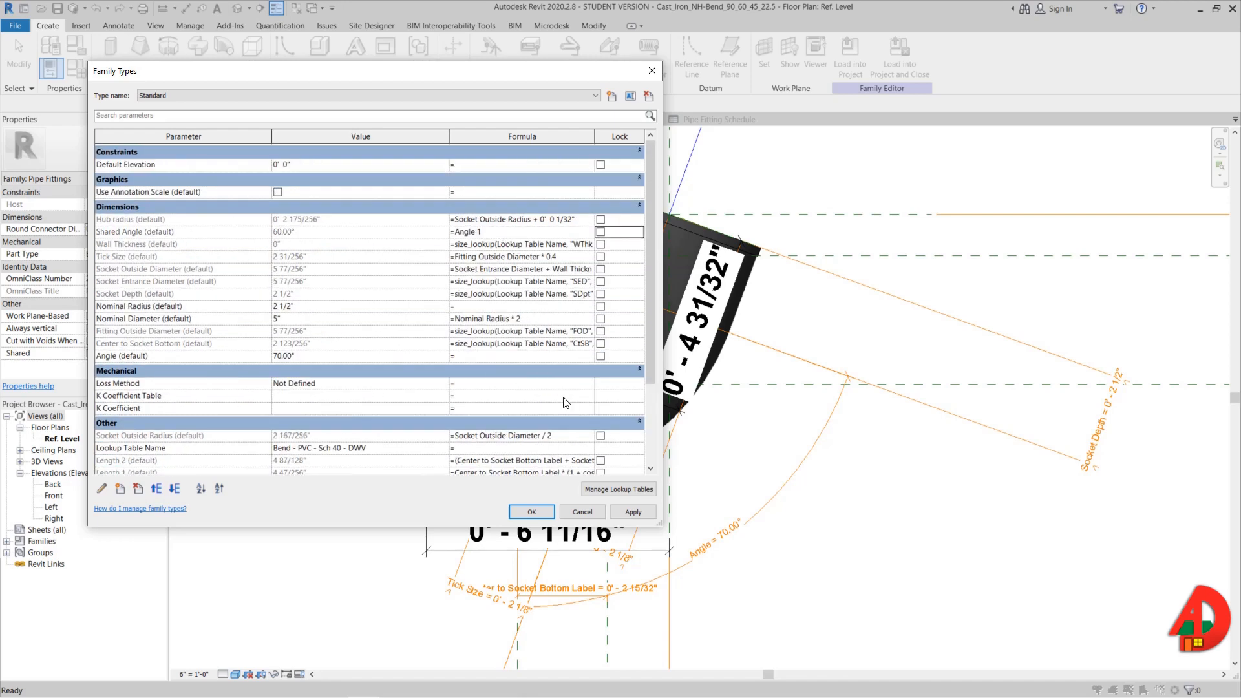
click(630, 512)
click(525, 513)
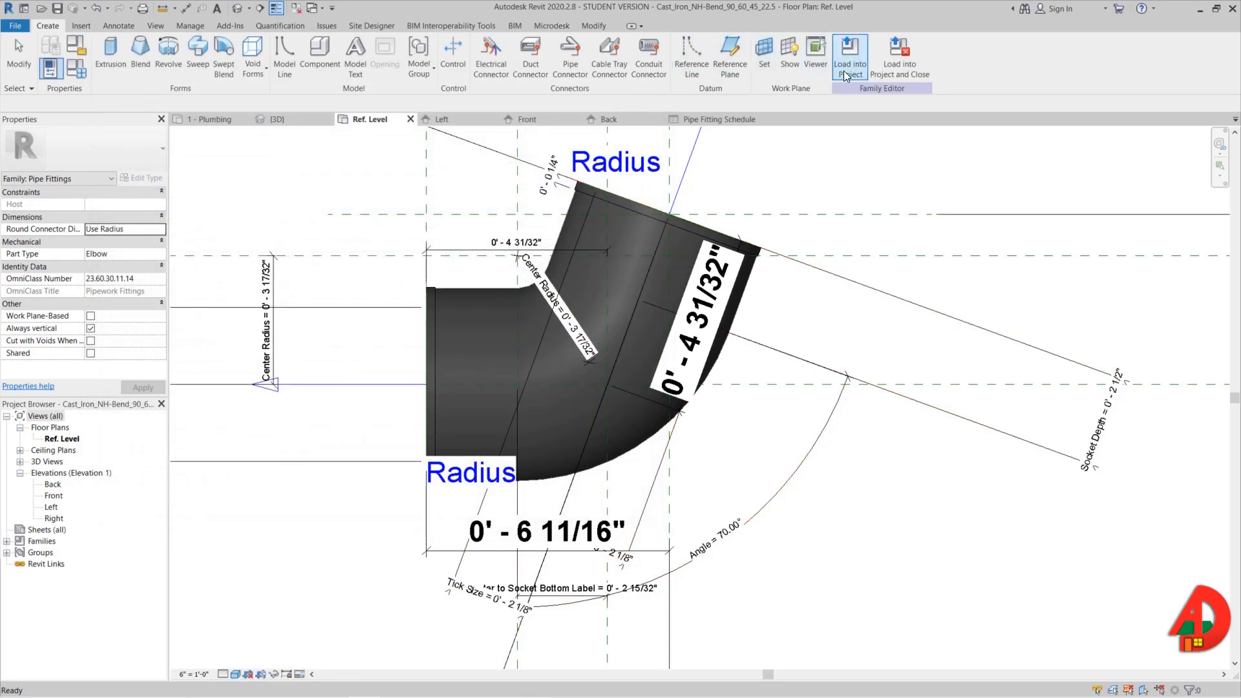
click(843, 72)
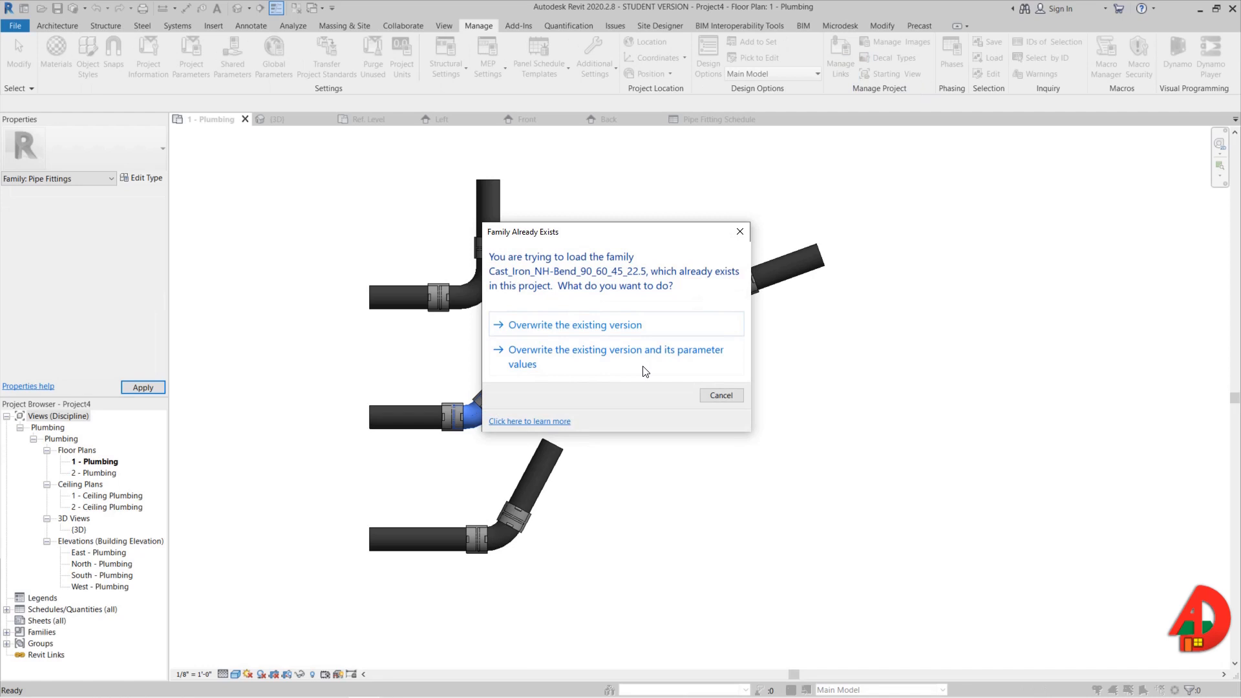
click(642, 364)
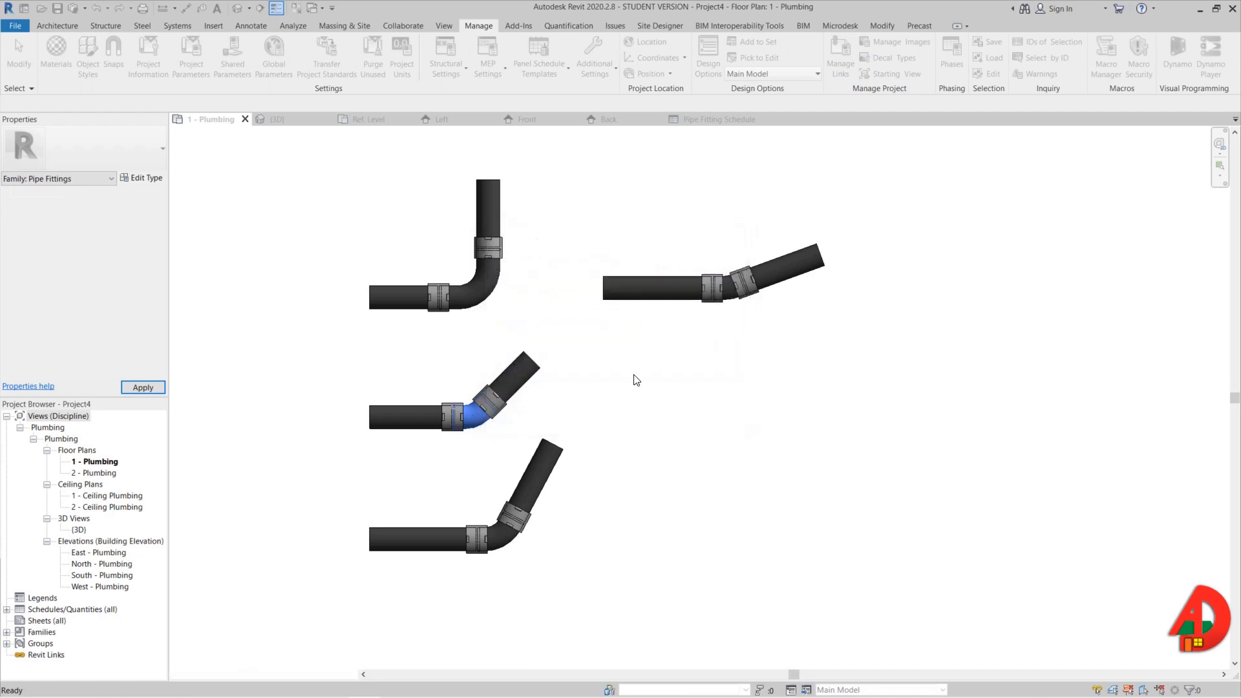
- Add the Shared Angle field to the Pipe Fitting Schedule after Size and Count
click(715, 121)
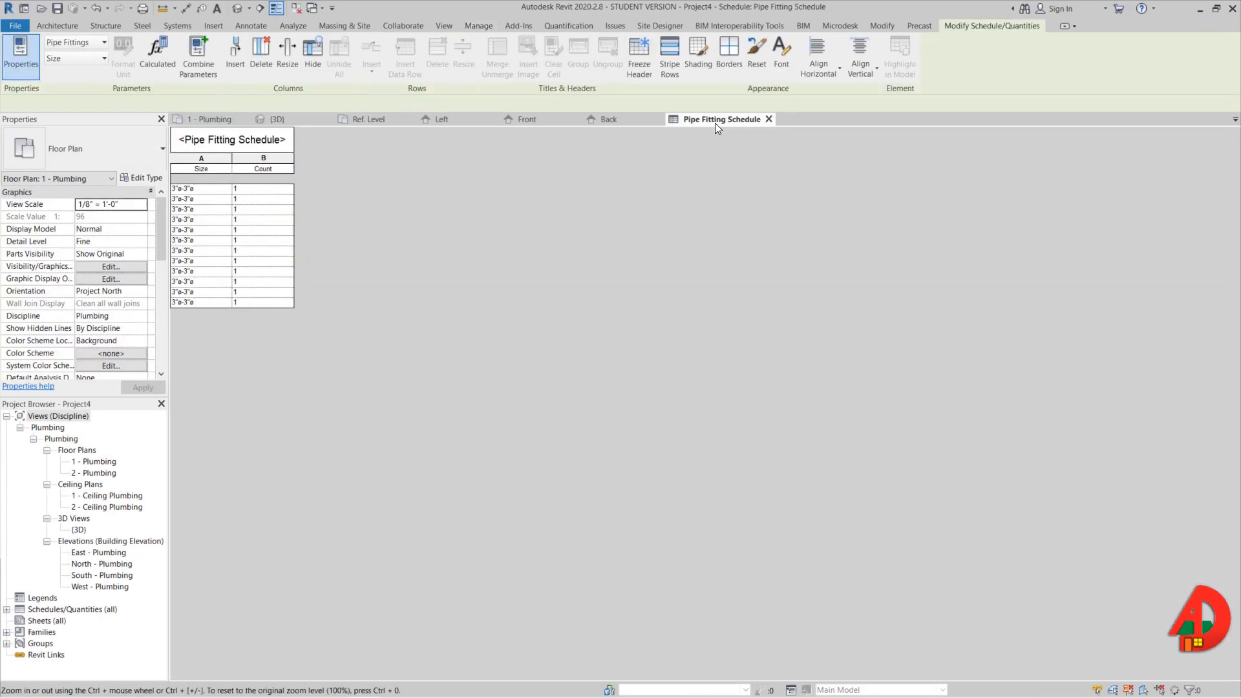
click(118, 292)
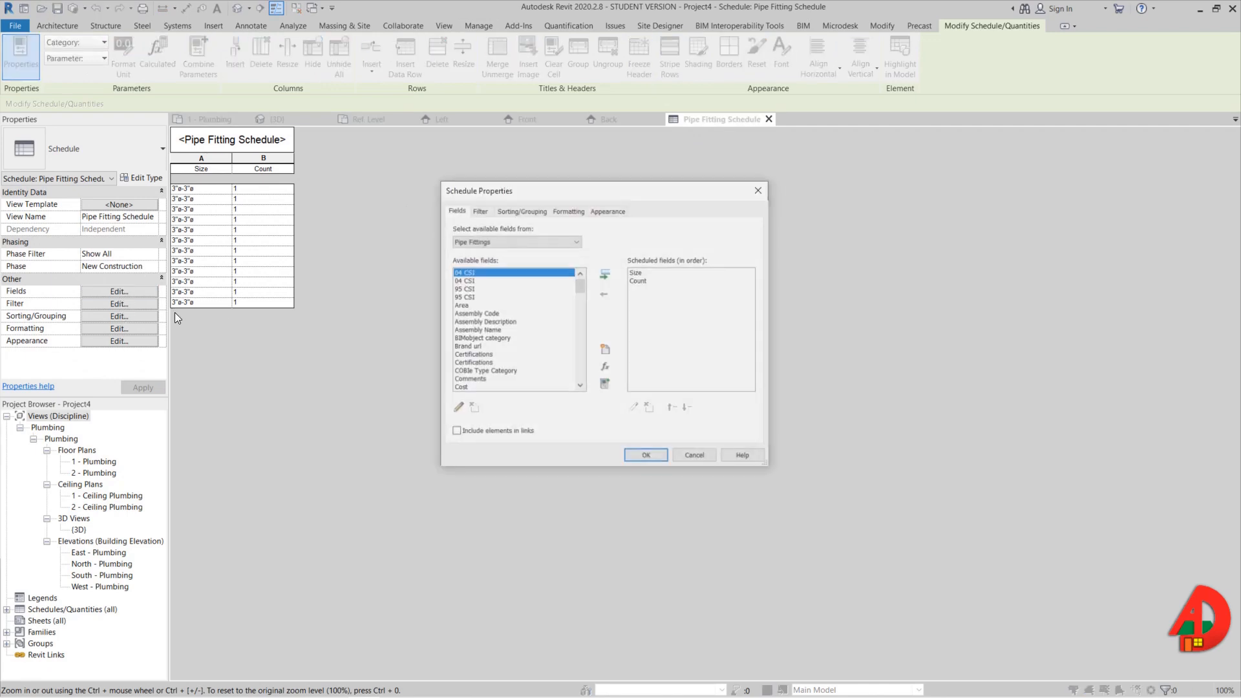
click(479, 325)
key(s)
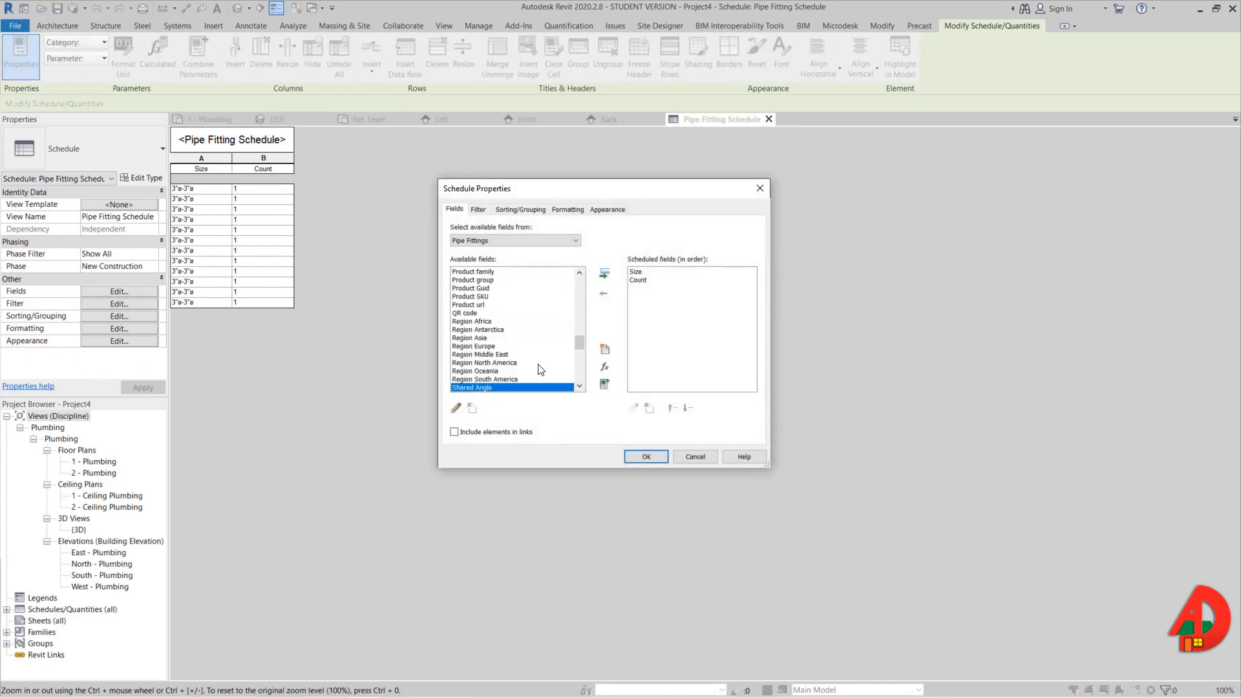
click(605, 274)
click(646, 456)
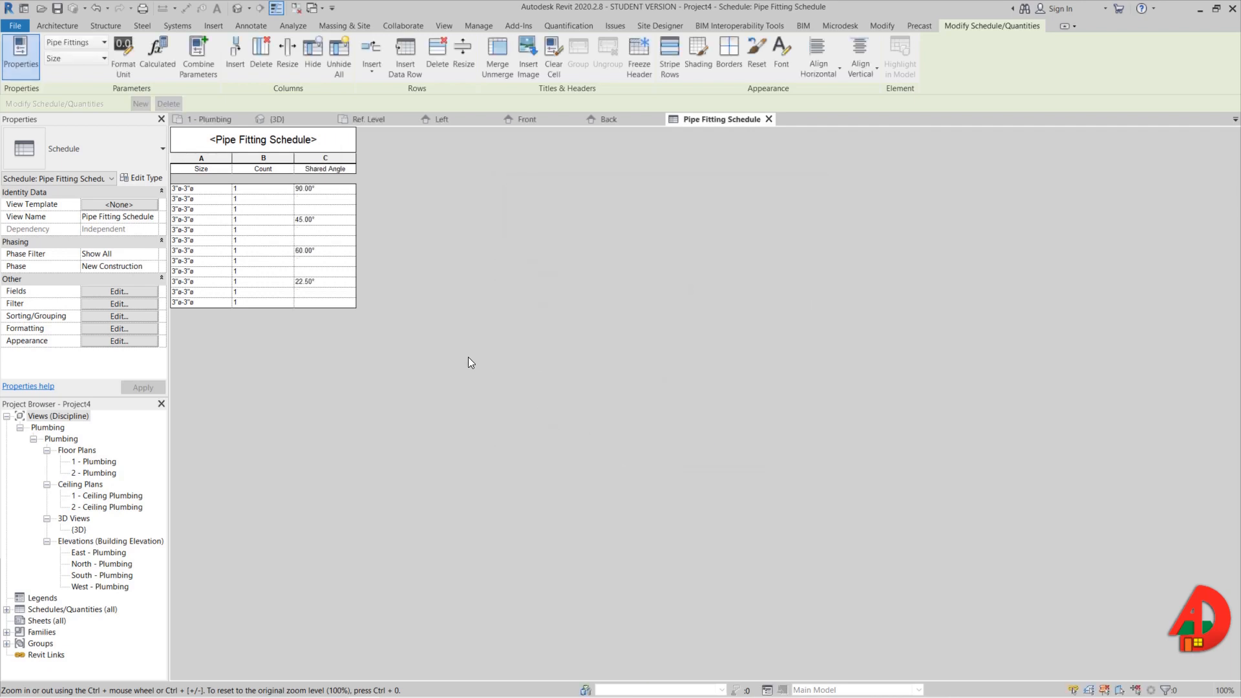
- Check in the 1 - Plumbing plan which fitting the second schedule row belongs to, and return to the Pipe Fitting Schedule
click(317, 201)
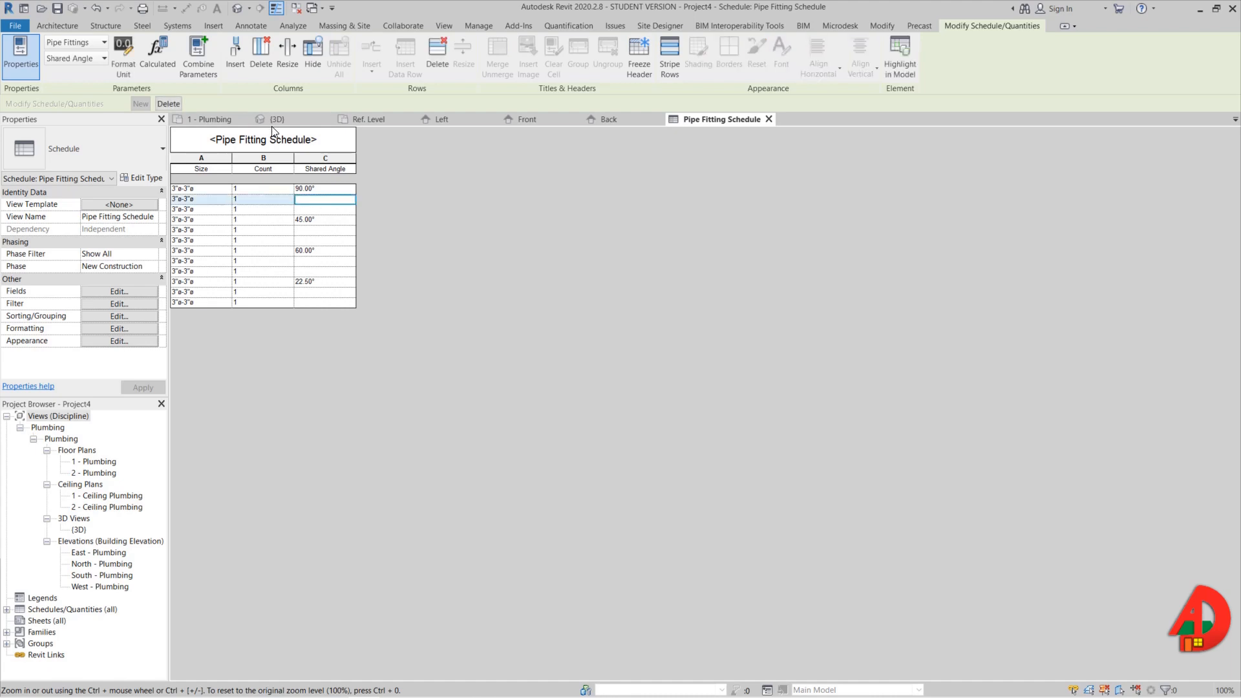
click(210, 119)
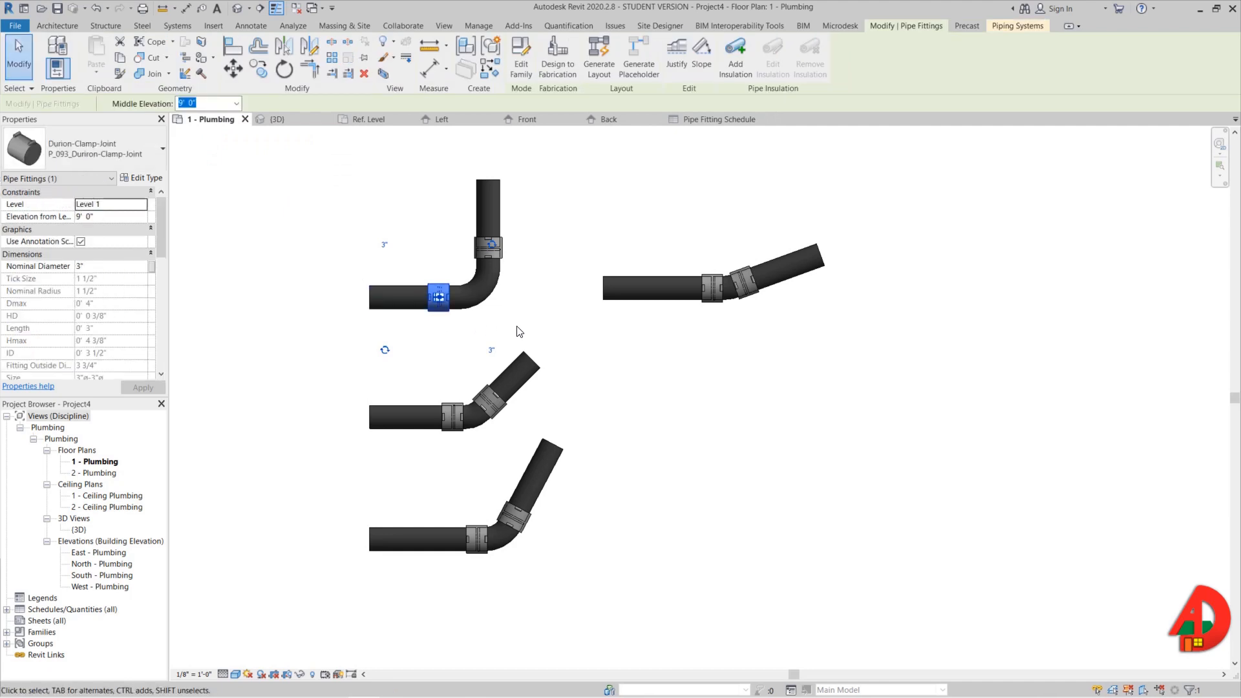
click(686, 122)
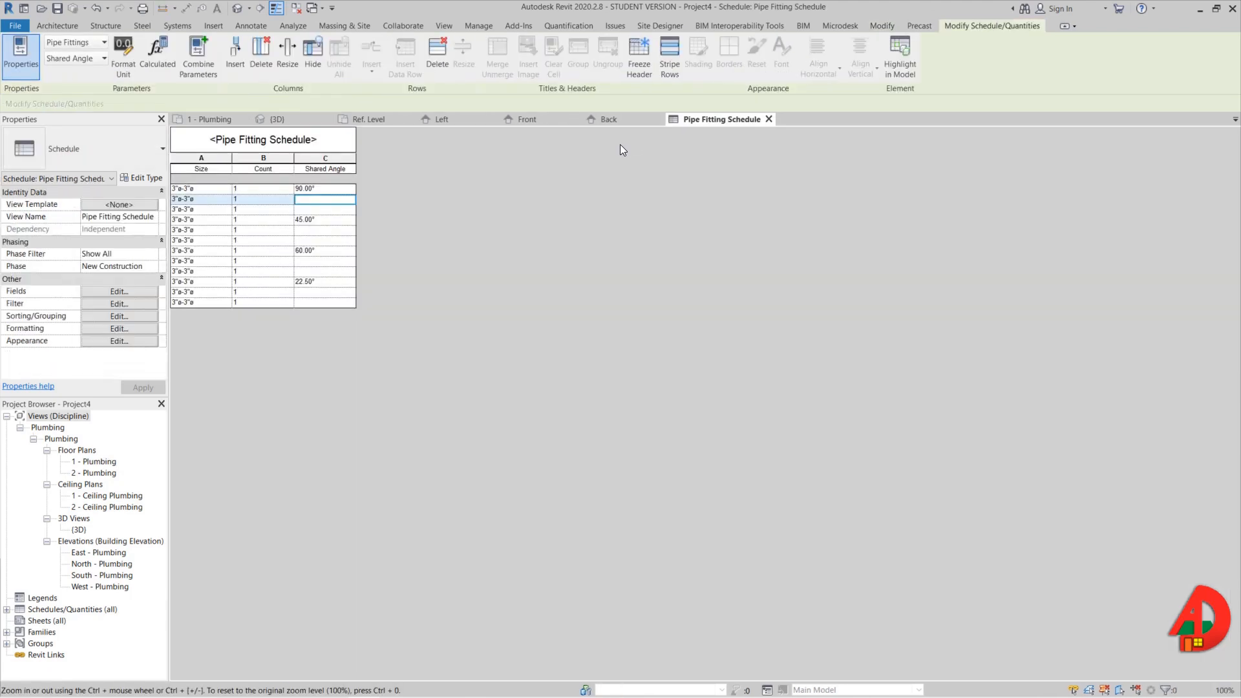
click(195, 189)
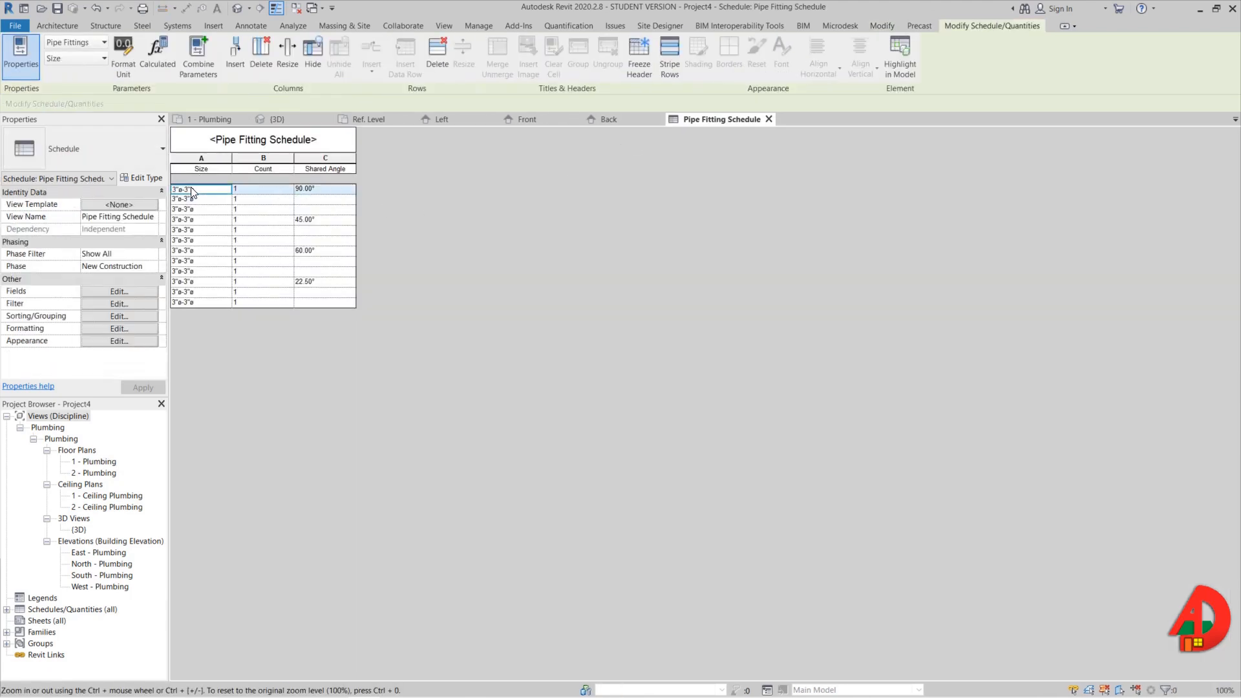
- Add the Family and Type field to the schedule and move it to the first place, ahead of Size
click(113, 295)
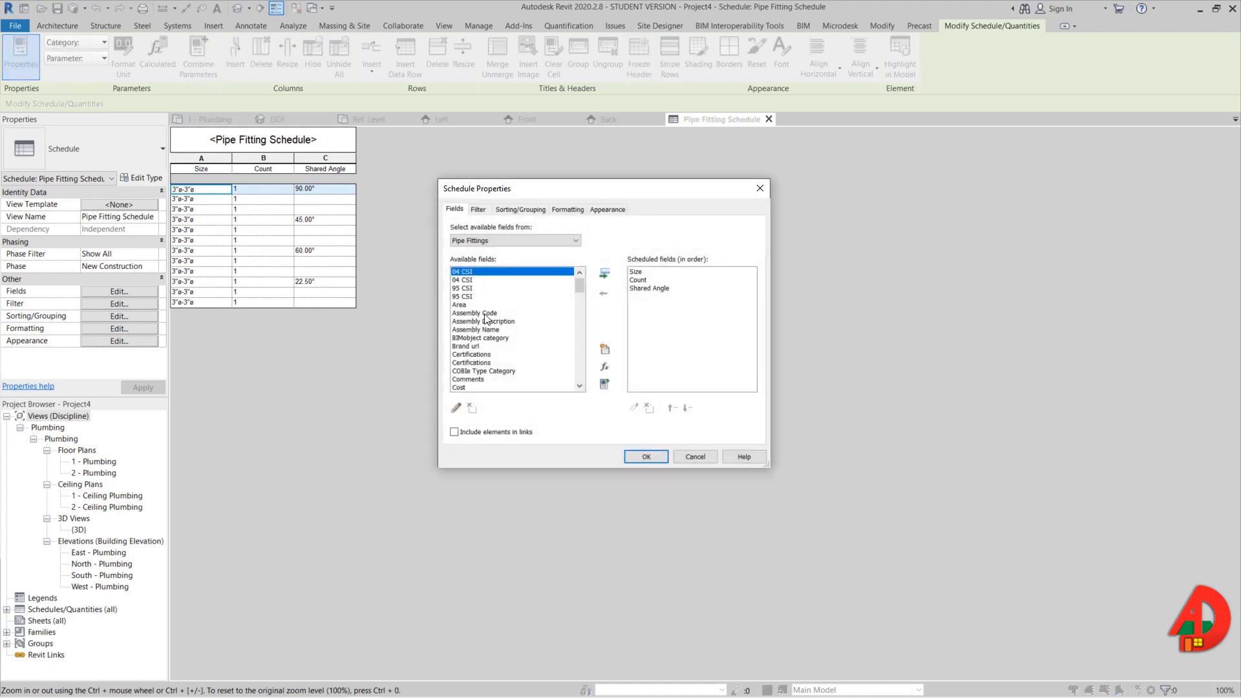
click(481, 315)
key(f)
scroll(486, 384, down, 2)
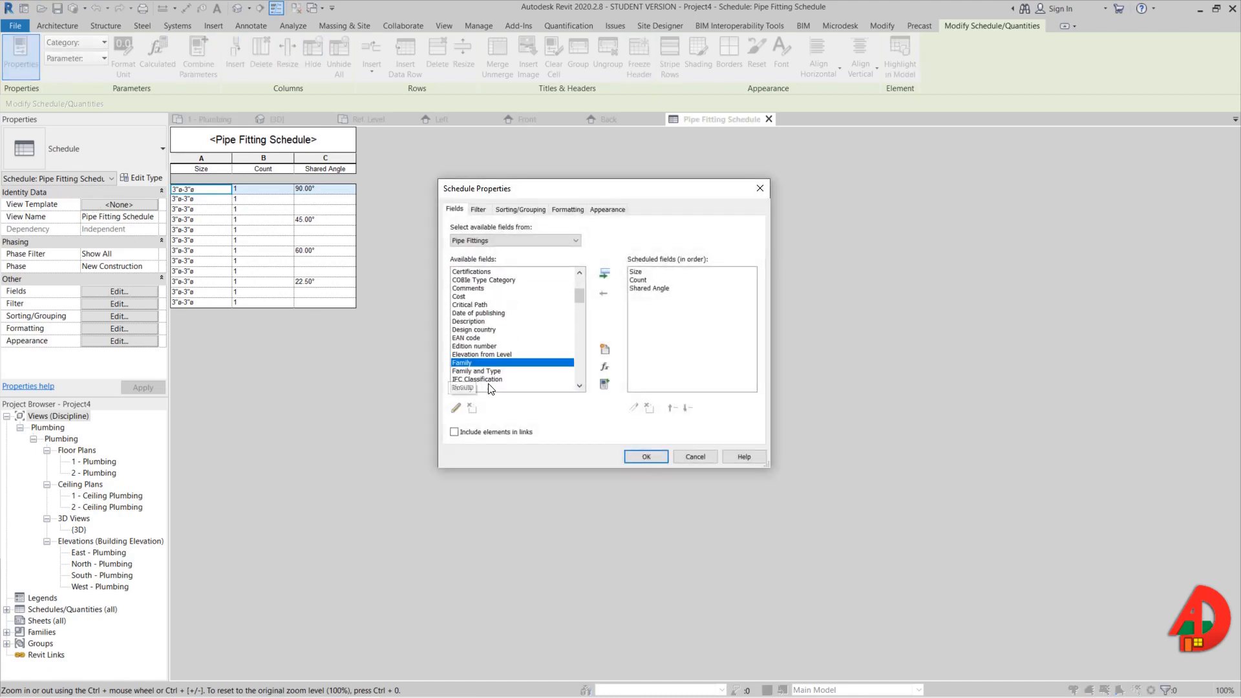
click(483, 346)
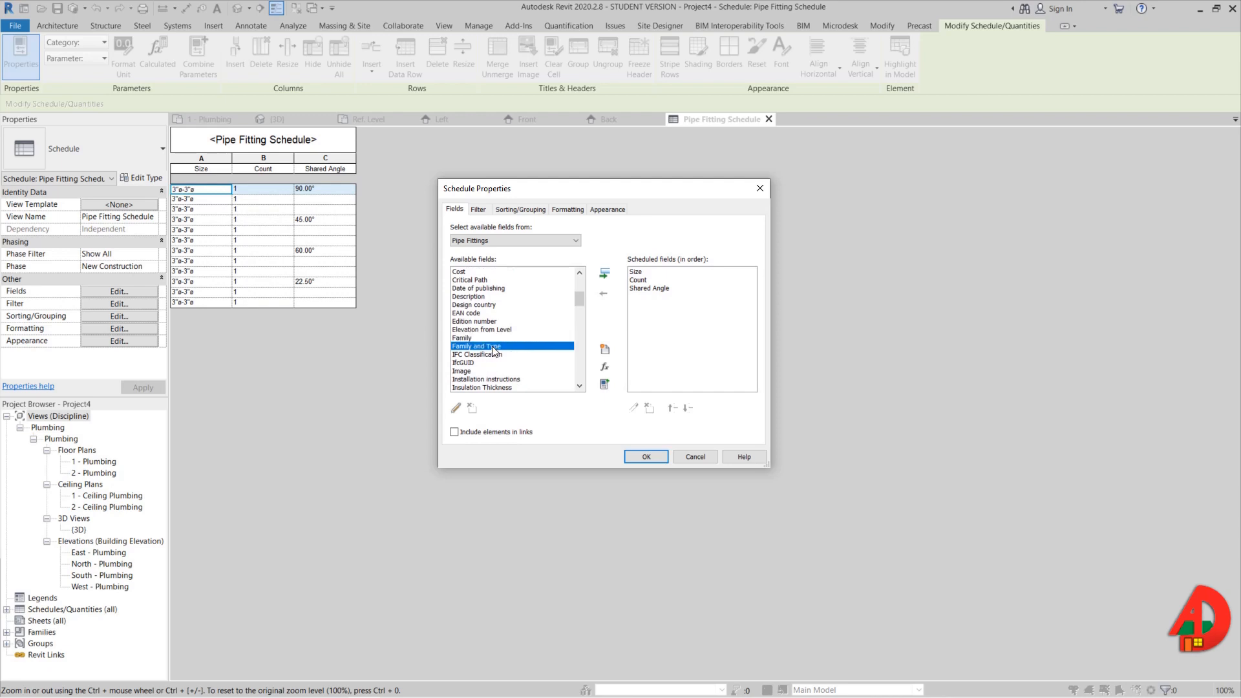
click(604, 274)
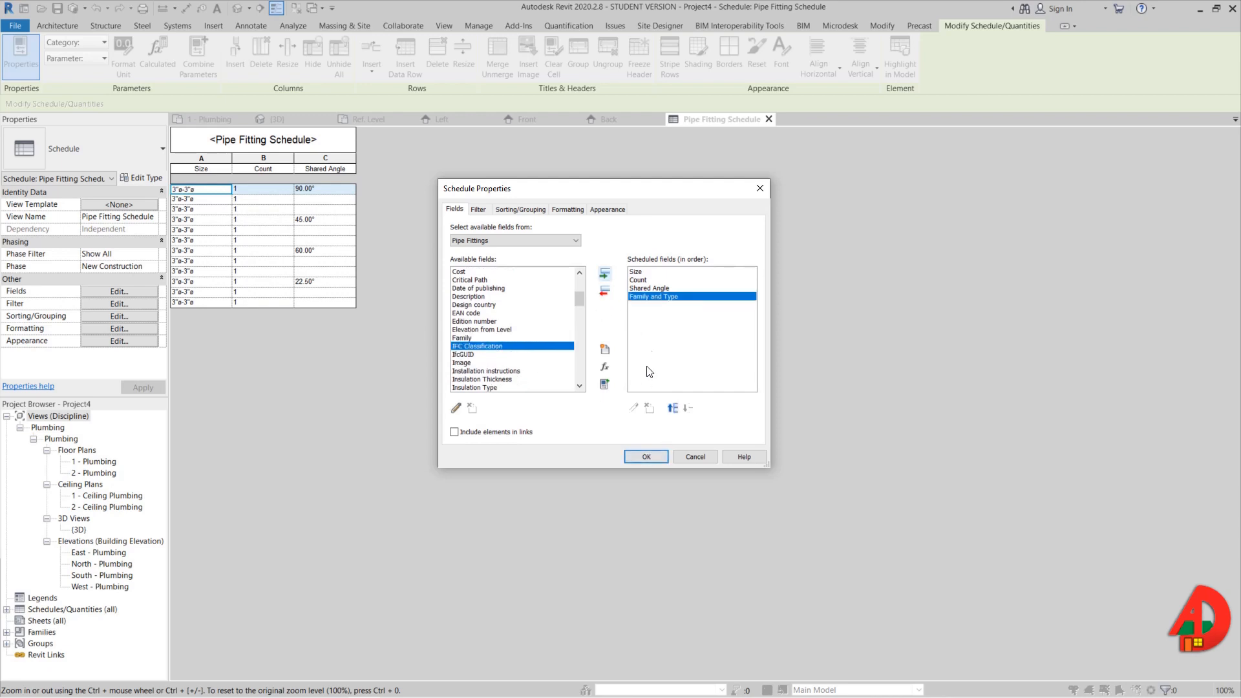
click(678, 412)
click(678, 412)
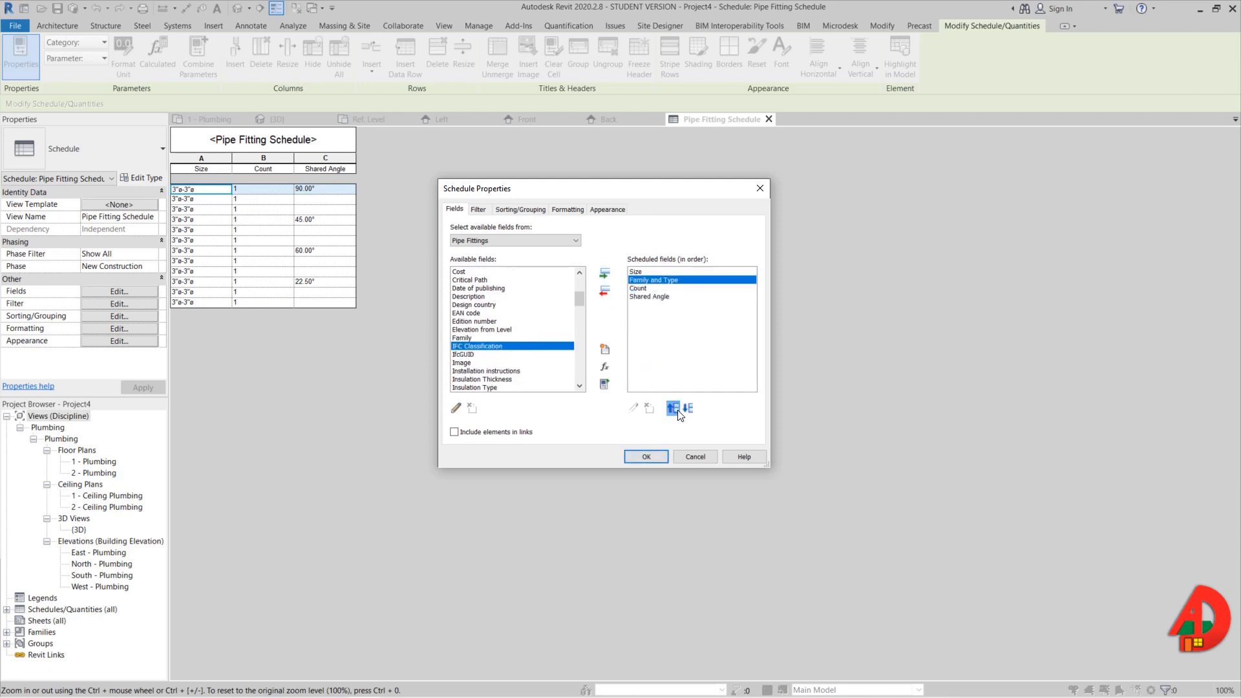
click(678, 411)
- Sort the schedule by Family and Type in ascending order and apply the schedule properties
click(518, 209)
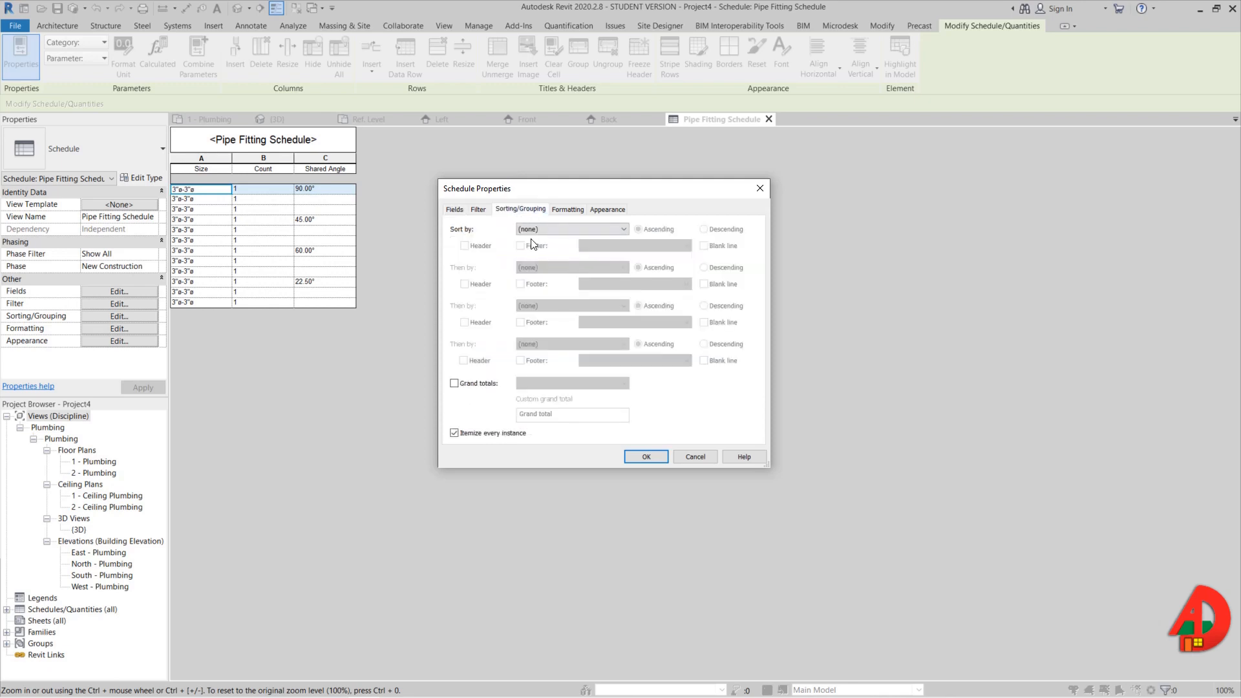
click(562, 229)
click(567, 250)
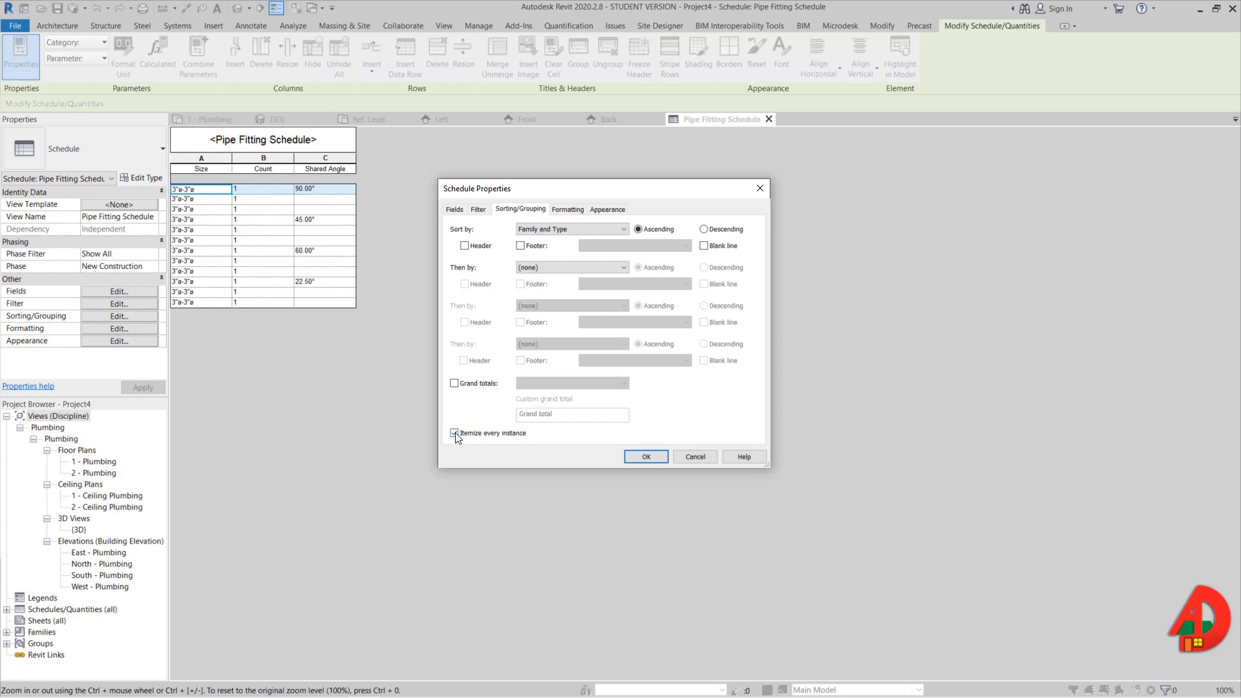
click(646, 455)
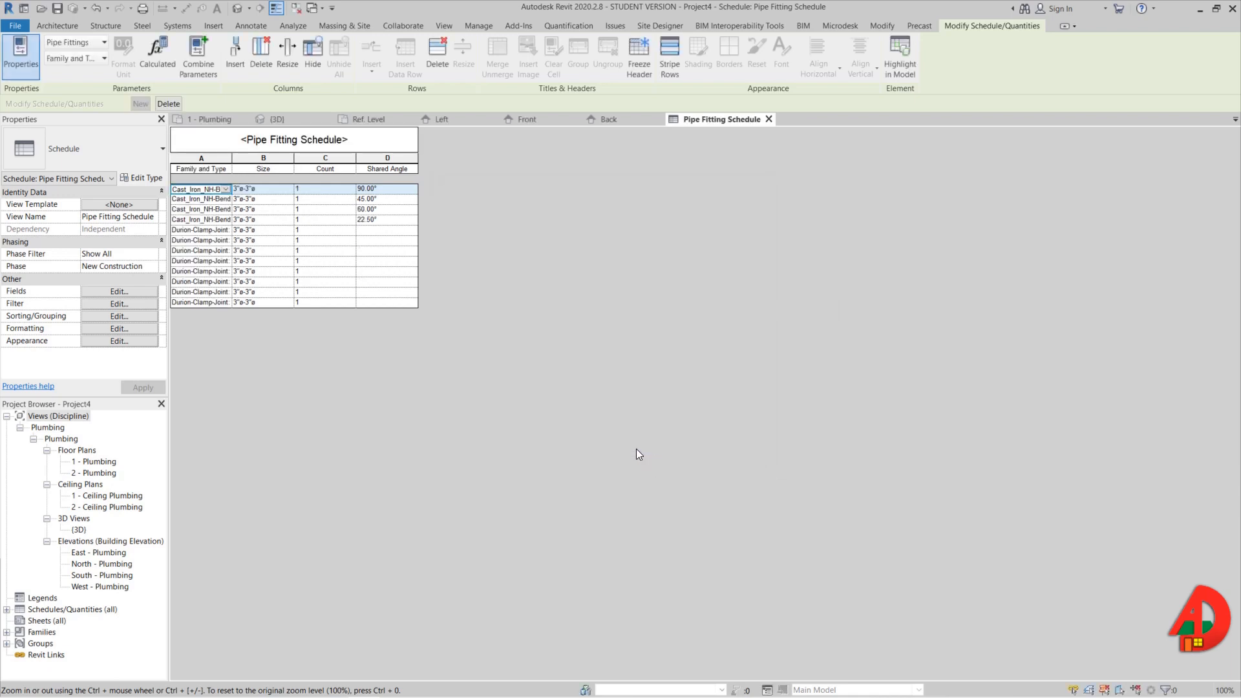